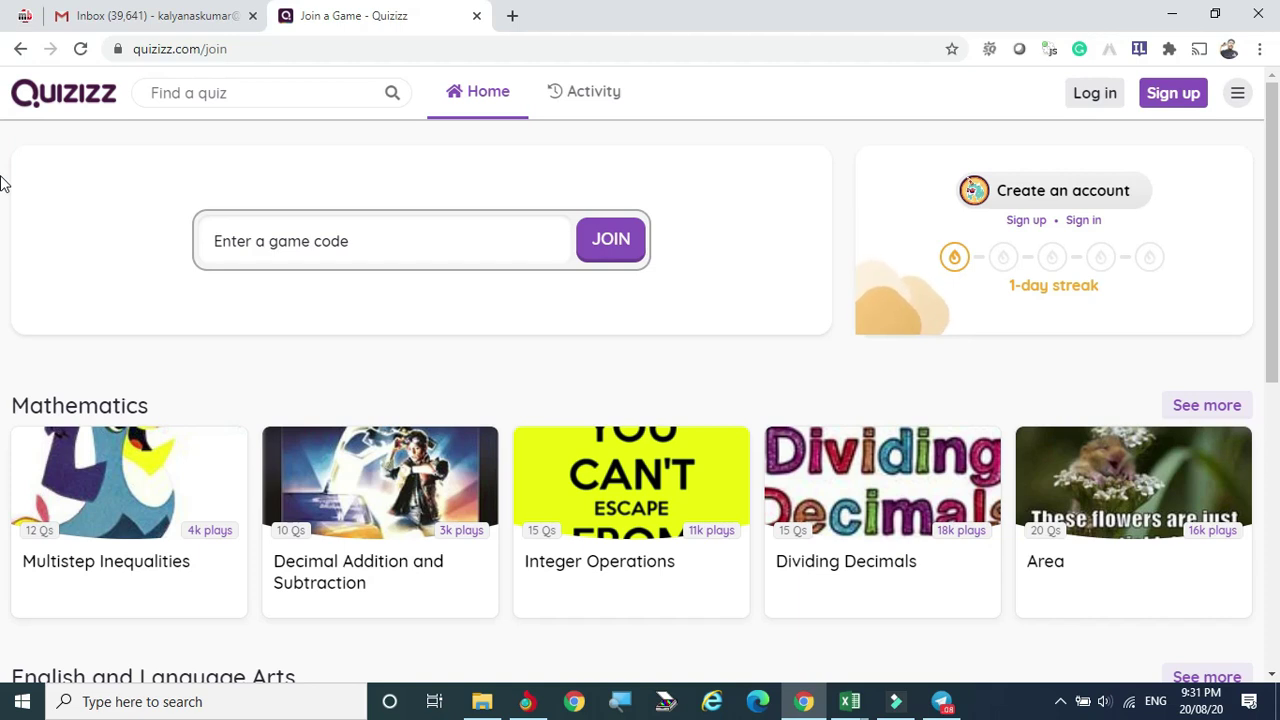
Open the quizizz.com home page in a new browser tab.
key("ctrl+t")
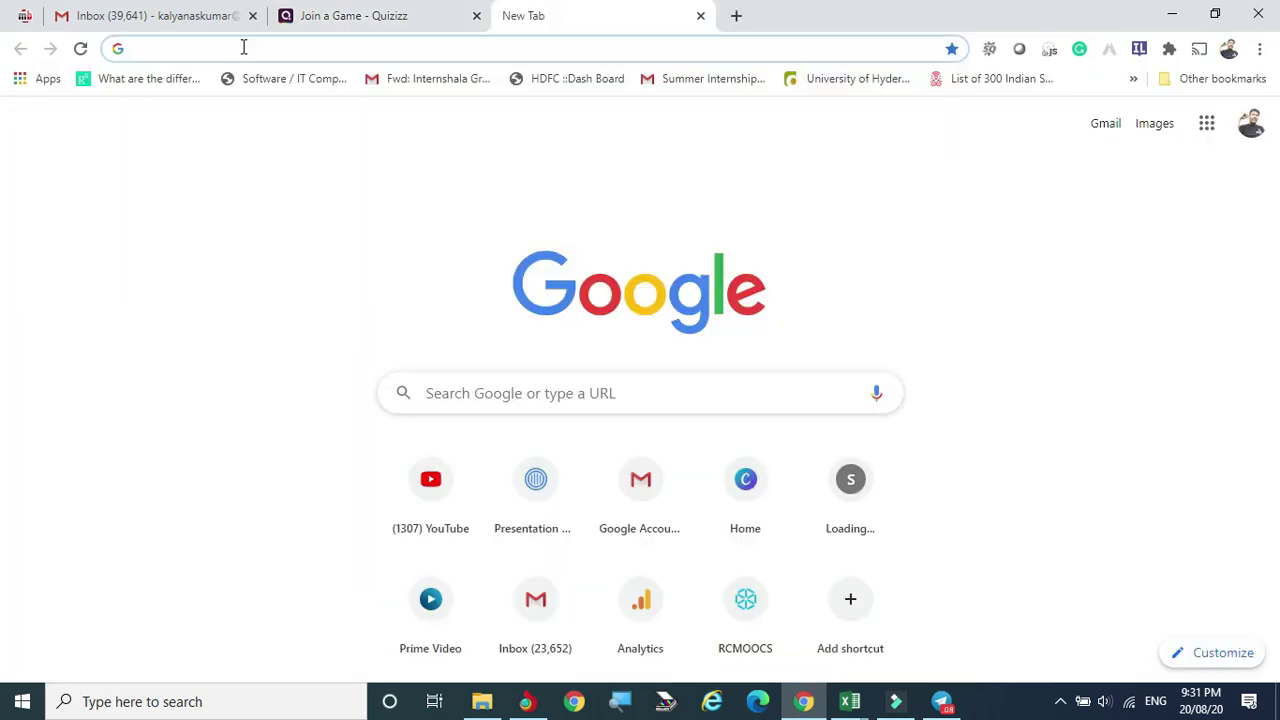
type("qui")
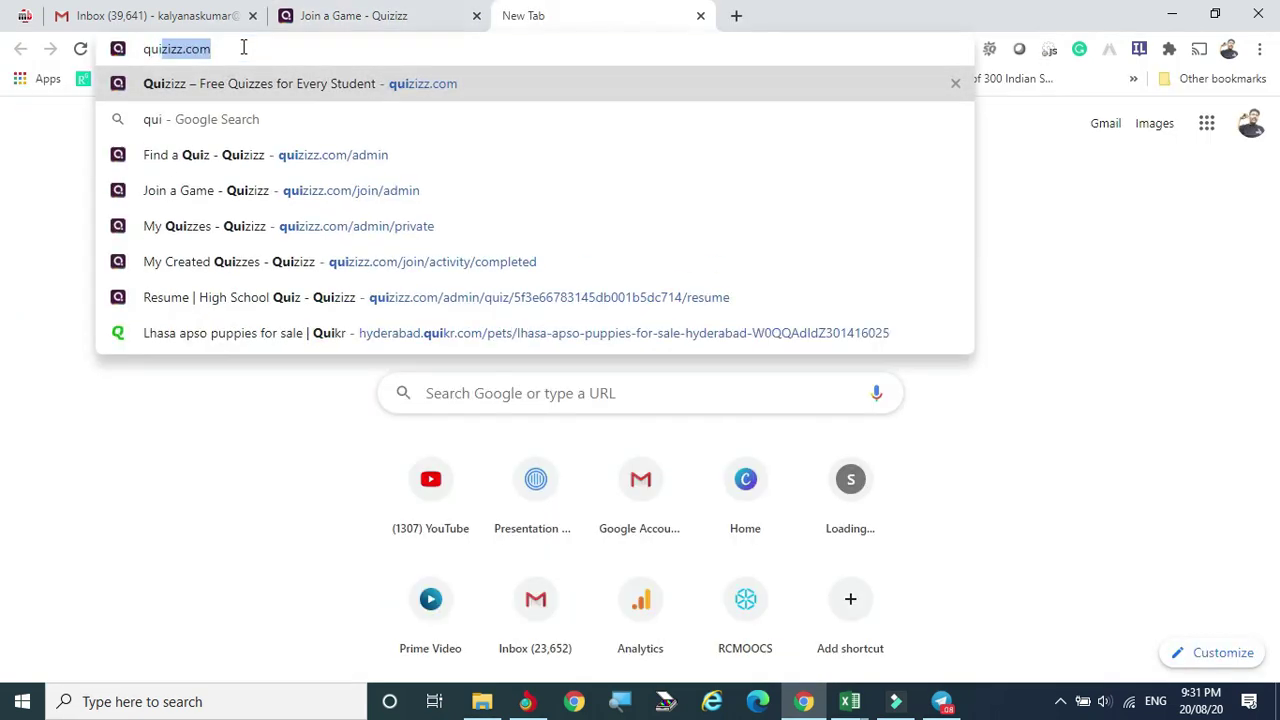
type("zizz.com")
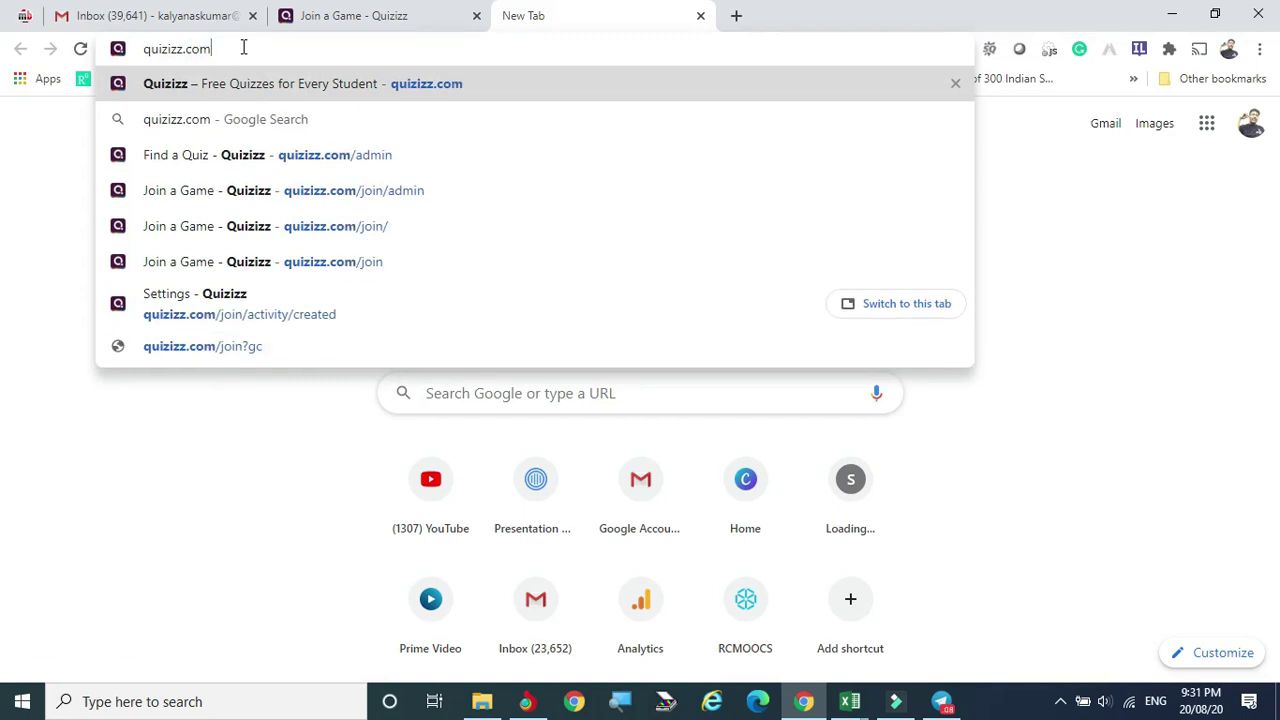
key("Return")
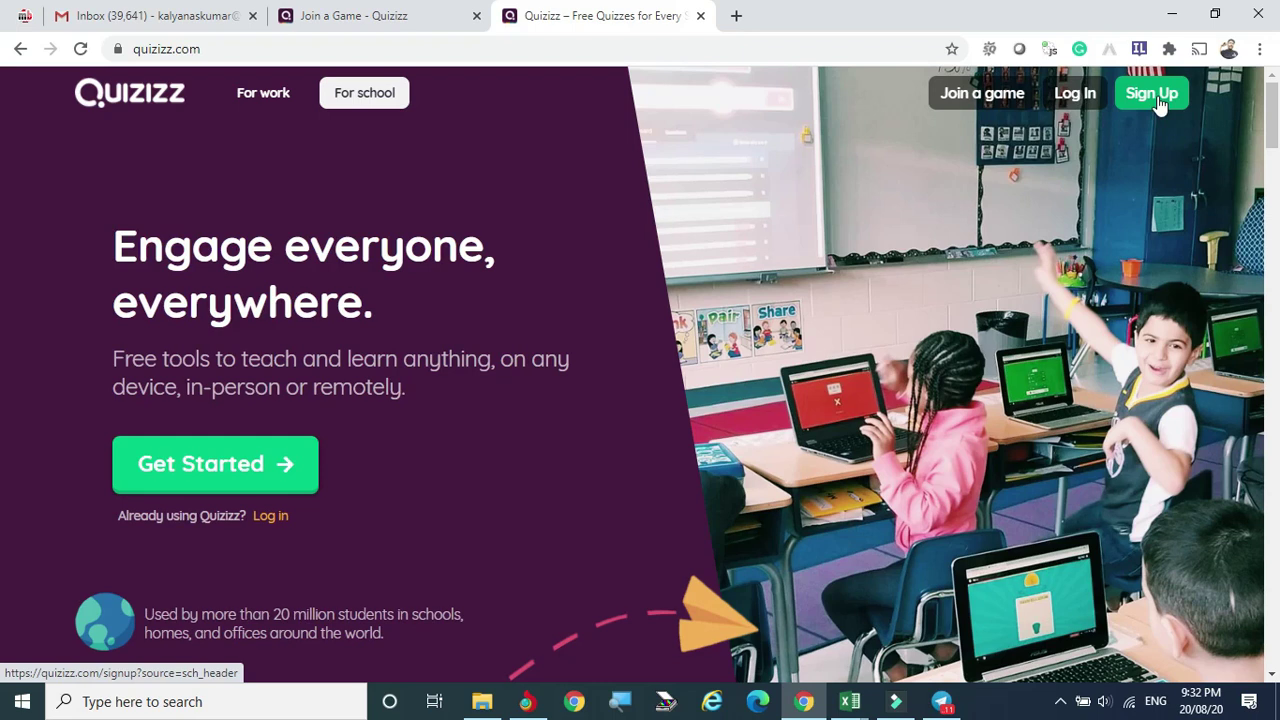
Look through the home page sections on live quizzes, teacher-created quiz subjects and how it works, and return to the page start.
left_click_drag(1272, 112, 1273, 210)
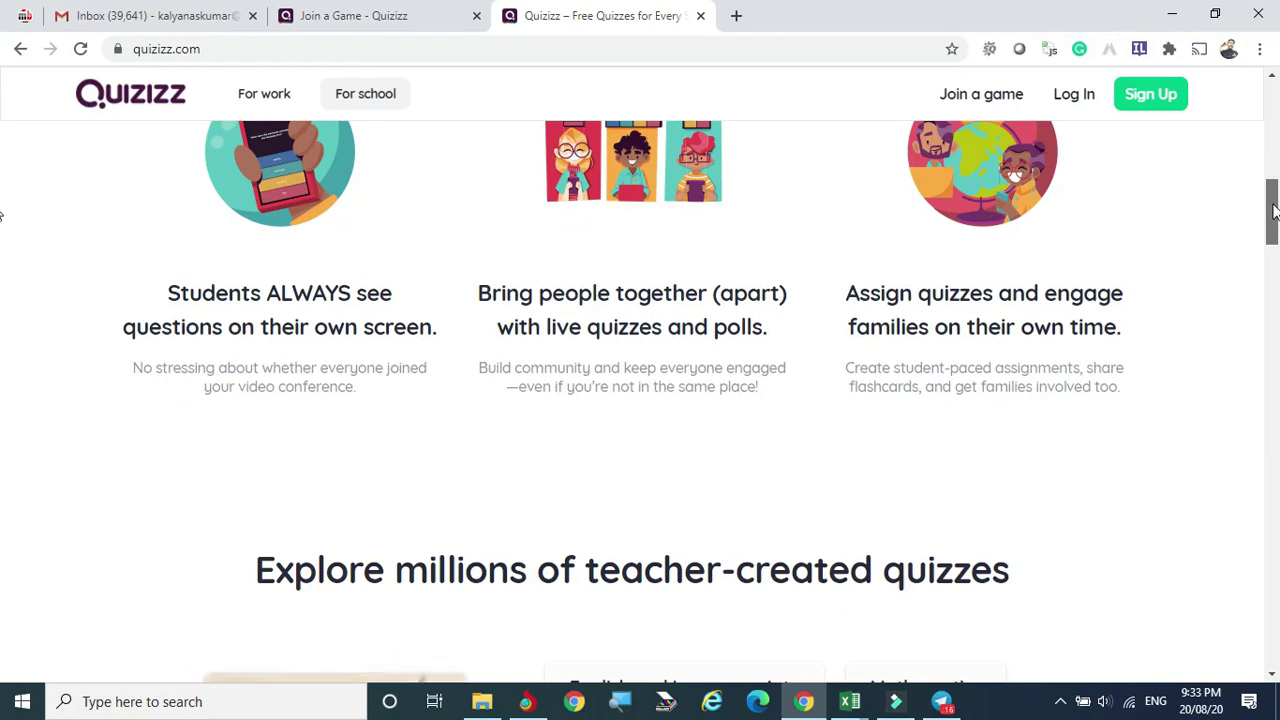
left_click_drag(1273, 210, 1273, 252)
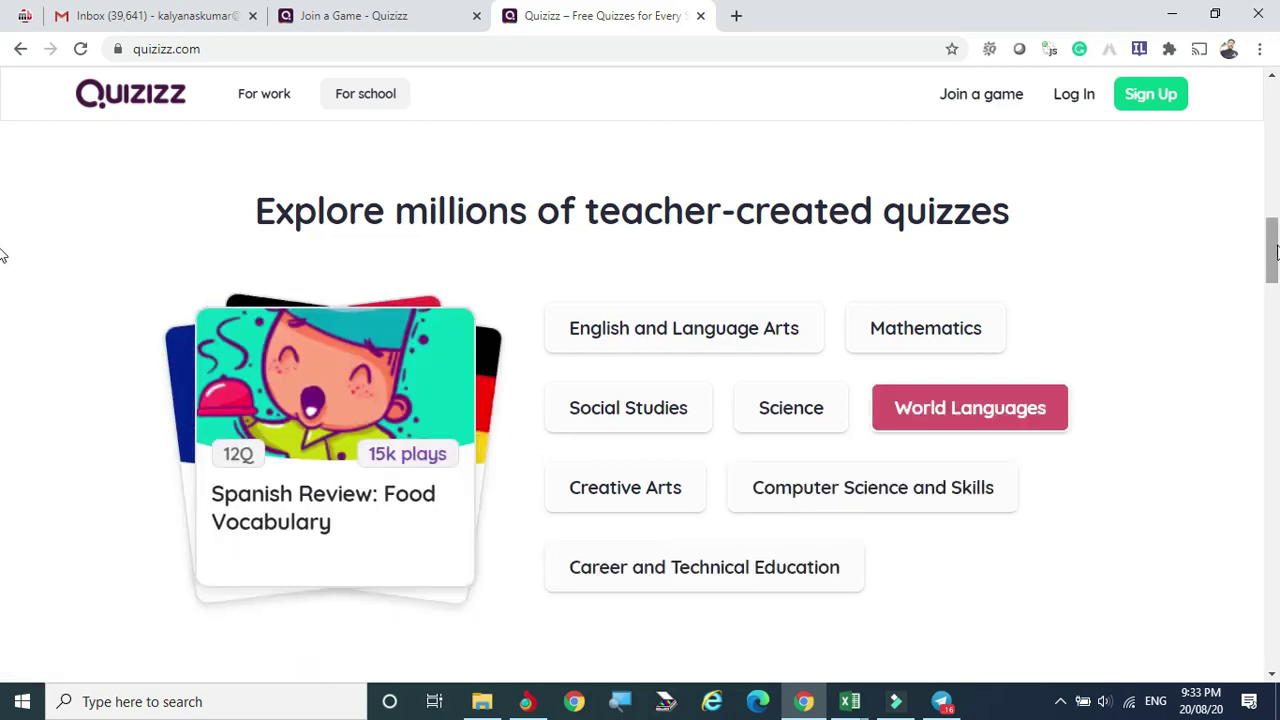
left_click_drag(1275, 255, 1275, 261)
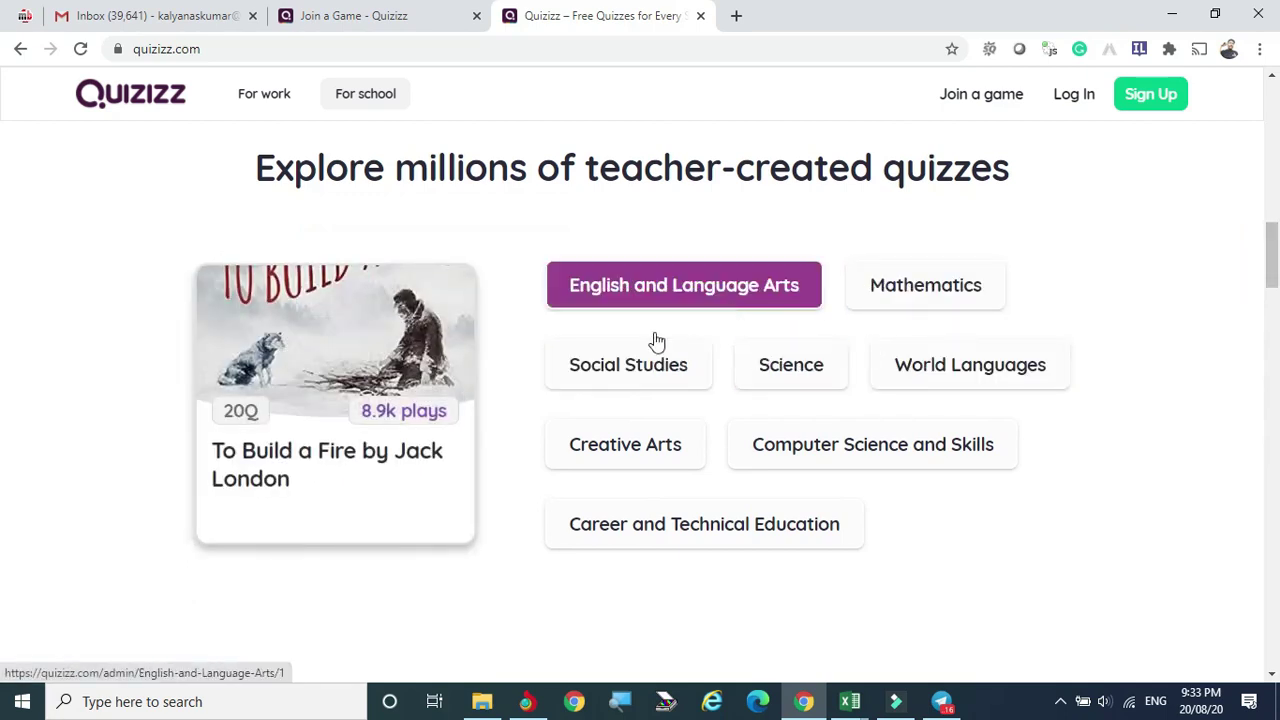
left_click_drag(1277, 245, 1277, 360)
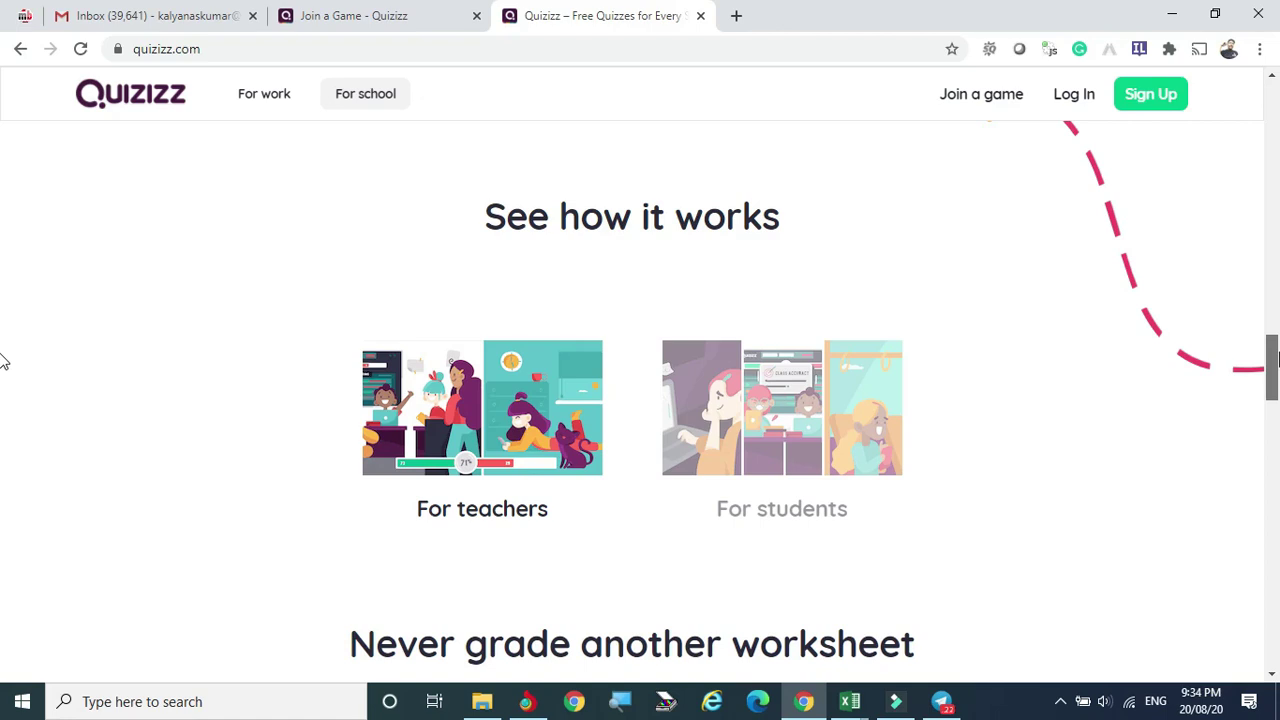
left_click_drag(1277, 360, 1277, 110)
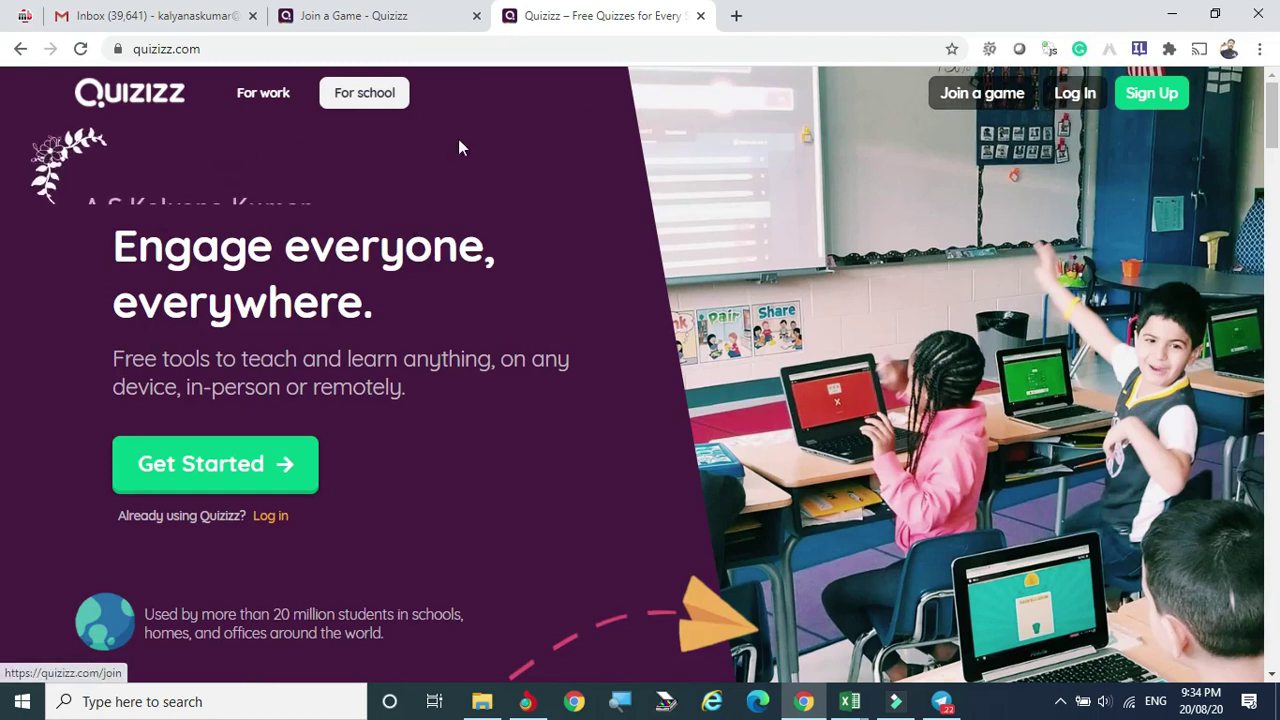
left_click(215, 468)
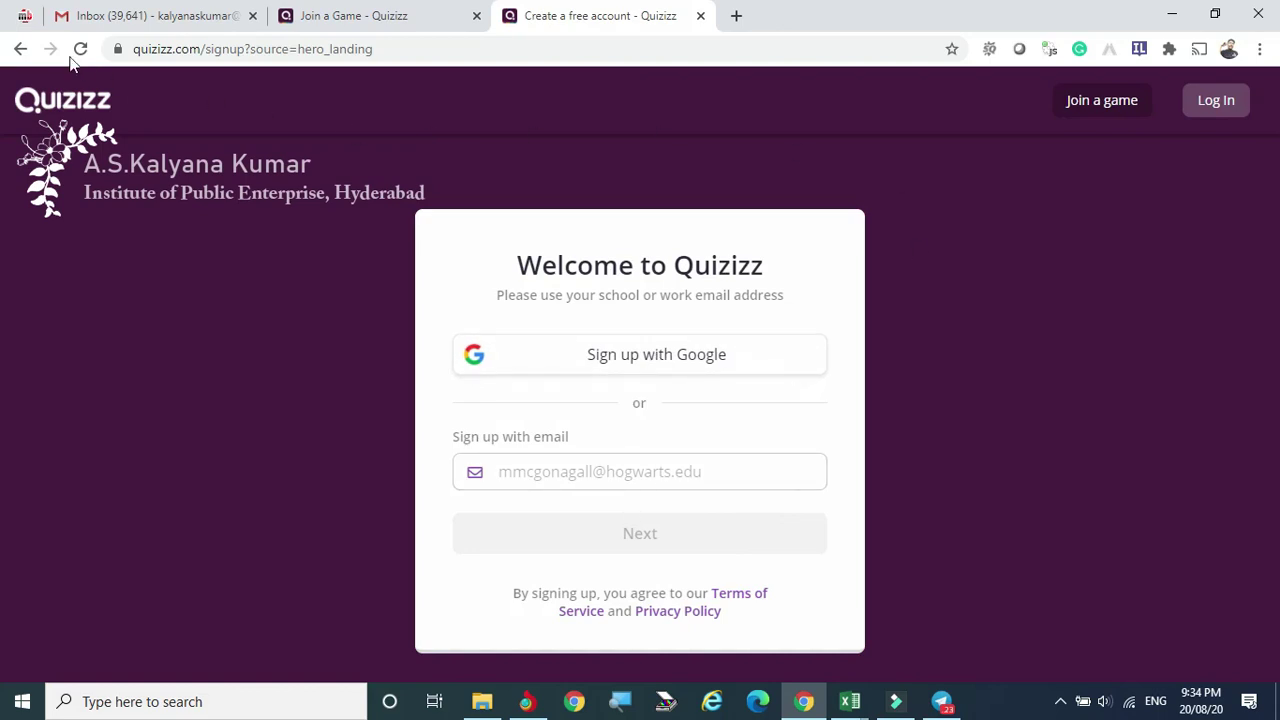
left_click(18, 48)
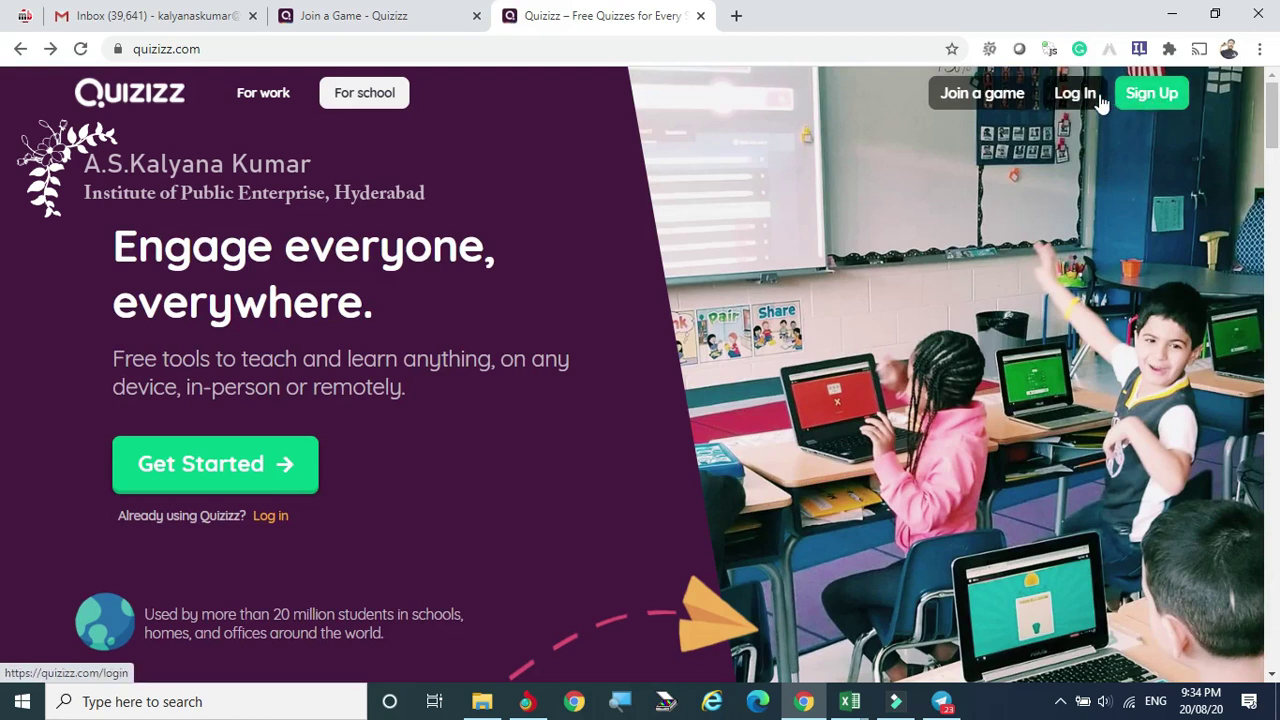
left_click(1155, 94)
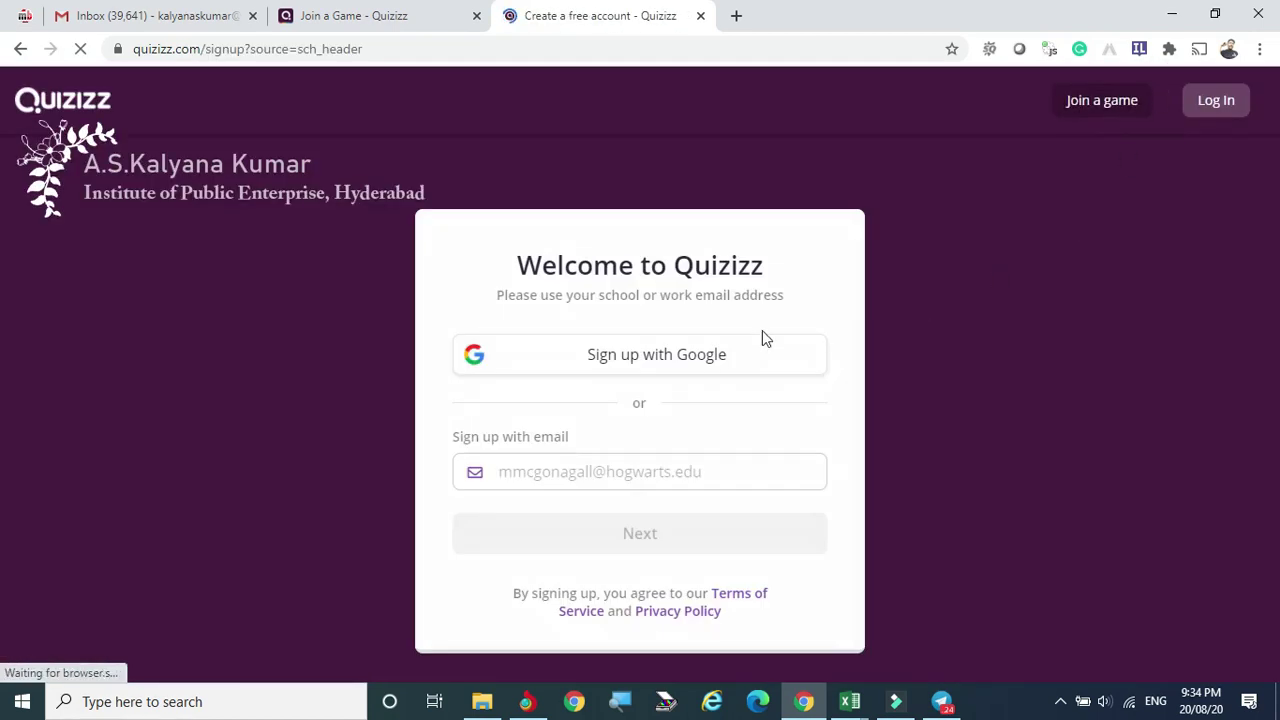
left_click(608, 356)
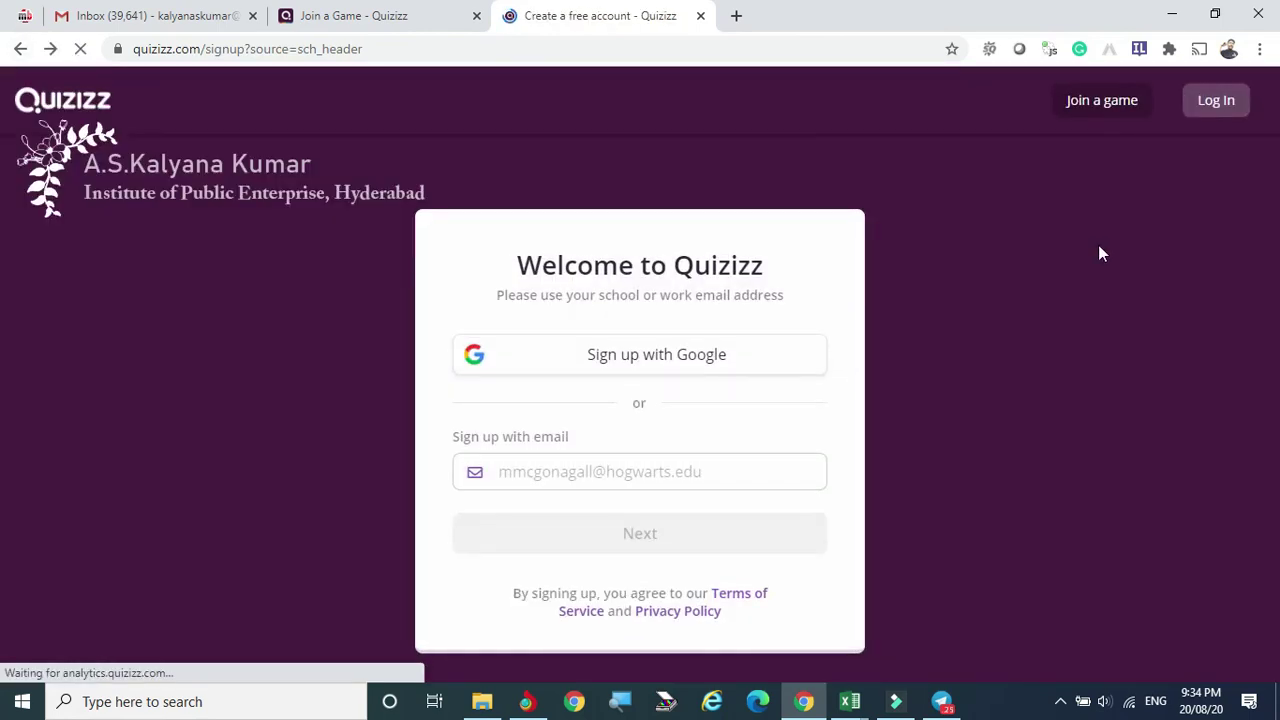
left_click(20, 48)
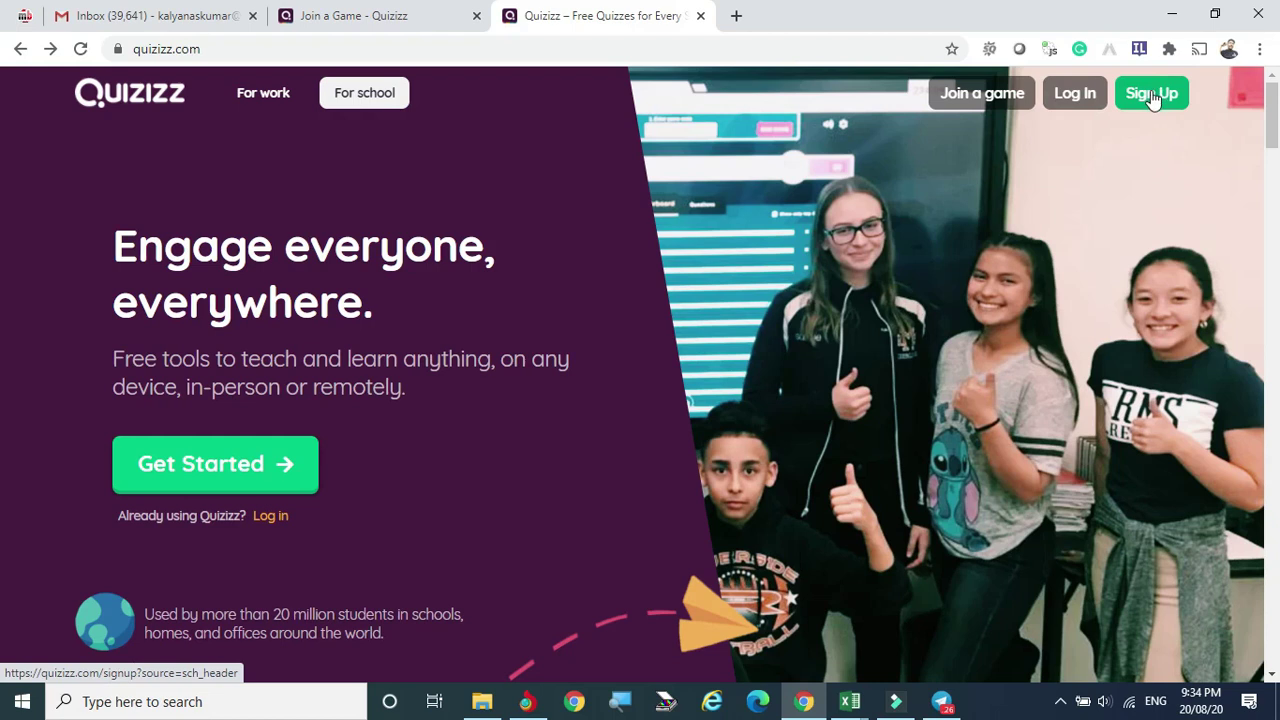
Log in to Quizizz with the existing Gmail account.
left_click(1070, 96)
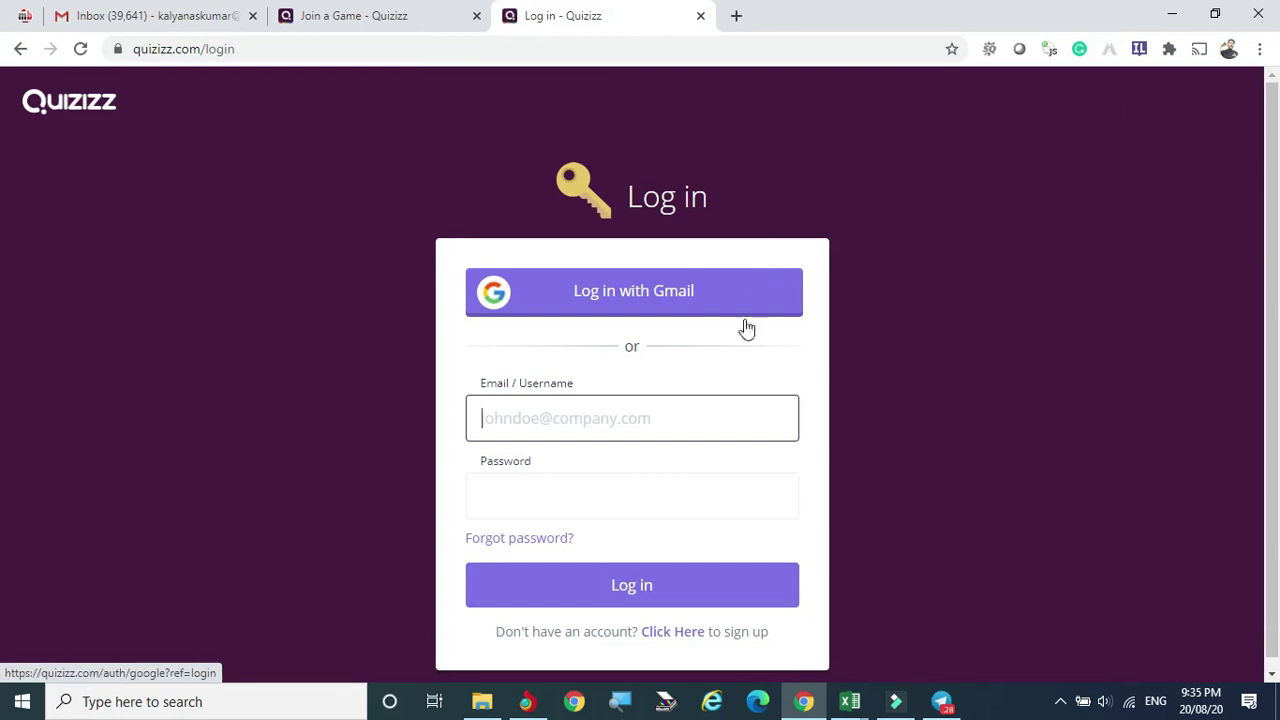
left_click(573, 426)
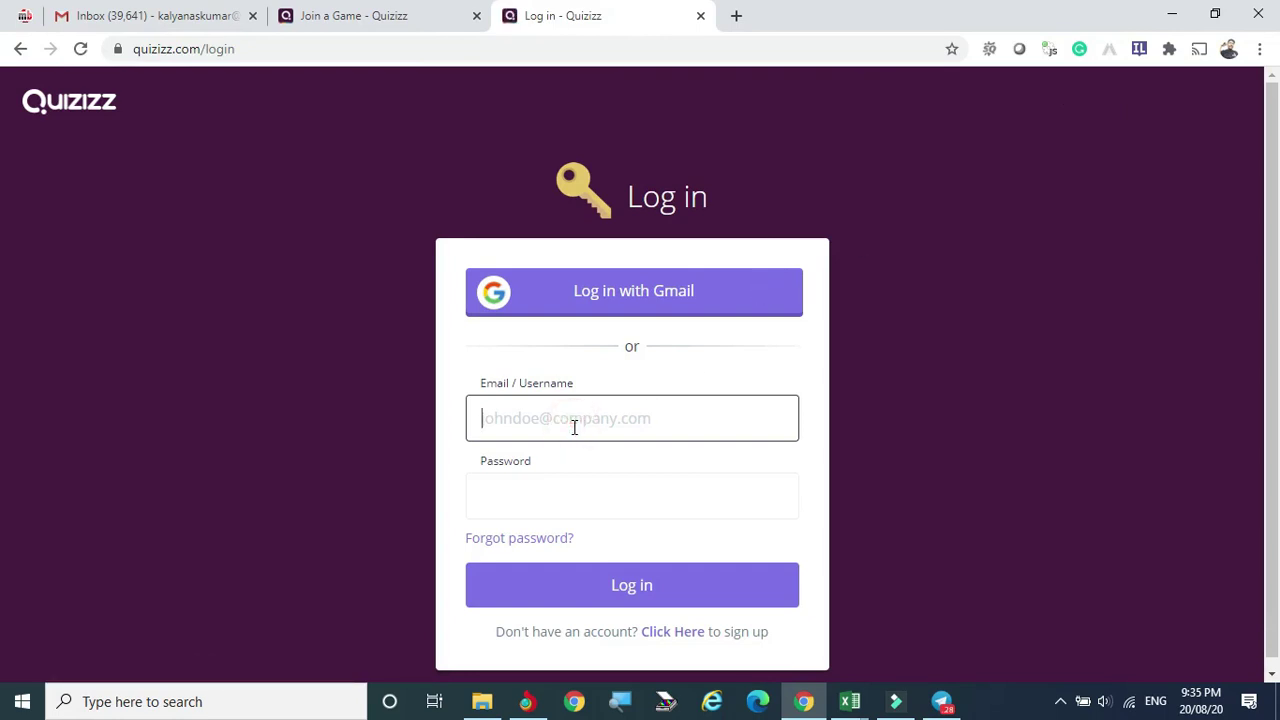
left_click(632, 298)
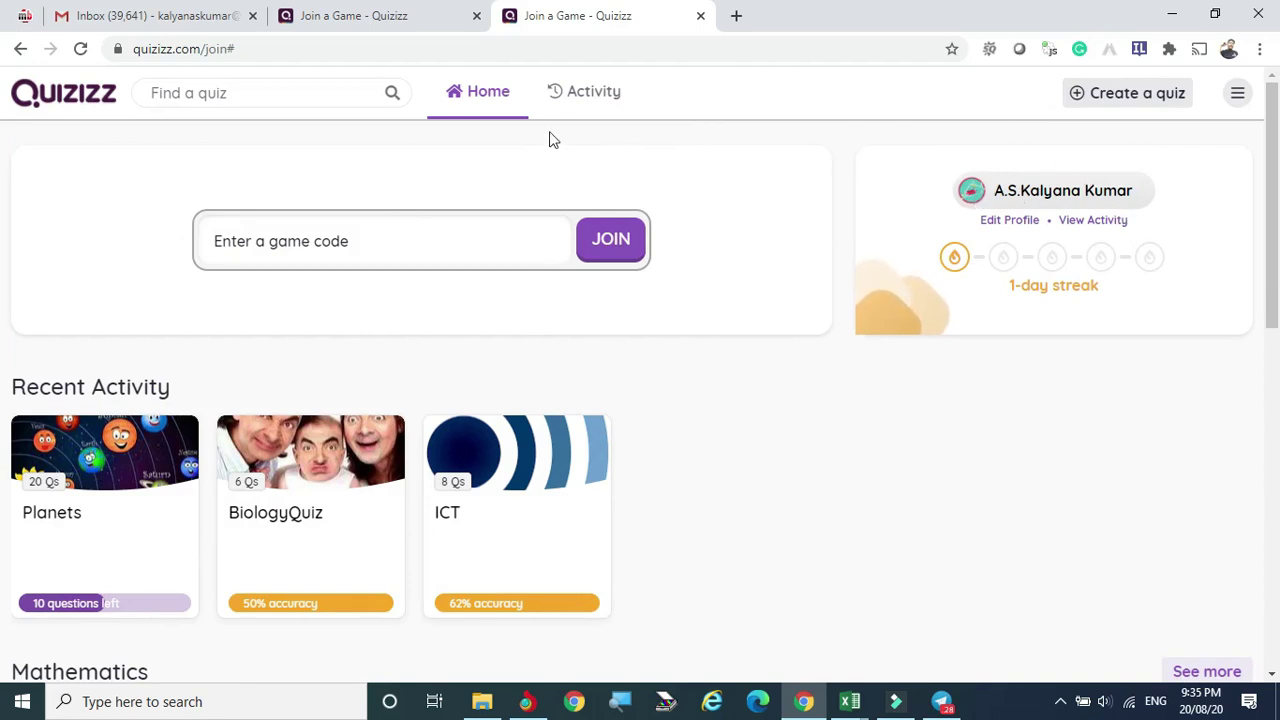
Change the profile avatar to Uke in the account settings.
left_click(1238, 96)
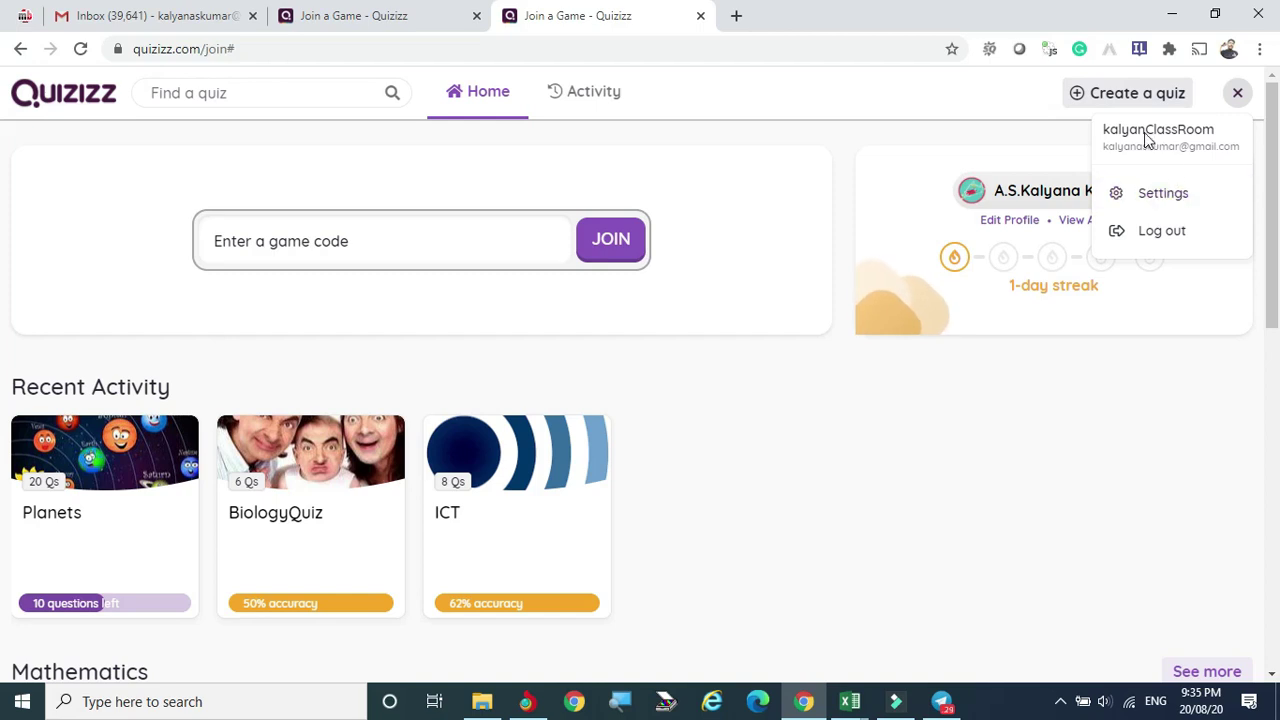
left_click(1171, 194)
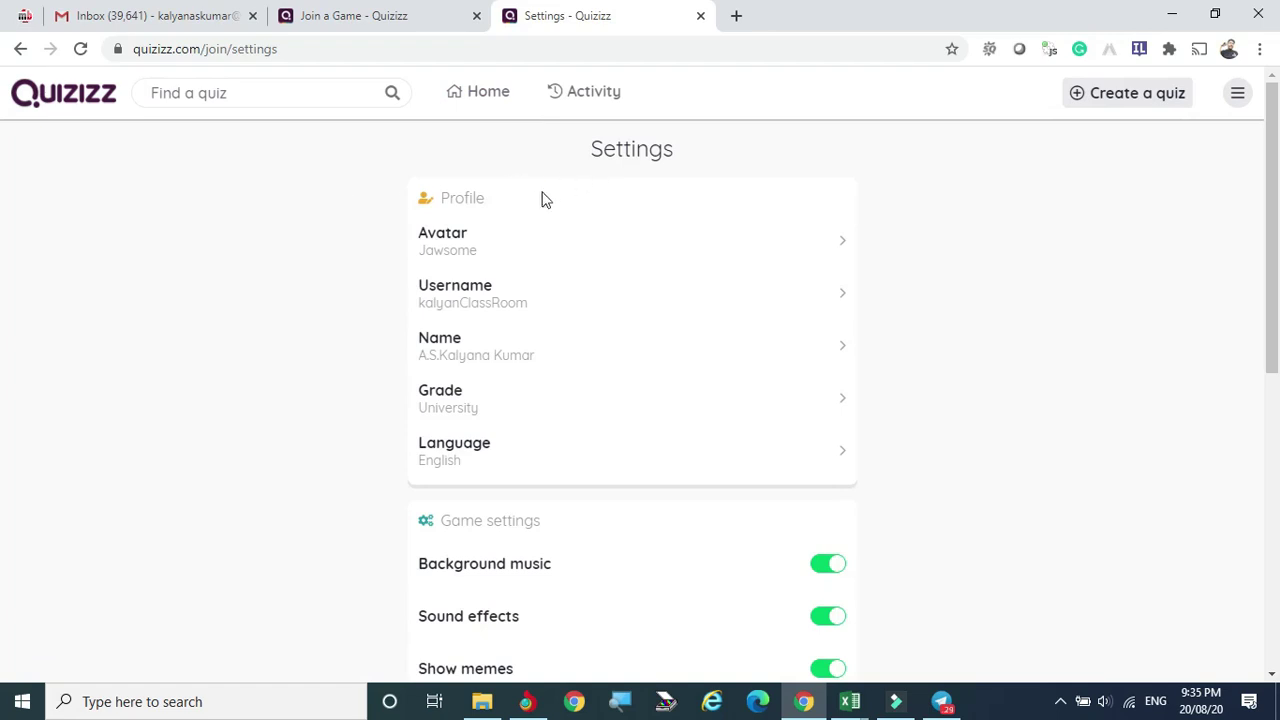
left_click(440, 244)
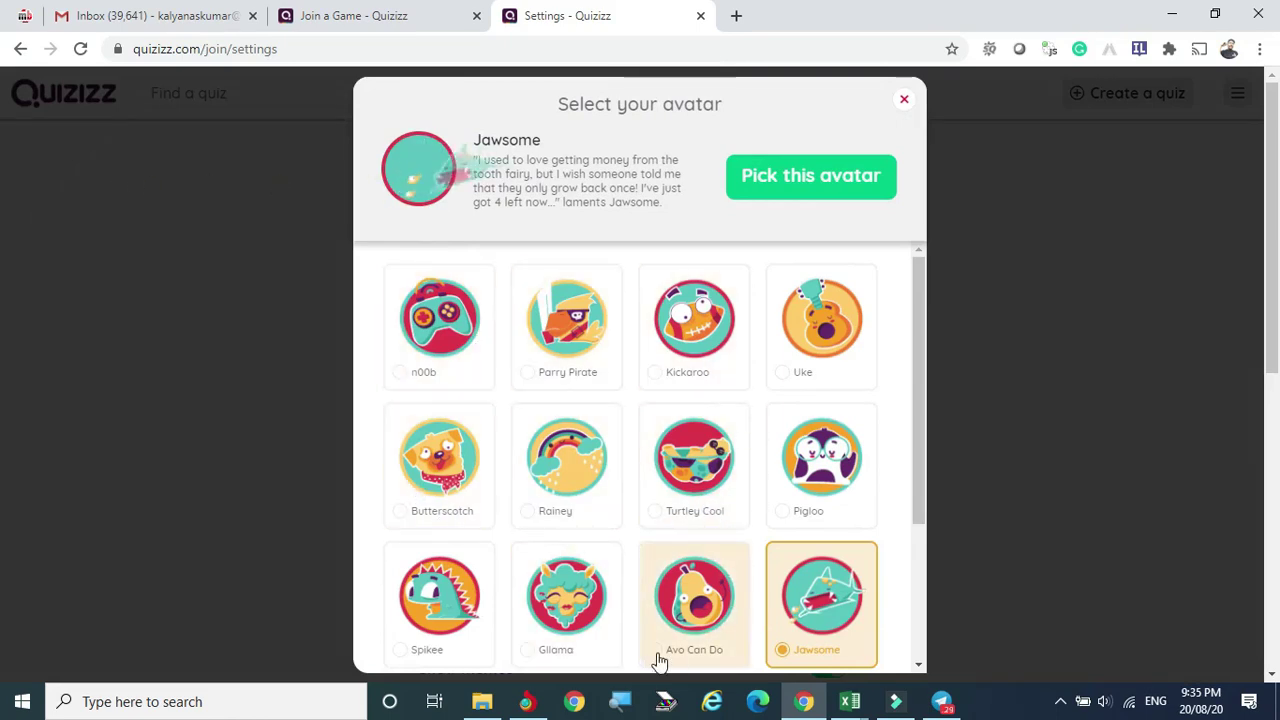
left_click(814, 356)
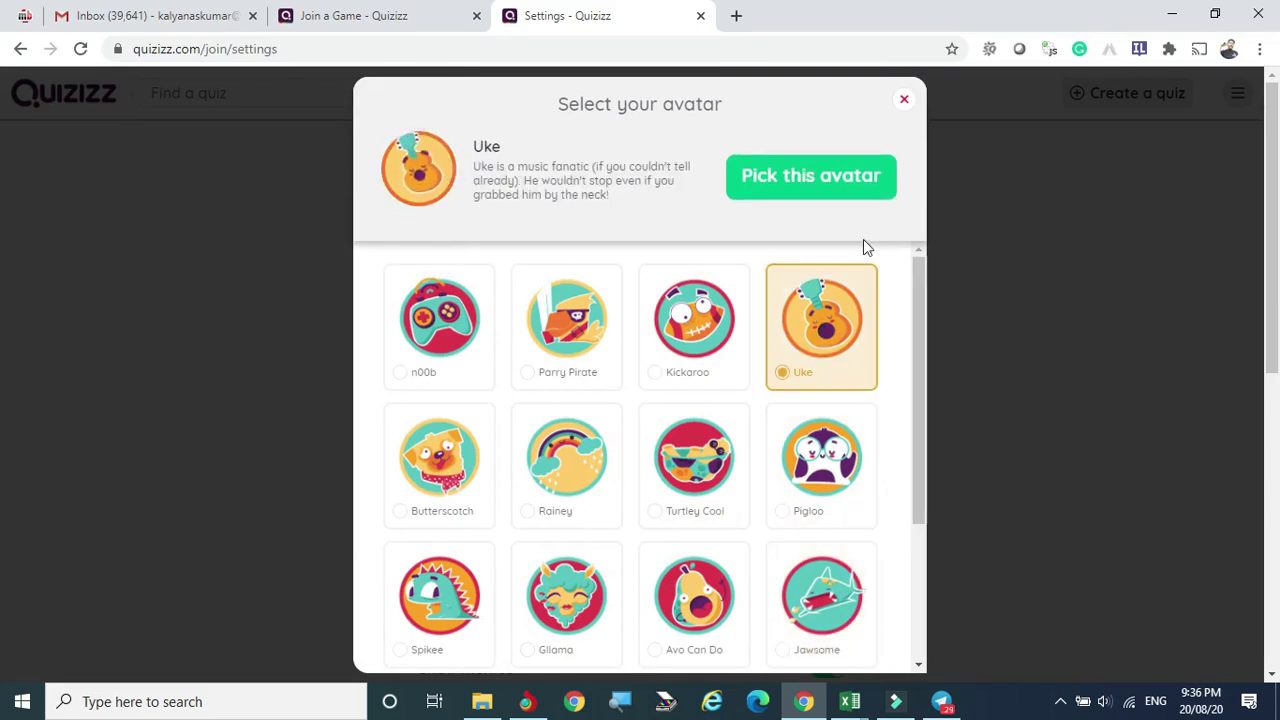
left_click(800, 181)
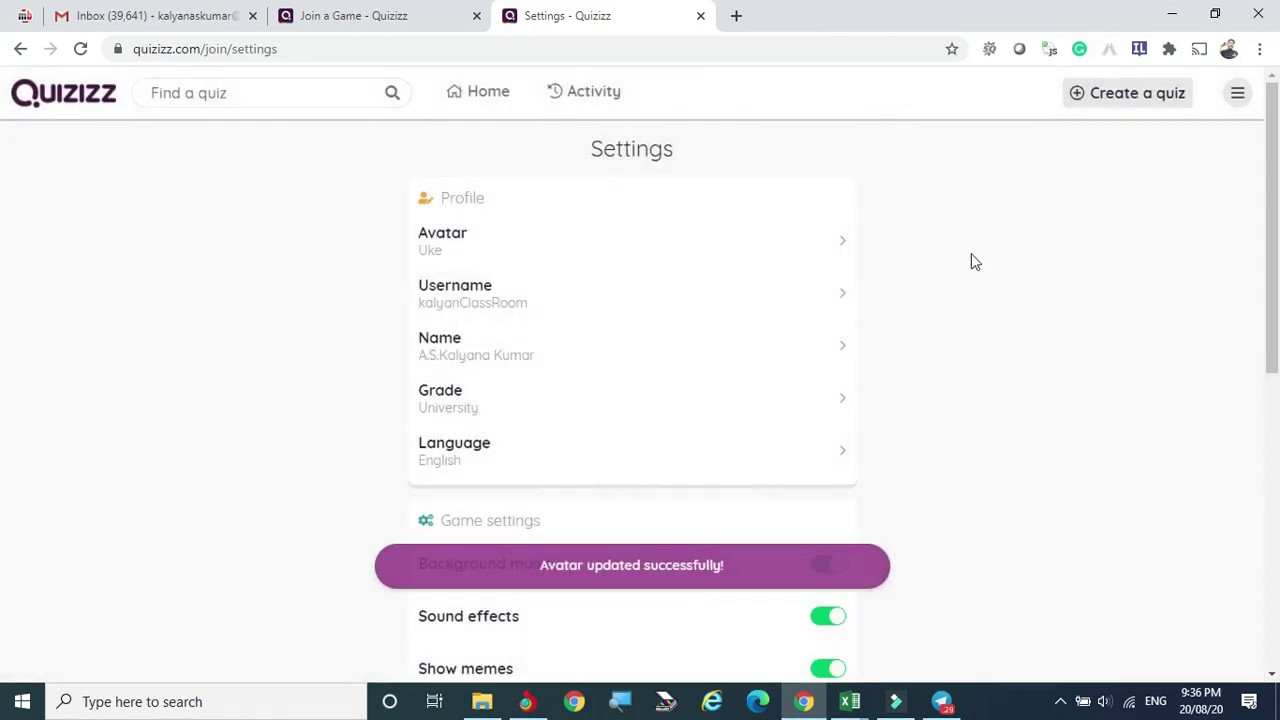
Examine the username editor and the available grade options in the profile settings, closing both without changes.
scroll(1044, 321, "down", 1)
scroll(1040, 321, "down", 1)
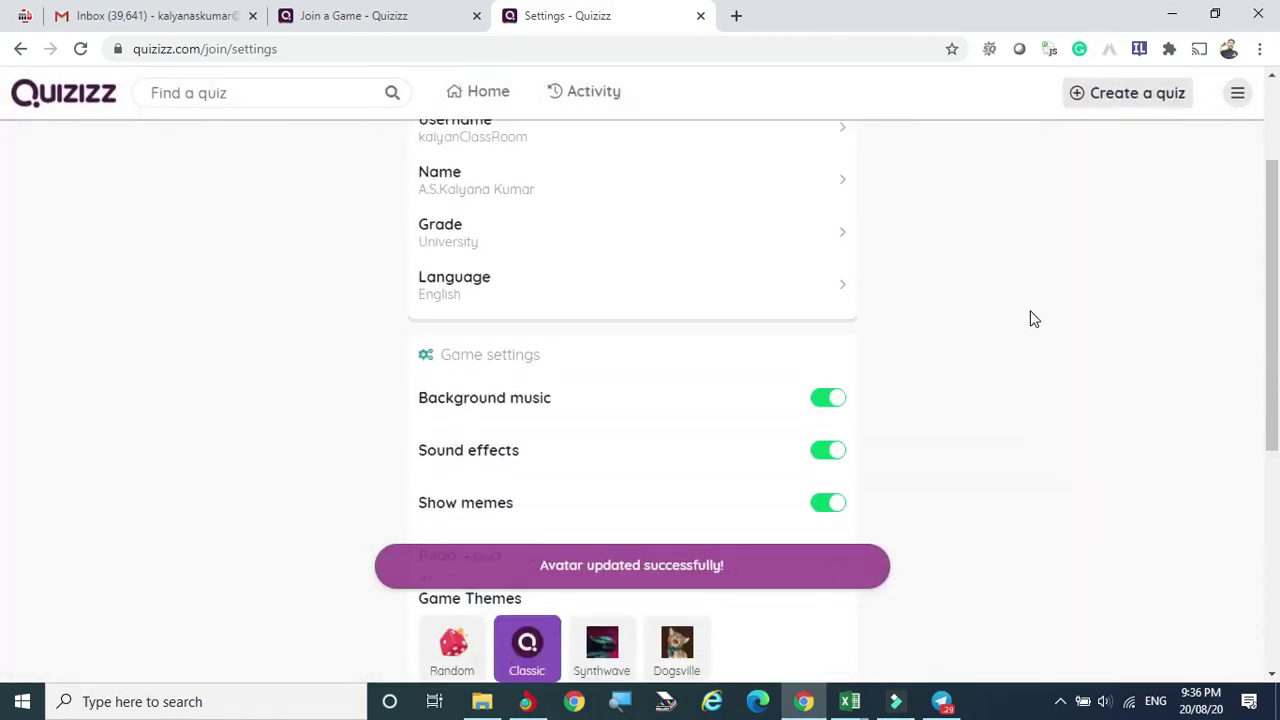
scroll(1031, 317, "up", 2)
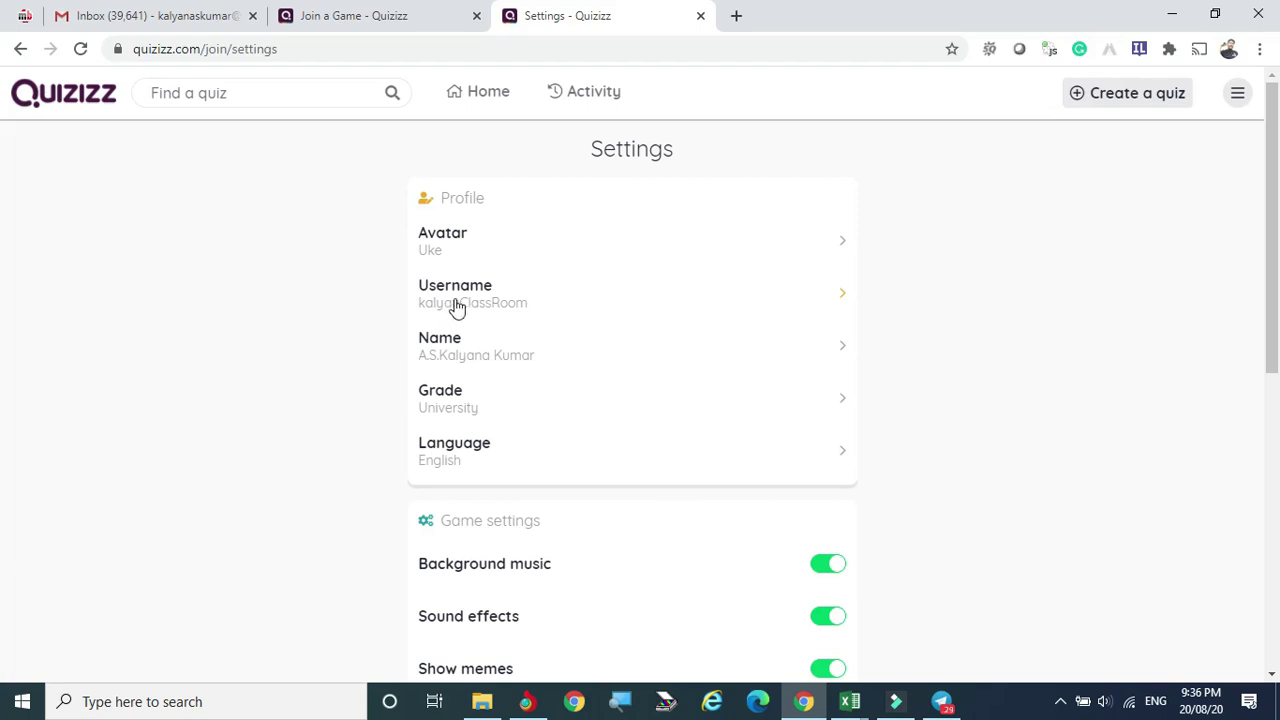
left_click(457, 300)
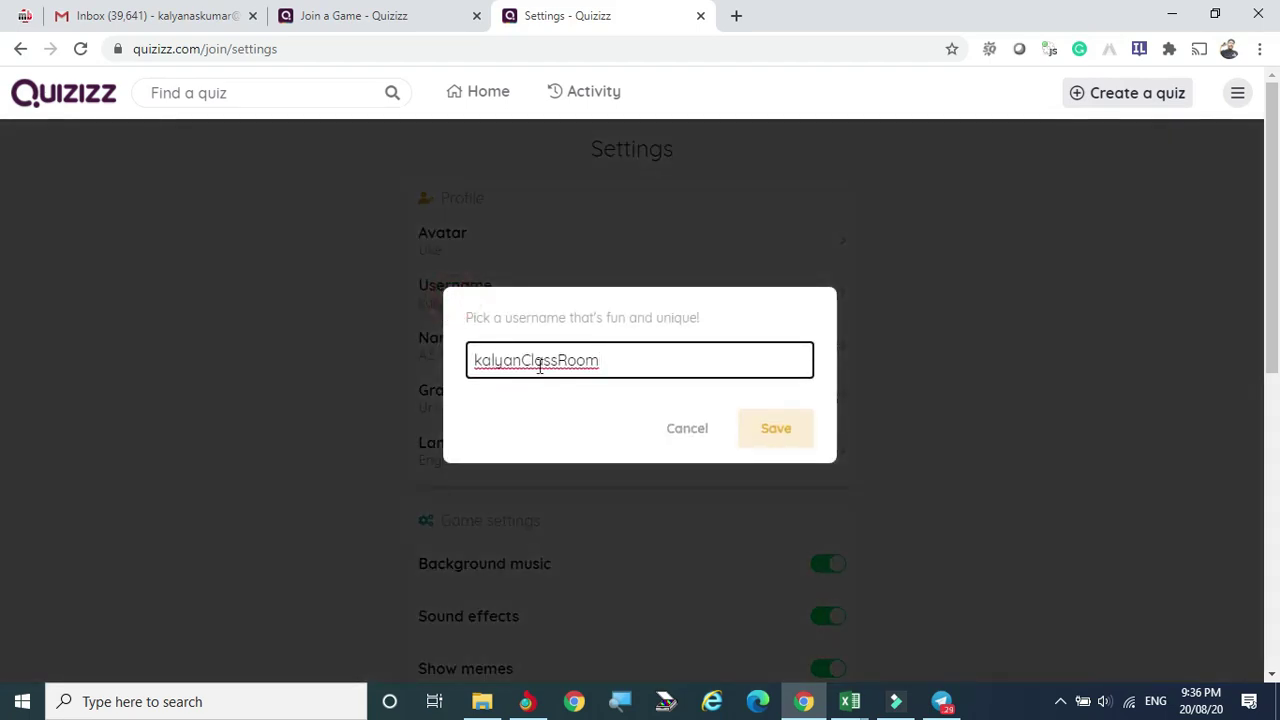
left_click_drag(616, 360, 375, 372)
left_click(375, 372)
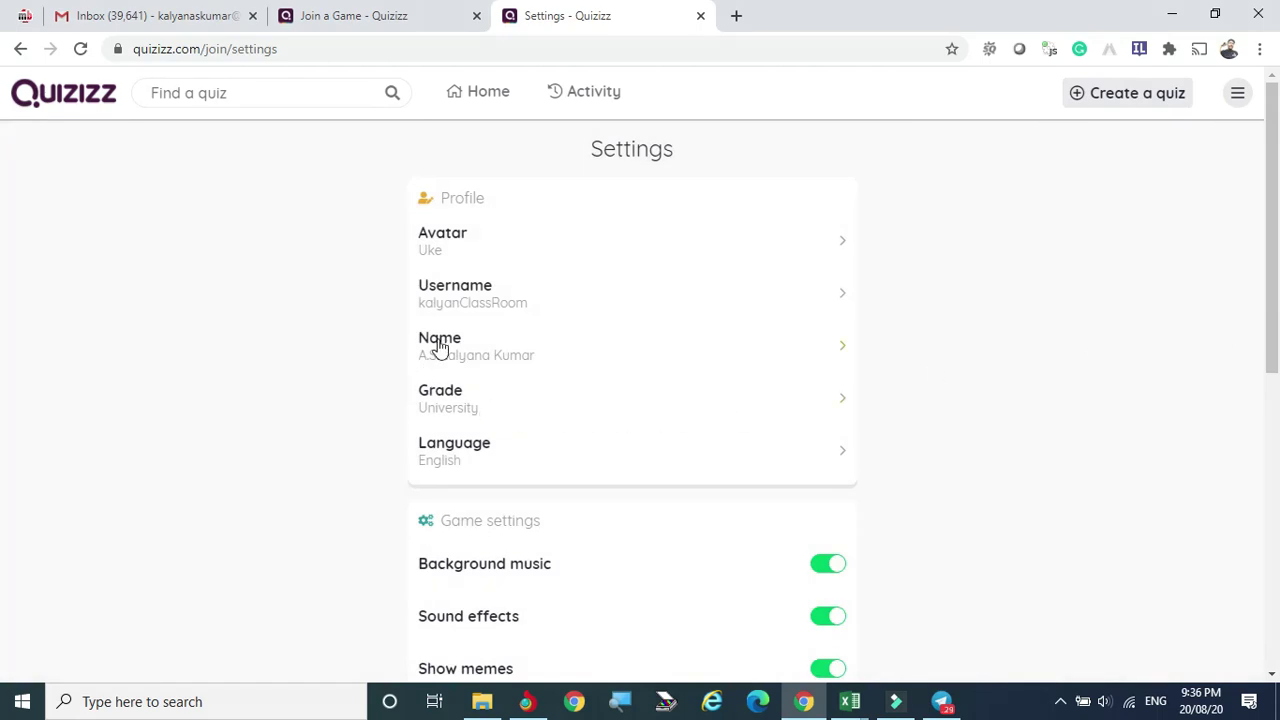
left_click(441, 404)
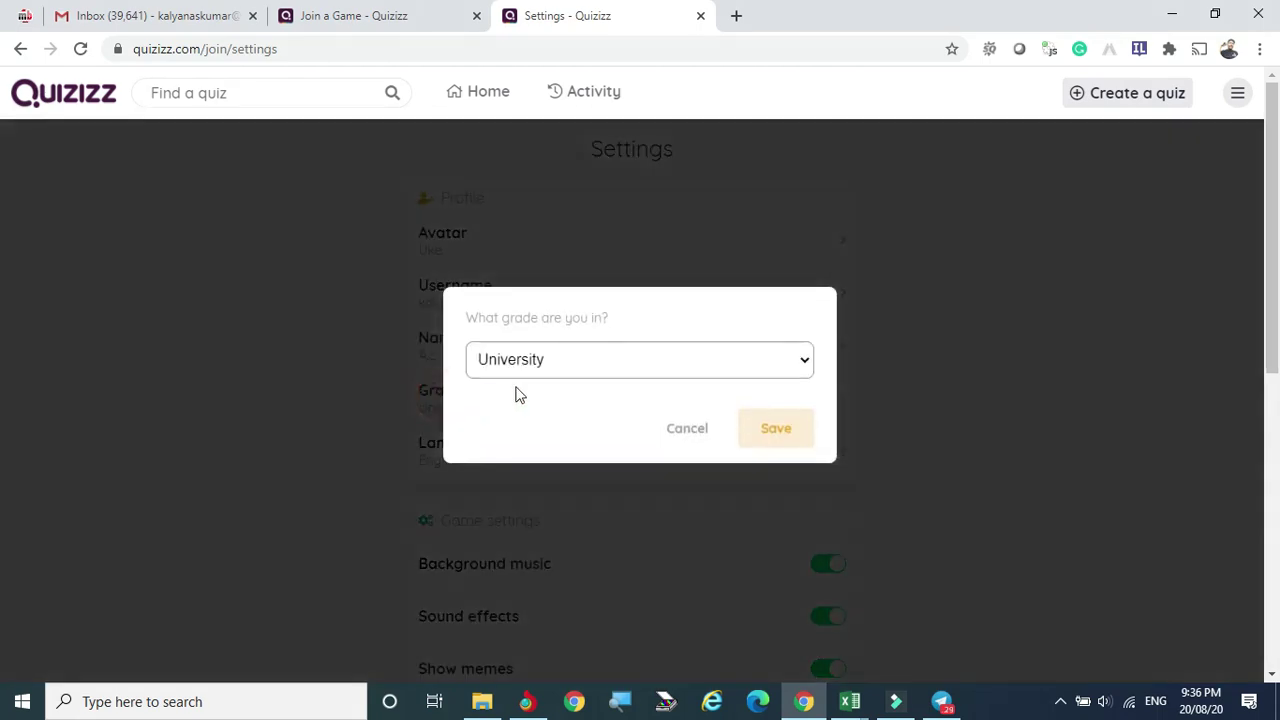
left_click(808, 363)
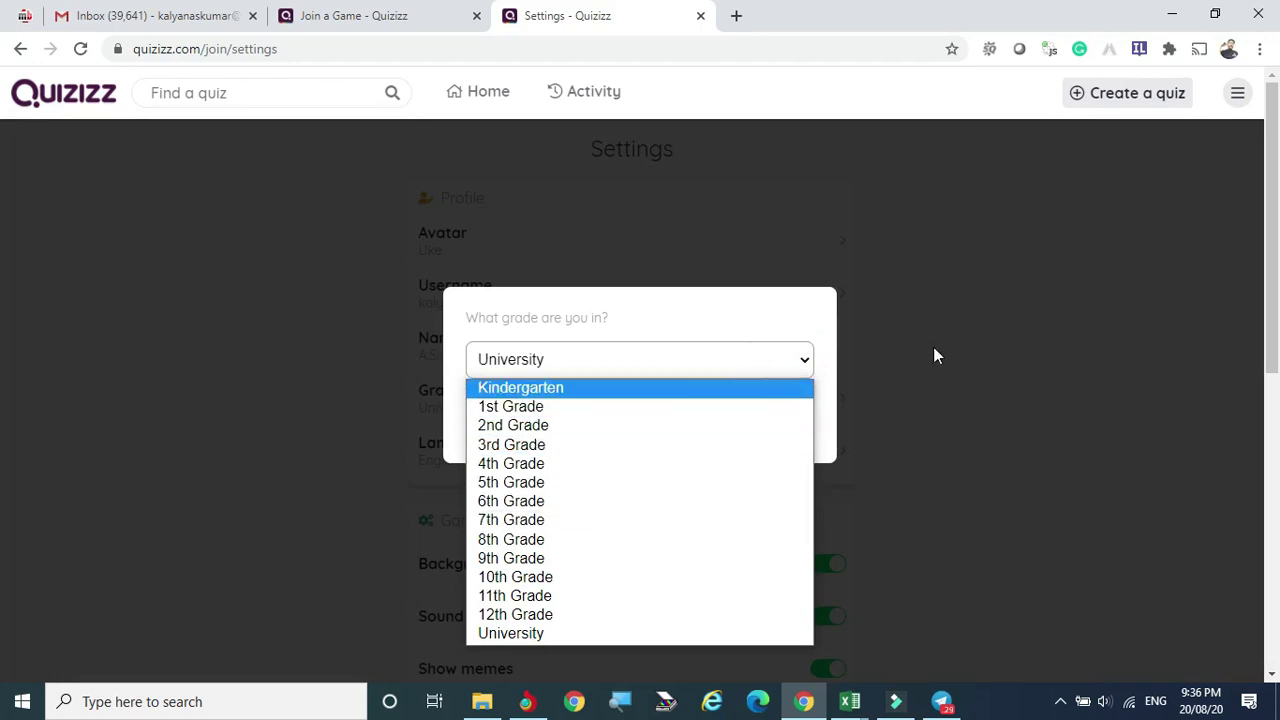
left_click(1046, 434)
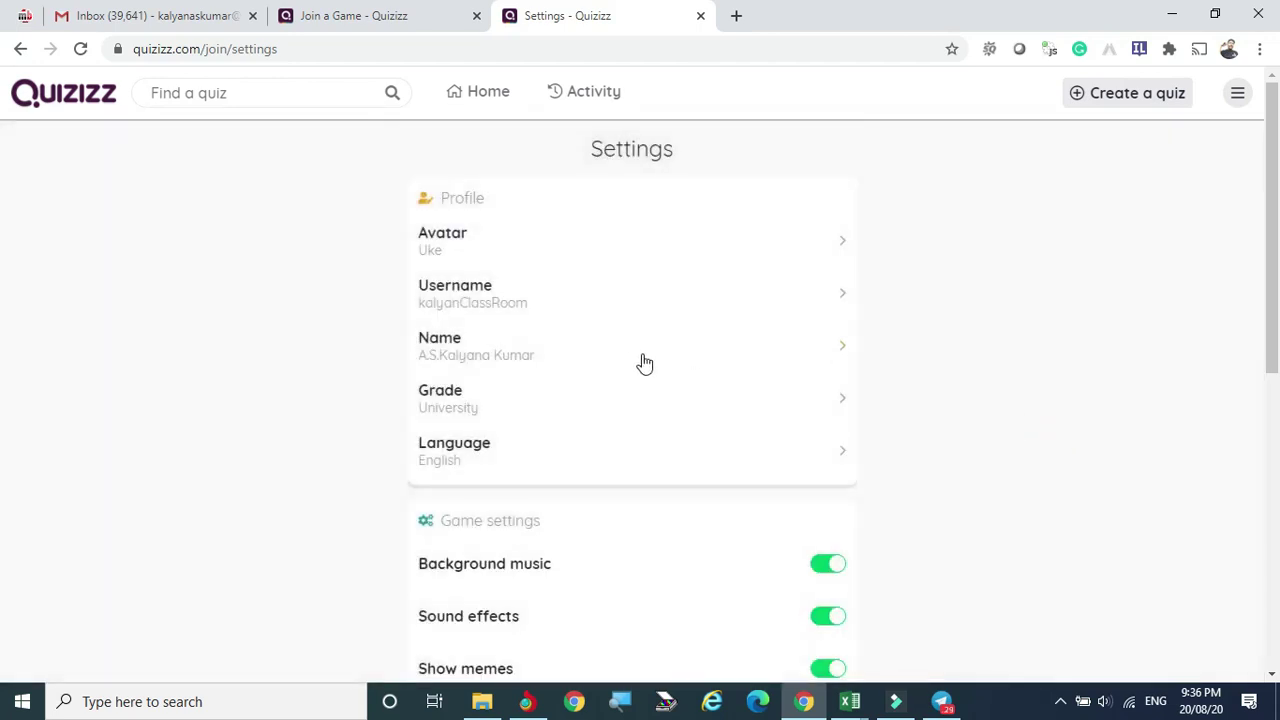
Switch sound effects off and on again, and enable Read Aloud in the game settings.
scroll(645, 363, "down", 1)
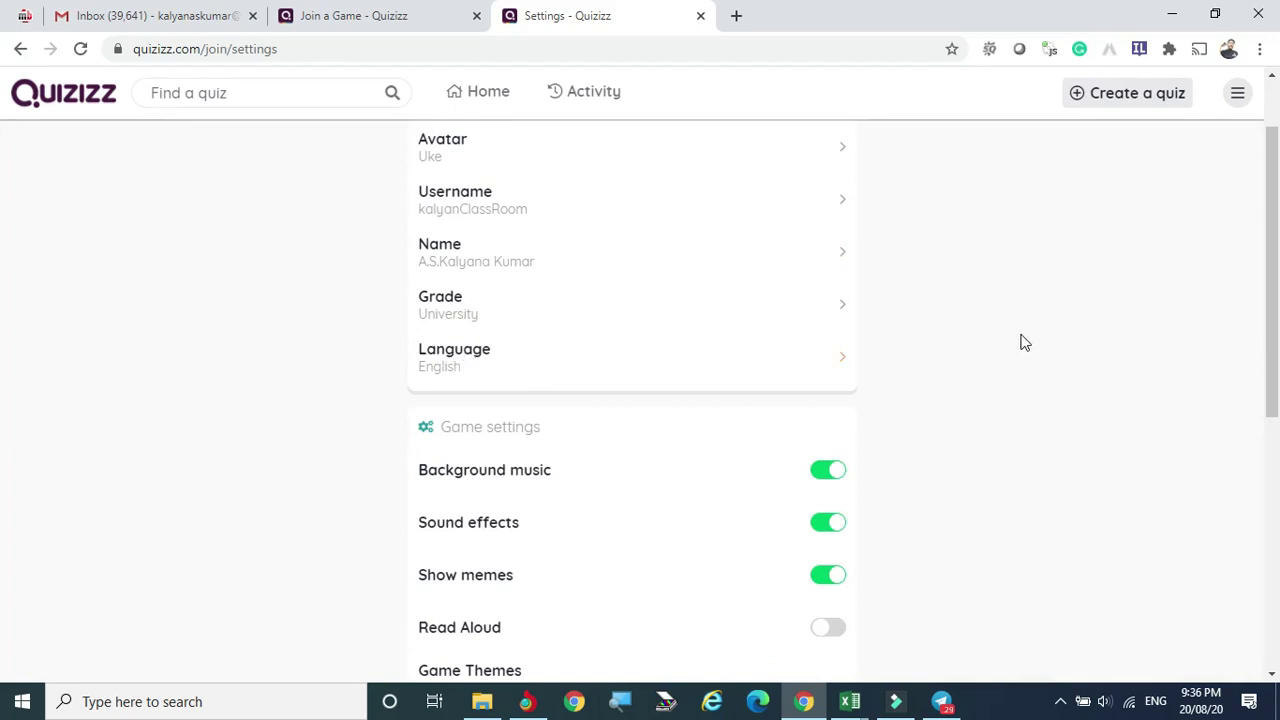
scroll(809, 280, "down", 2)
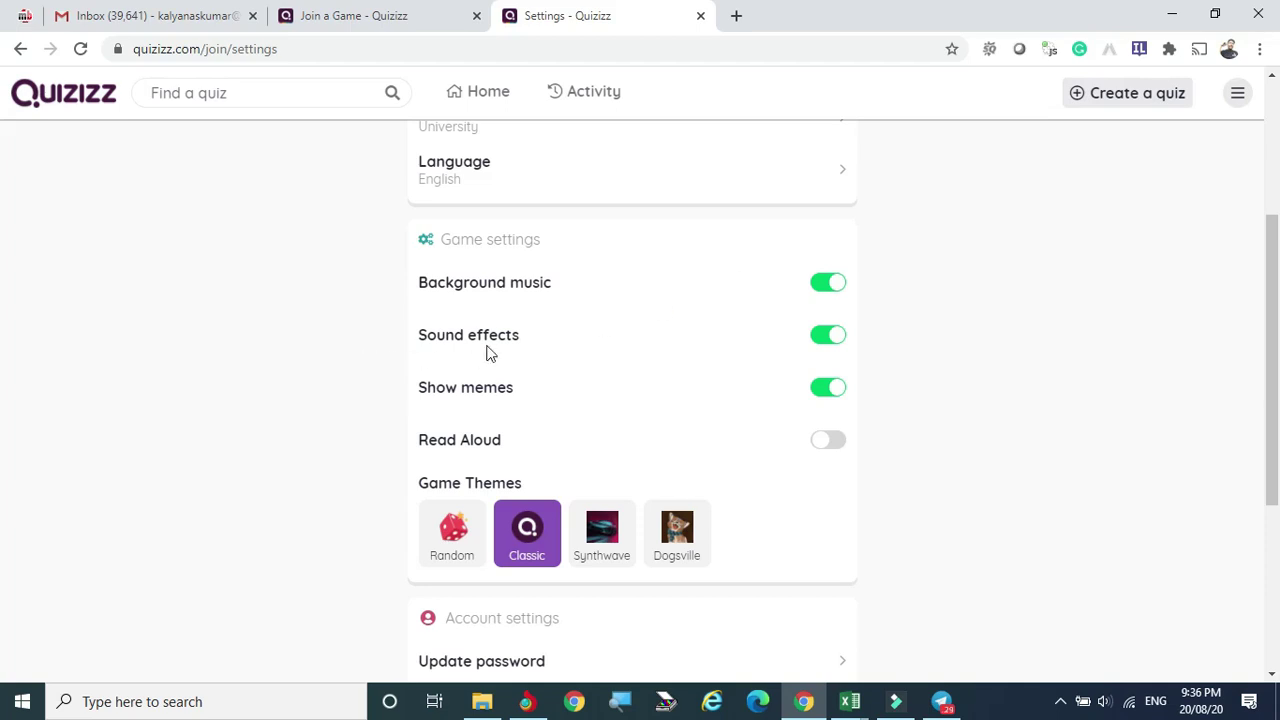
left_click(828, 340)
left_click(840, 343)
left_click(841, 444)
left_click(826, 444)
left_click(835, 441)
Review the game themes and the account settings for password, account deletion and logout, and return to the profile section.
scroll(560, 450, "down", 2)
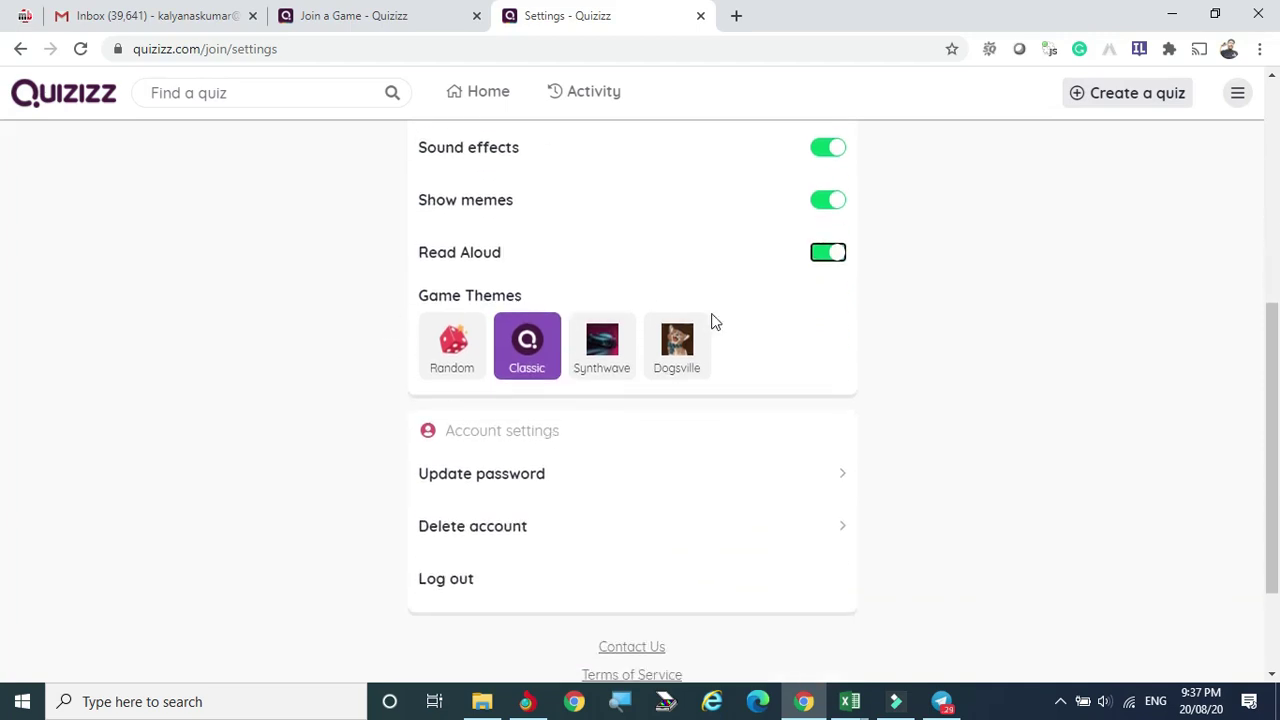
scroll(523, 456, "down", 1)
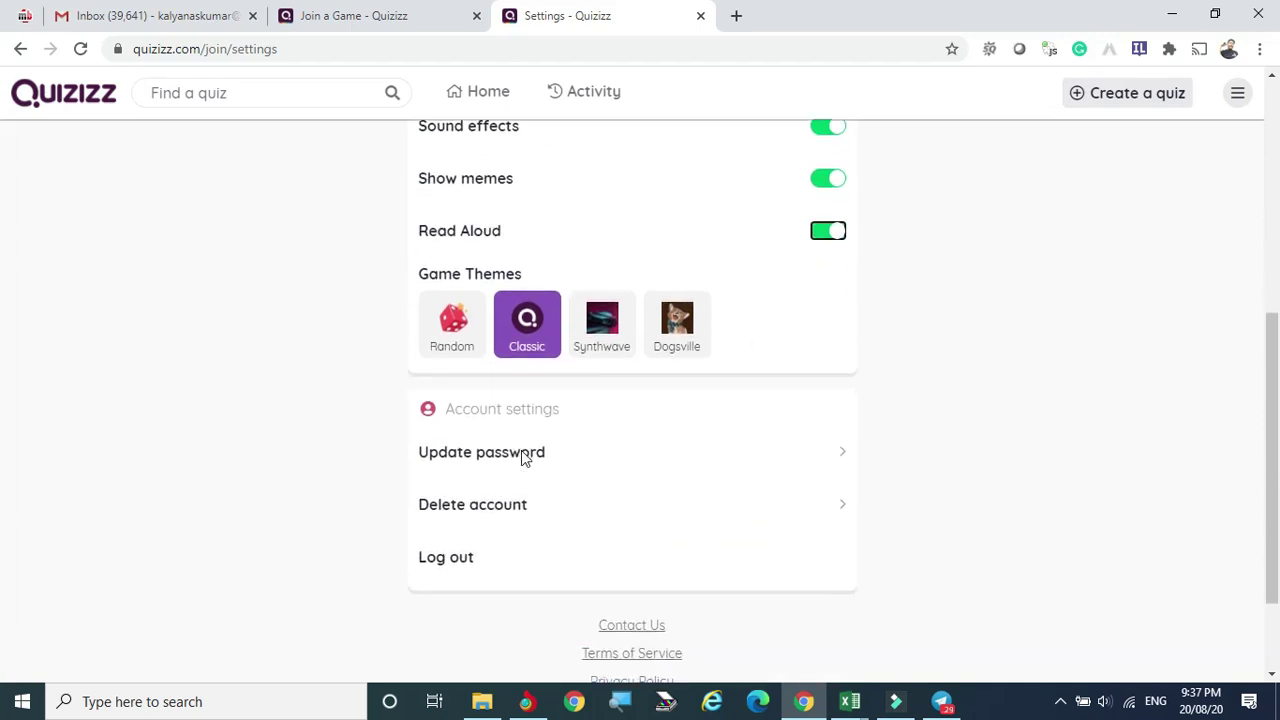
scroll(523, 456, "down", 1)
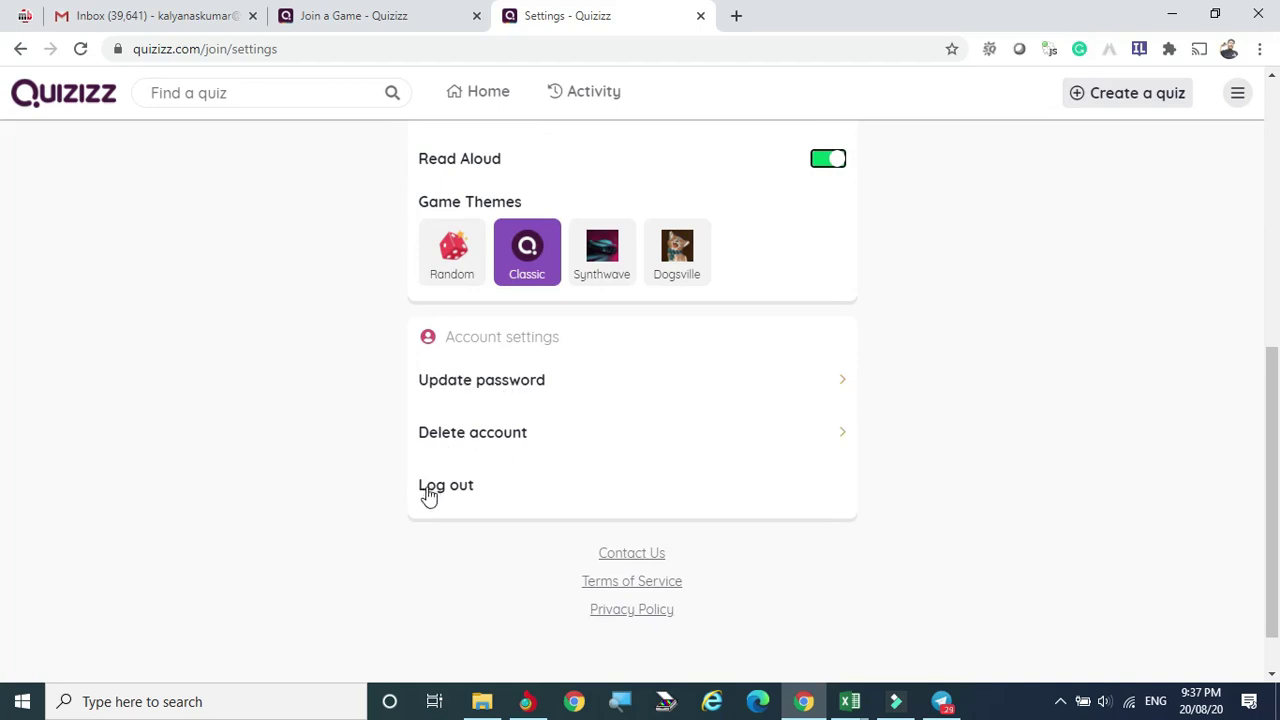
scroll(970, 390, "up", 8)
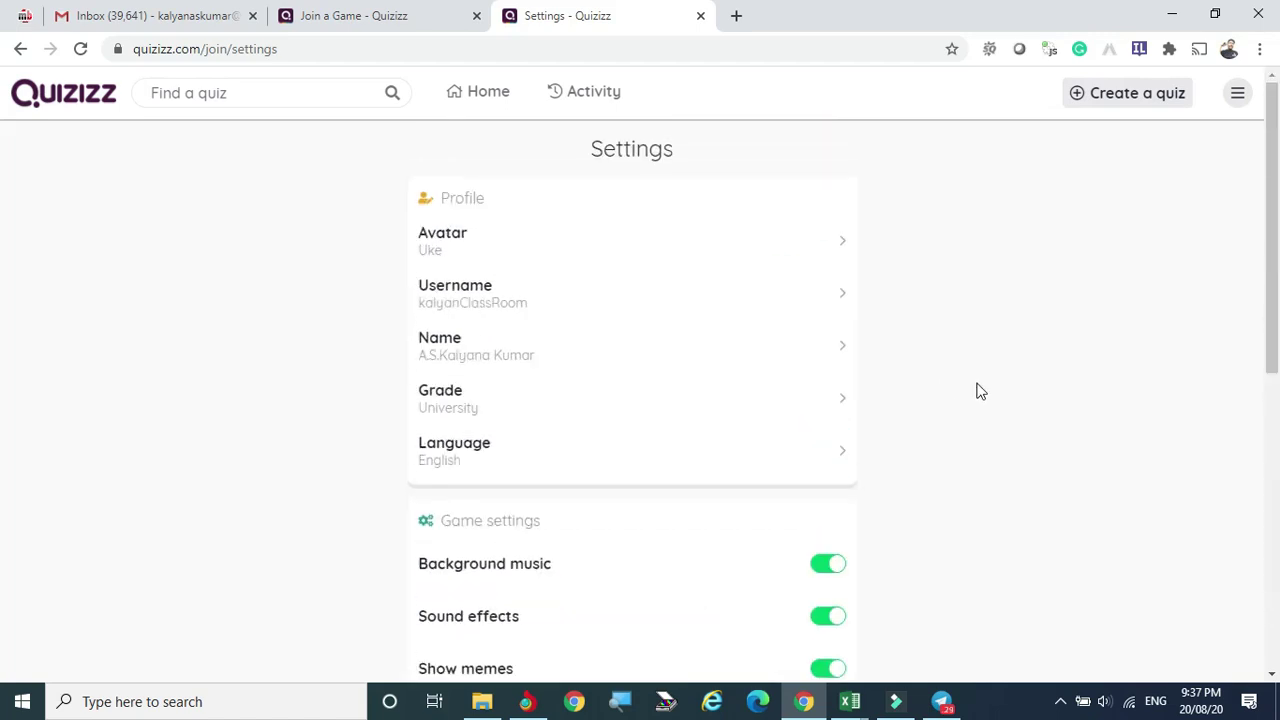
Look over the account menu options and the running games in the activity section, ending on the home page.
left_click(1240, 94)
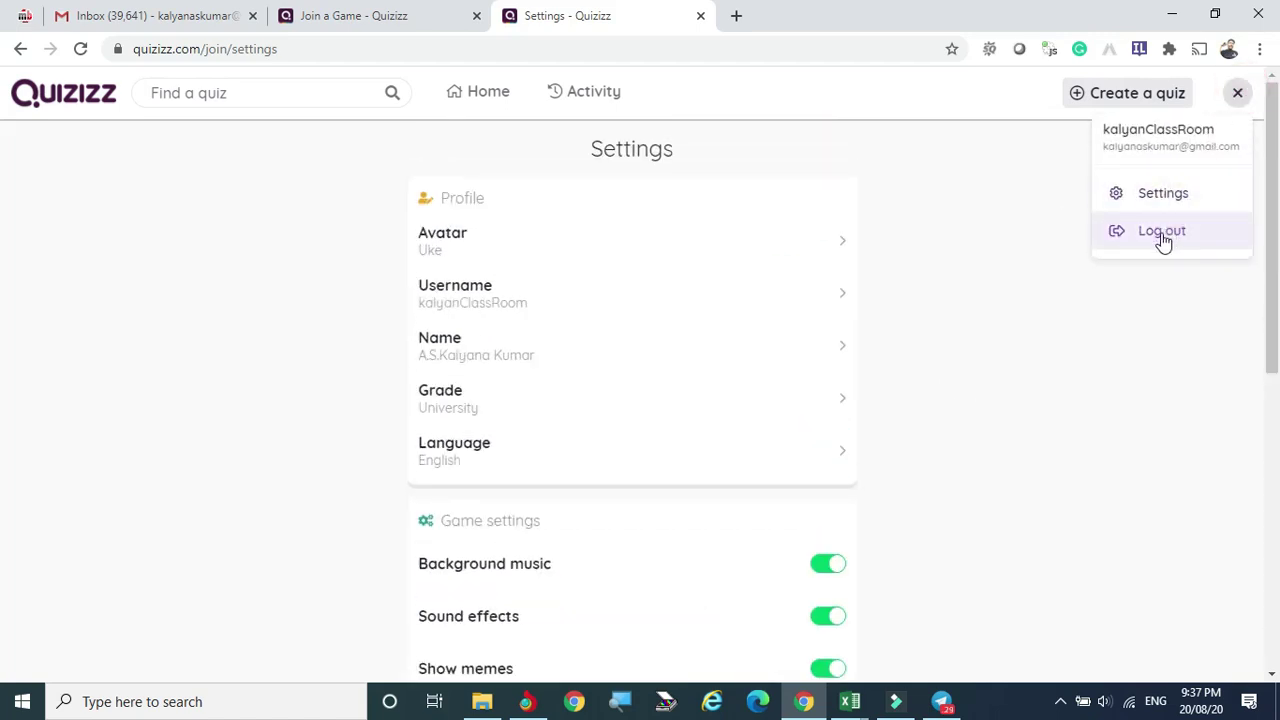
left_click(1156, 343)
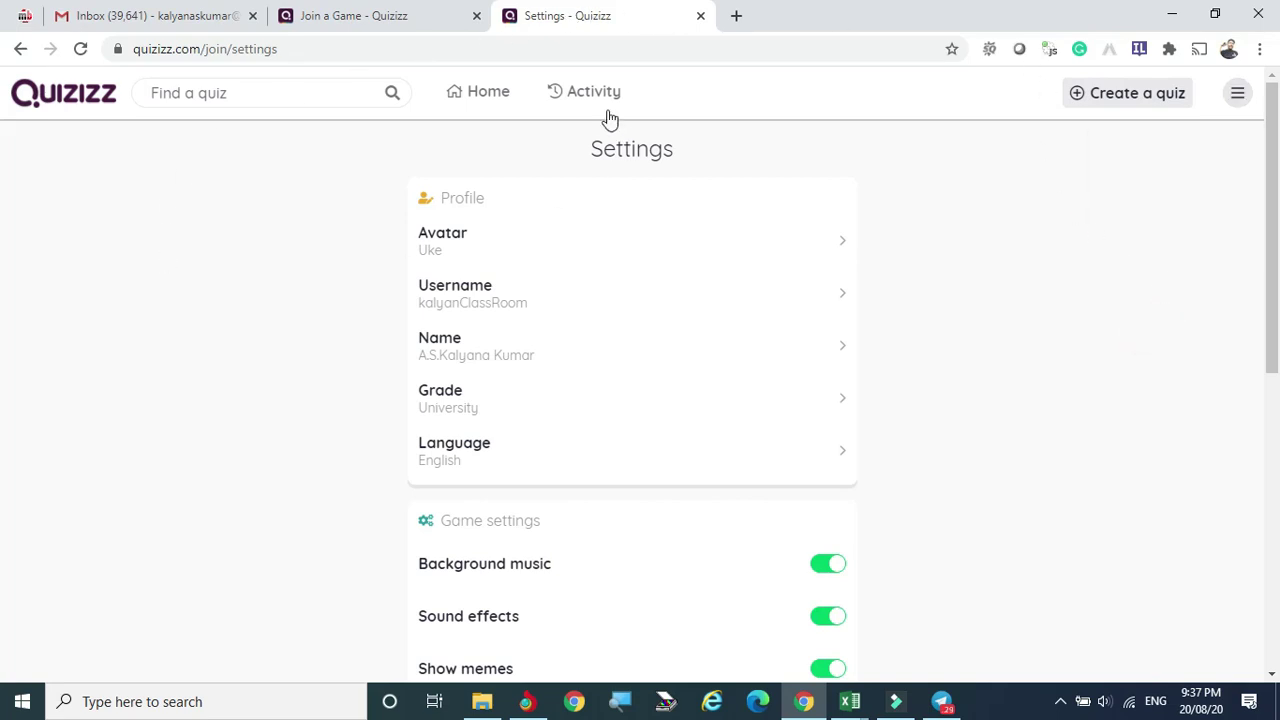
left_click(486, 97)
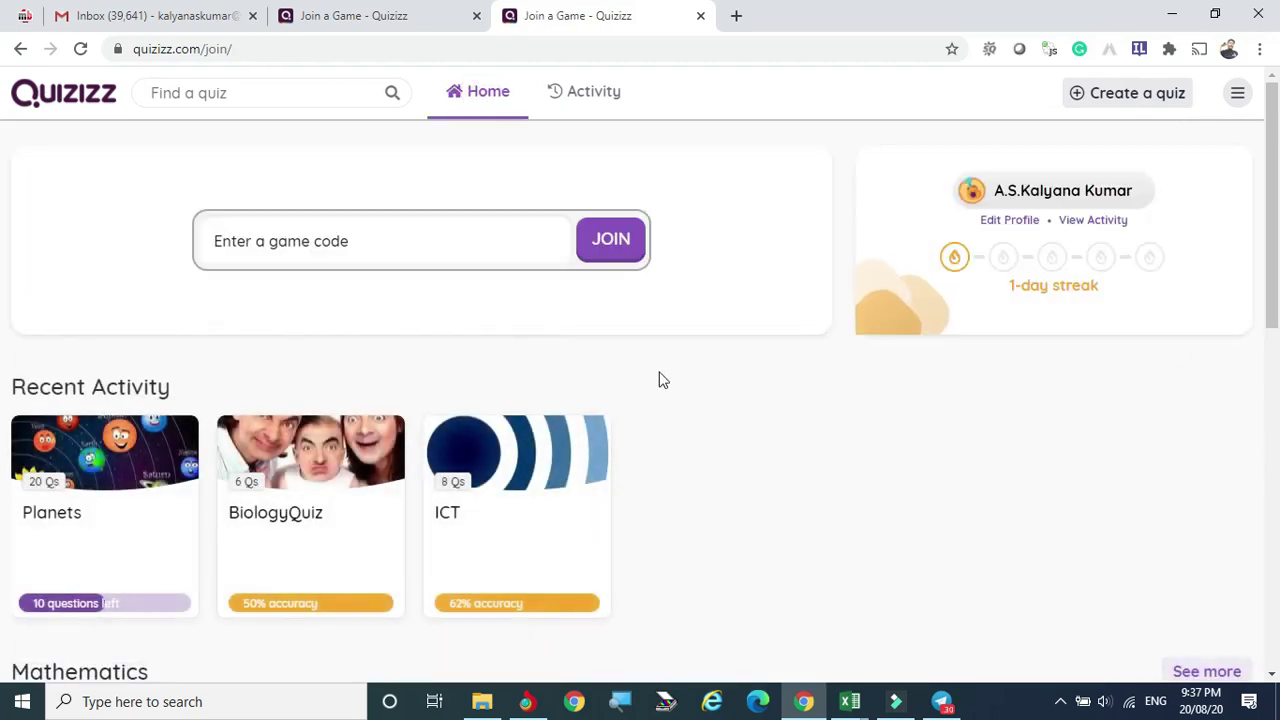
left_click(603, 93)
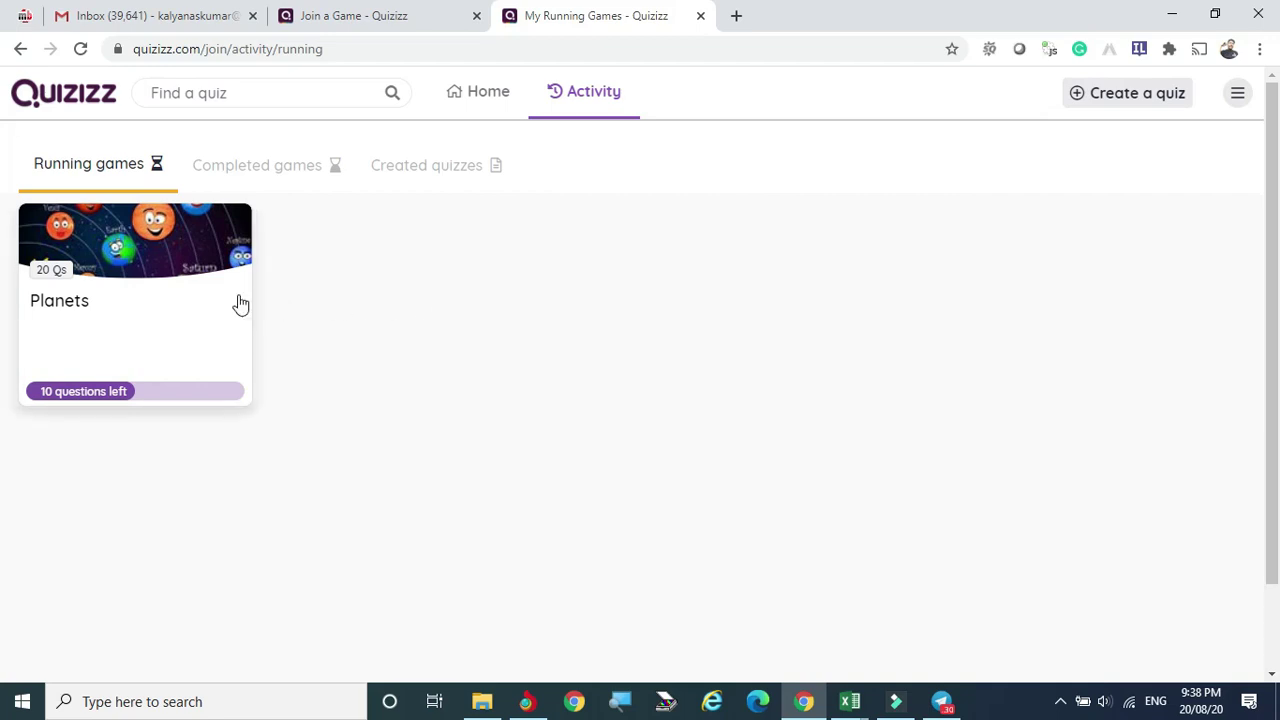
left_click(483, 101)
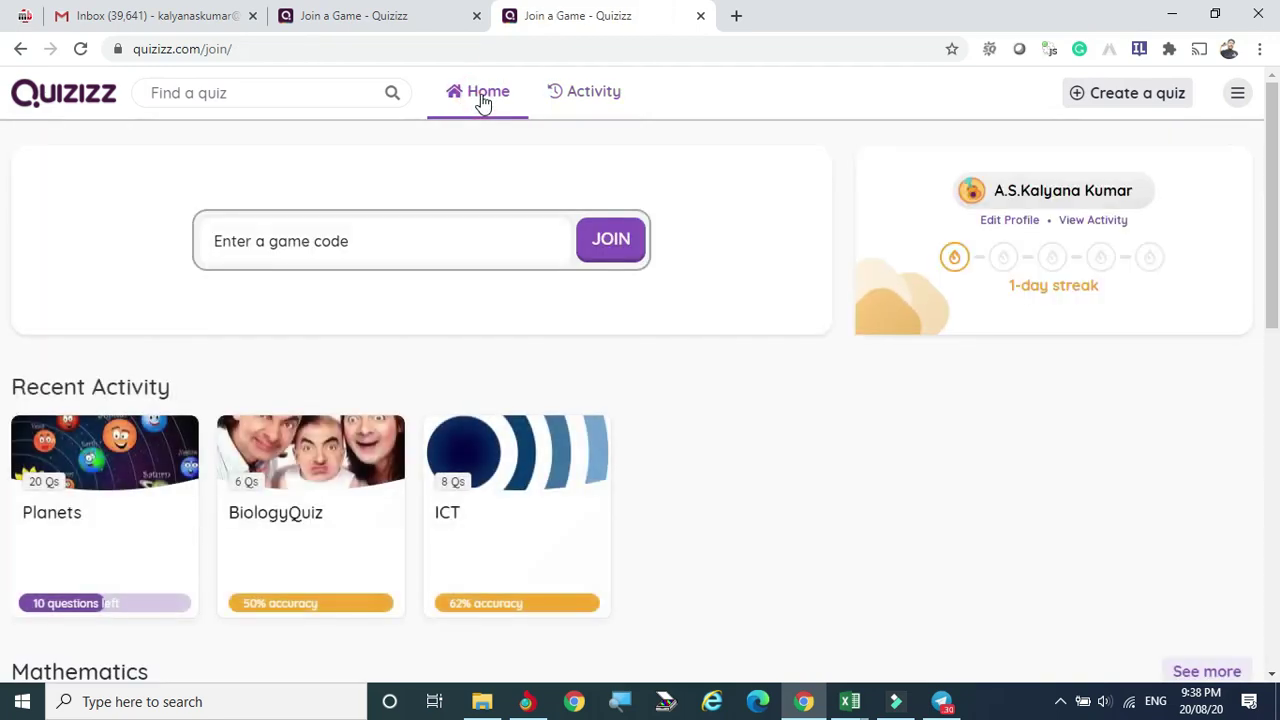
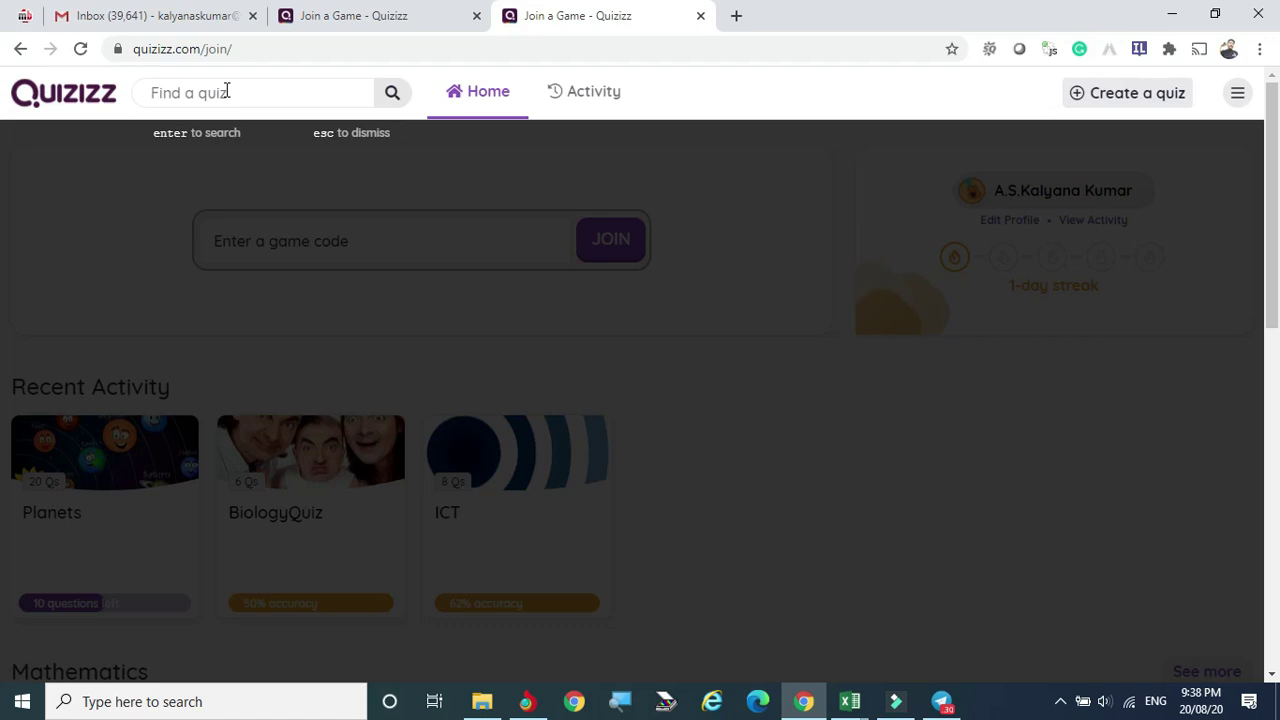
Search the quiz library for "biology" and skim the matching quizzes.
type("biology")
left_click(391, 93)
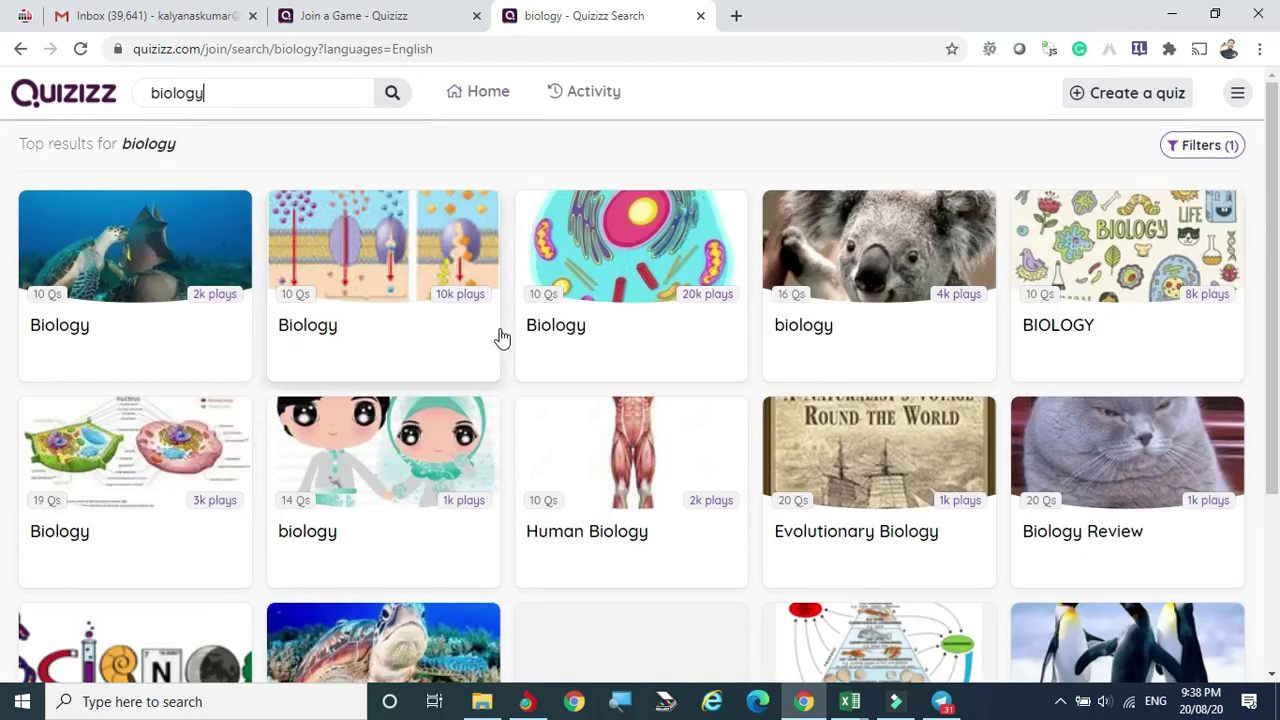
scroll(840, 320, "down", 1)
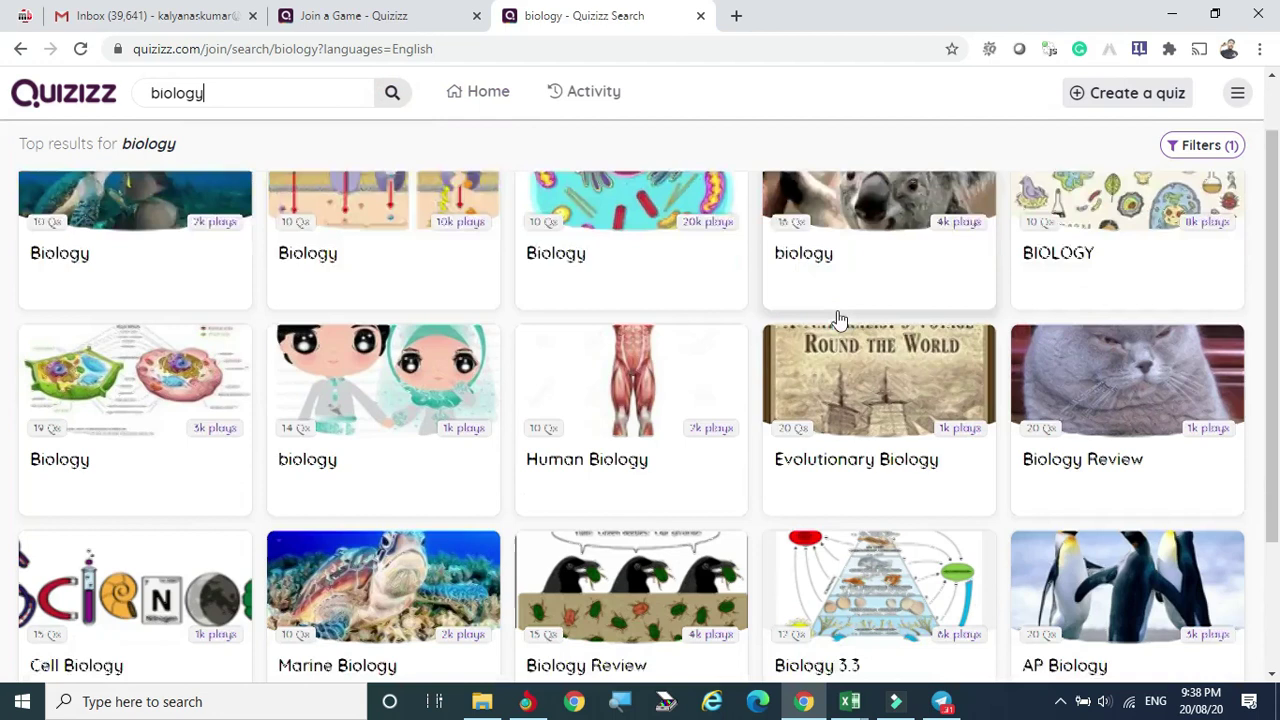
scroll(840, 320, "down", 2)
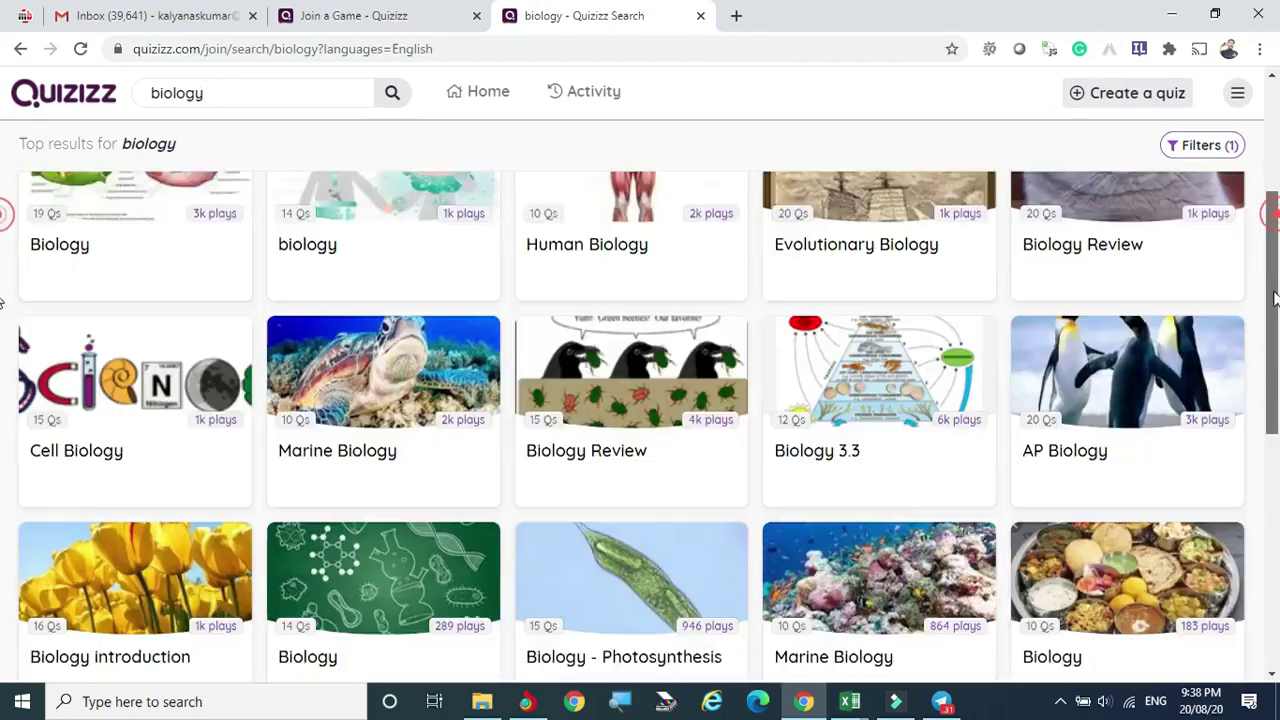
left_click(1277, 585)
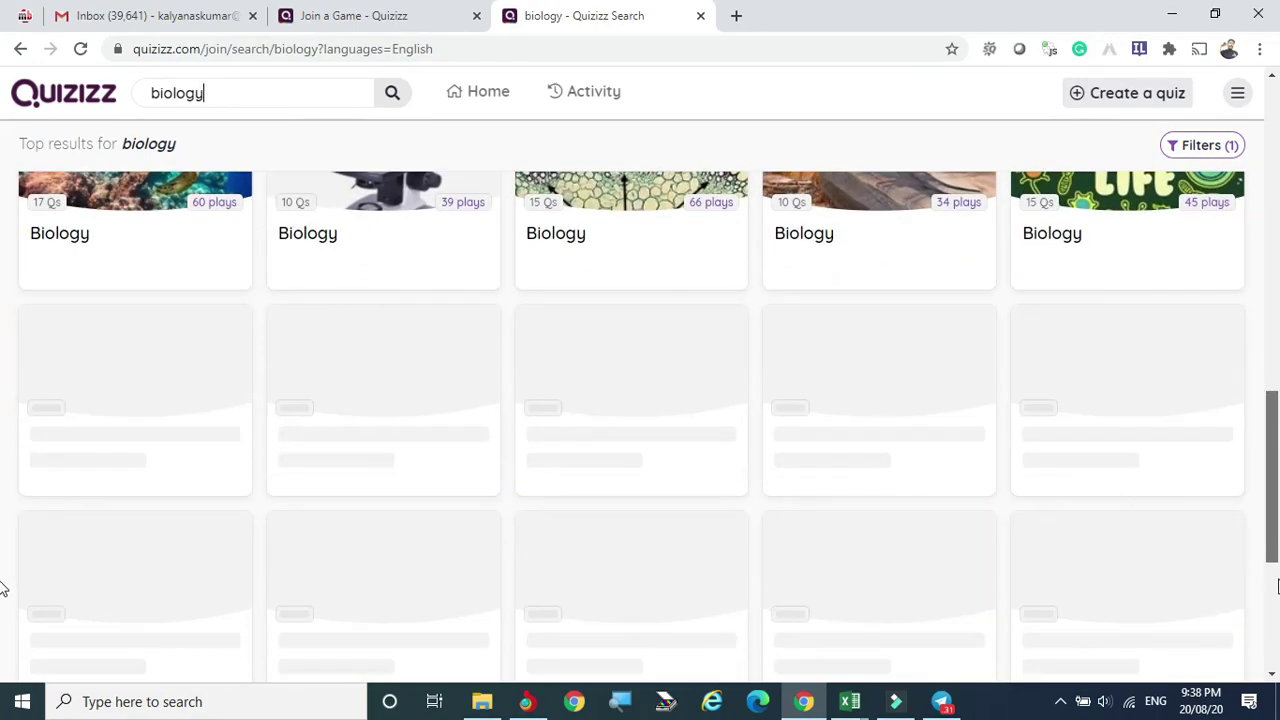
left_click_drag(1277, 585, 1277, 530)
left_click_drag(3, 533, 2, 488)
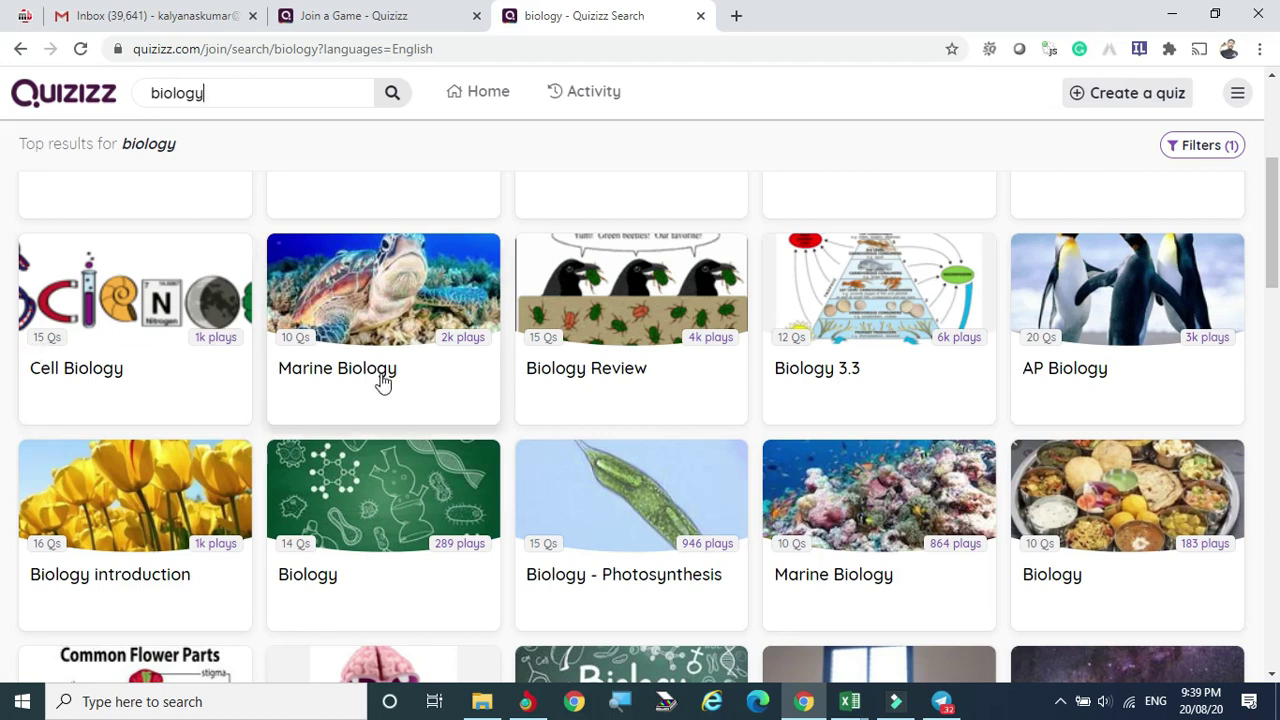
scroll(378, 380, "up", 4)
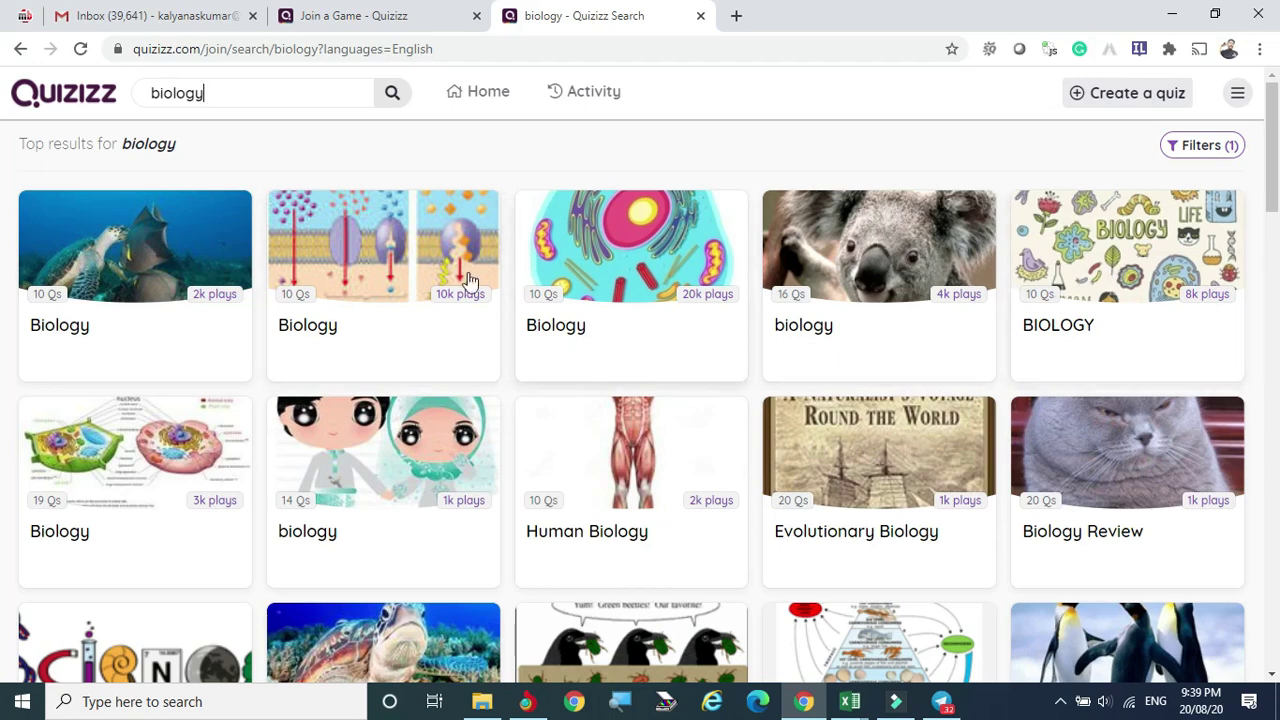
Examine the biology quizzes through to the end of the results, comparing their question and play counts, and return to the first ones.
scroll(980, 276, "down", 2)
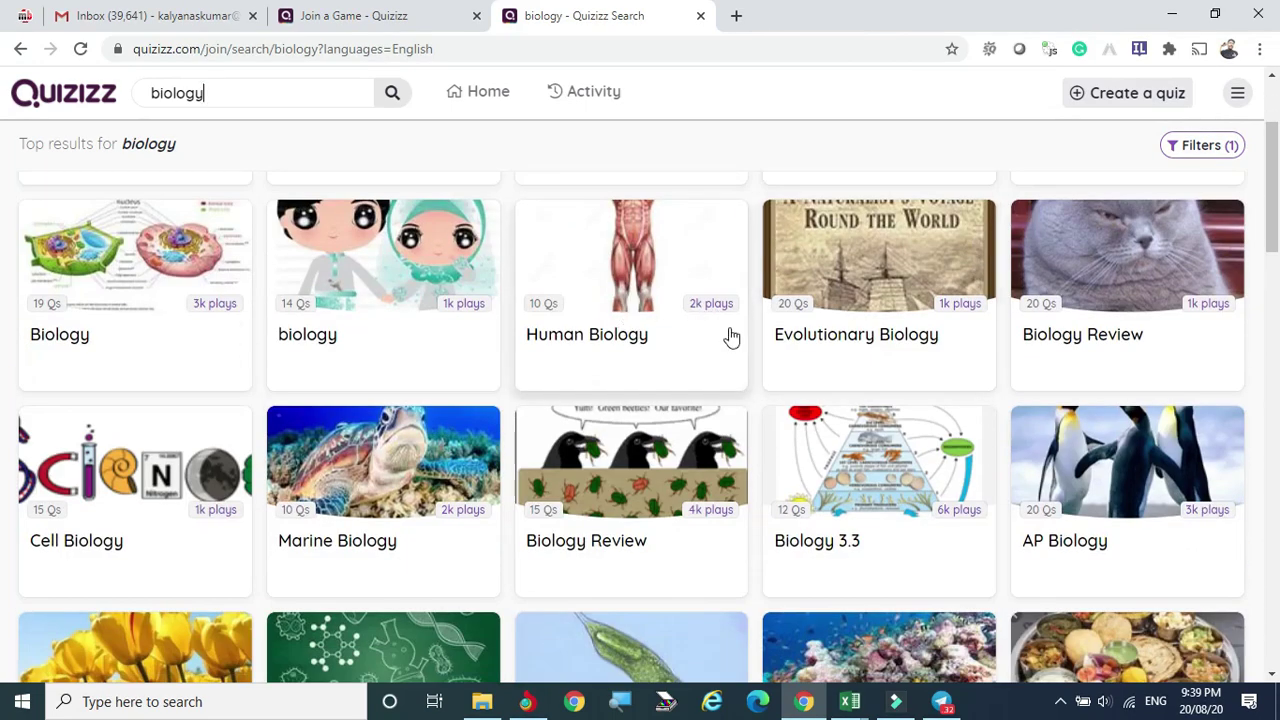
scroll(990, 360, "down", 4)
scroll(975, 400, "down", 1)
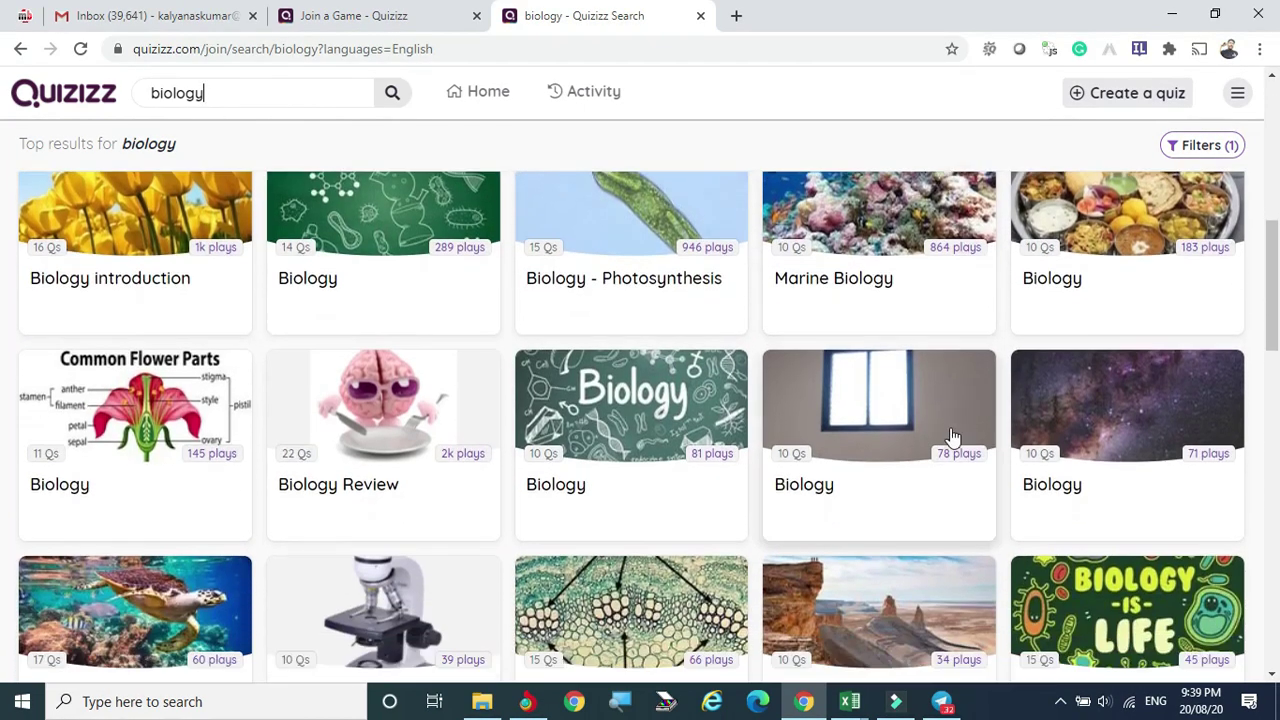
scroll(750, 435, "up", 3)
scroll(613, 479, "down", 6)
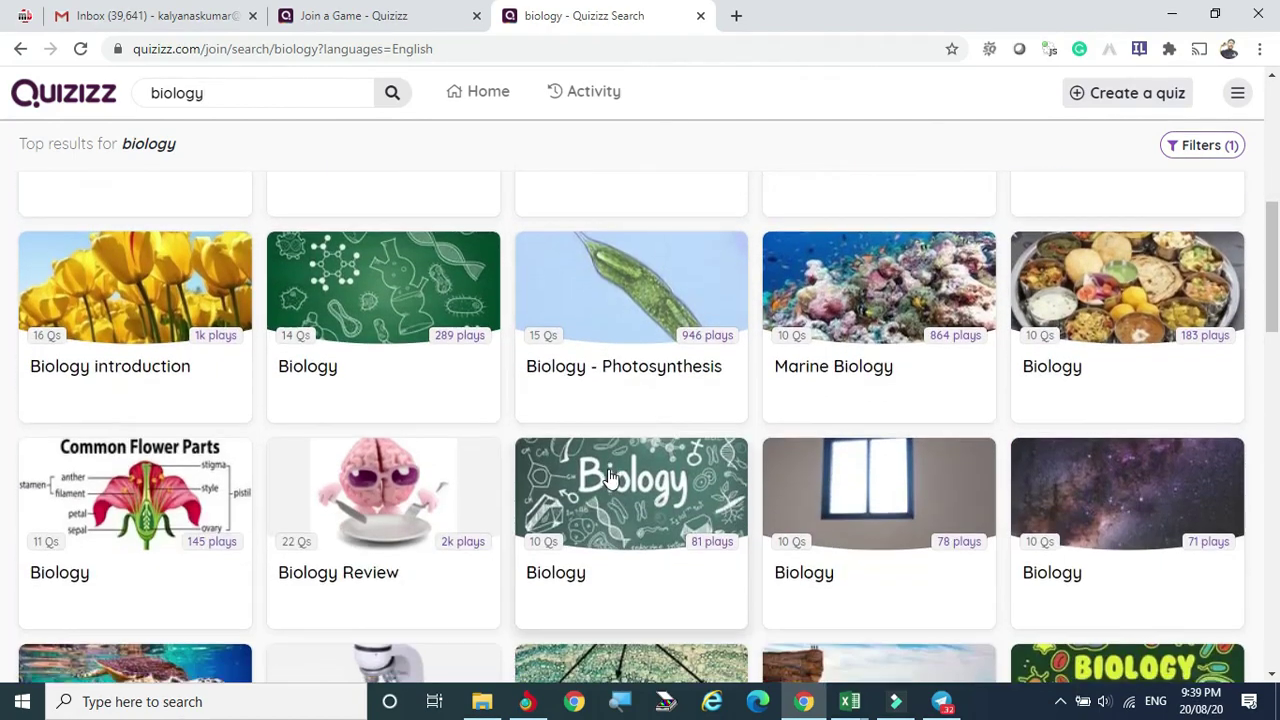
scroll(528, 478, "down", 2)
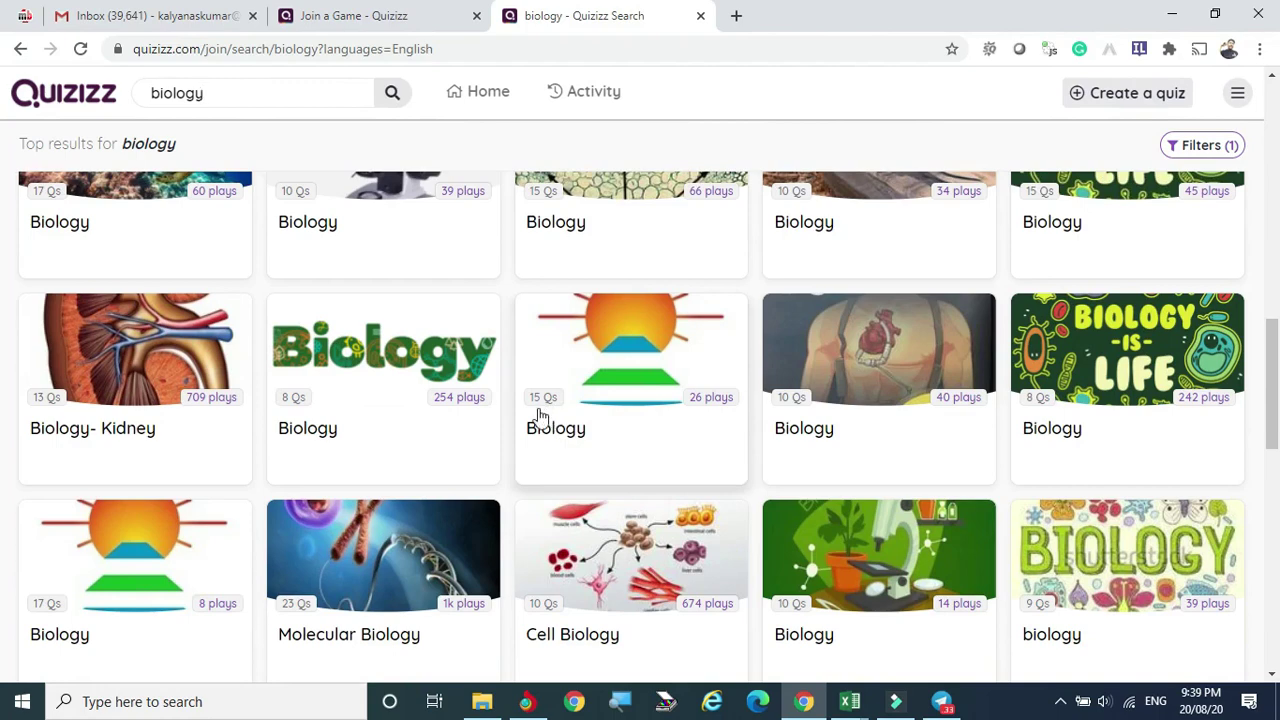
scroll(510, 424, "down", 3)
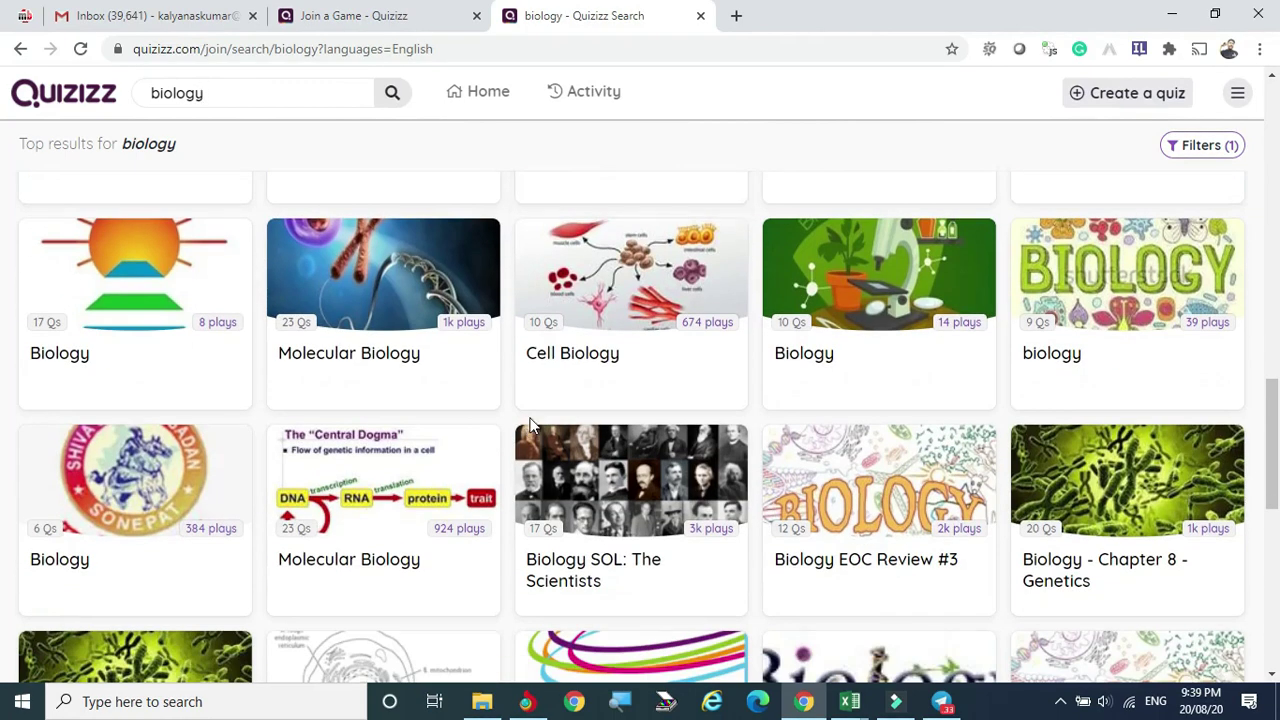
scroll(531, 427, "down", 3)
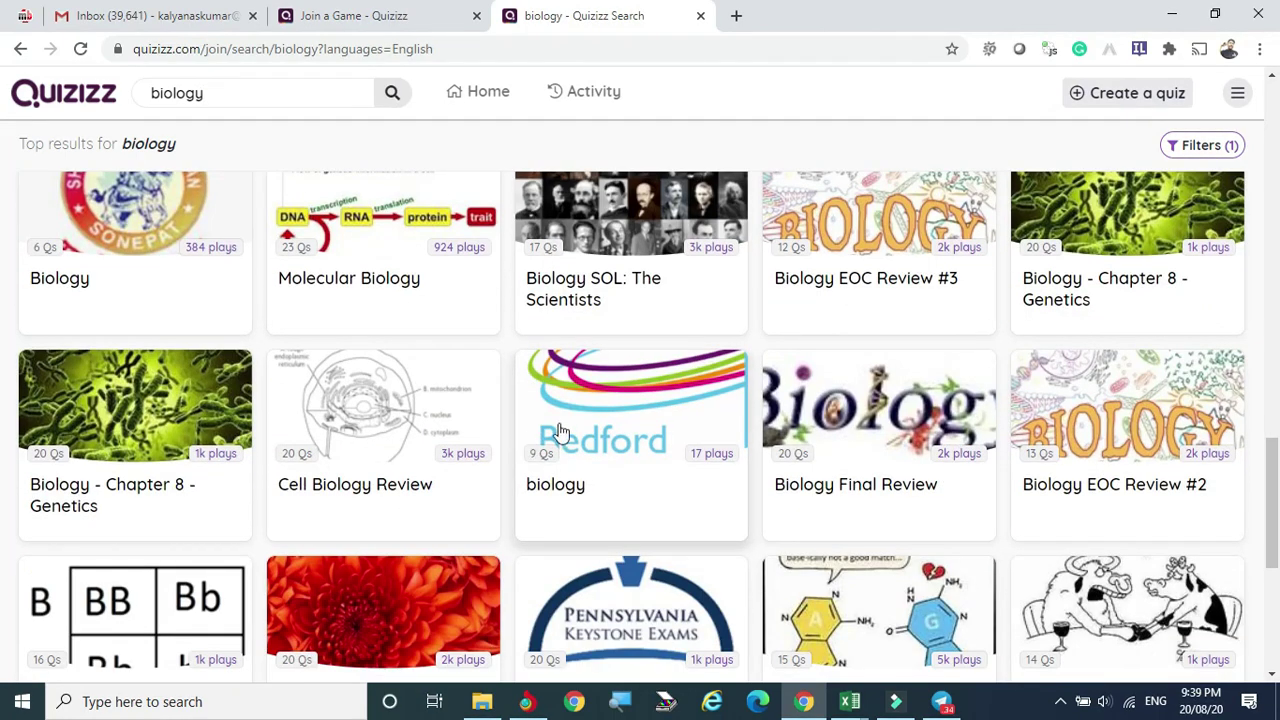
scroll(650, 400, "down", 1)
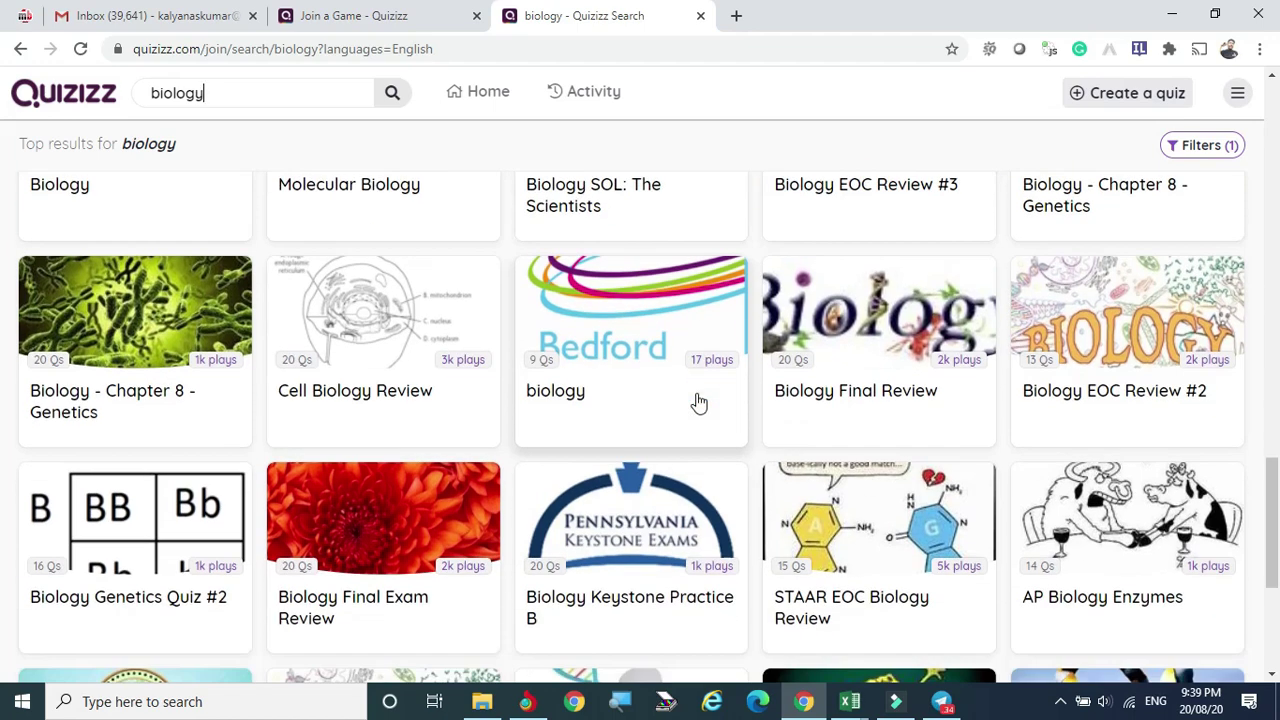
scroll(635, 375, "down", 1)
scroll(635, 375, "down", 2)
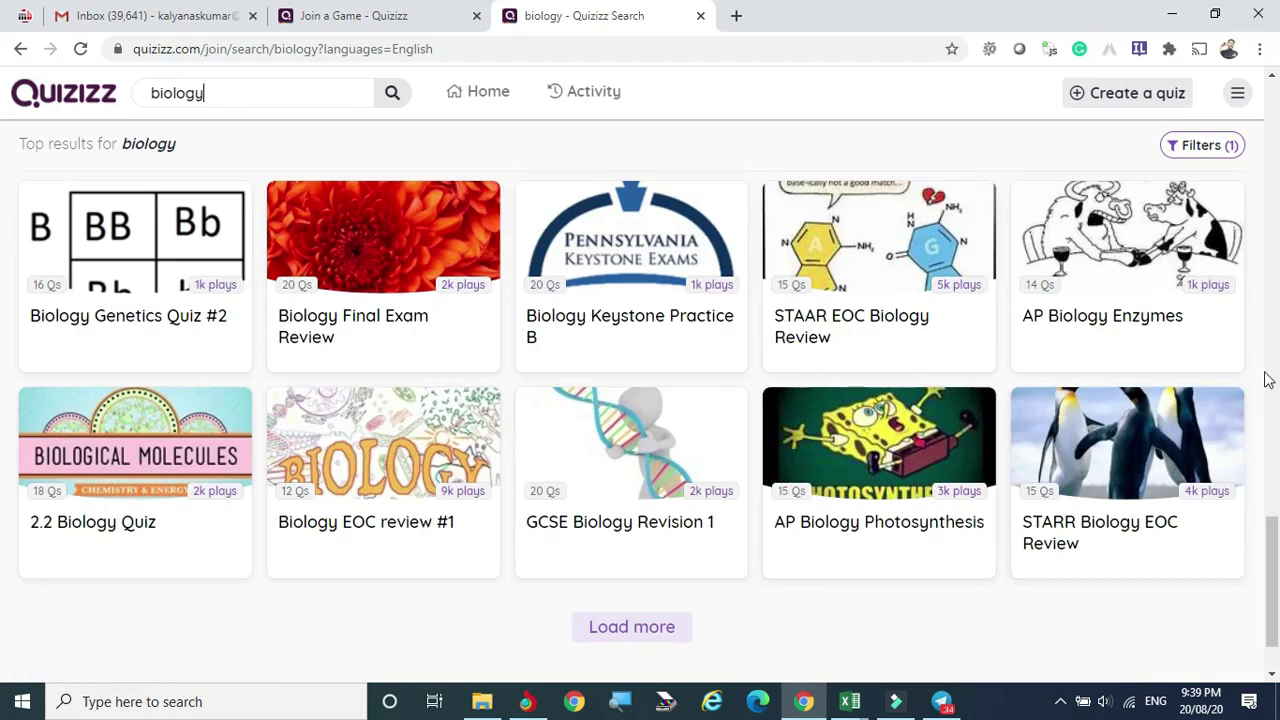
scroll(755, 515, "down", 1)
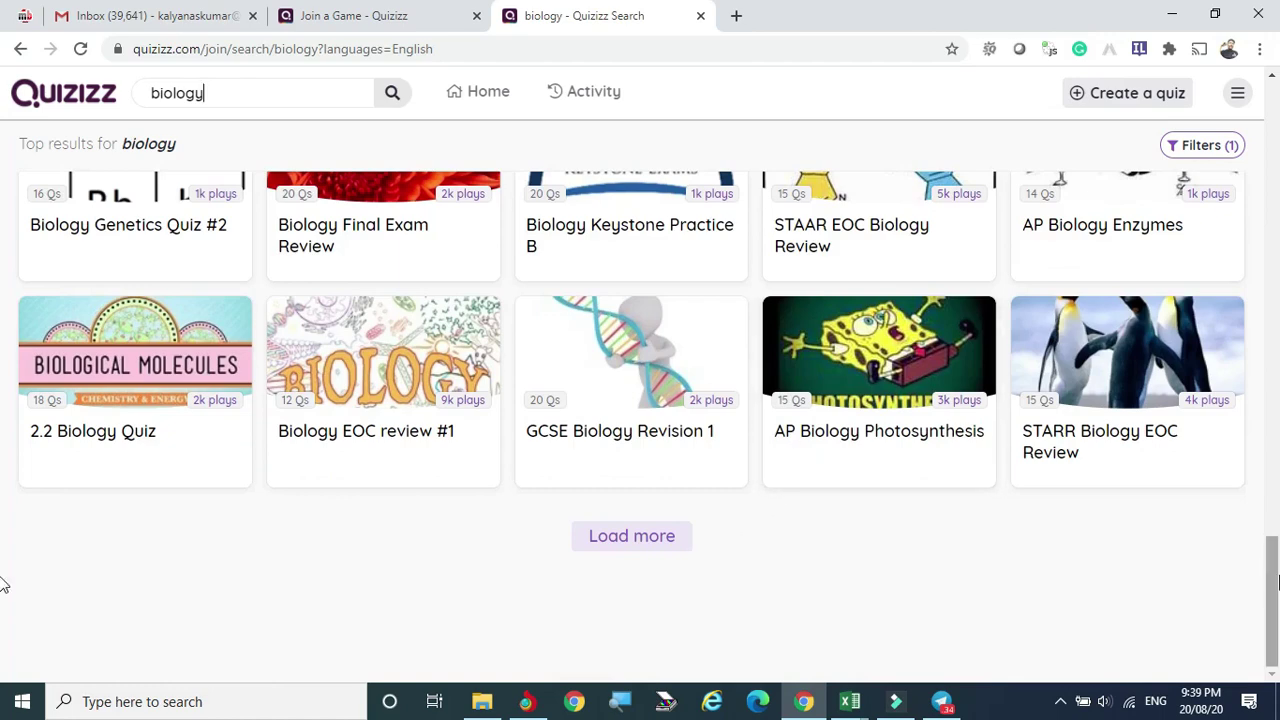
scroll(2, 597, "up", 20)
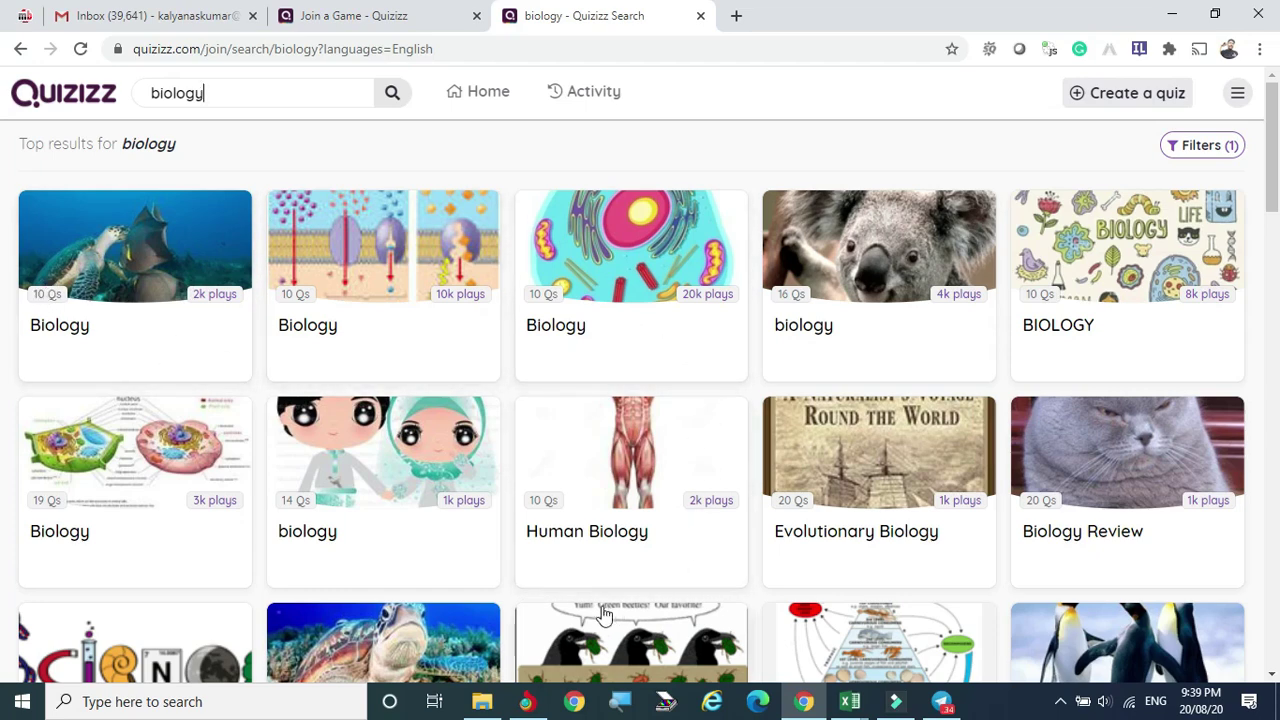
Back out of the Human Biology quiz and open the 10-question BIOLOGY quiz with the yellow doodle cover for practice.
left_click(574, 467)
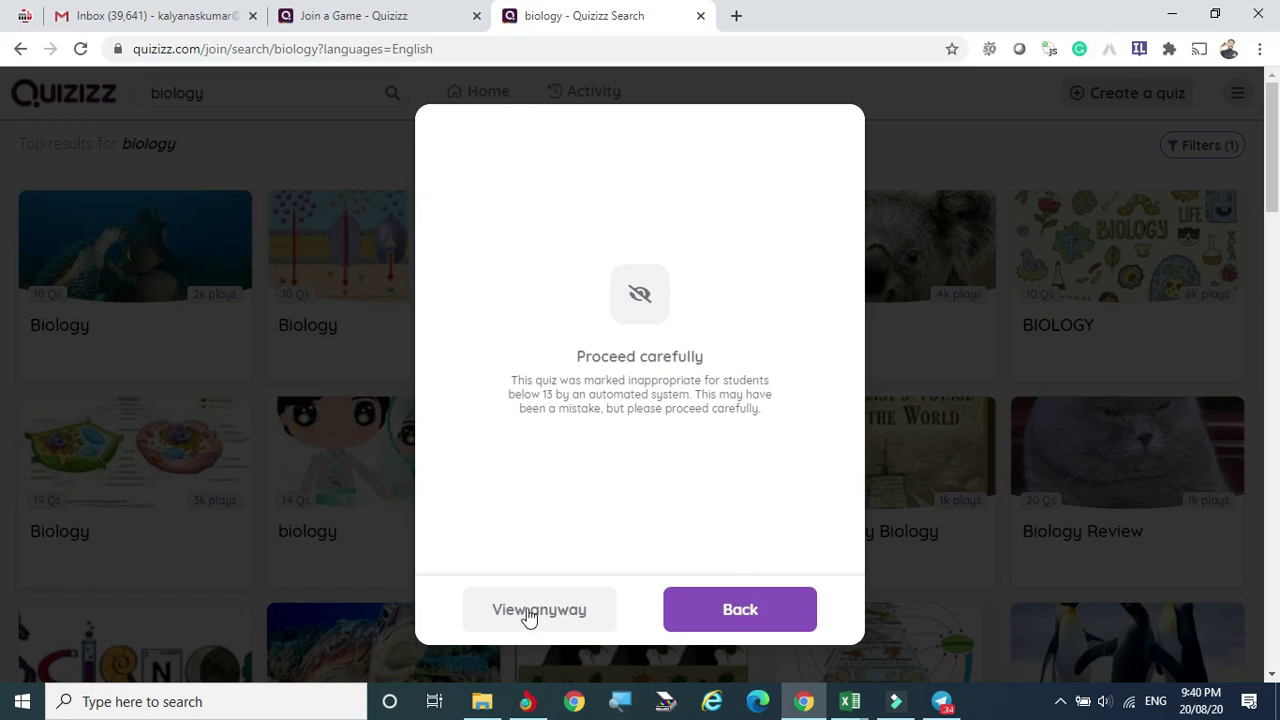
left_click(757, 614)
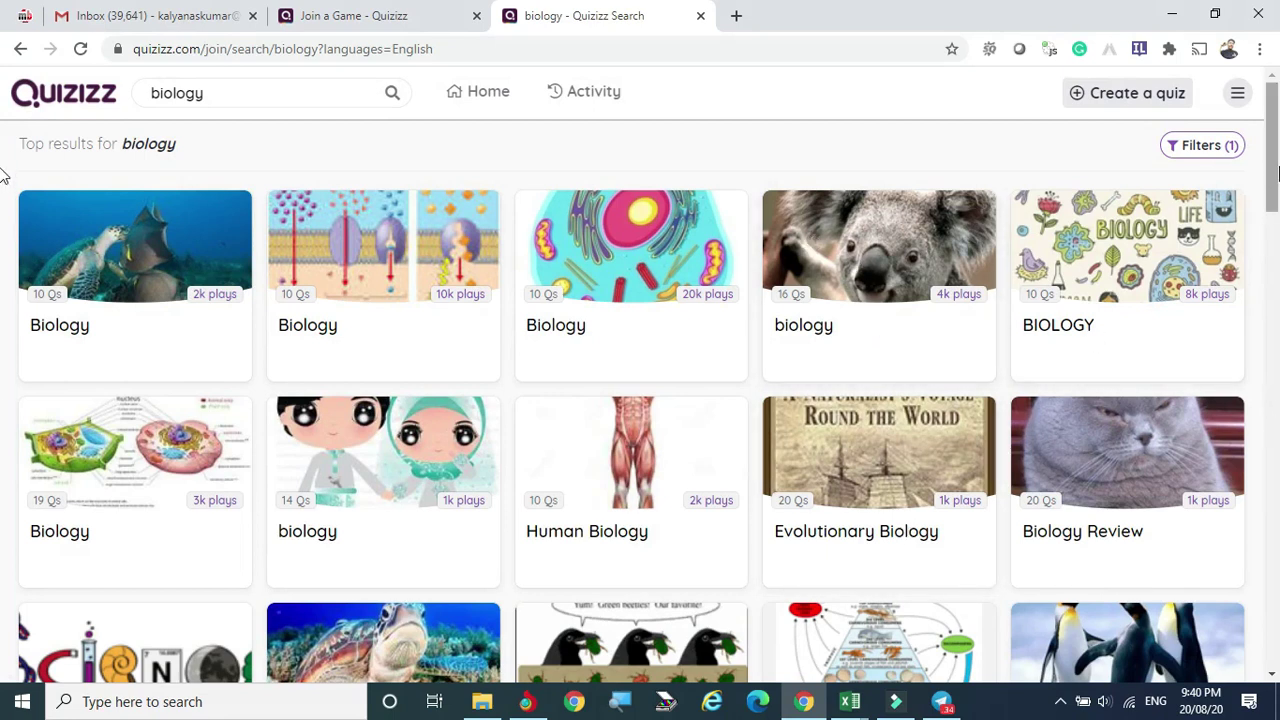
left_click(1138, 245)
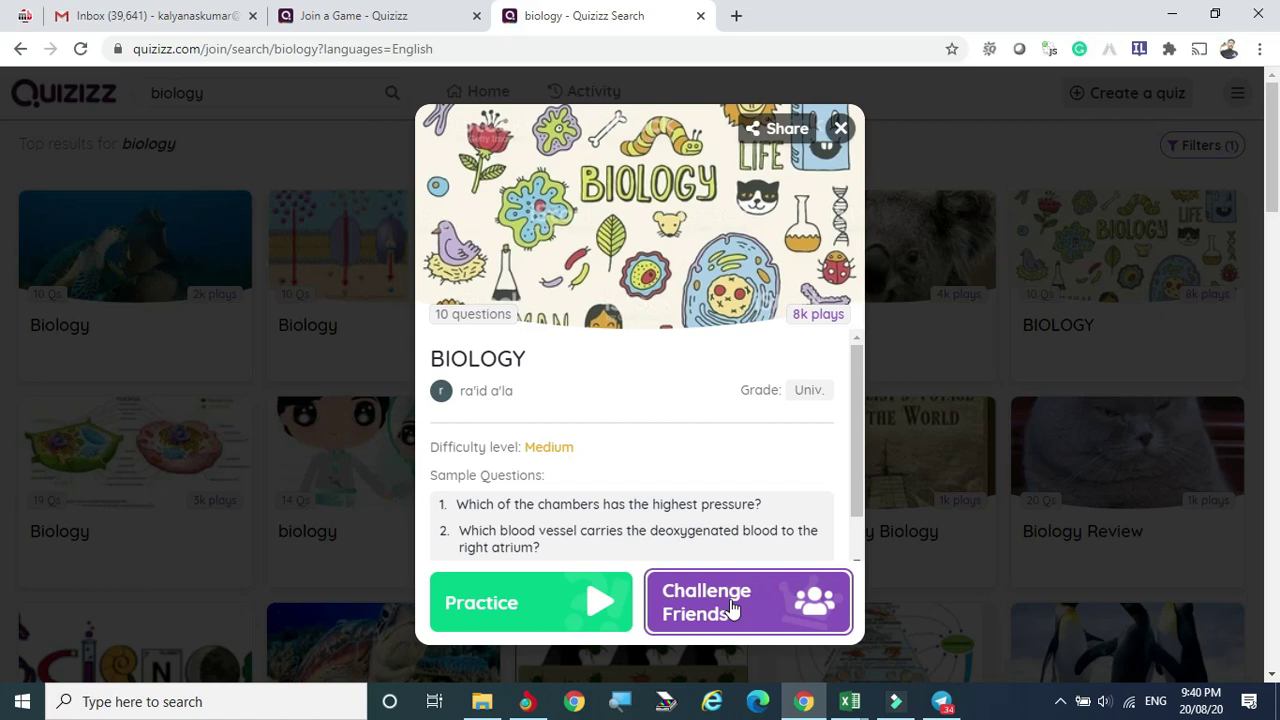
left_click(506, 610)
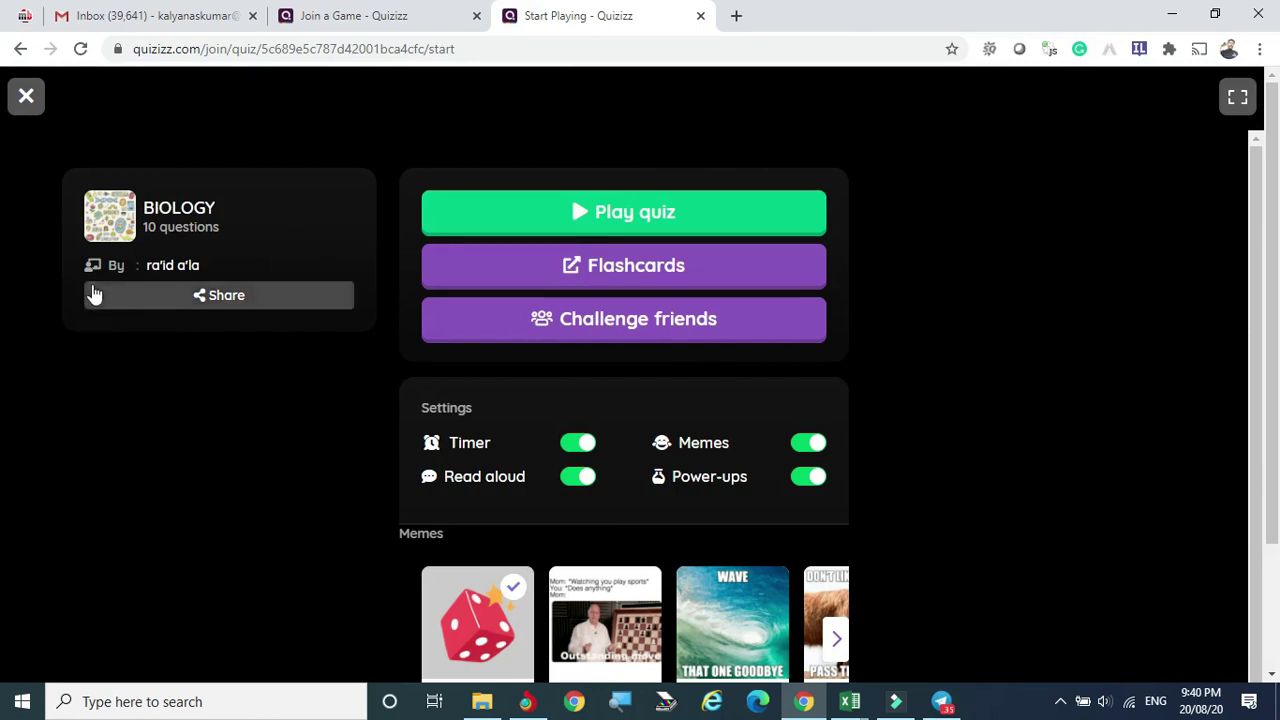
Start the BIOLOGY quiz's flashcards, view the first question's answer options and mark that card as Got it.
left_click(633, 268)
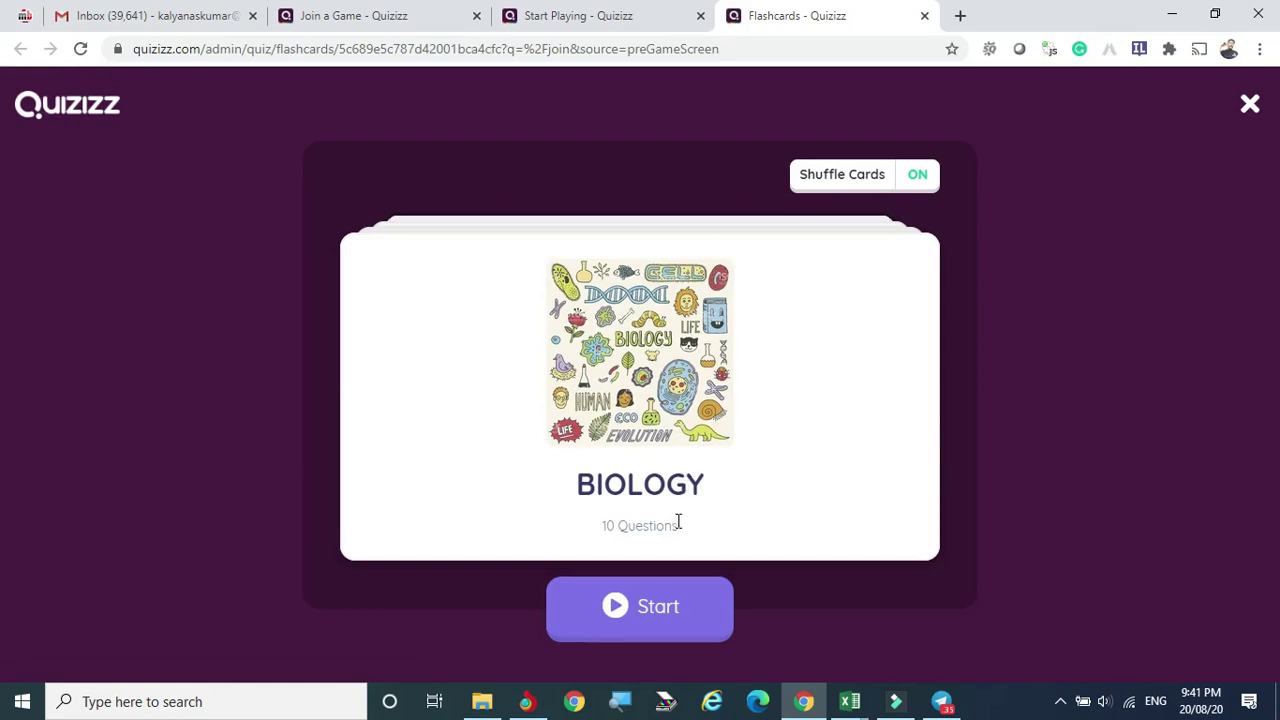
left_click(640, 610)
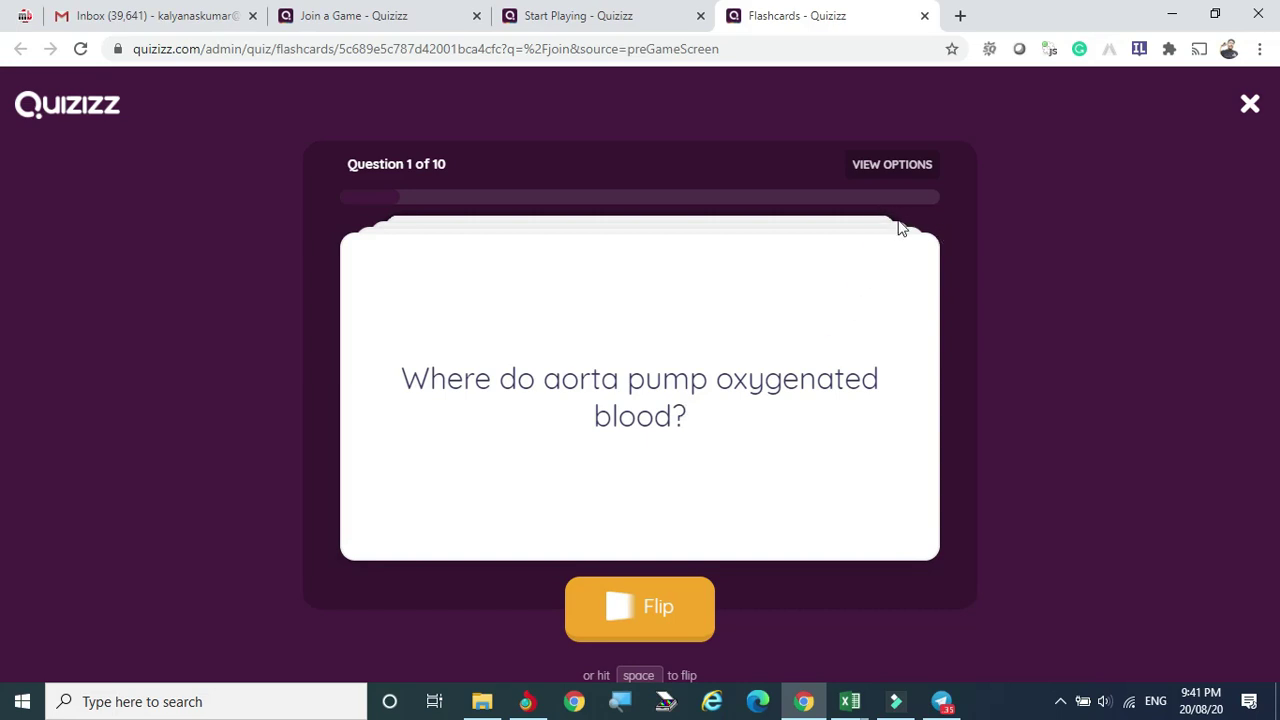
left_click(892, 172)
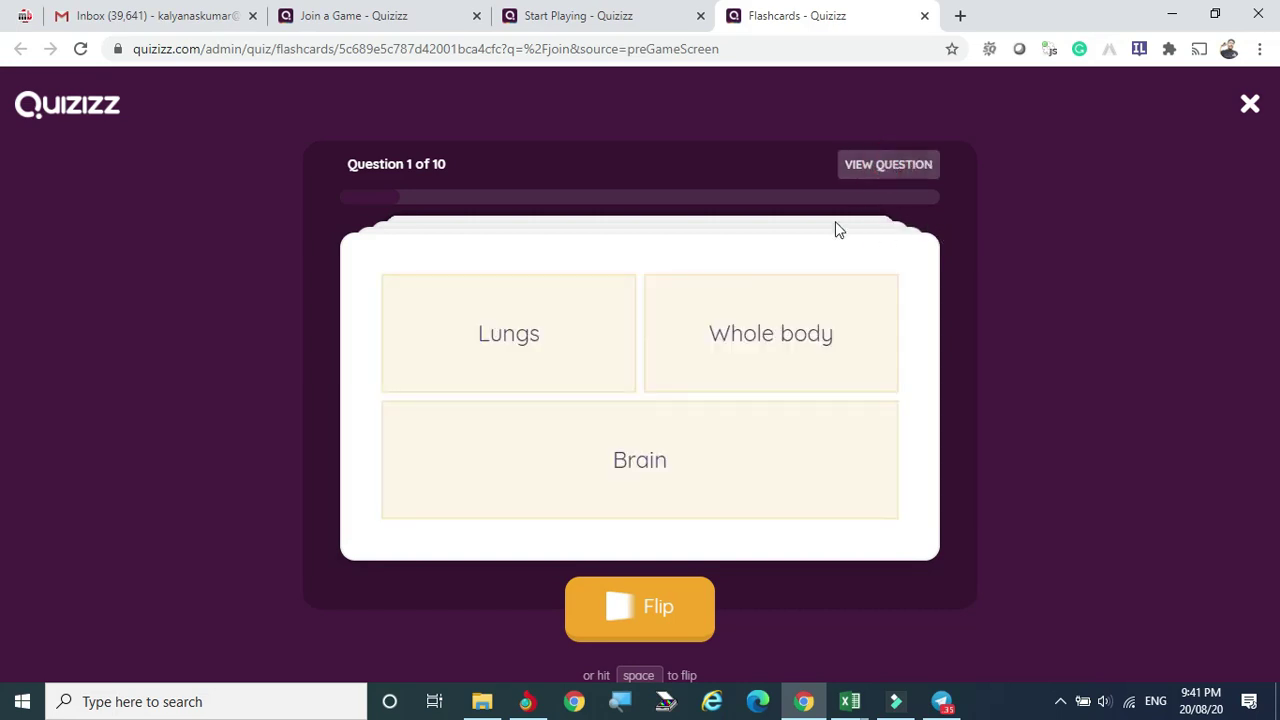
left_click(526, 330)
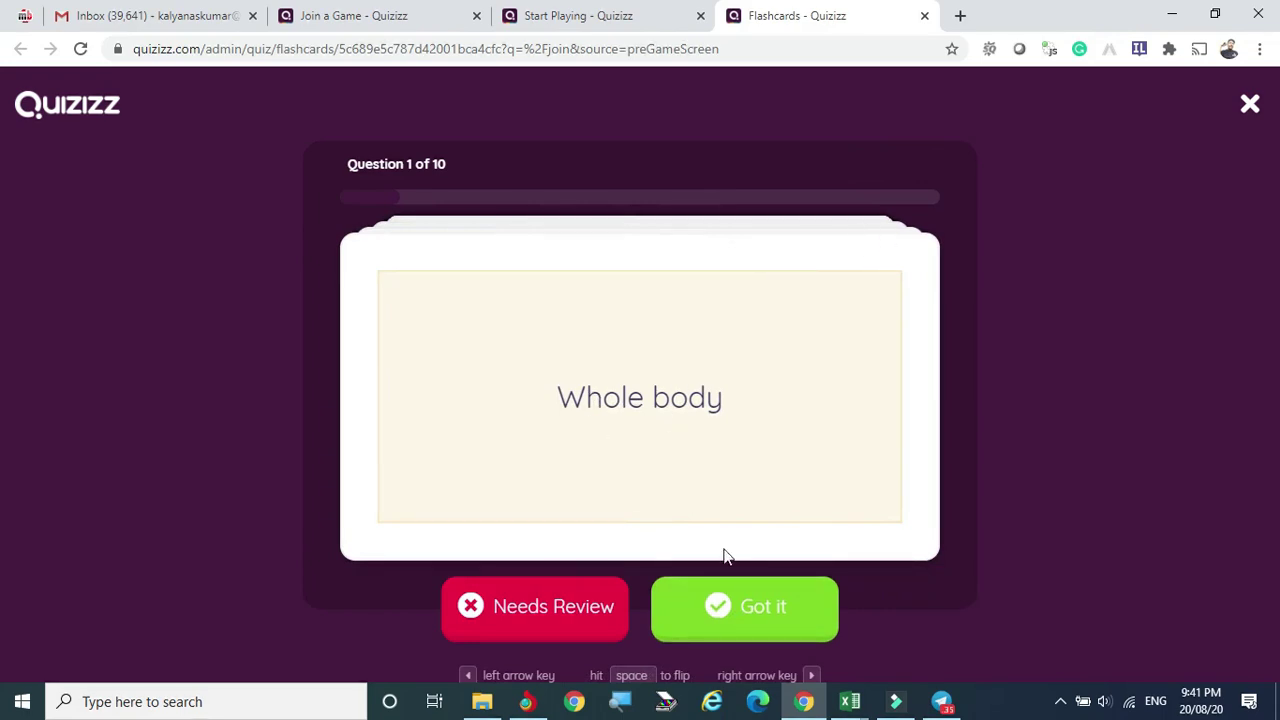
left_click(749, 614)
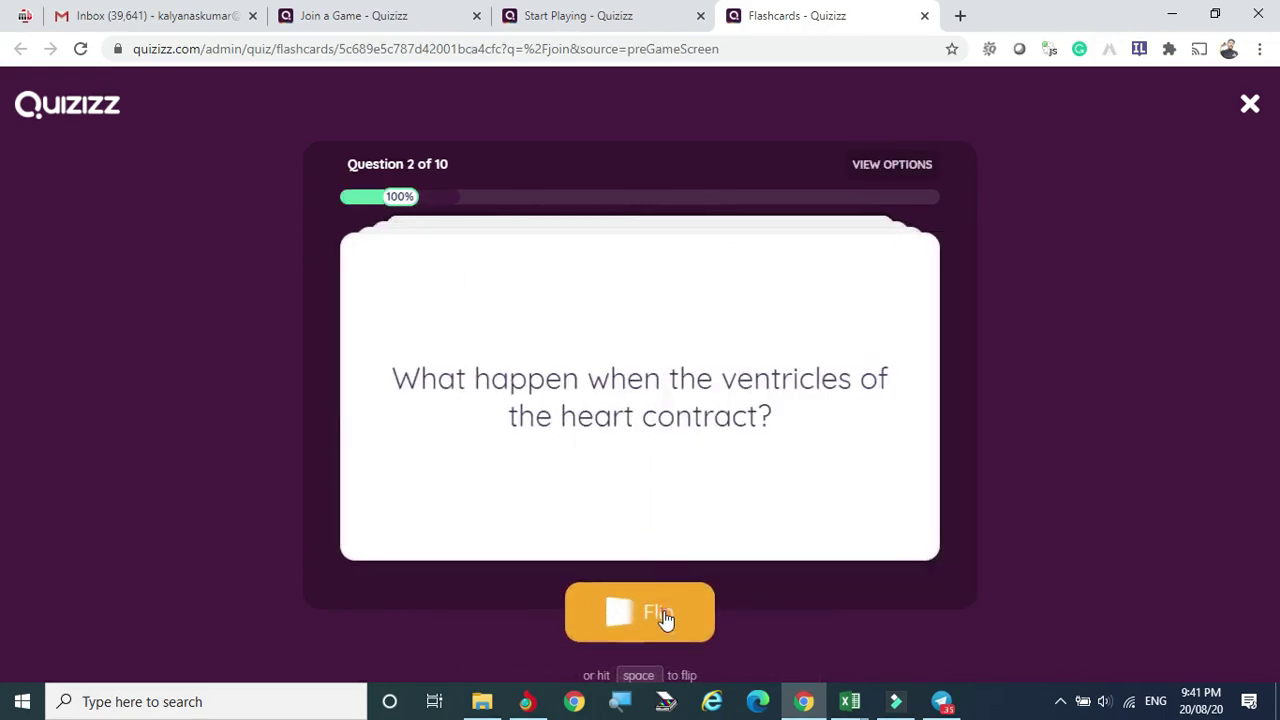
Mark the second flashcard as Needs Review, reveal the third card's answer and exit the flashcard game.
left_click(665, 618)
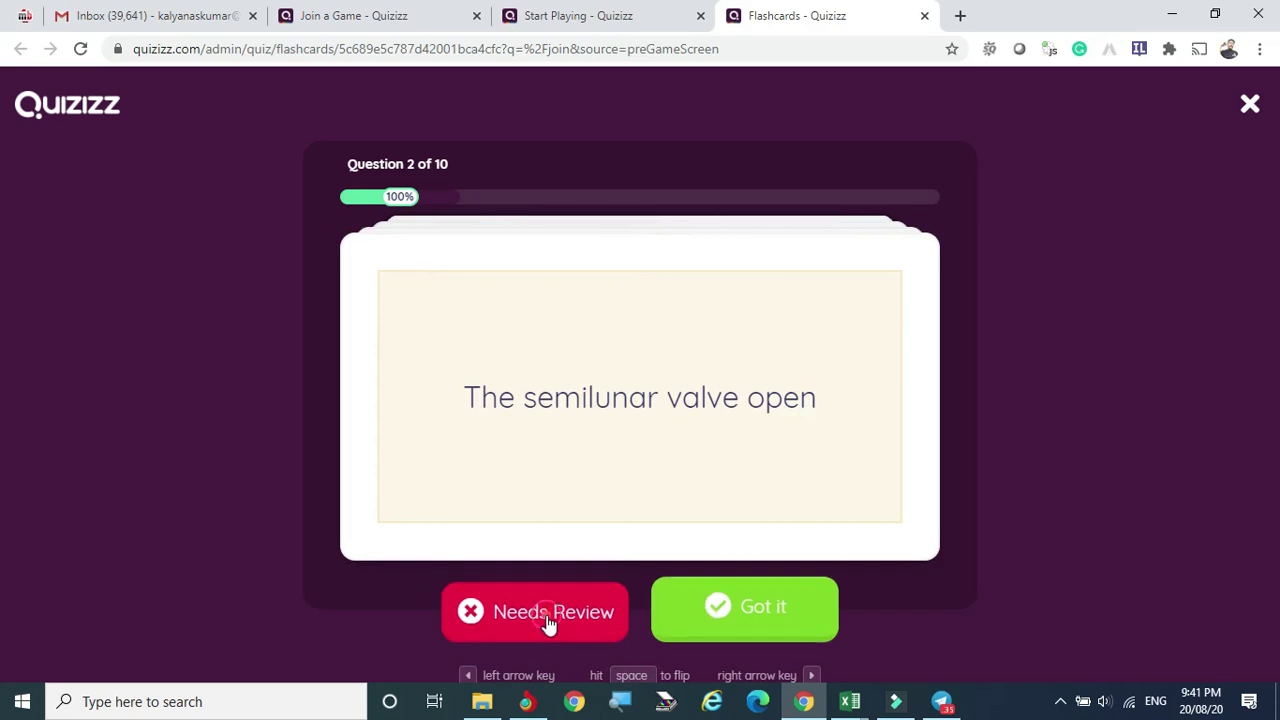
left_click(548, 620)
left_click(663, 613)
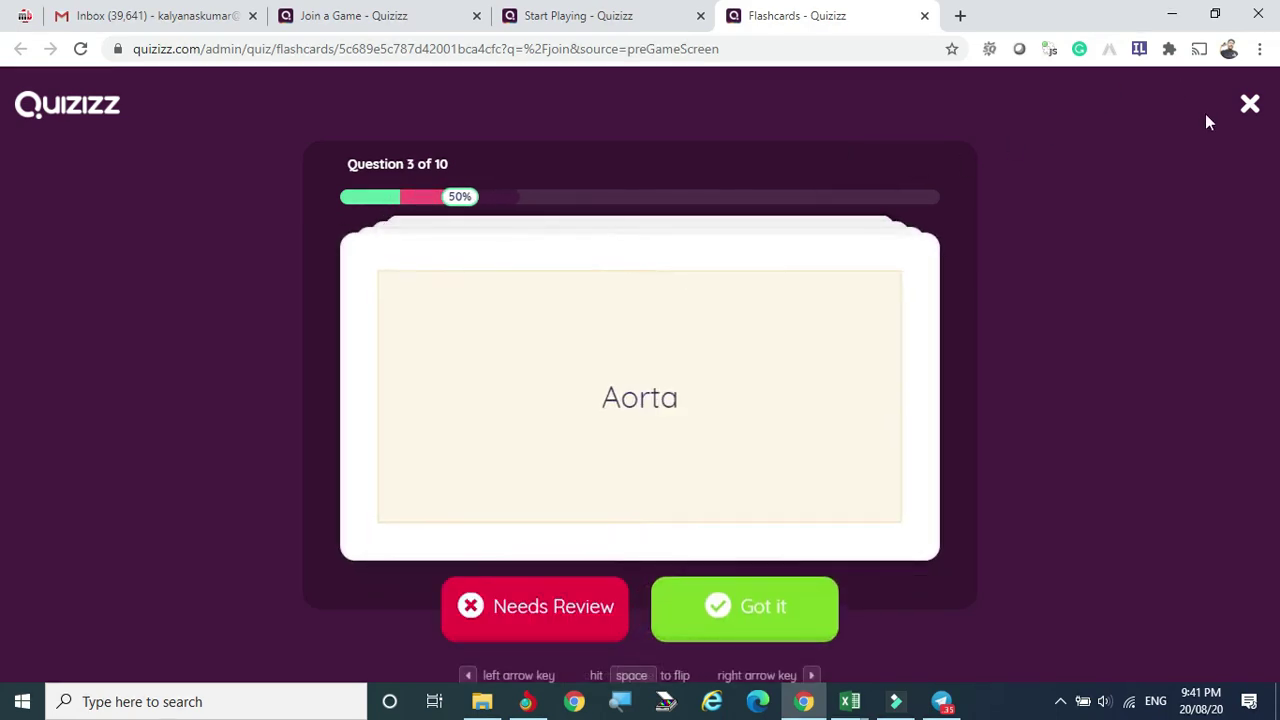
left_click(1250, 106)
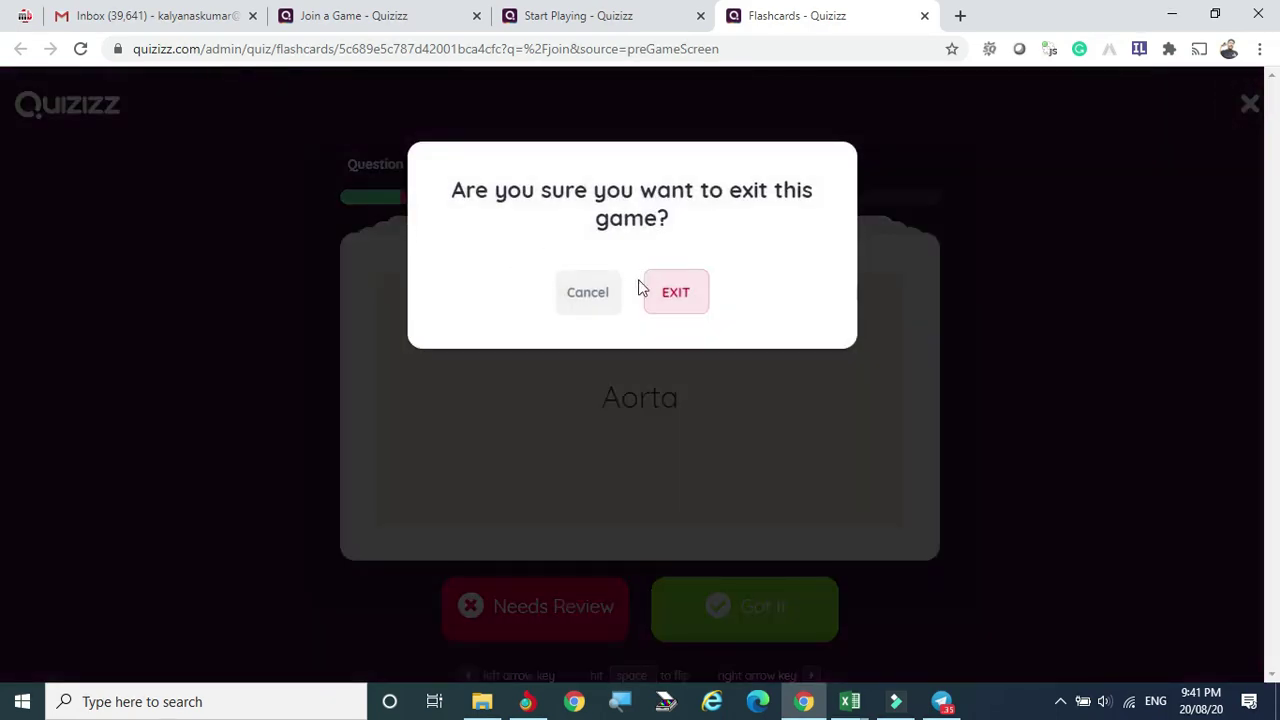
left_click(672, 295)
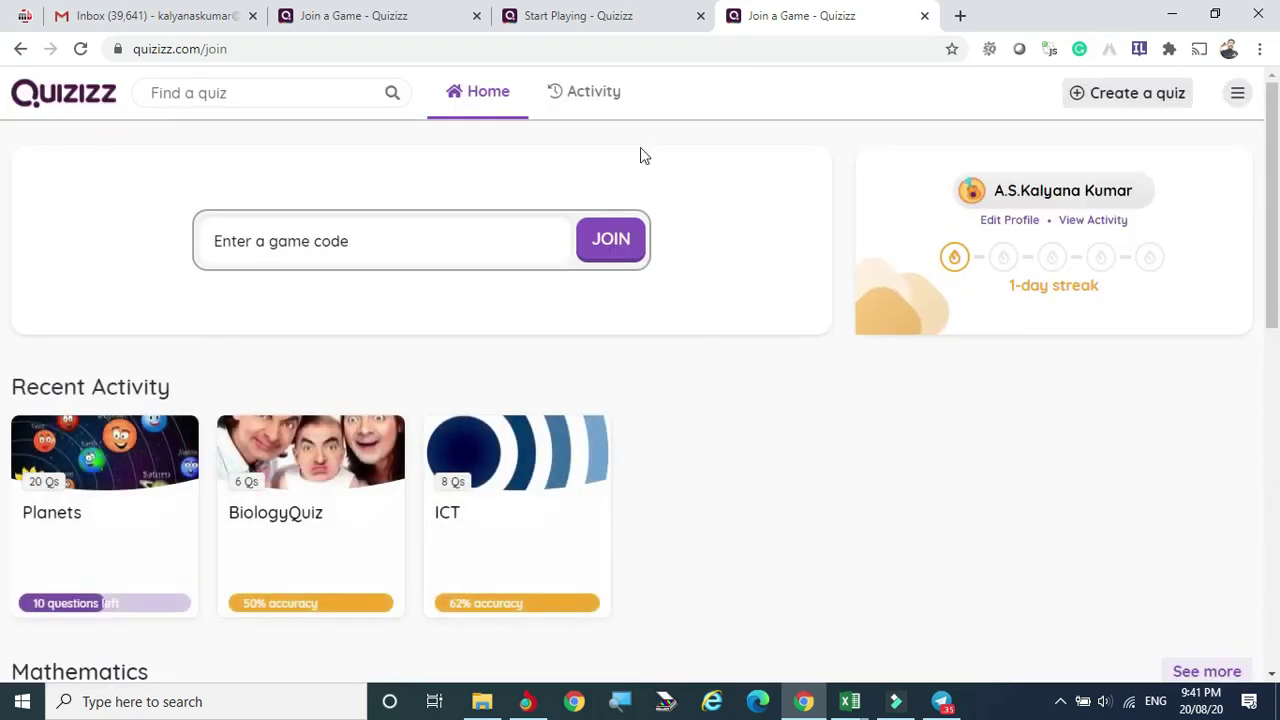
Search the quiz library for "maths".
type("logy")
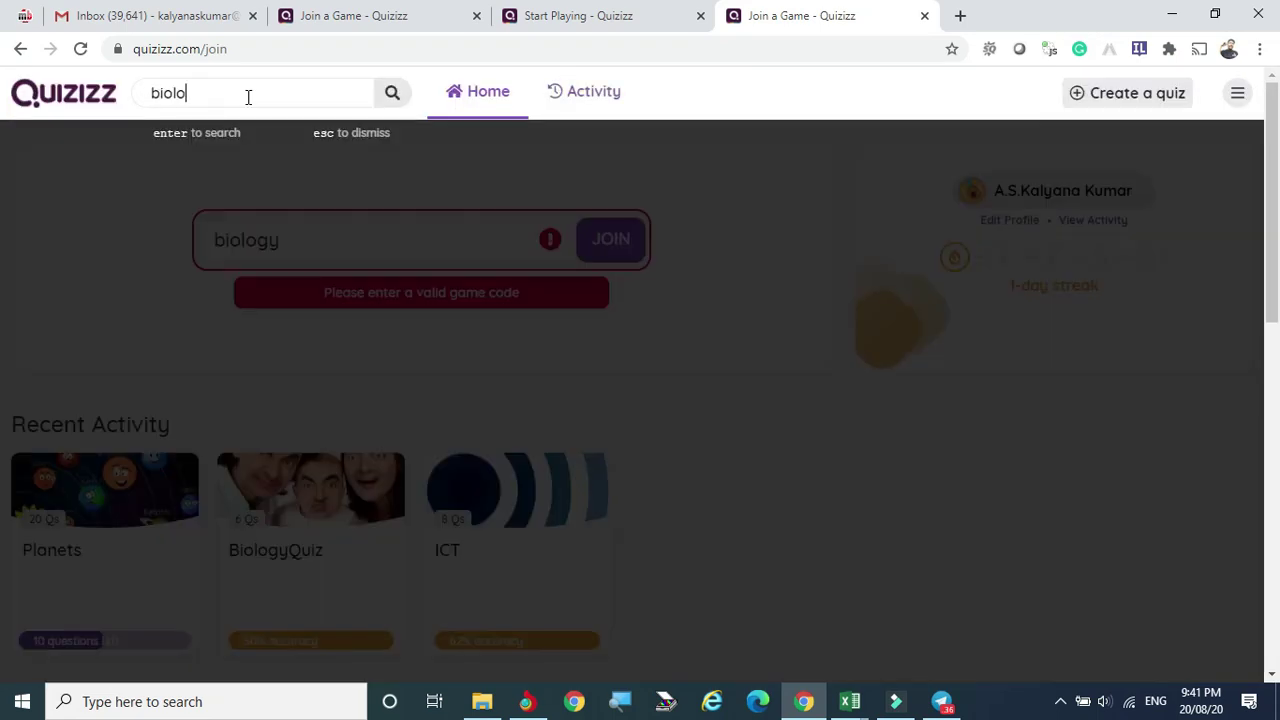
double_click(353, 93)
type("mat")
left_click(393, 95)
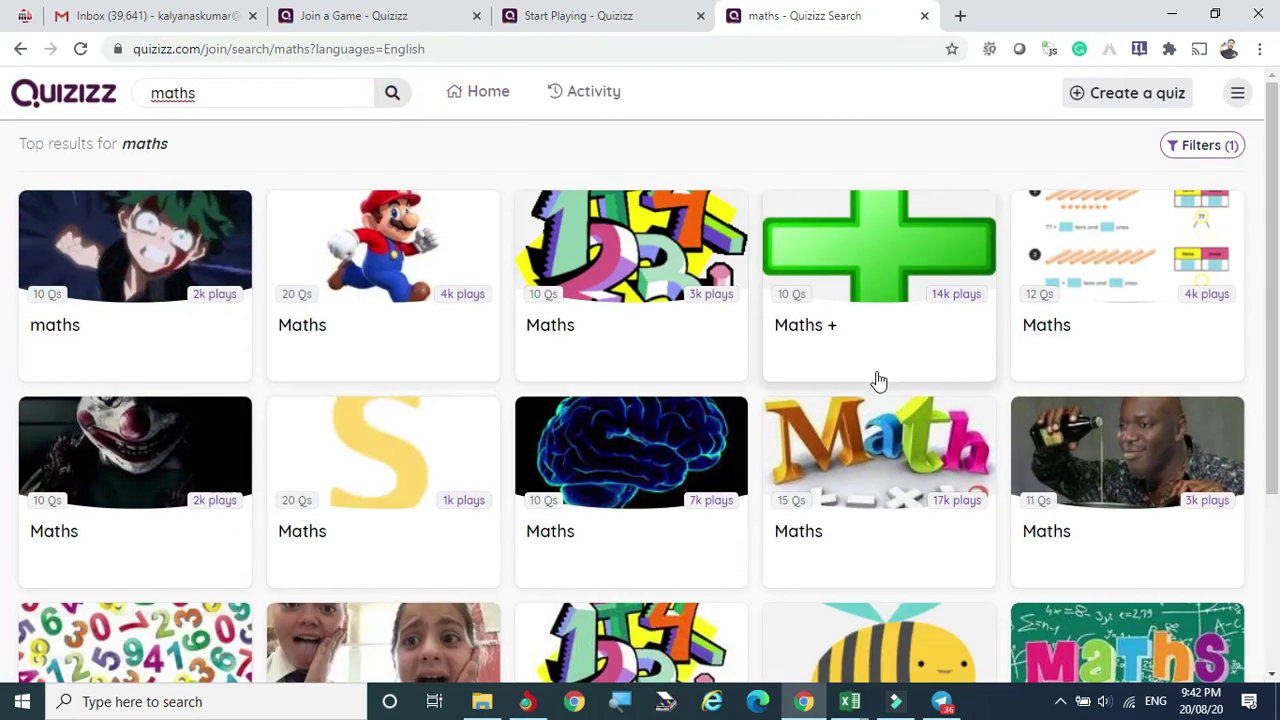
Browse the maths results, open the first 10-question maths quiz for practice and start playing it.
scroll(697, 372, "down", 1)
scroll(697, 372, "down", 5)
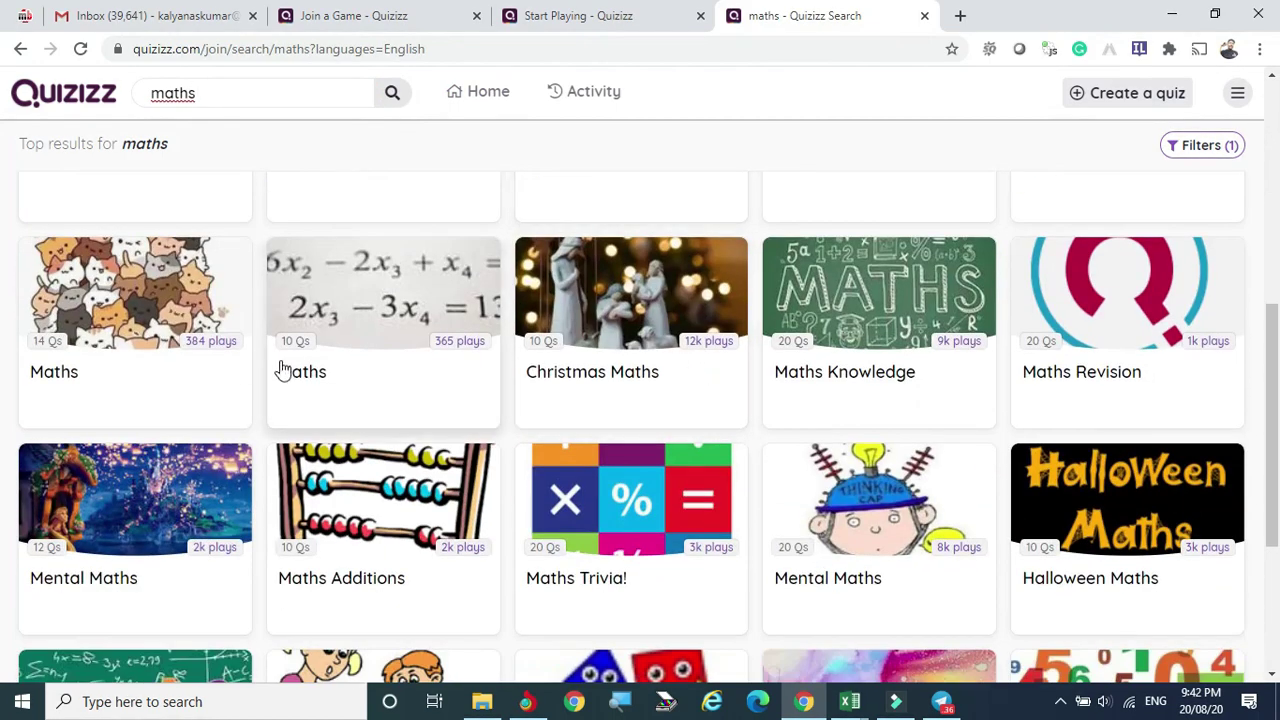
scroll(456, 368, "up", 6)
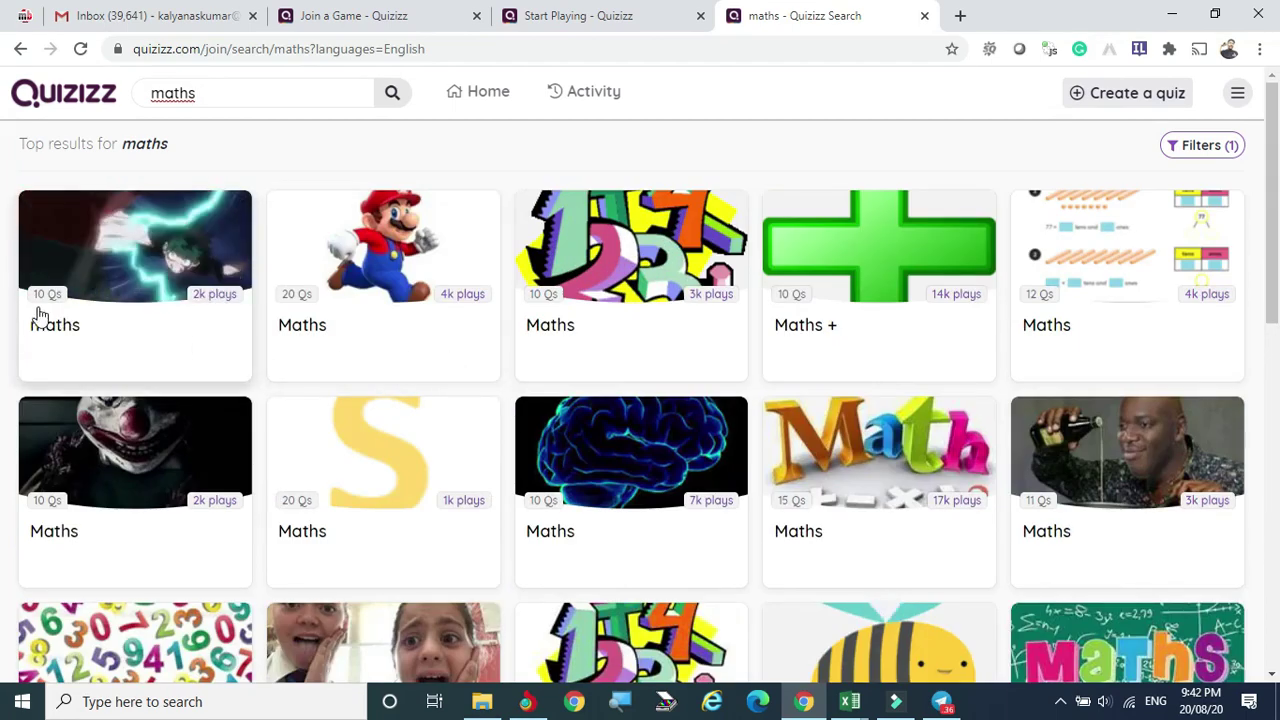
left_click(140, 238)
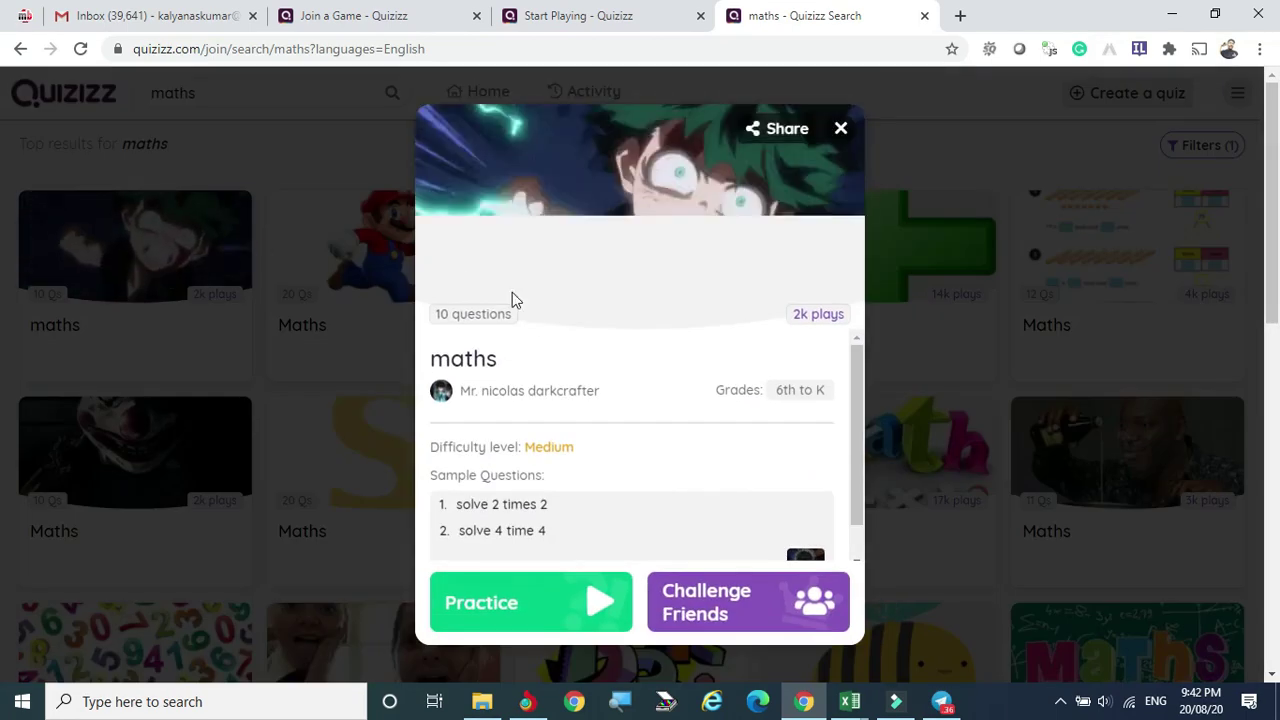
left_click(500, 606)
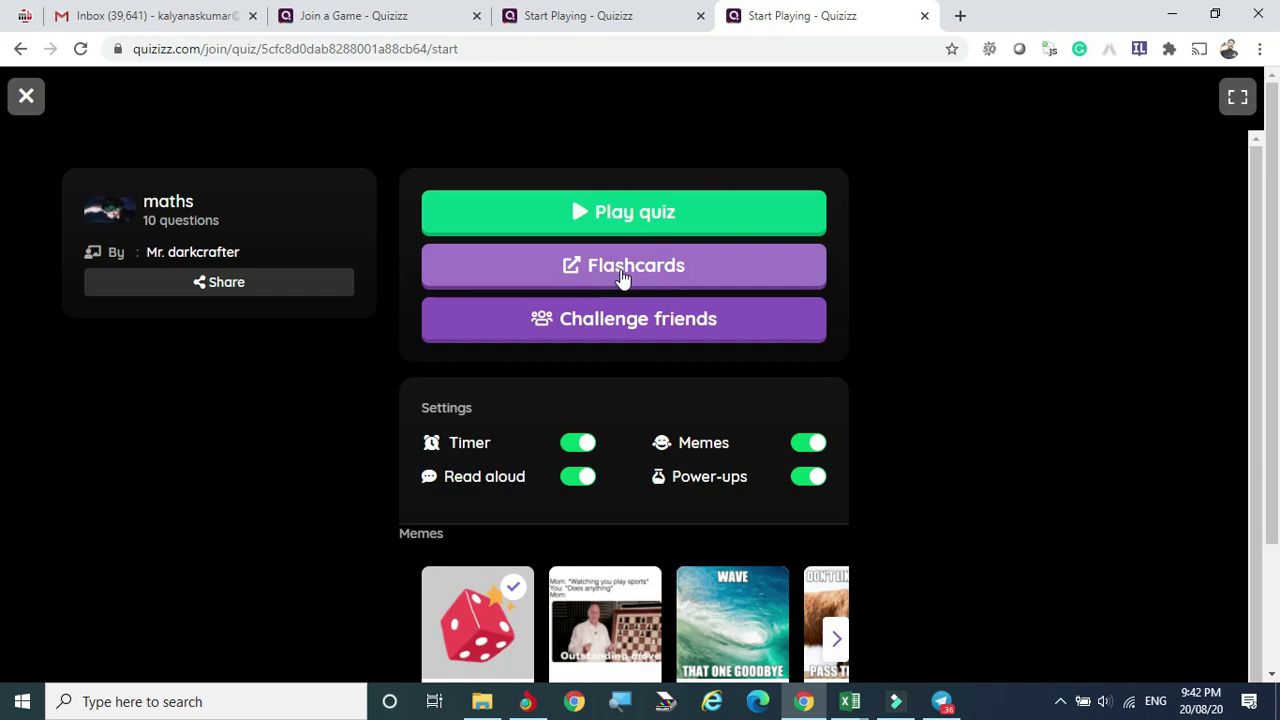
left_click(620, 220)
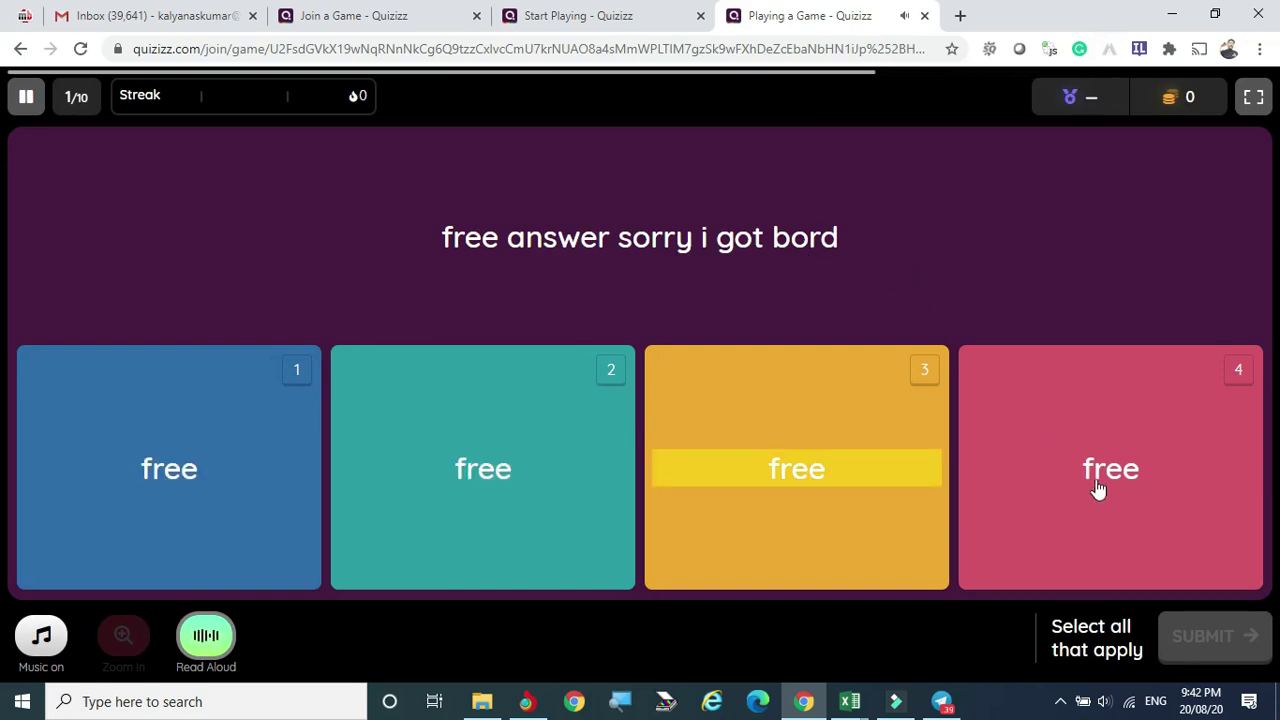
Submit the second "free" option for question one and answer 100 for both 90 + 10 and 10 times 10.
left_click(520, 488)
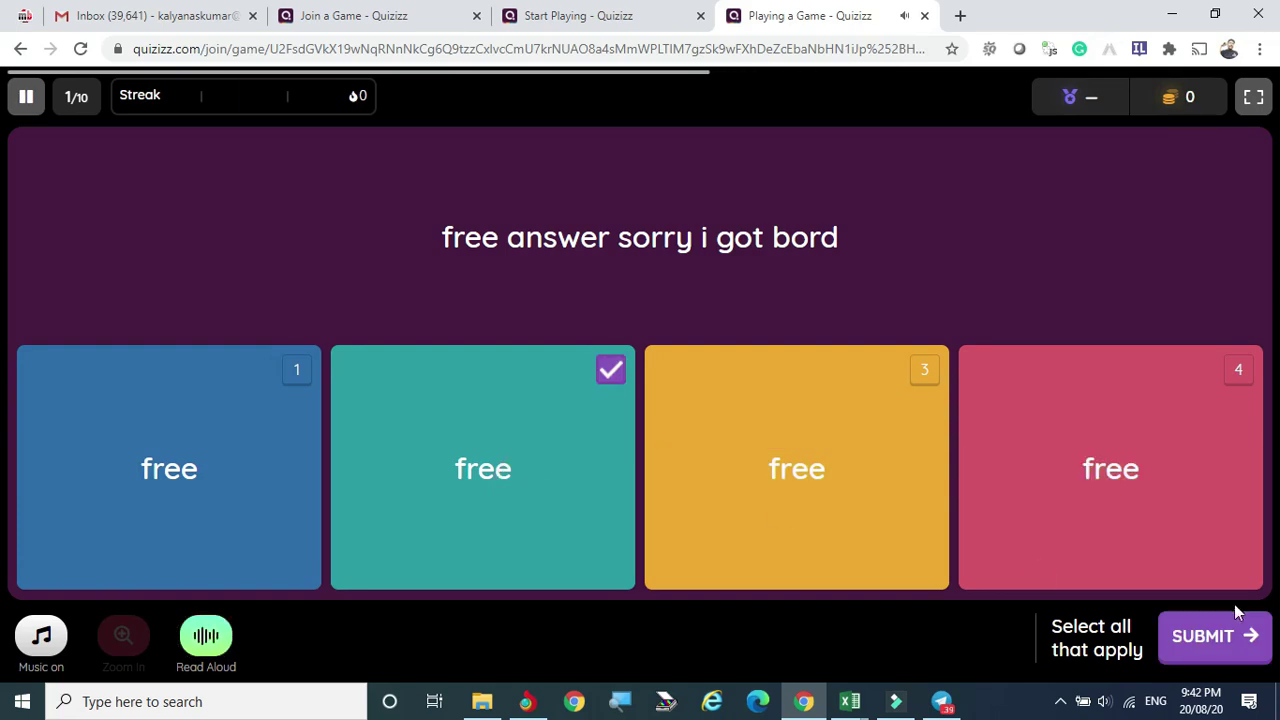
left_click(1220, 640)
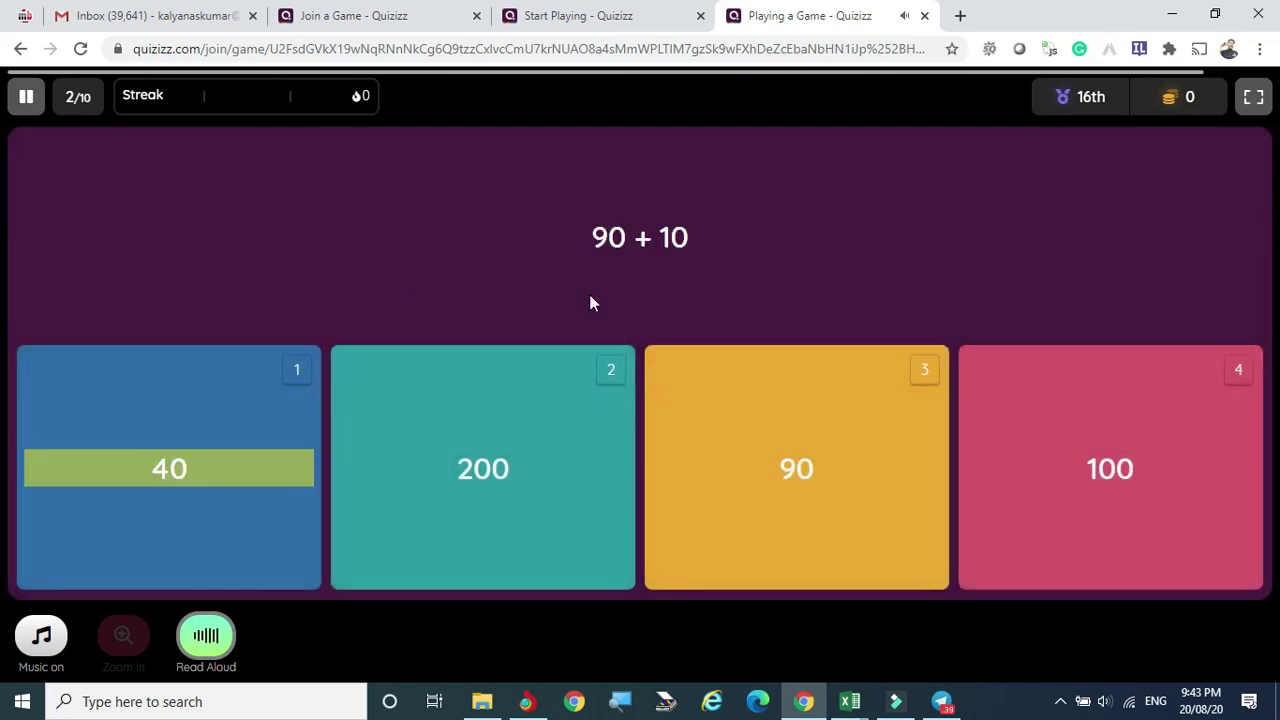
left_click(1160, 455)
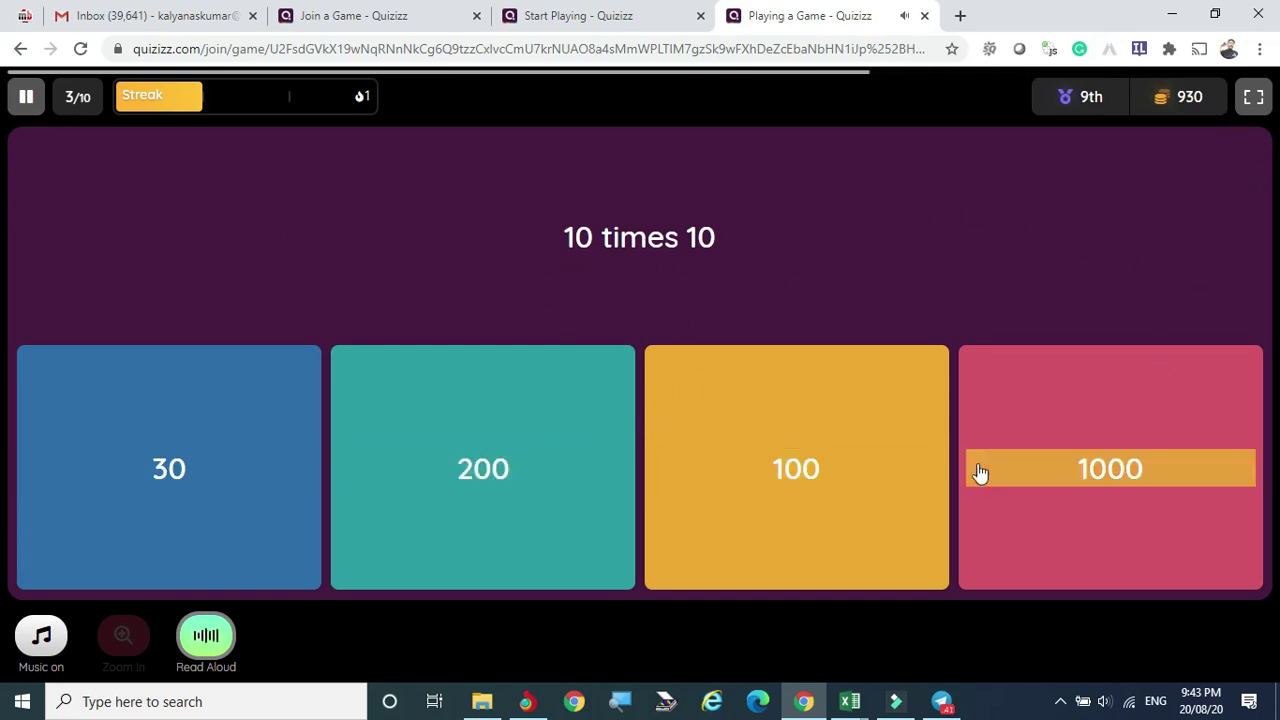
left_click(740, 469)
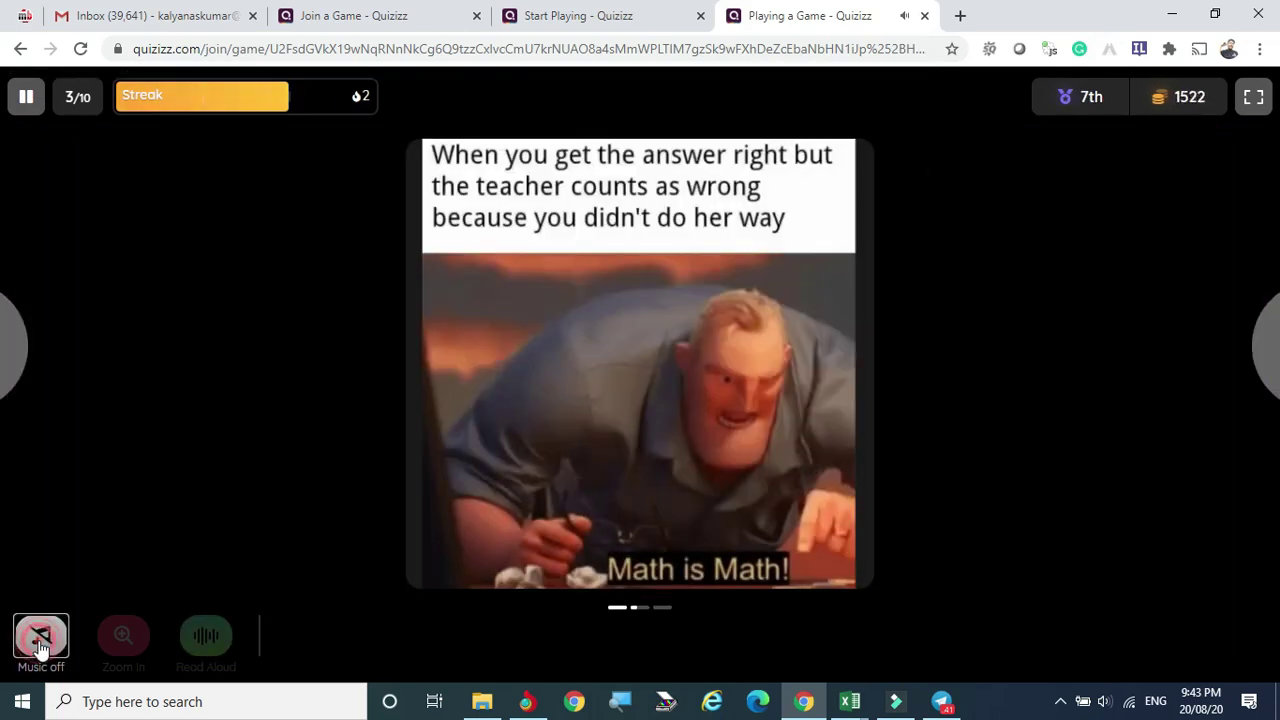
With the game music turned off, answer Portland to the school question and go back to the quiz's start page.
left_click(40, 645)
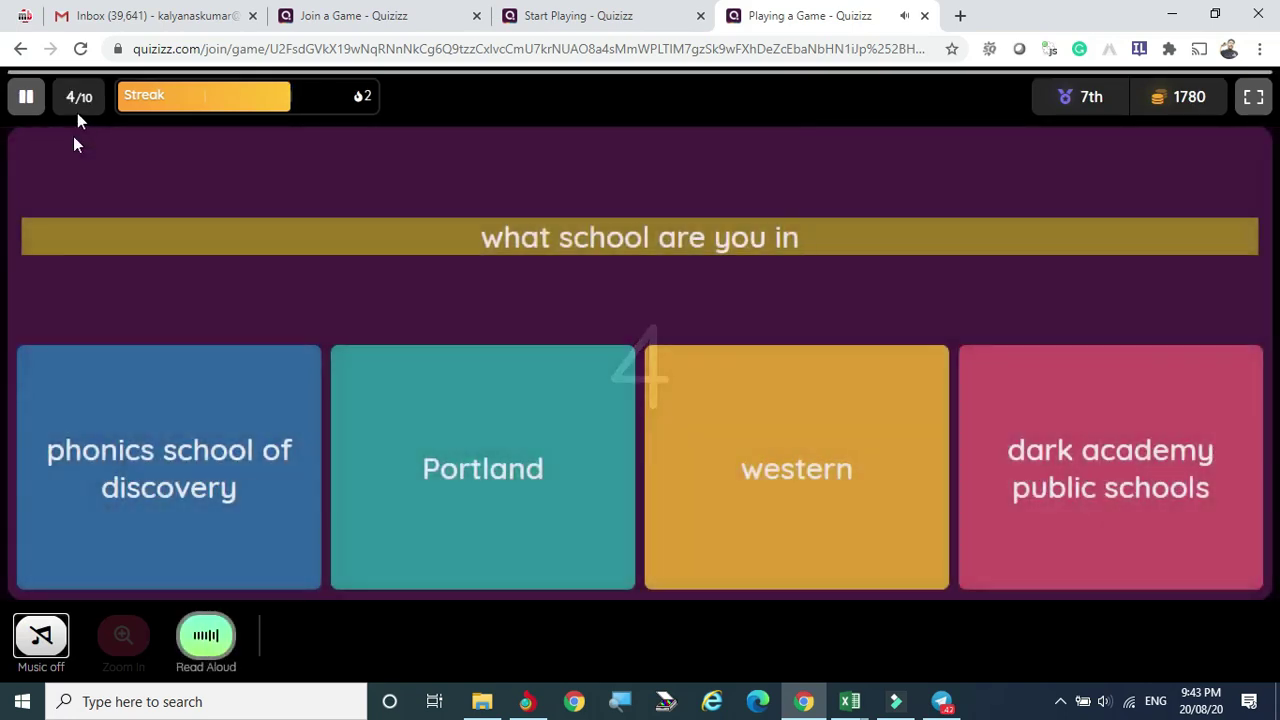
left_click(610, 400)
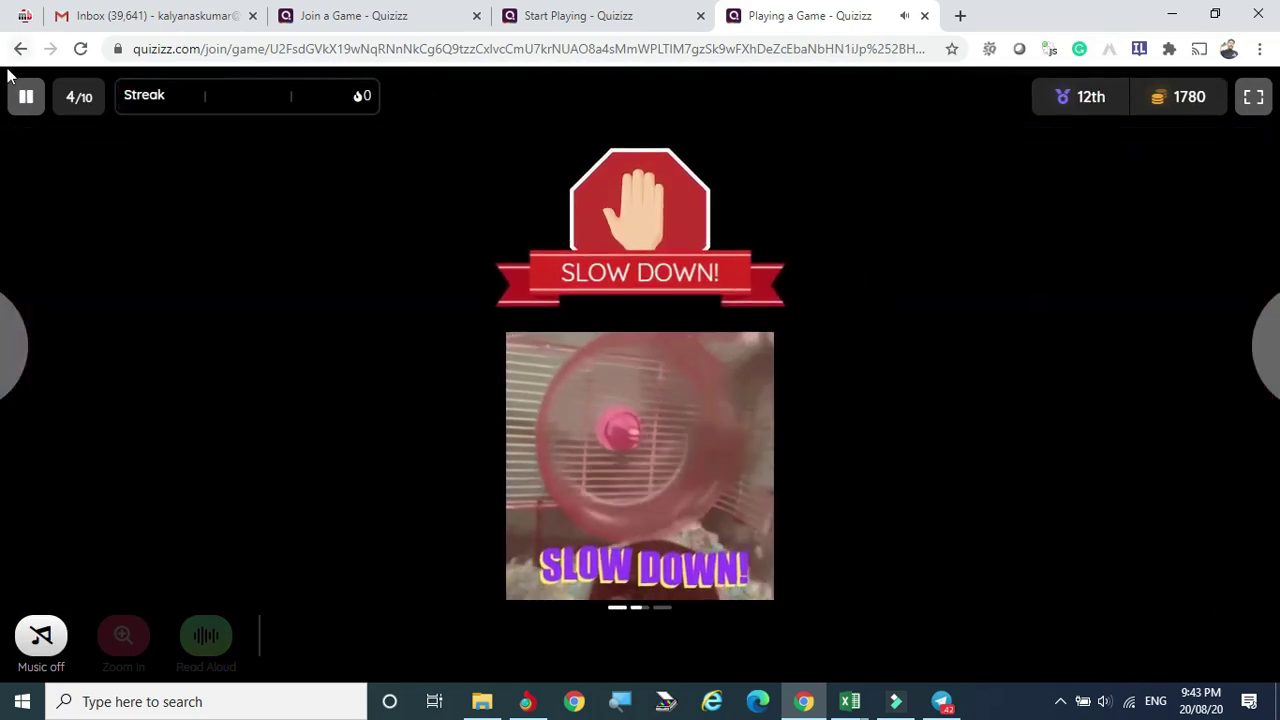
left_click(20, 48)
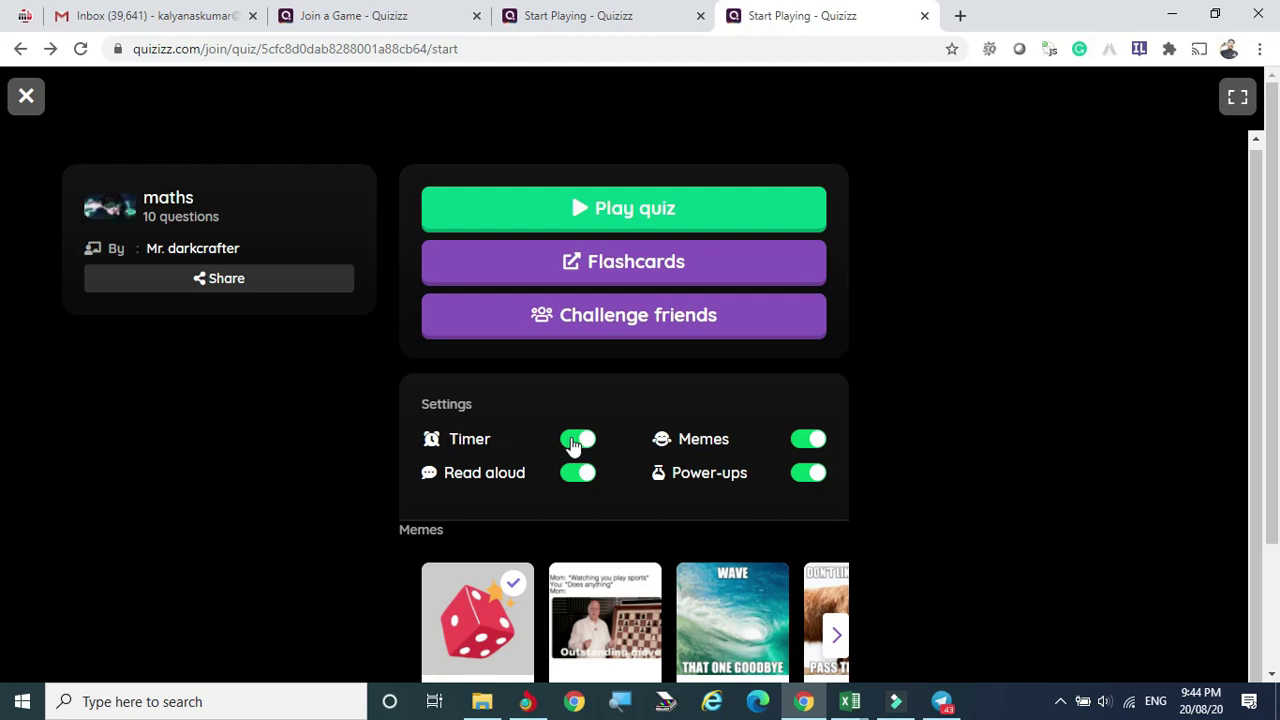
Turn off Memes, Read aloud, Timer and Power-ups for the maths quiz and close its start page.
left_click(794, 443)
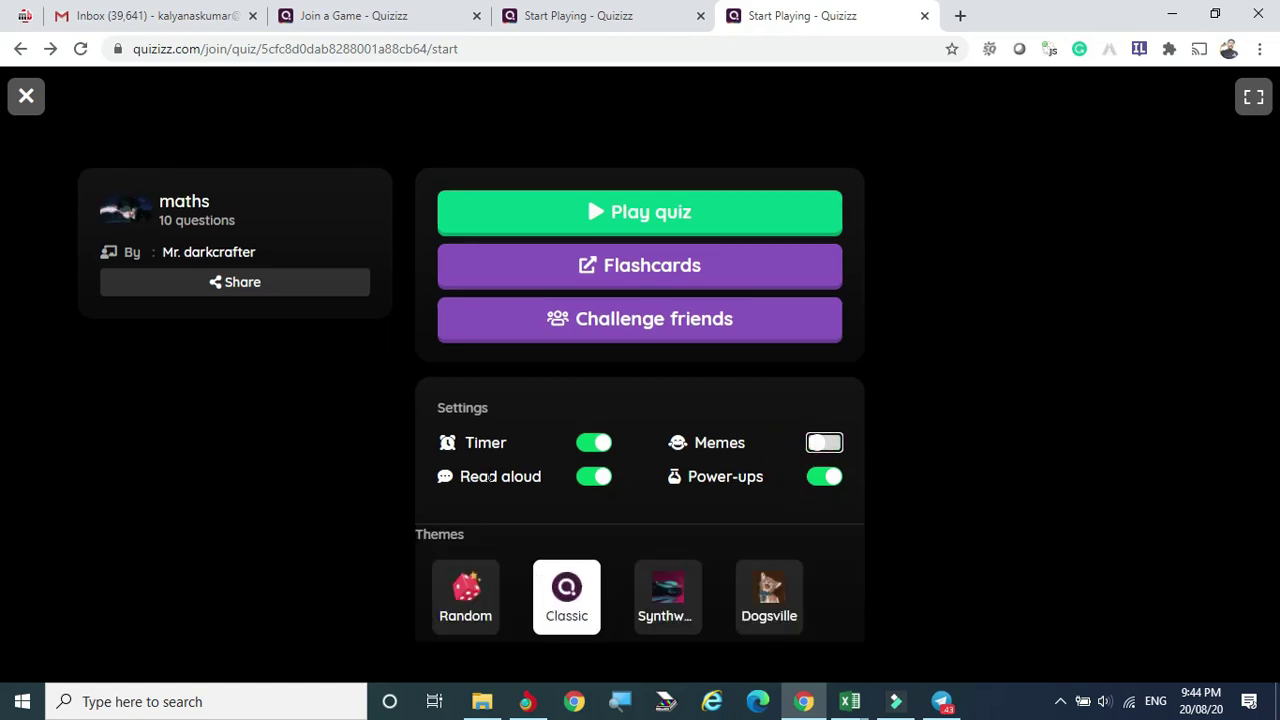
left_click(594, 477)
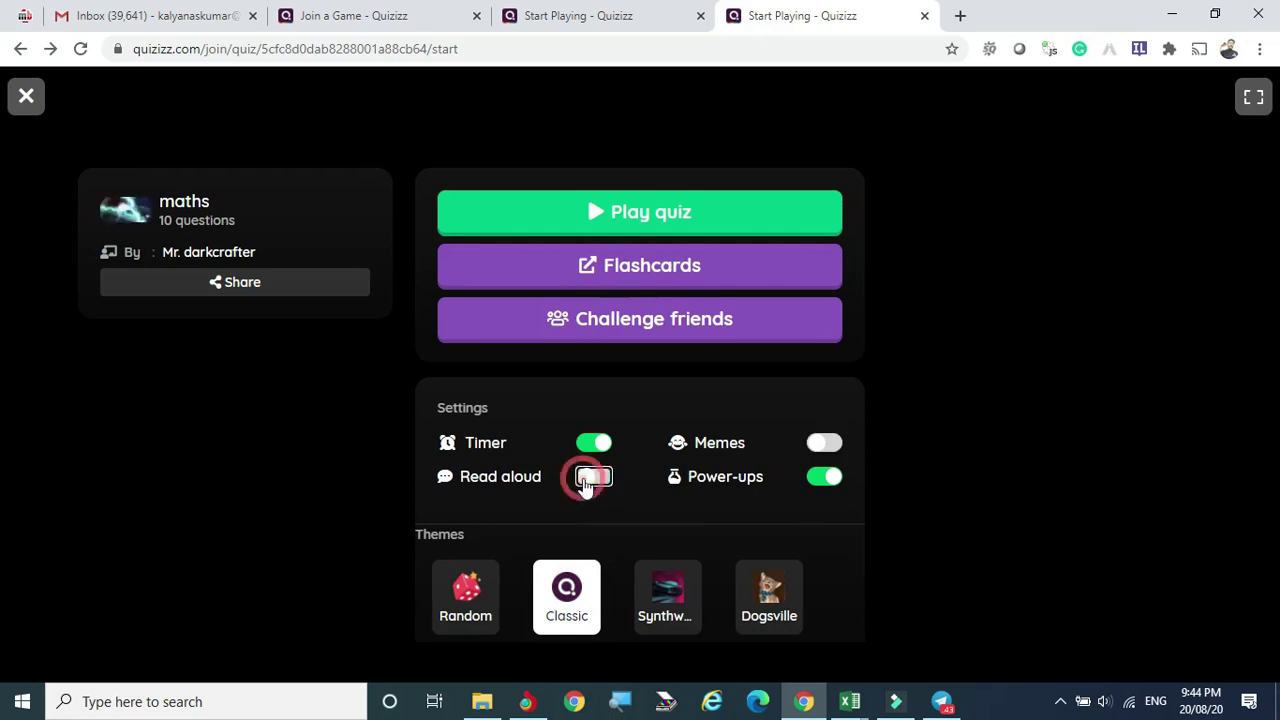
left_click(588, 443)
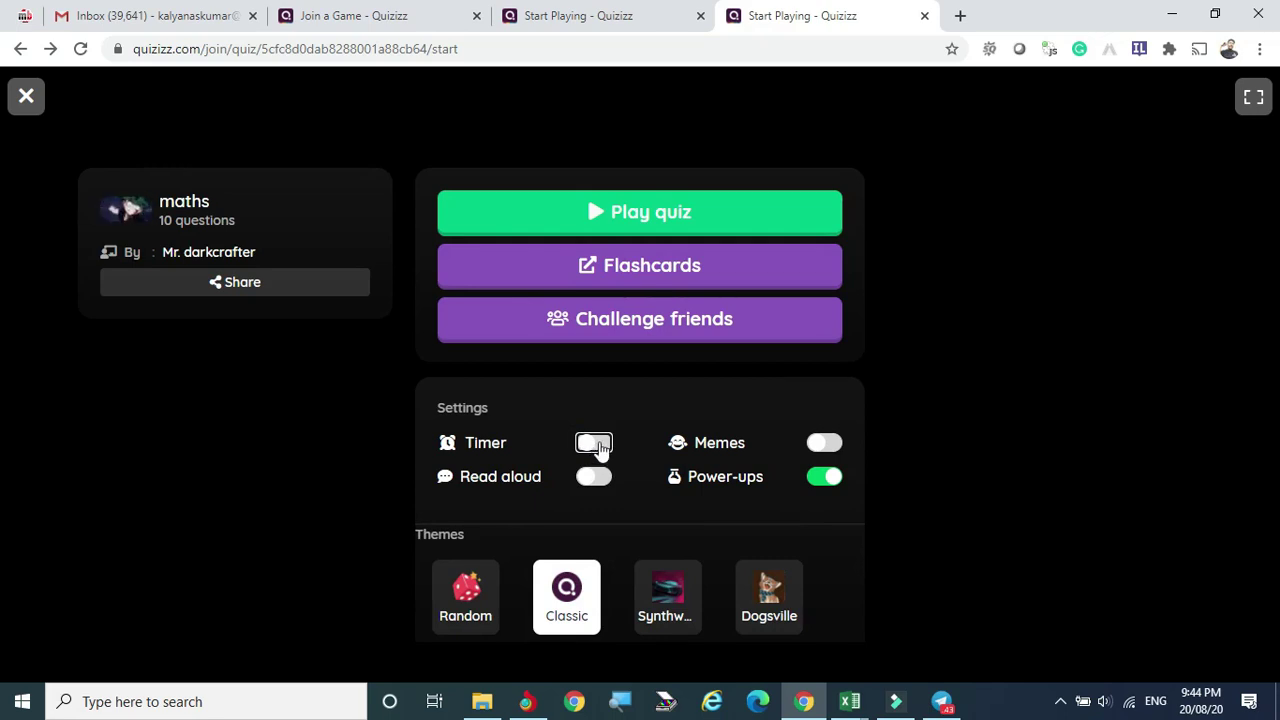
left_click(812, 479)
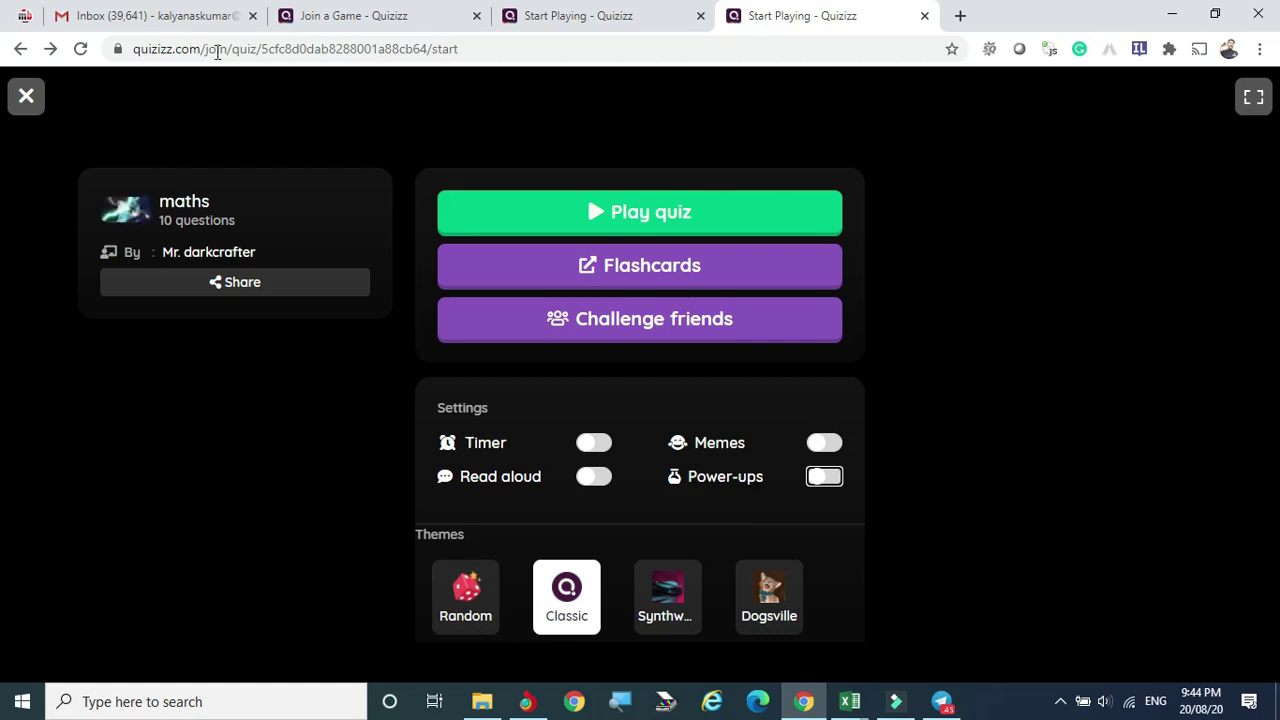
left_click(25, 97)
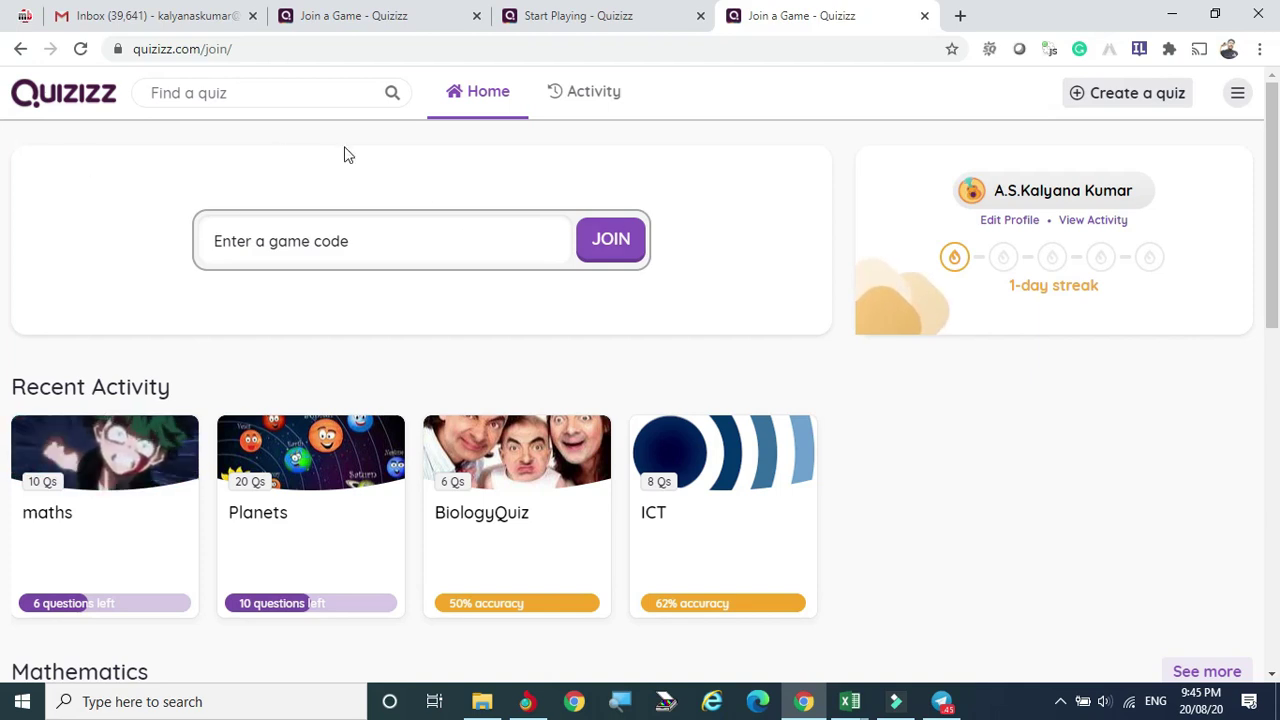
left_click(243, 48)
left_click(262, 49)
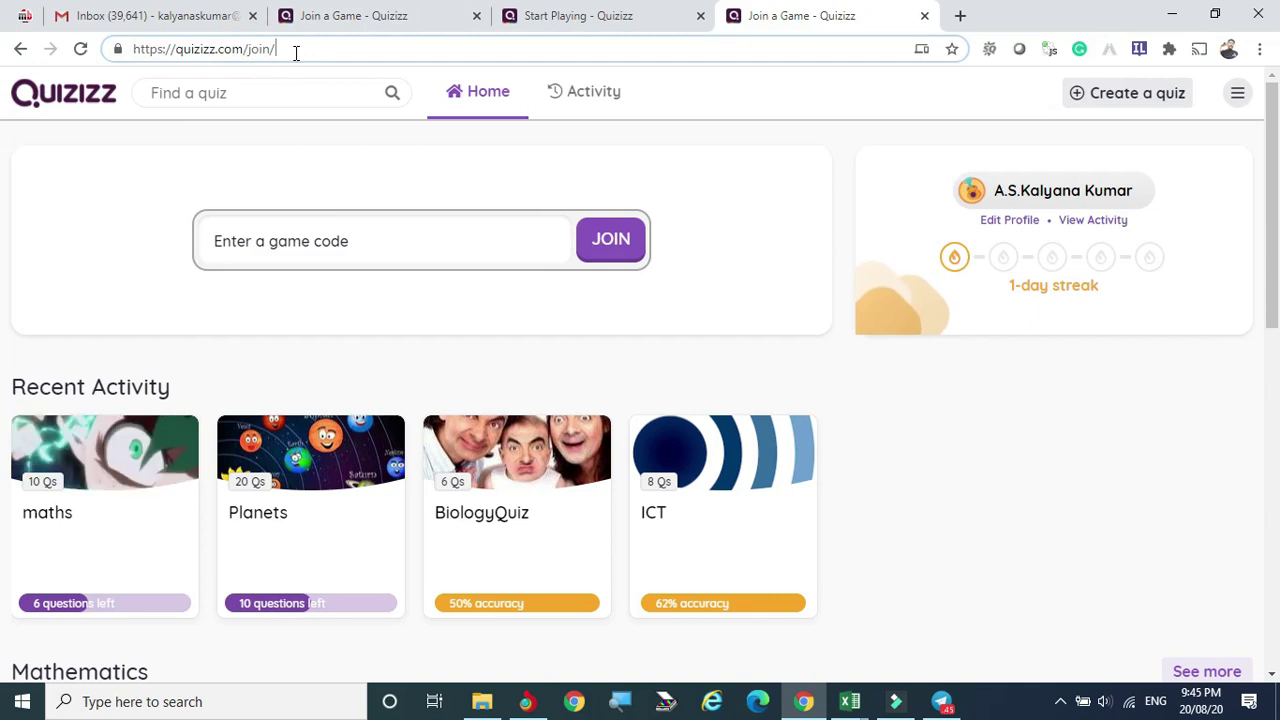
left_click(114, 180)
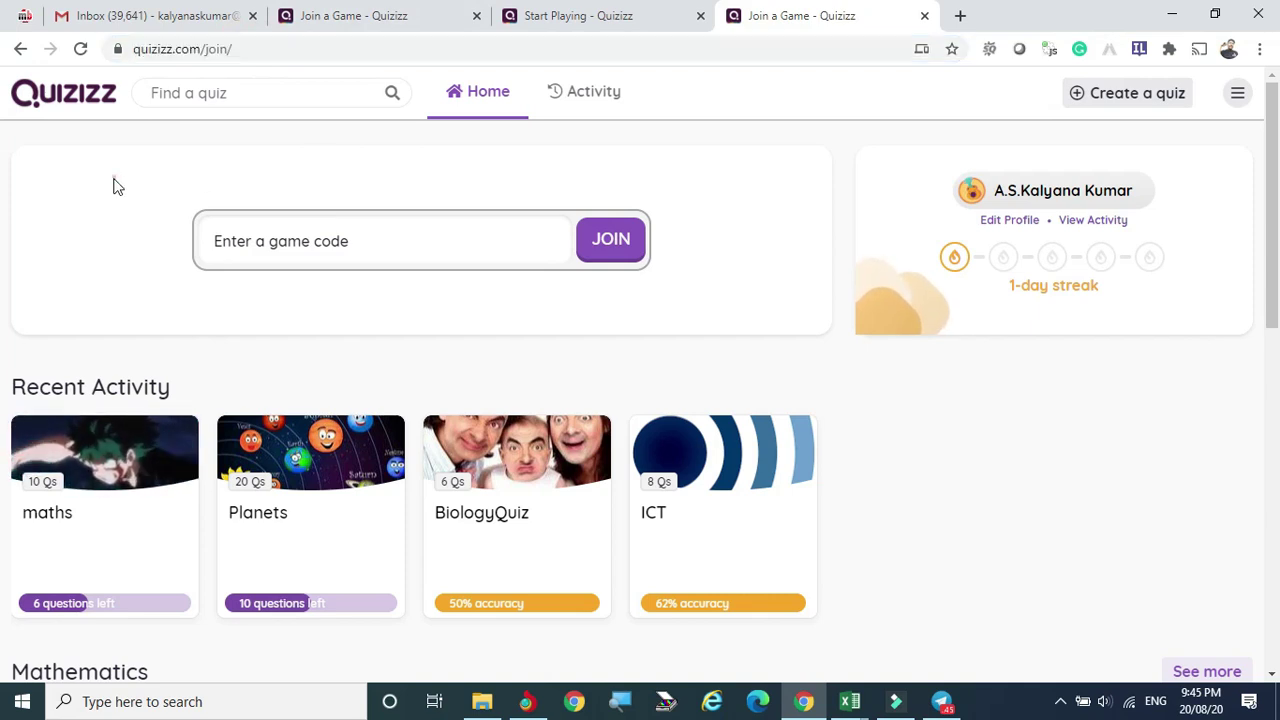
Start creating a quiz and name it "Test" followed by the author's first name.
left_click(1140, 100)
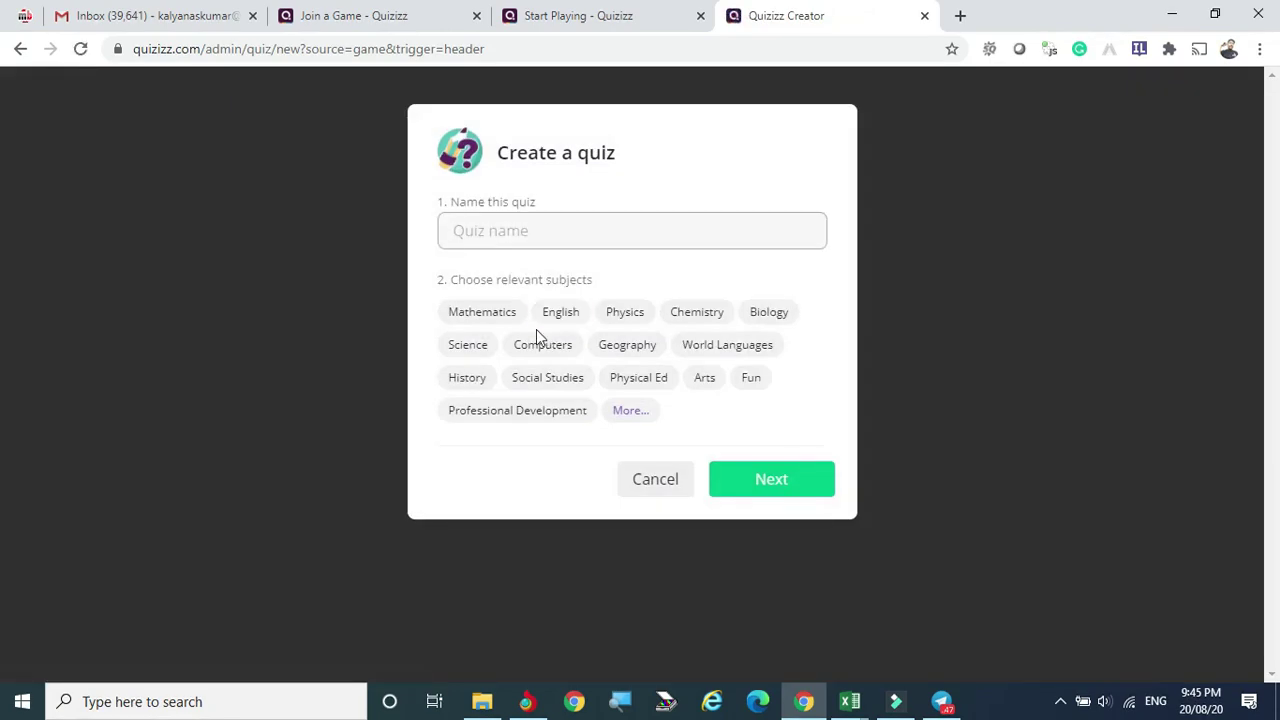
left_click(528, 231)
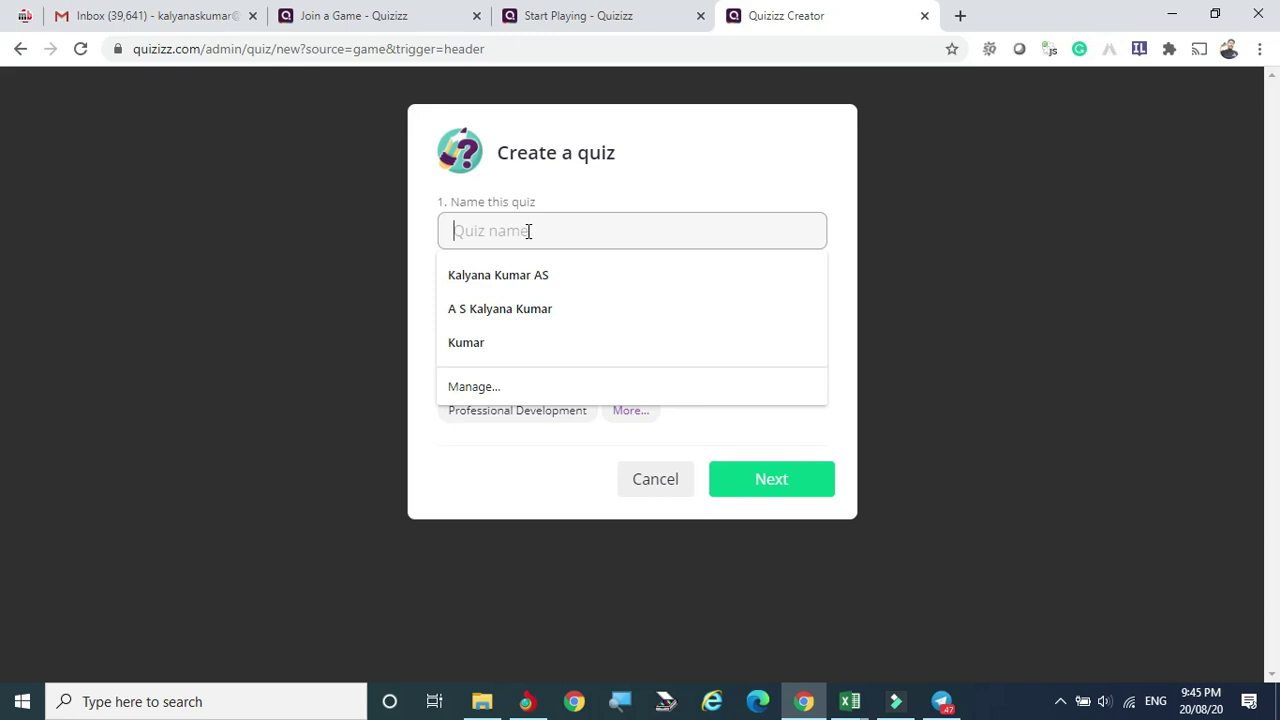
type("TestKalyan")
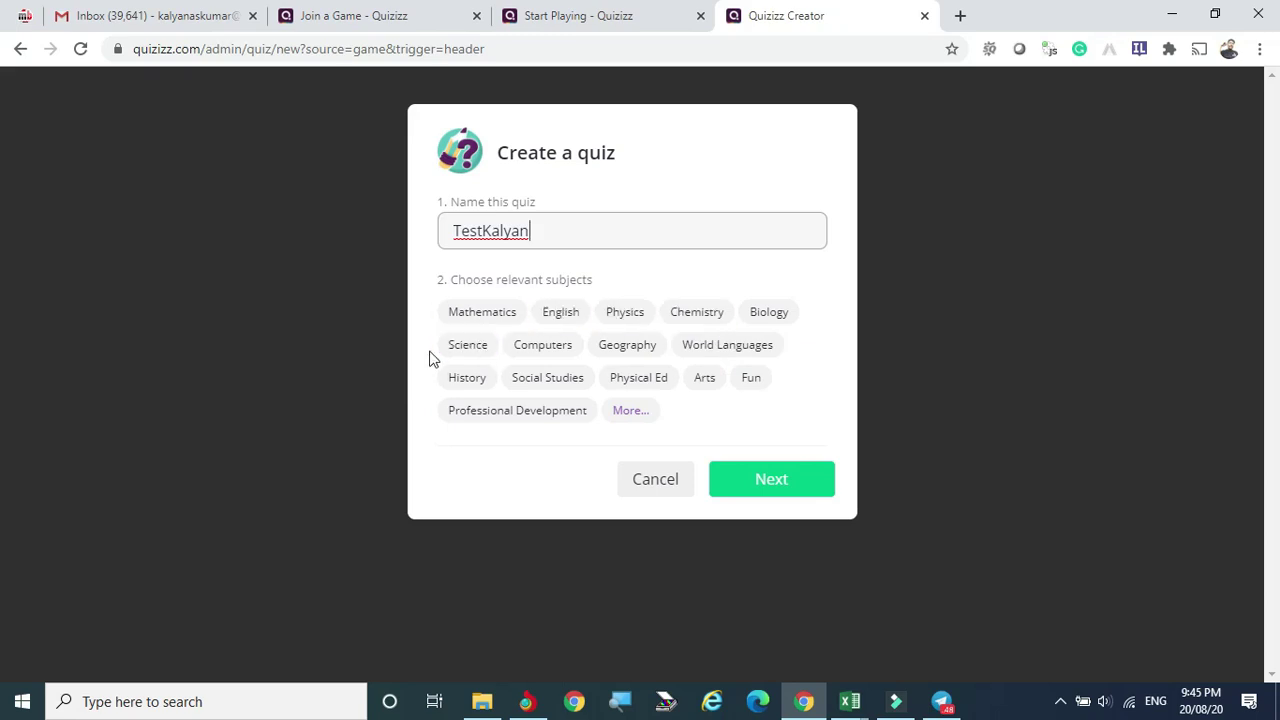
Choose Other and Computers as the new quiz's subjects and continue to the quiz editor.
left_click(632, 412)
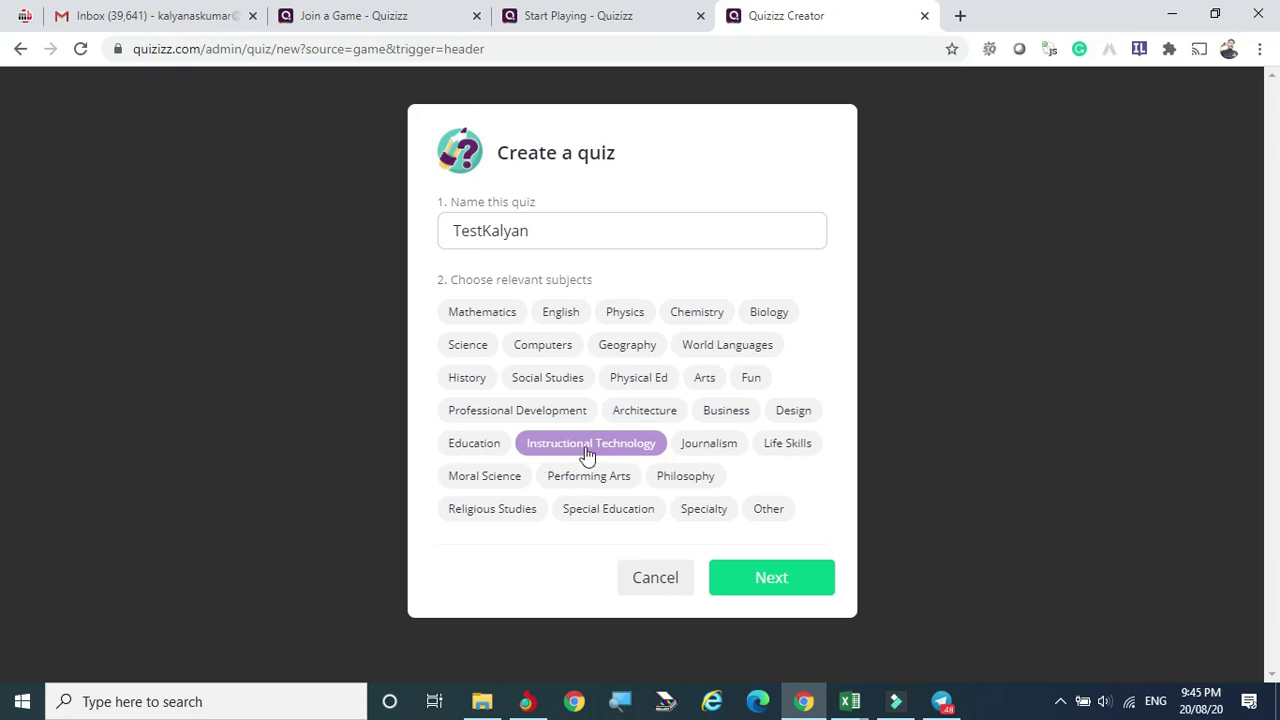
left_click(768, 512)
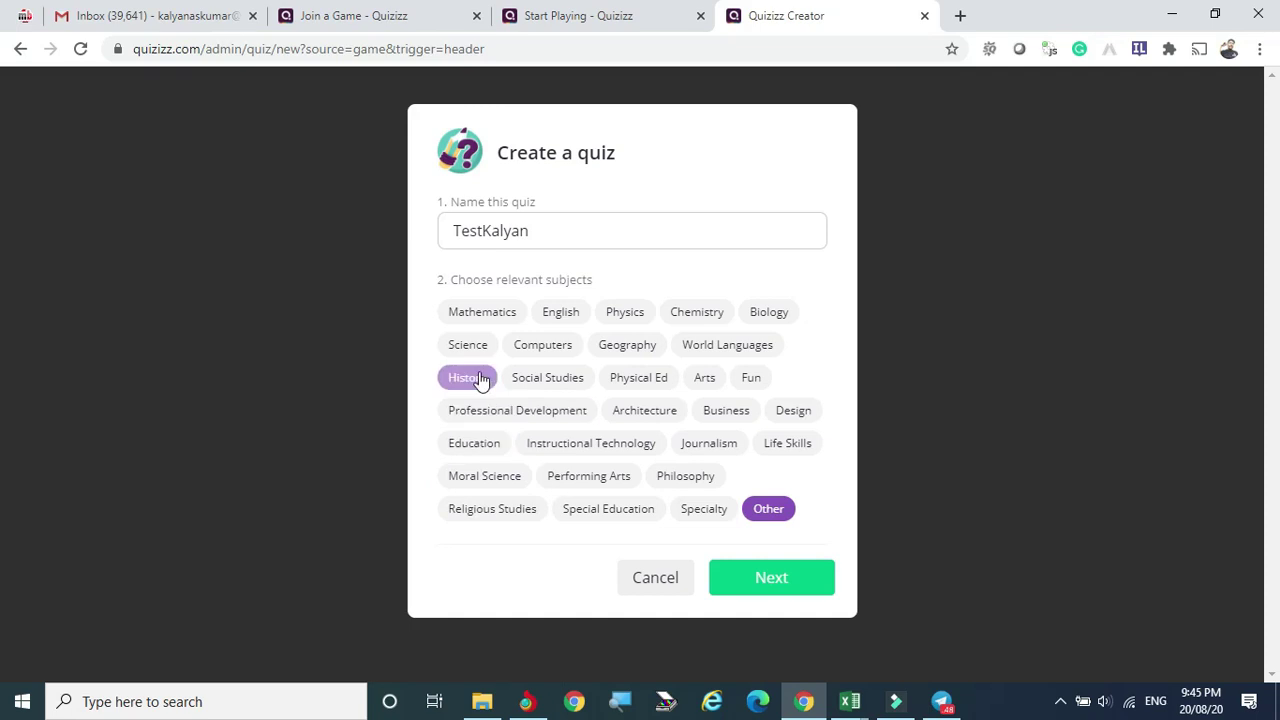
left_click(560, 348)
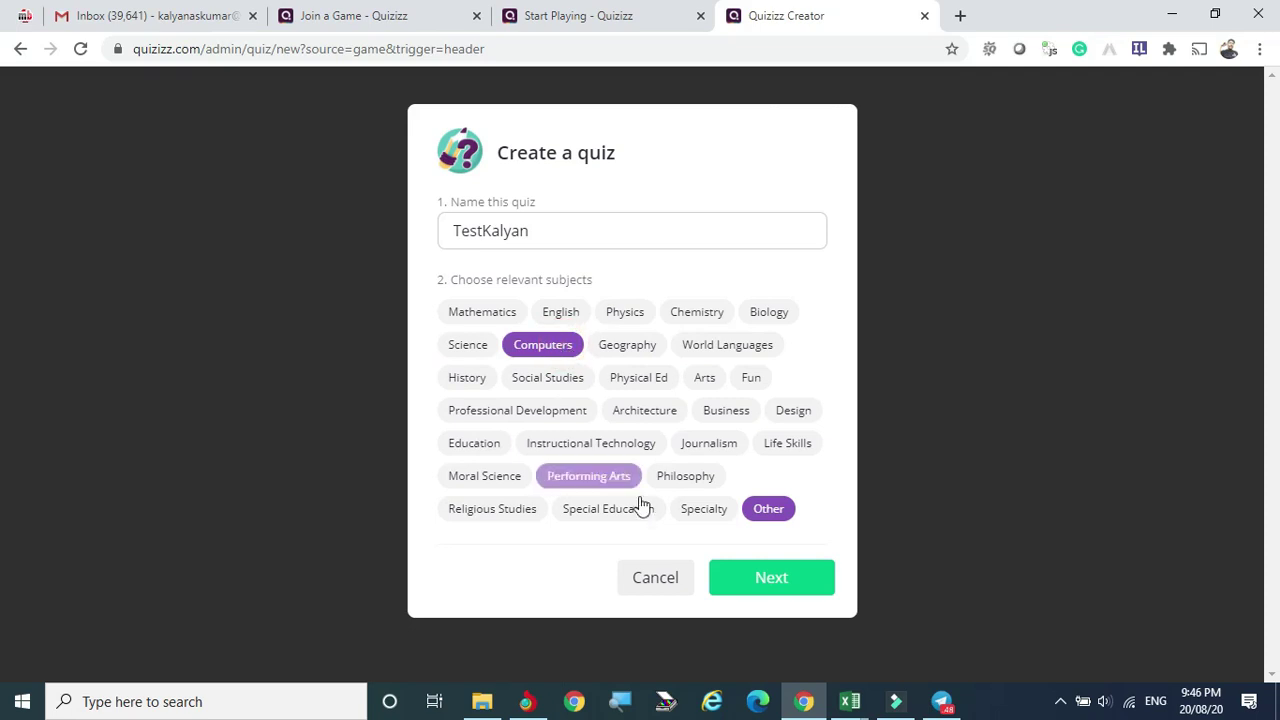
left_click(774, 578)
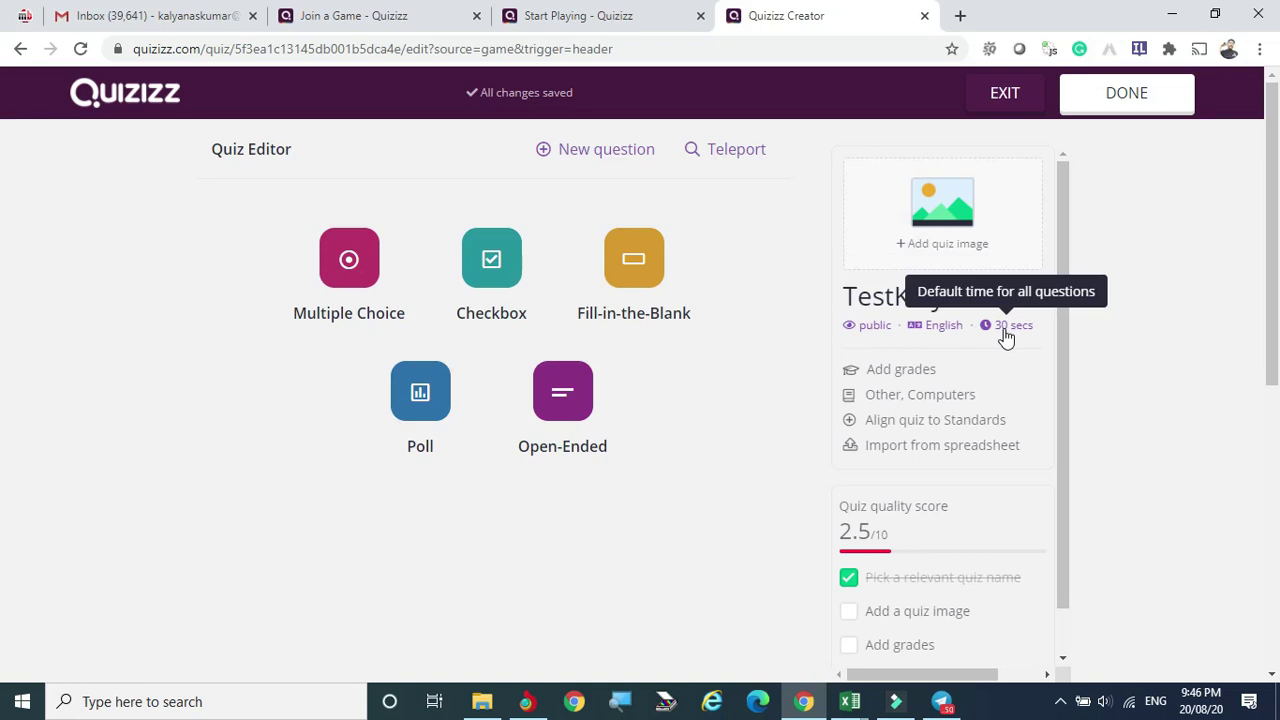
In the quiz details, try University as the grade range, view the visibility choices and leave without saving.
left_click(892, 370)
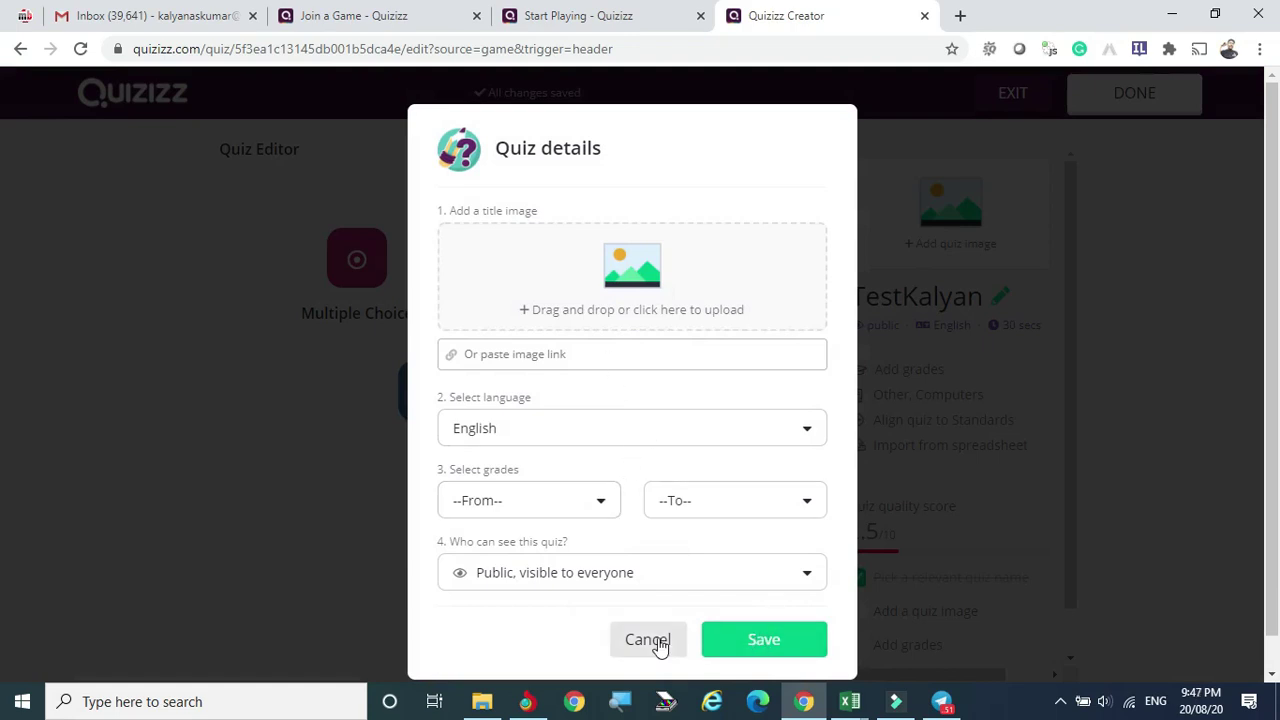
left_click(597, 498)
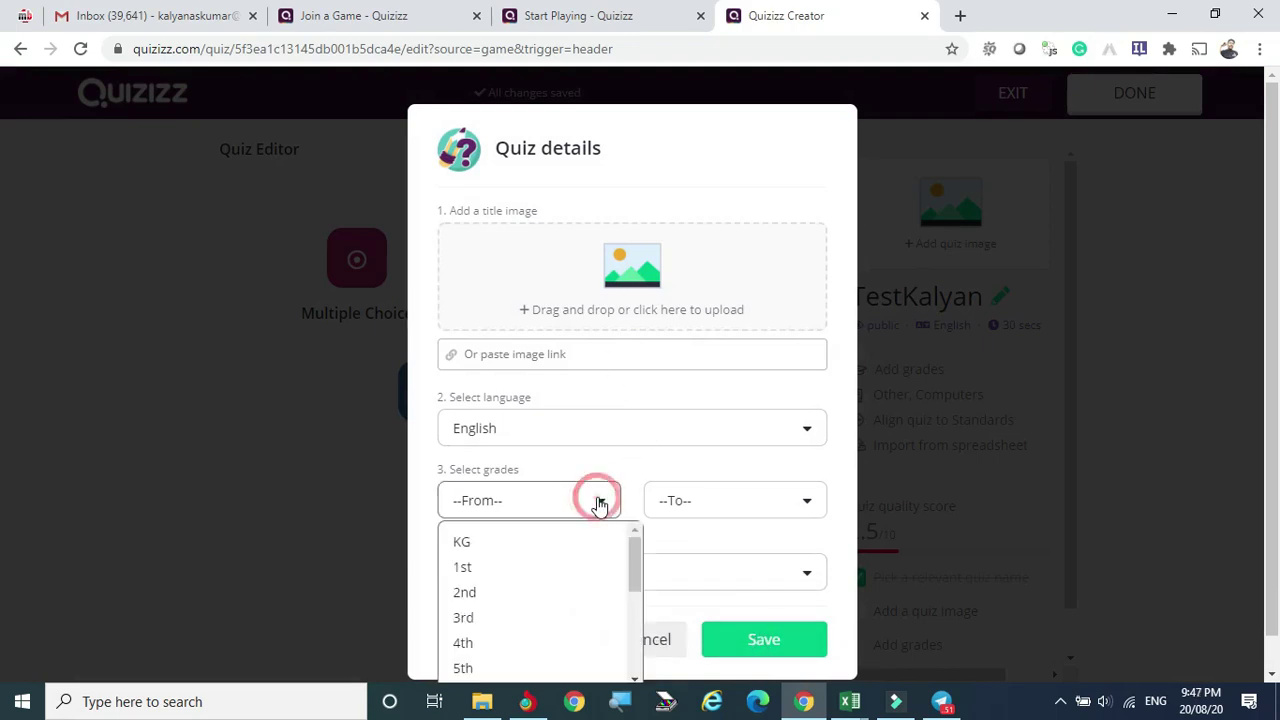
scroll(531, 559, "down", 5)
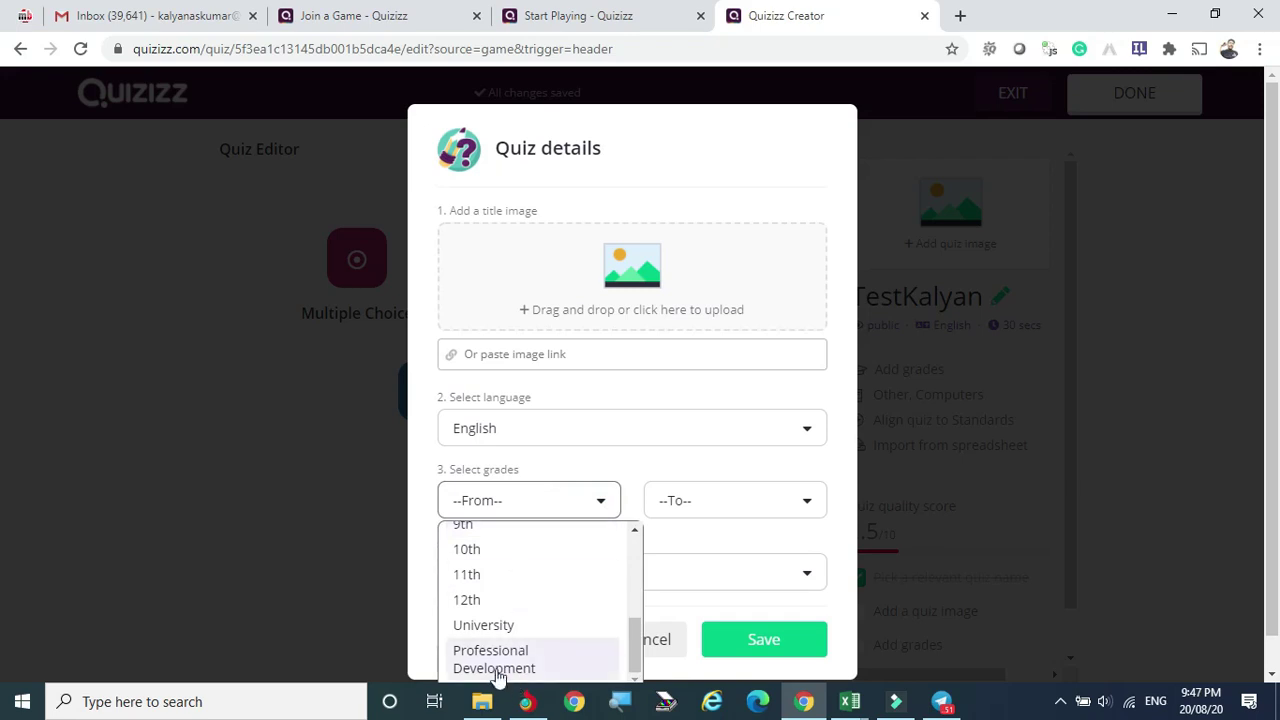
left_click(487, 630)
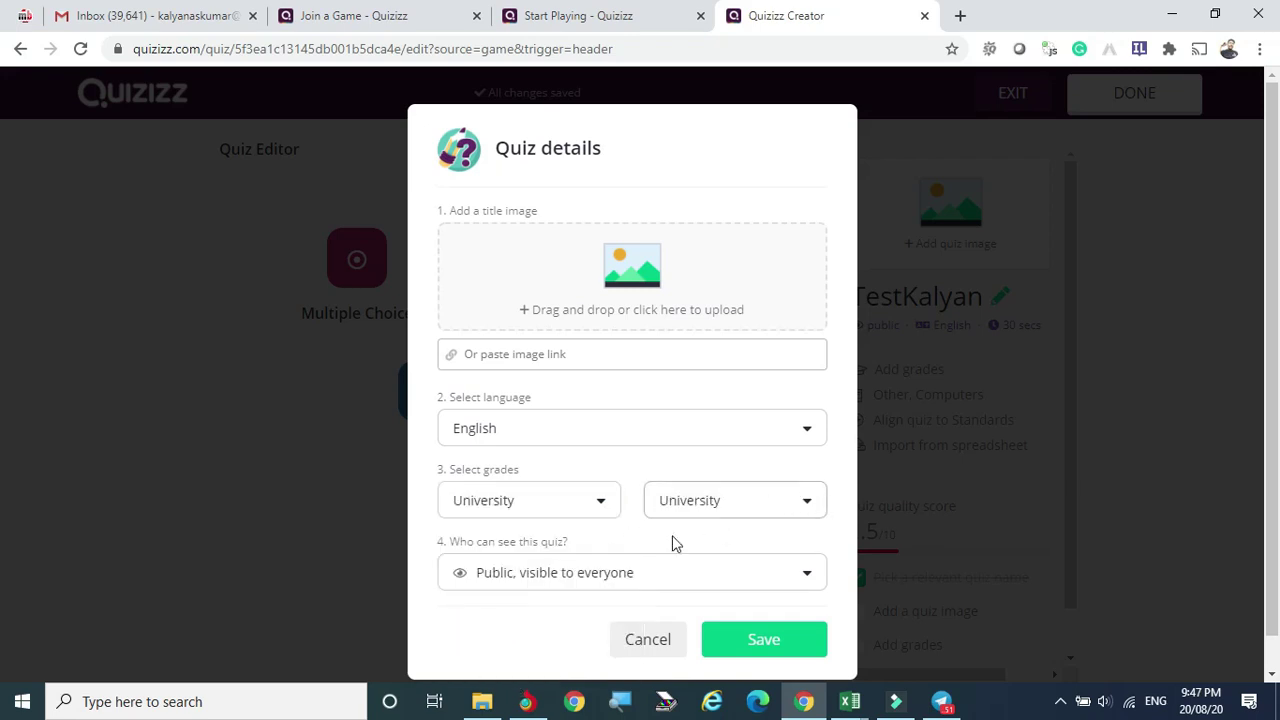
left_click(800, 577)
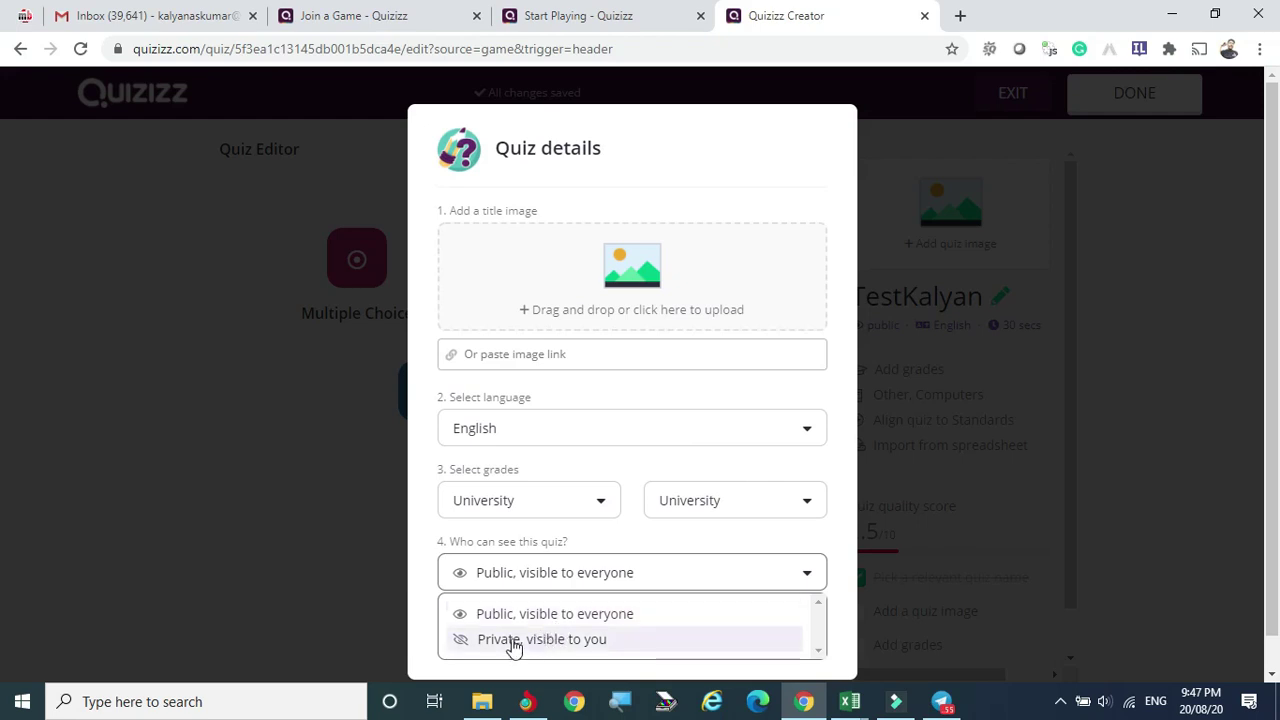
left_click(1137, 214)
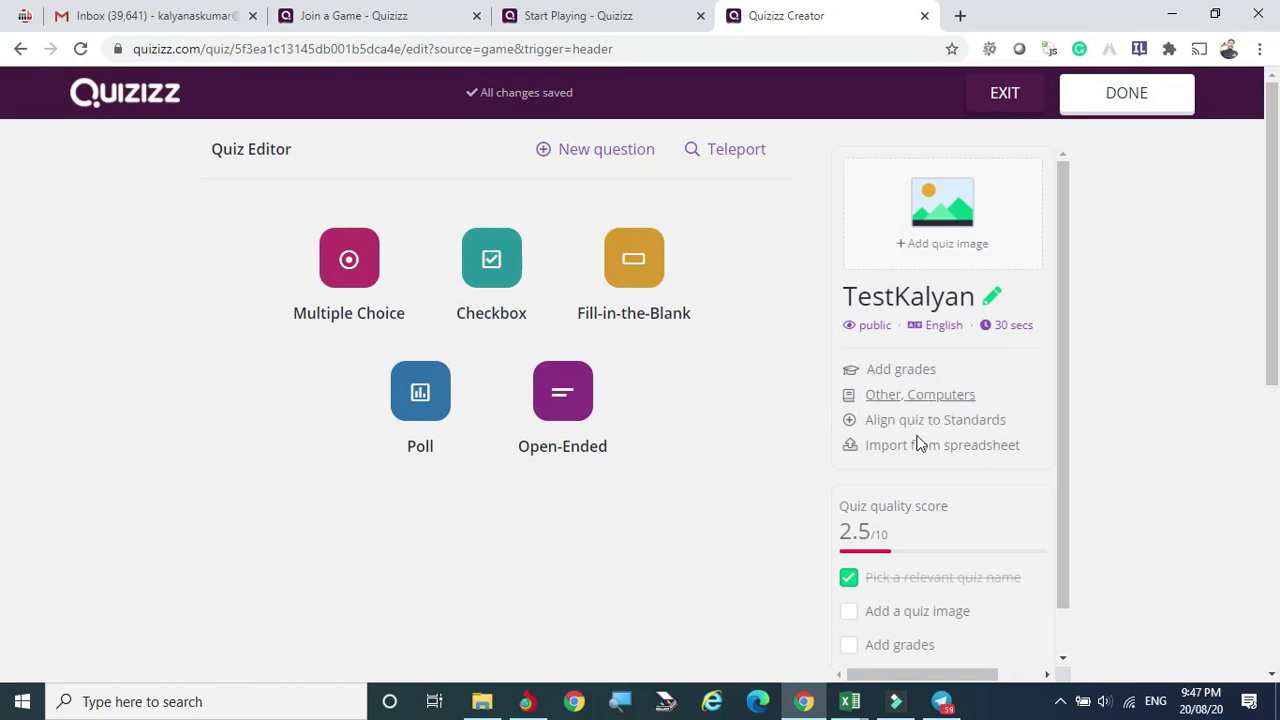
scroll(666, 551, "down", 2)
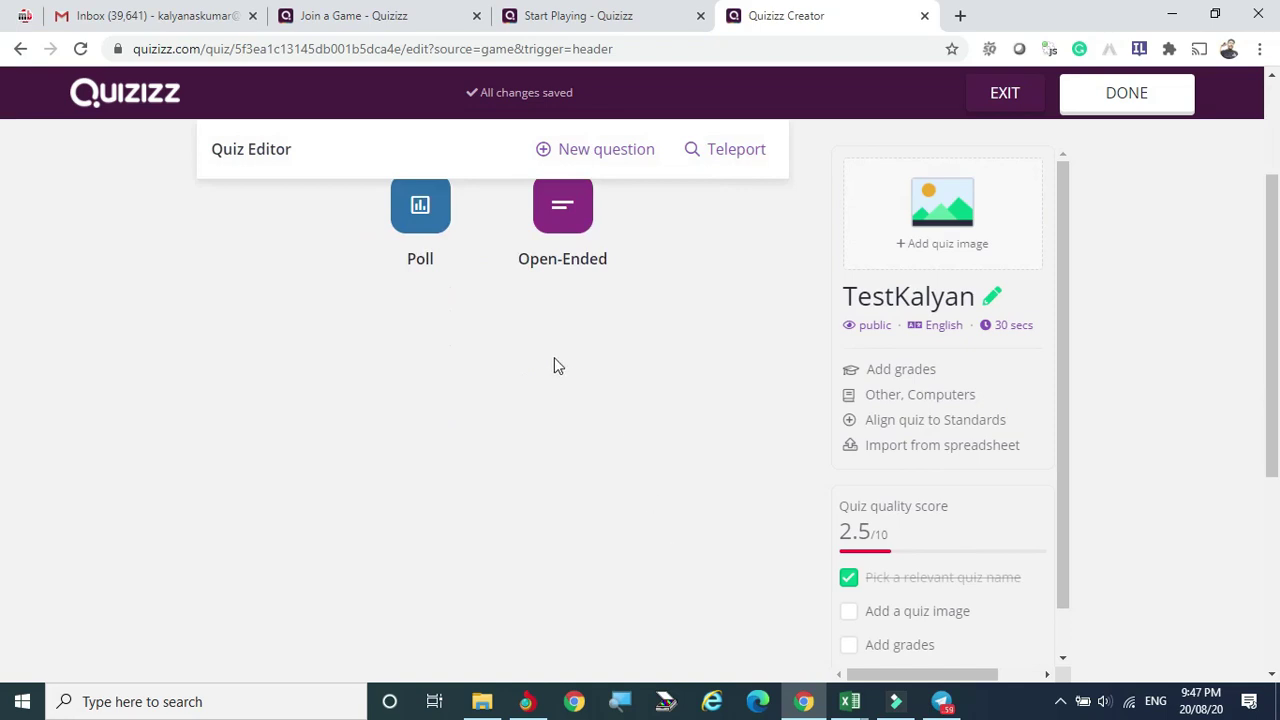
Add a multiple-choice question to the quiz with the text "What is your name".
scroll(557, 366, "up", 2)
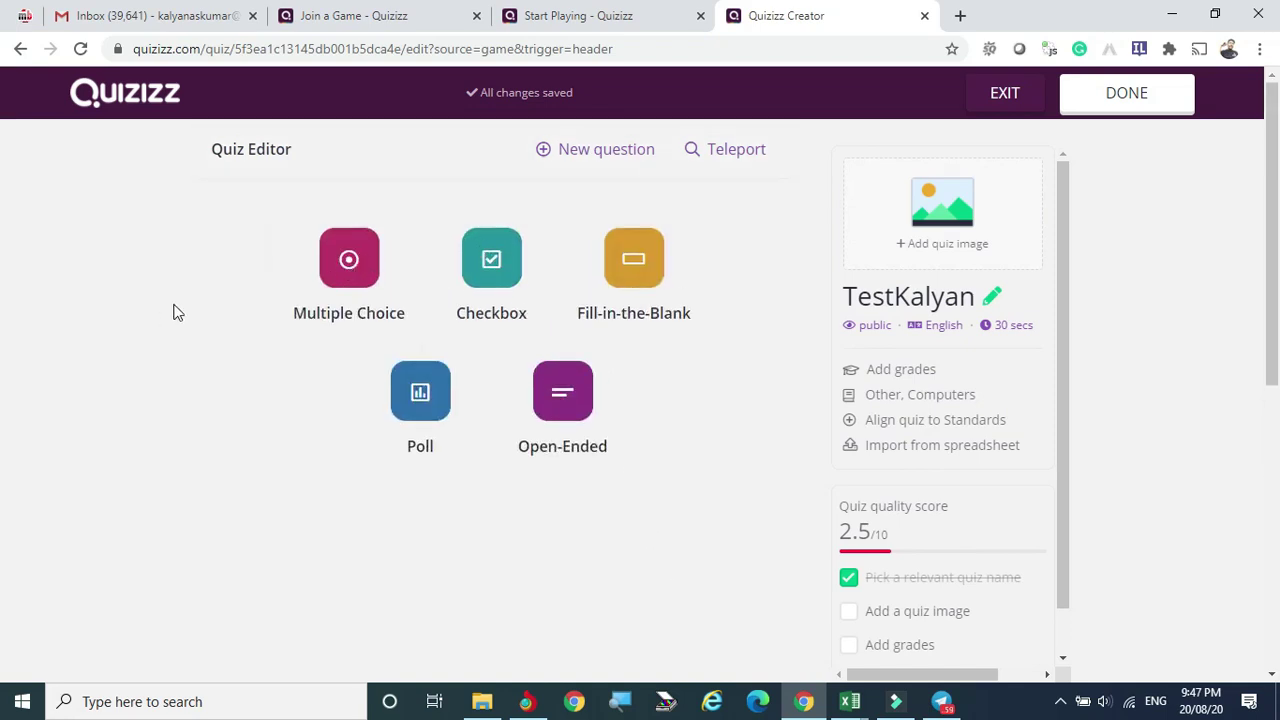
left_click(349, 262)
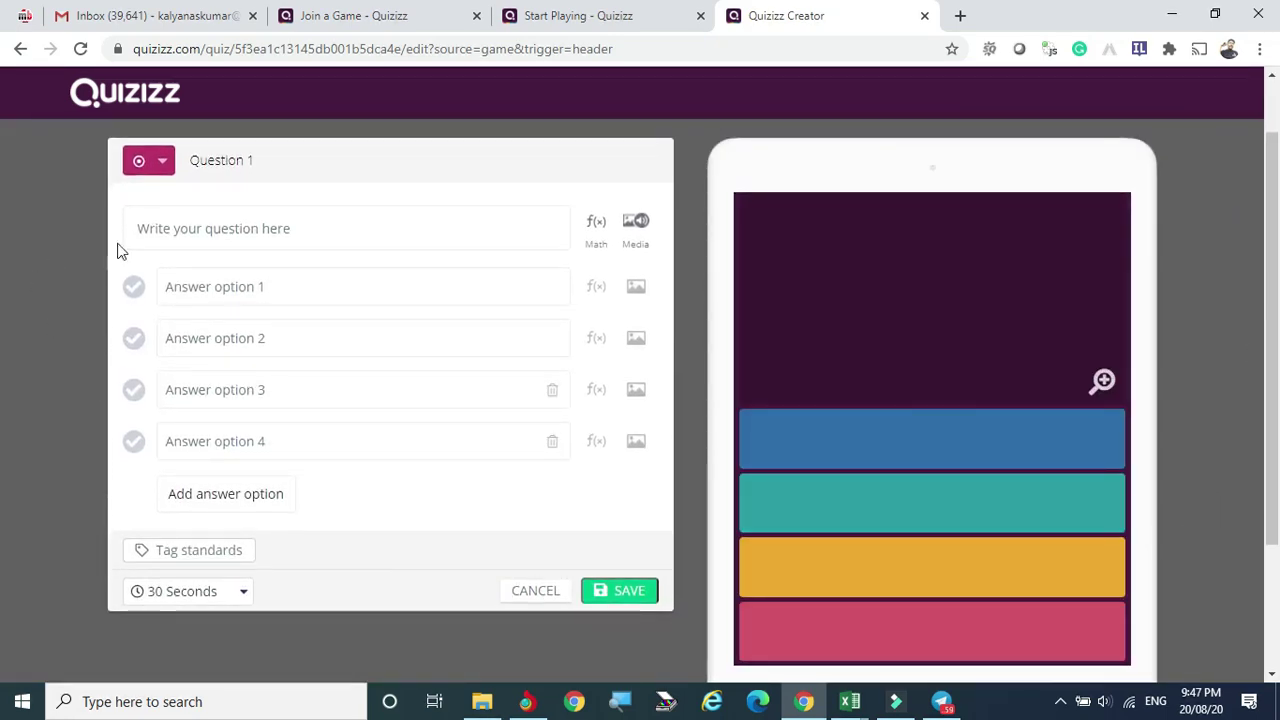
left_click(232, 229)
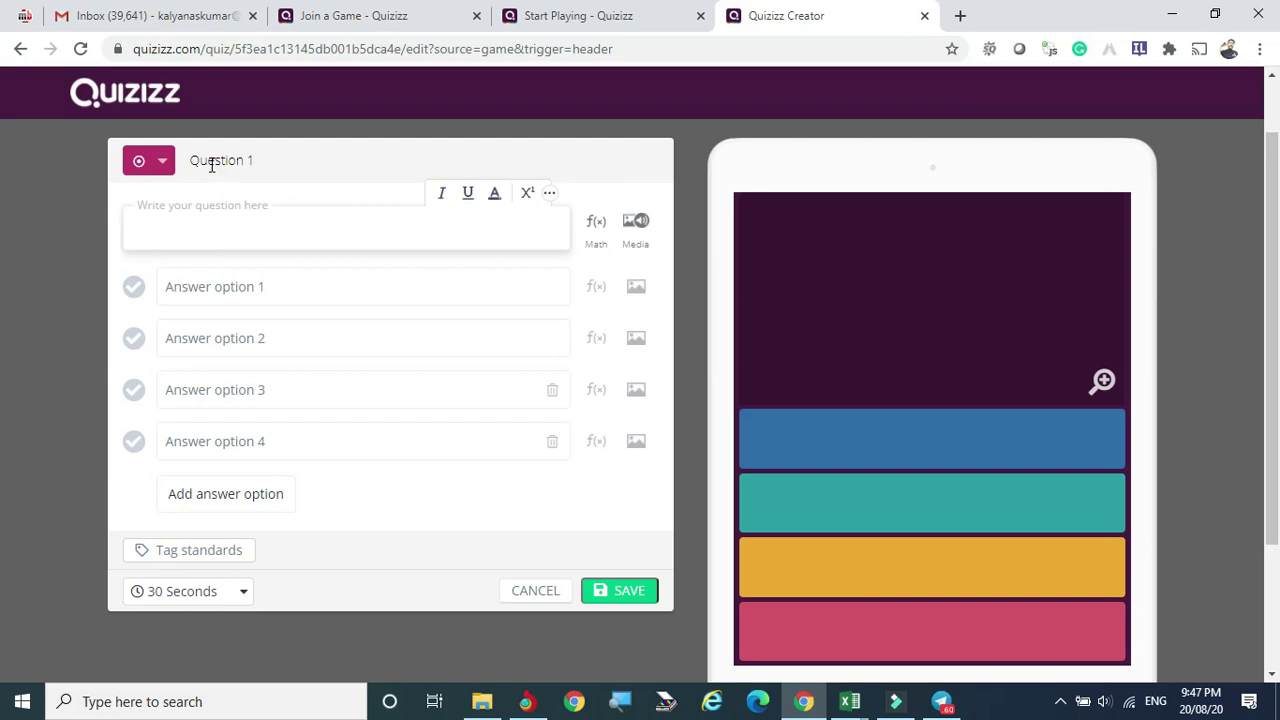
left_click(550, 193)
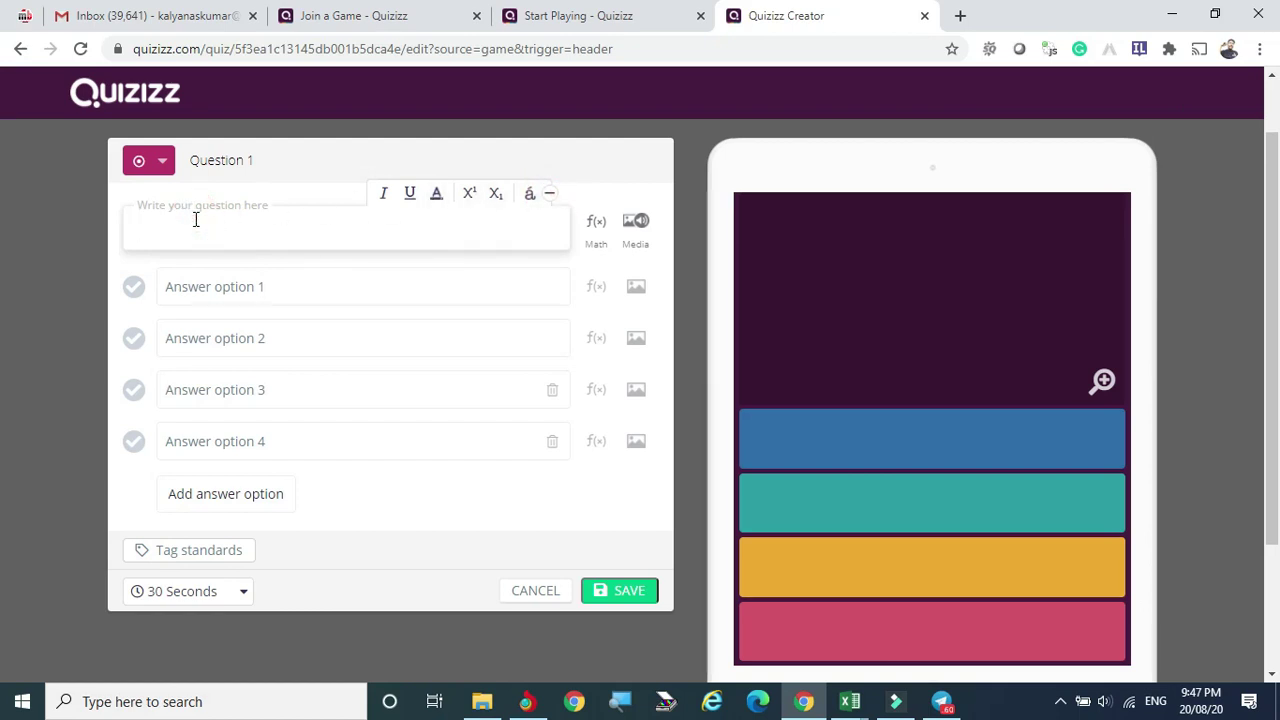
type("Waht")
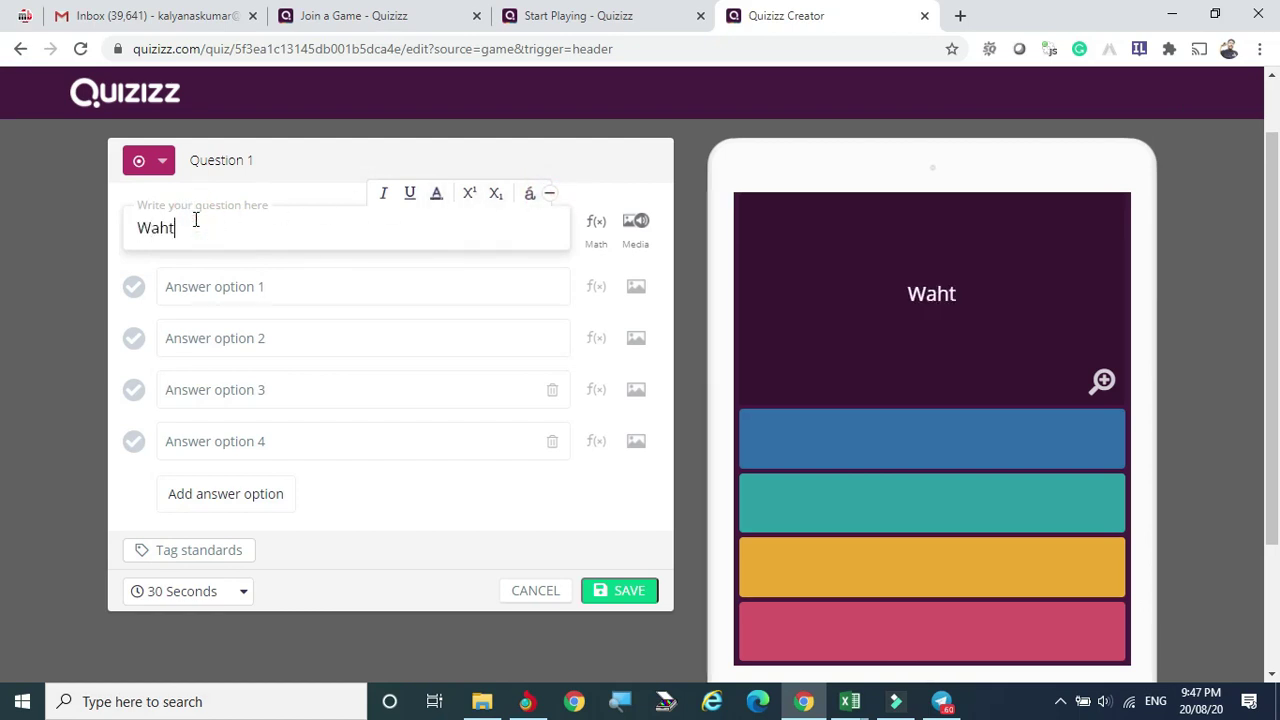
key("BackSpace")
key("BackSpace")
key("BackSpace")
type("h")
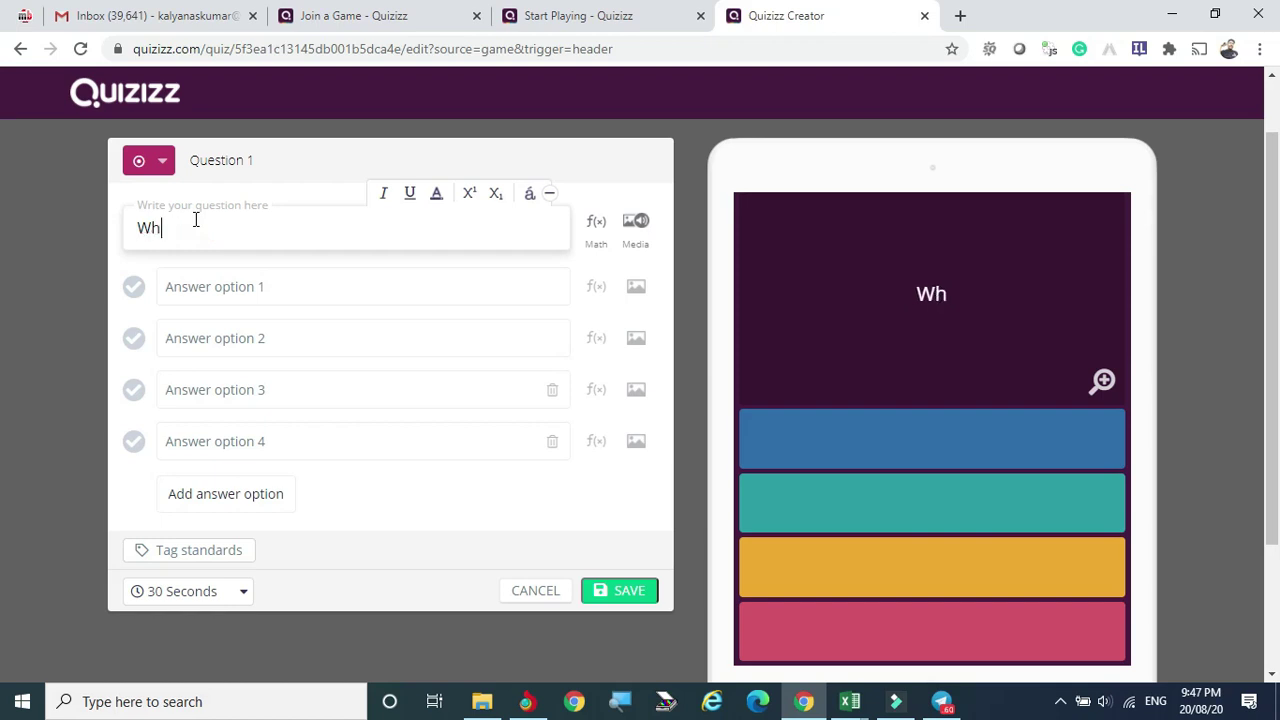
type("at is the co")
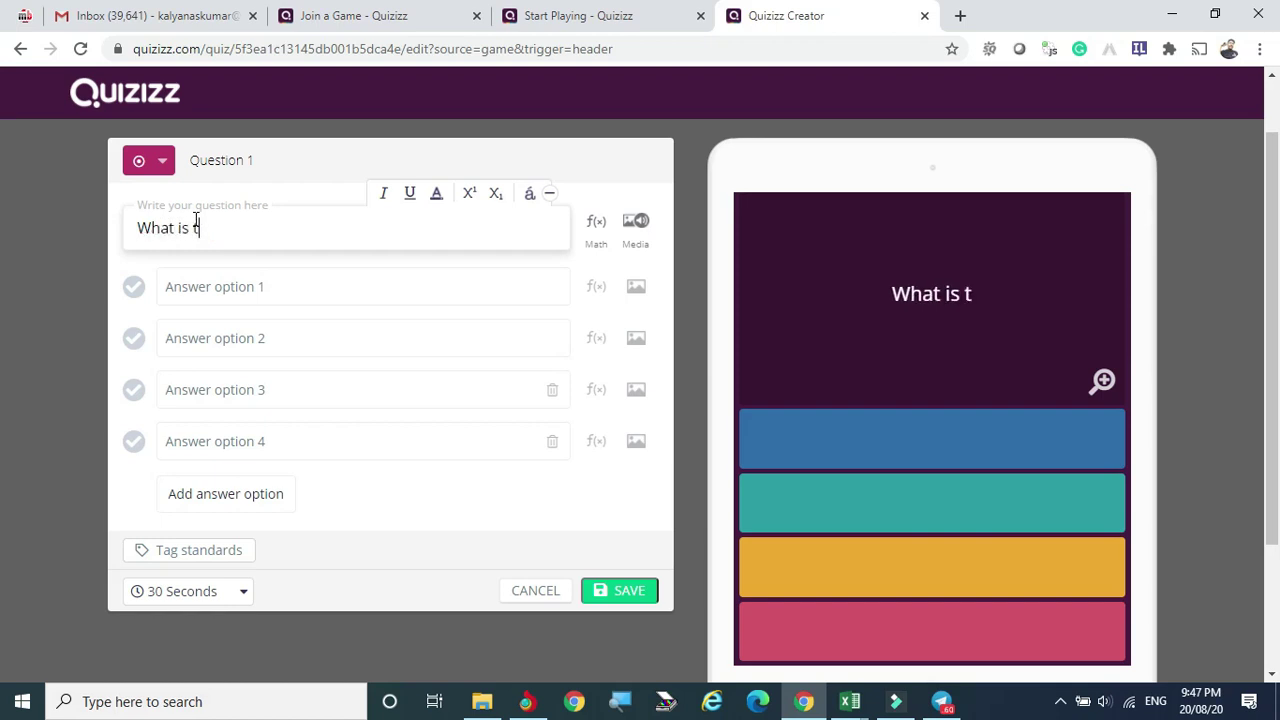
key("BackSpace")
key("BackSpace")
key("BackSpace")
key("BackSpace")
key("BackSpace")
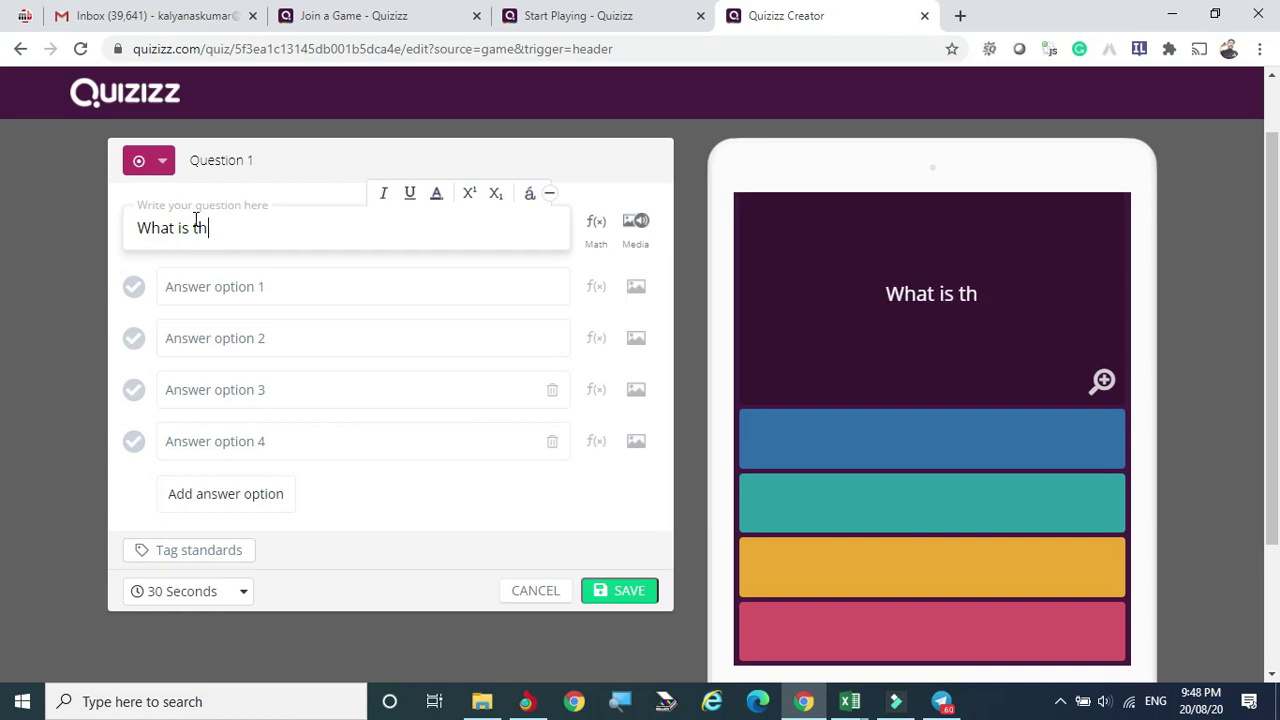
type("your name")
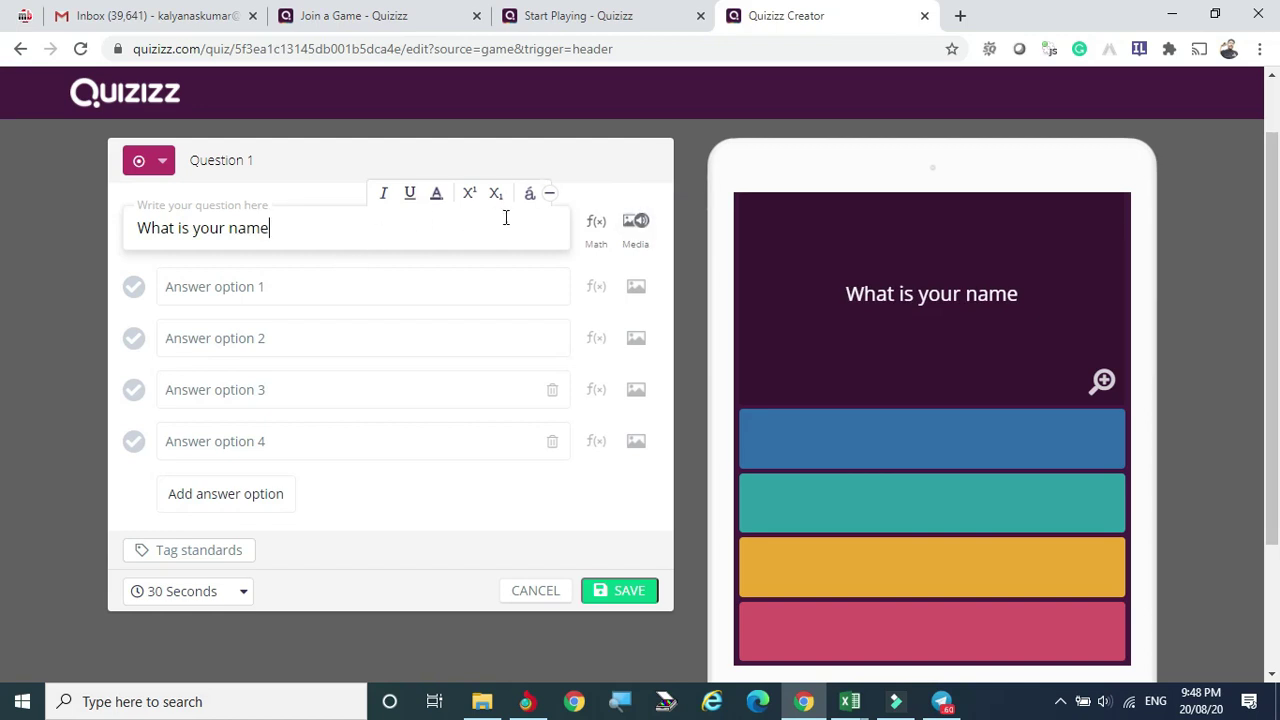
Fill the four answer options with "And", "Or", "Not" and the author's first name.
left_click(266, 290)
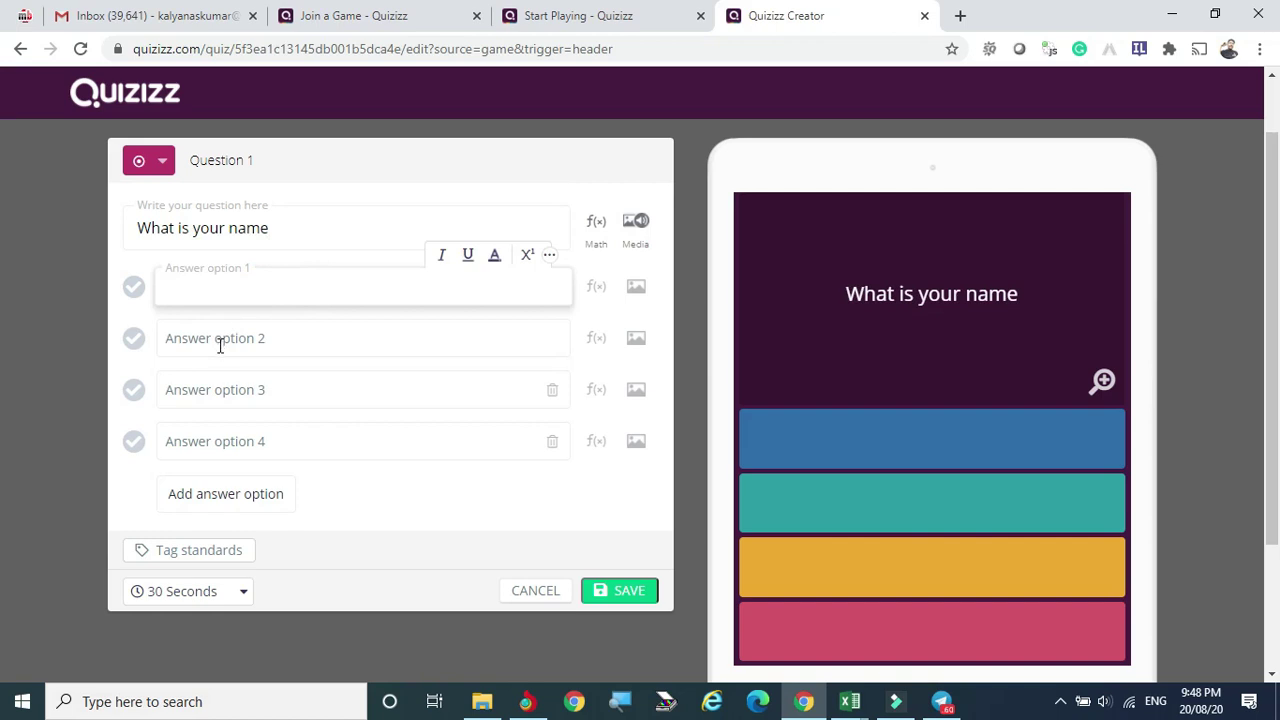
left_click(216, 338)
left_click(201, 389)
left_click(215, 283)
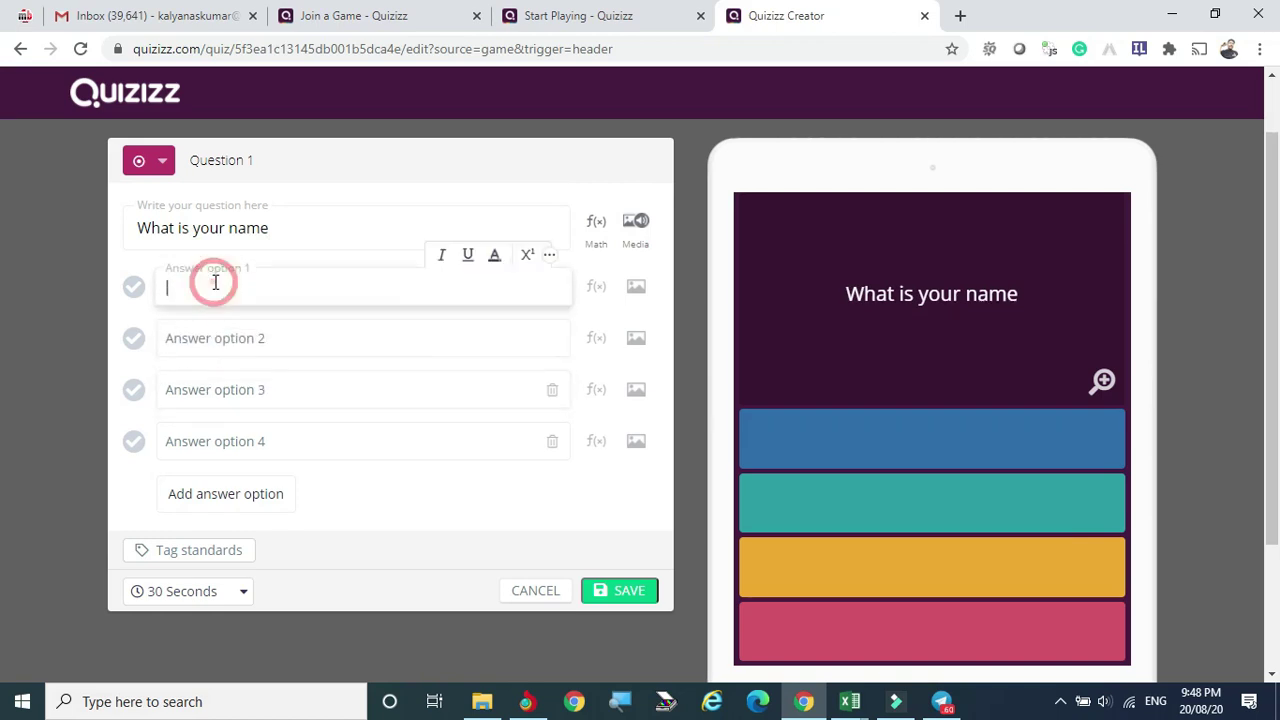
type("And")
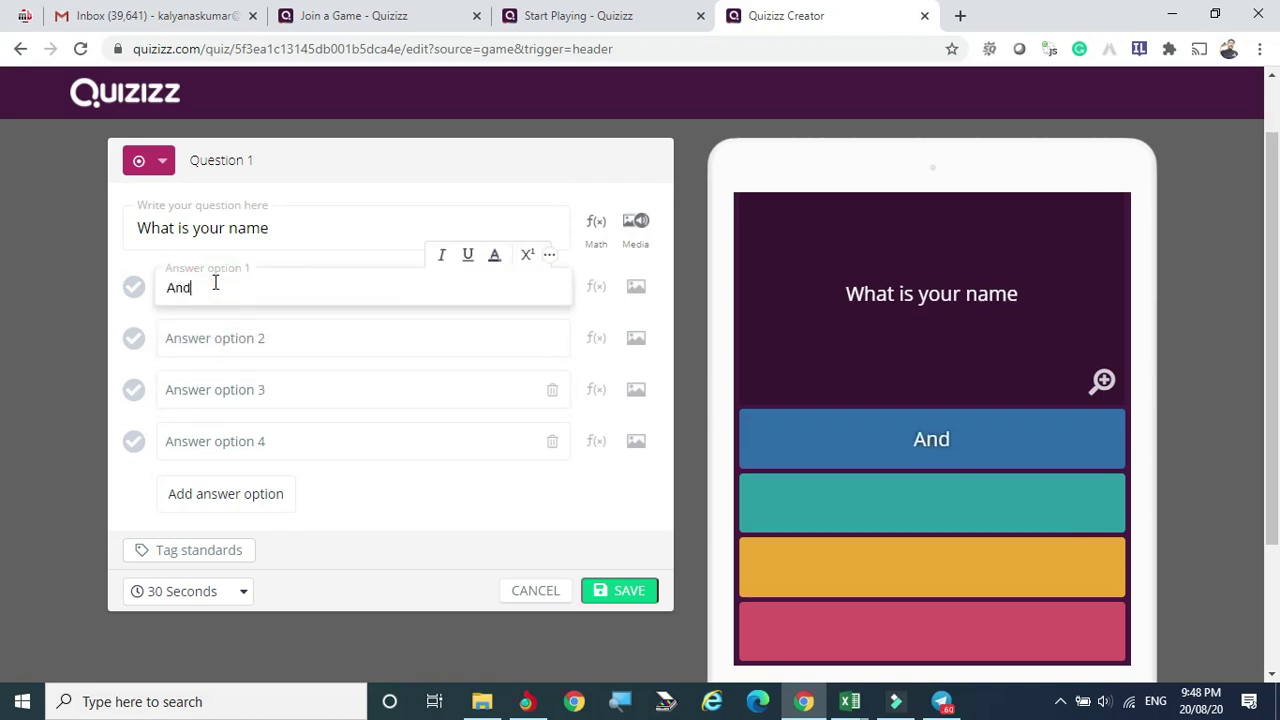
left_click(210, 338)
type("Or")
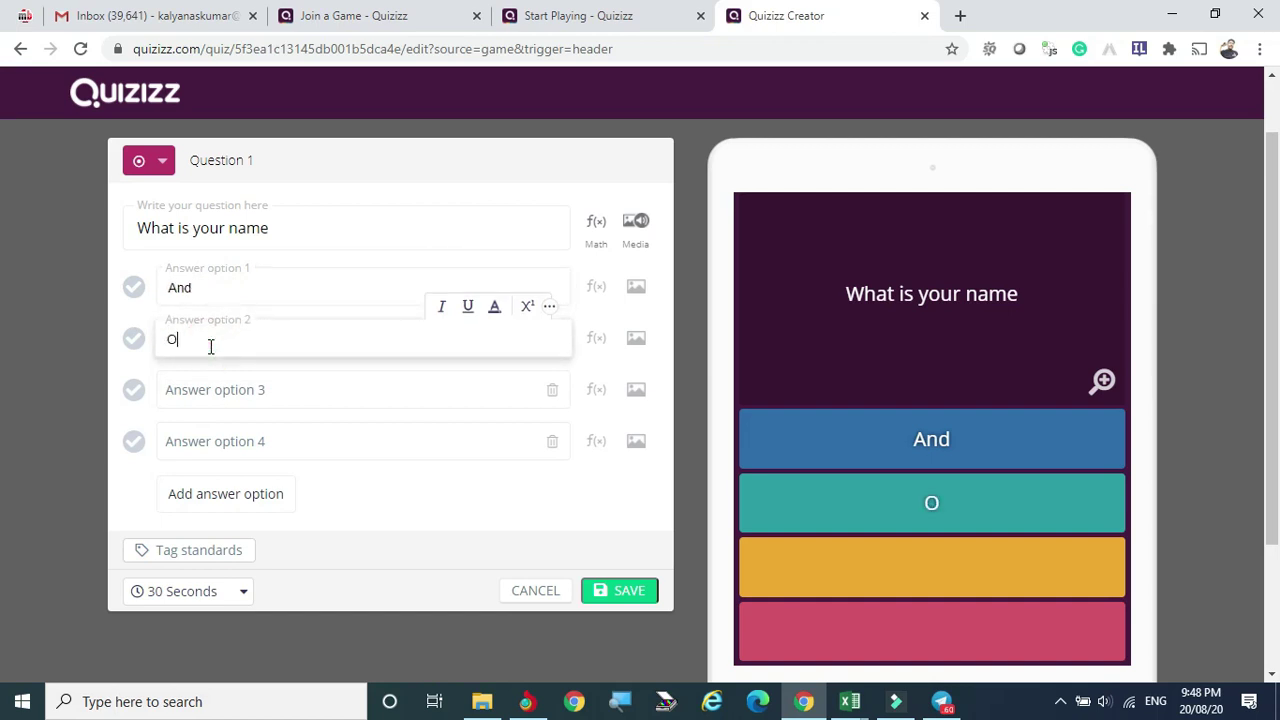
left_click(201, 376)
type("Not")
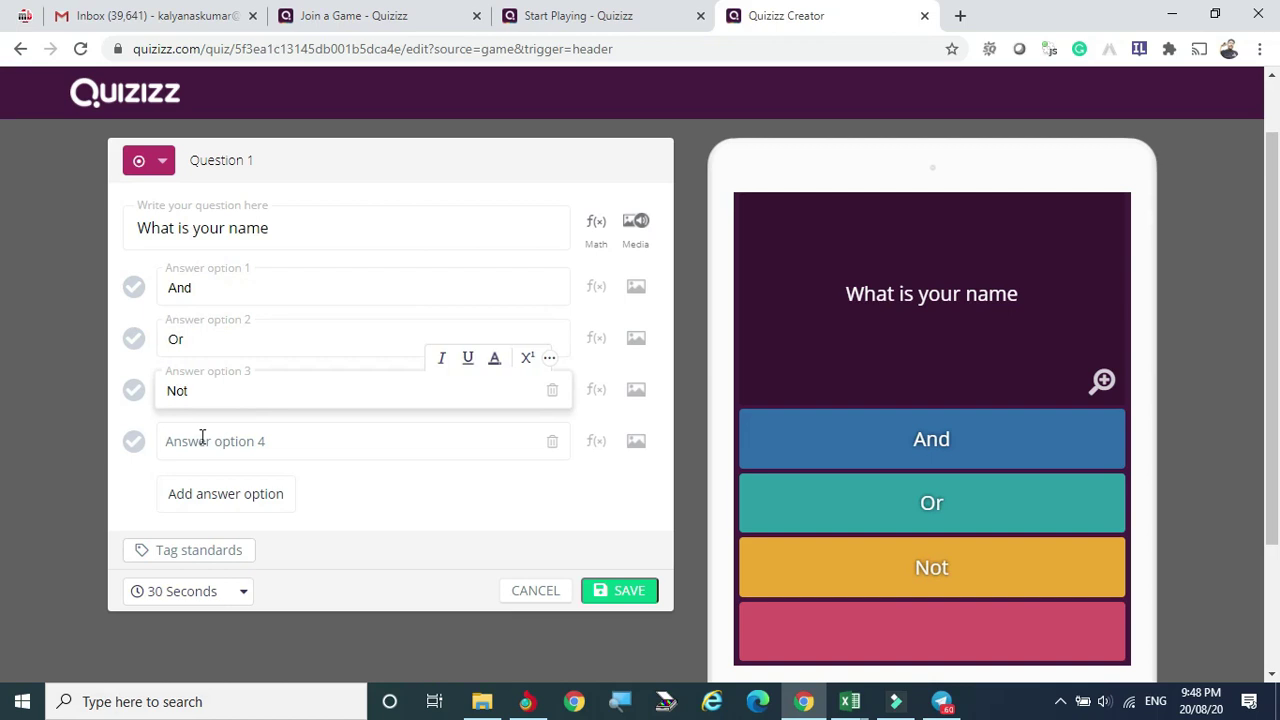
left_click(202, 437)
type("Kl")
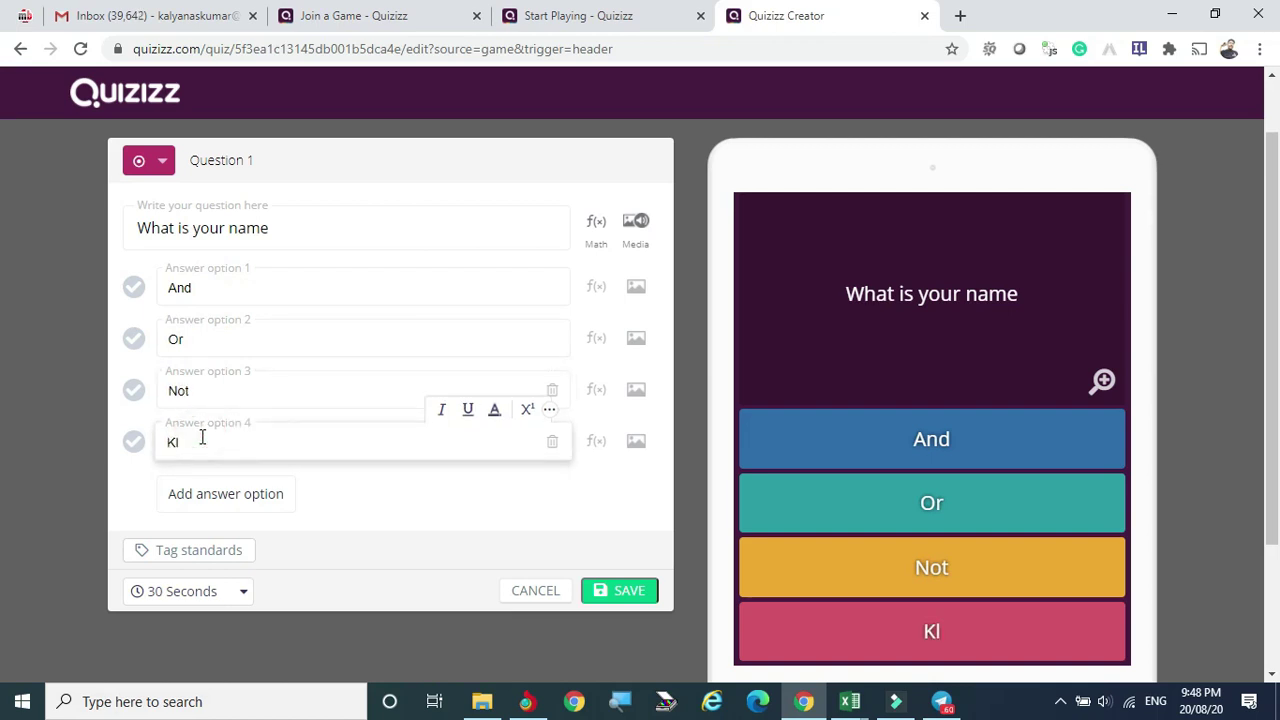
type("alyan")
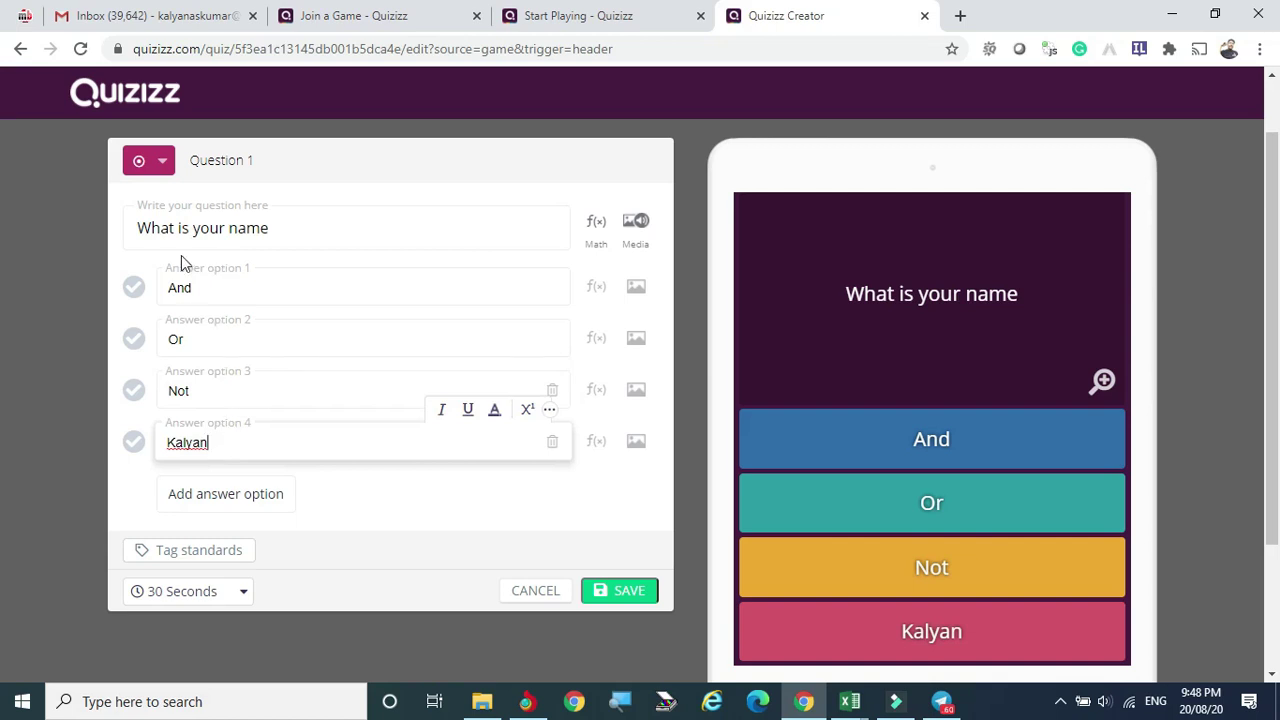
Mark the fourth answer as correct, set the question's time limit to 5 seconds and save the question.
left_click(134, 443)
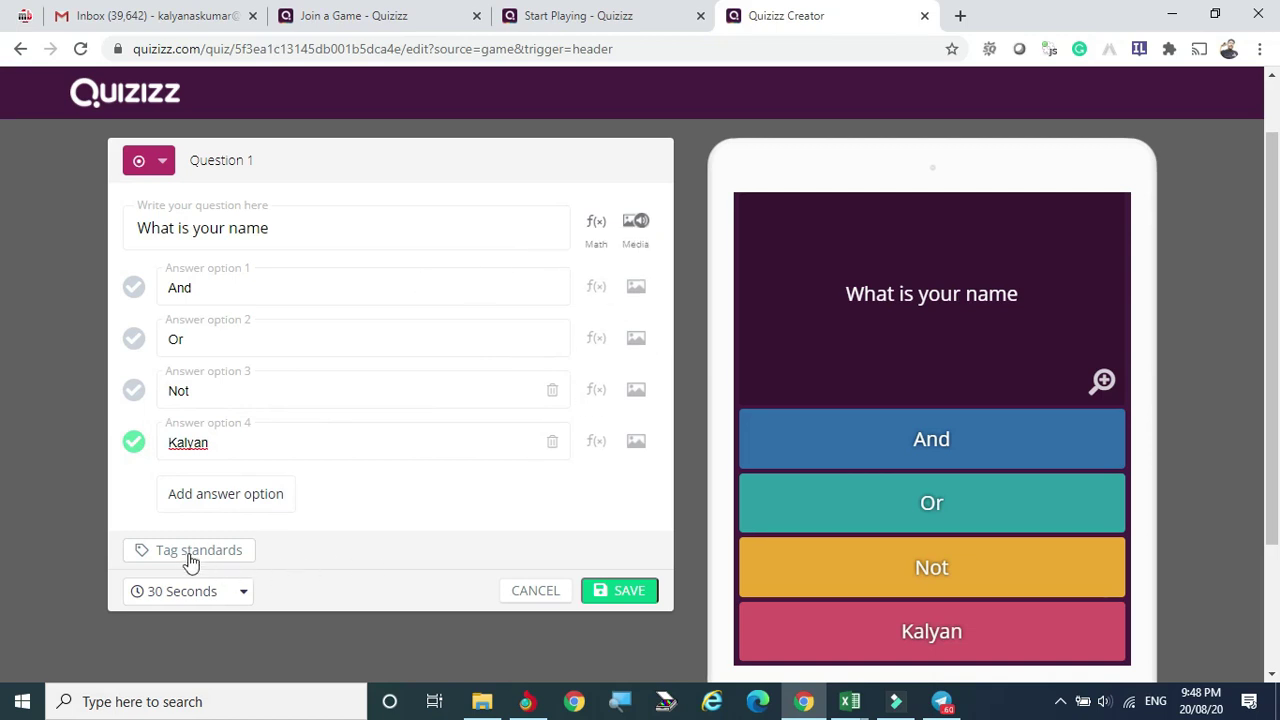
left_click(244, 596)
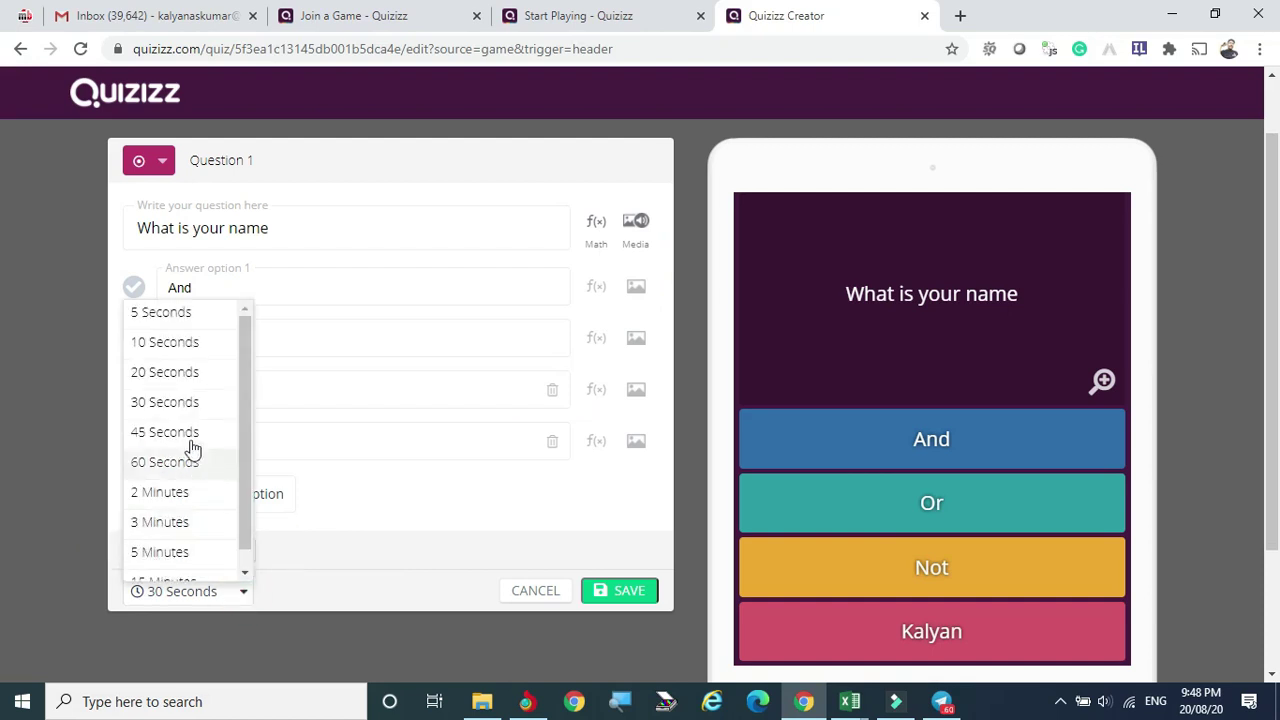
left_click(167, 320)
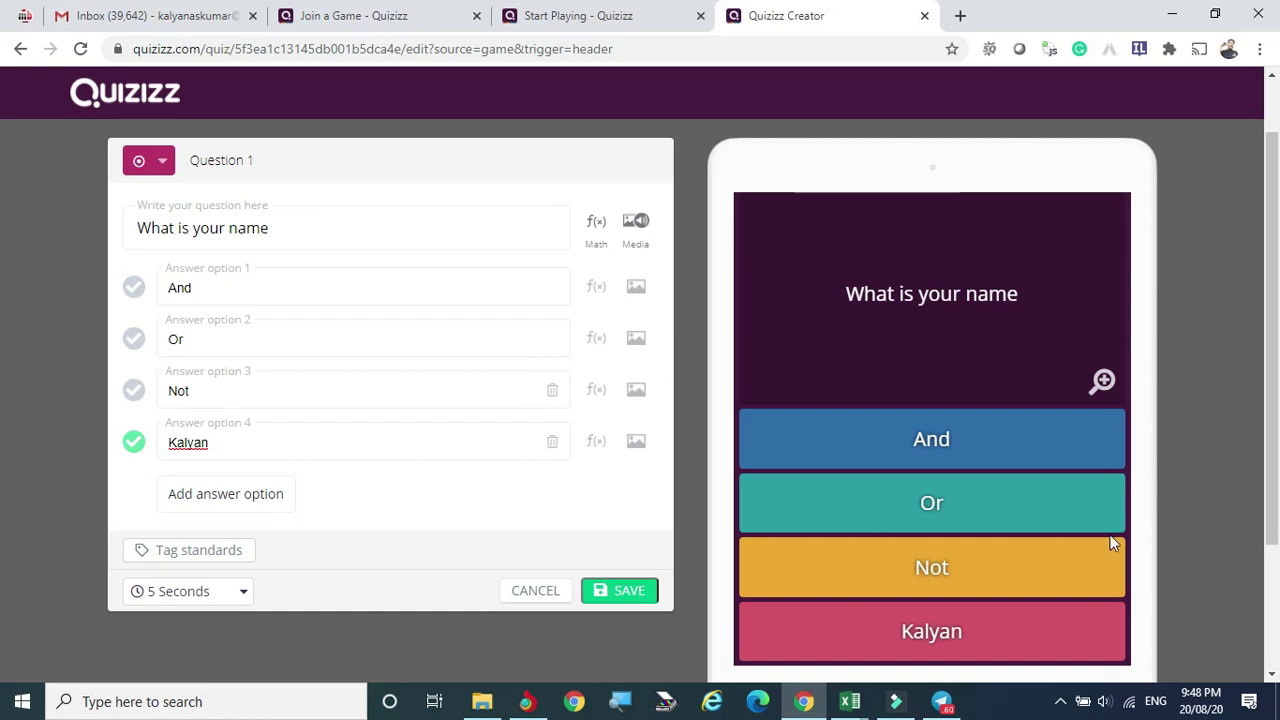
left_click(620, 593)
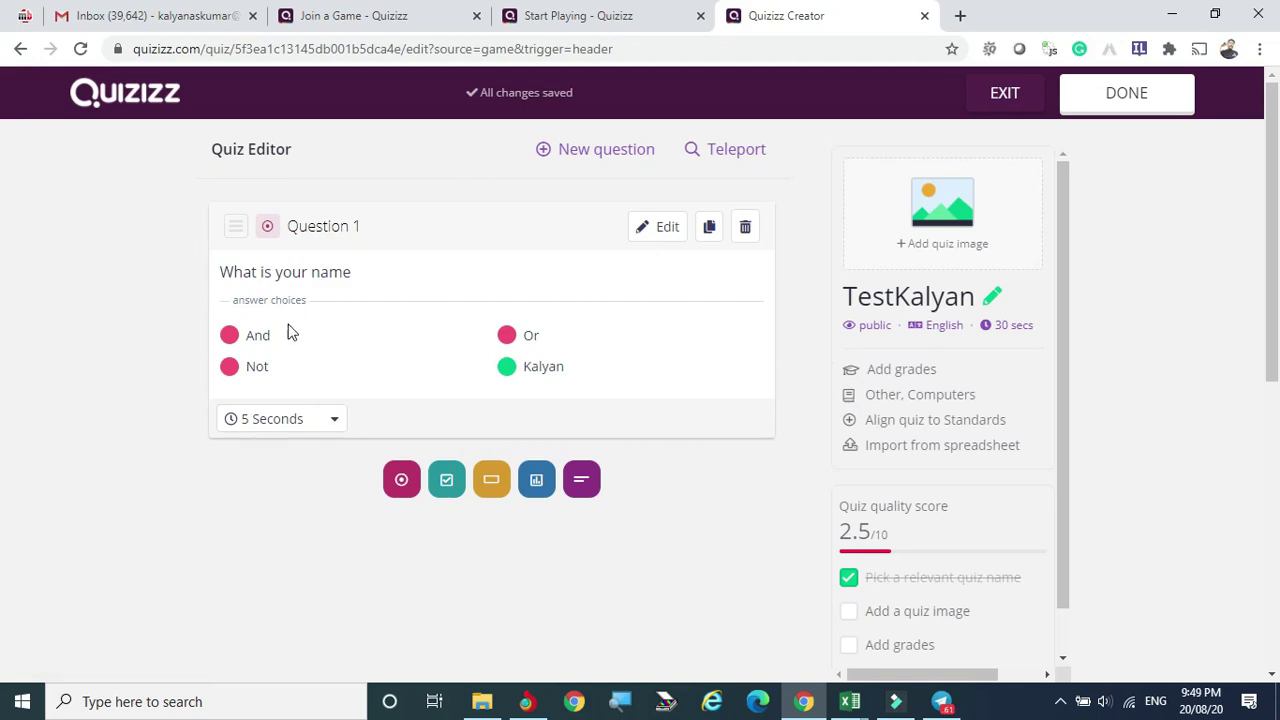
left_click(447, 480)
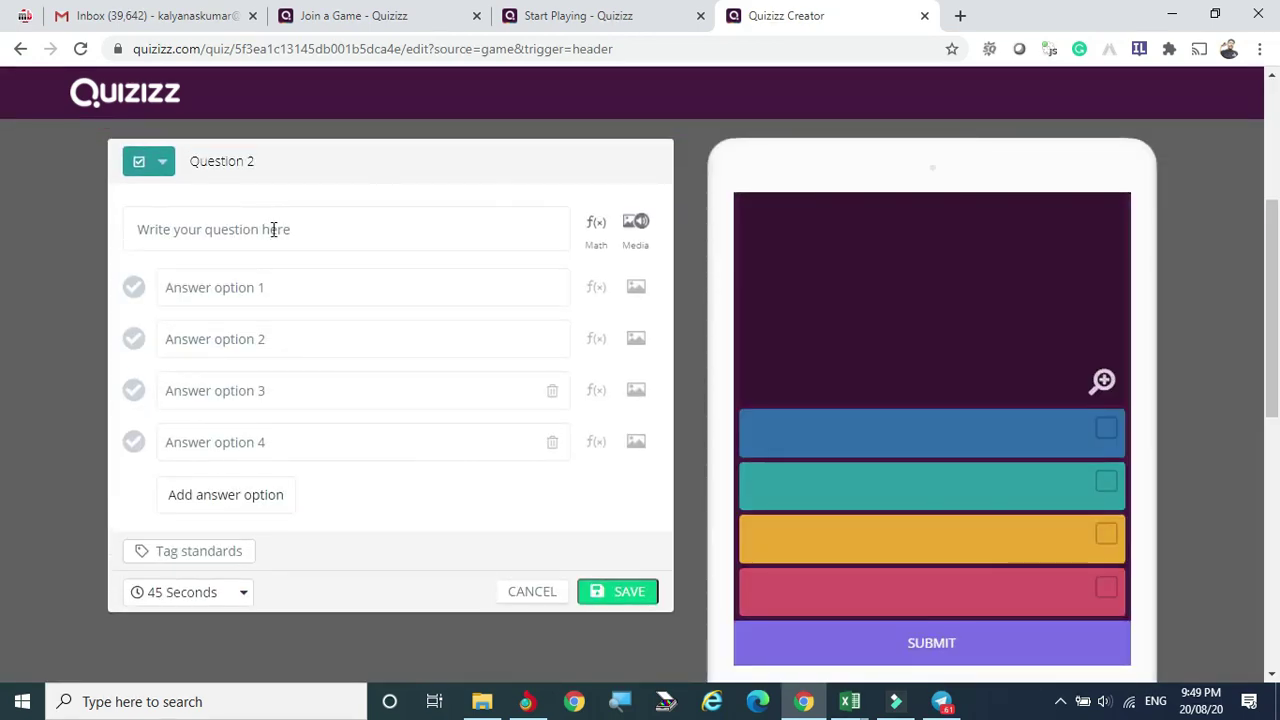
left_click(273, 229)
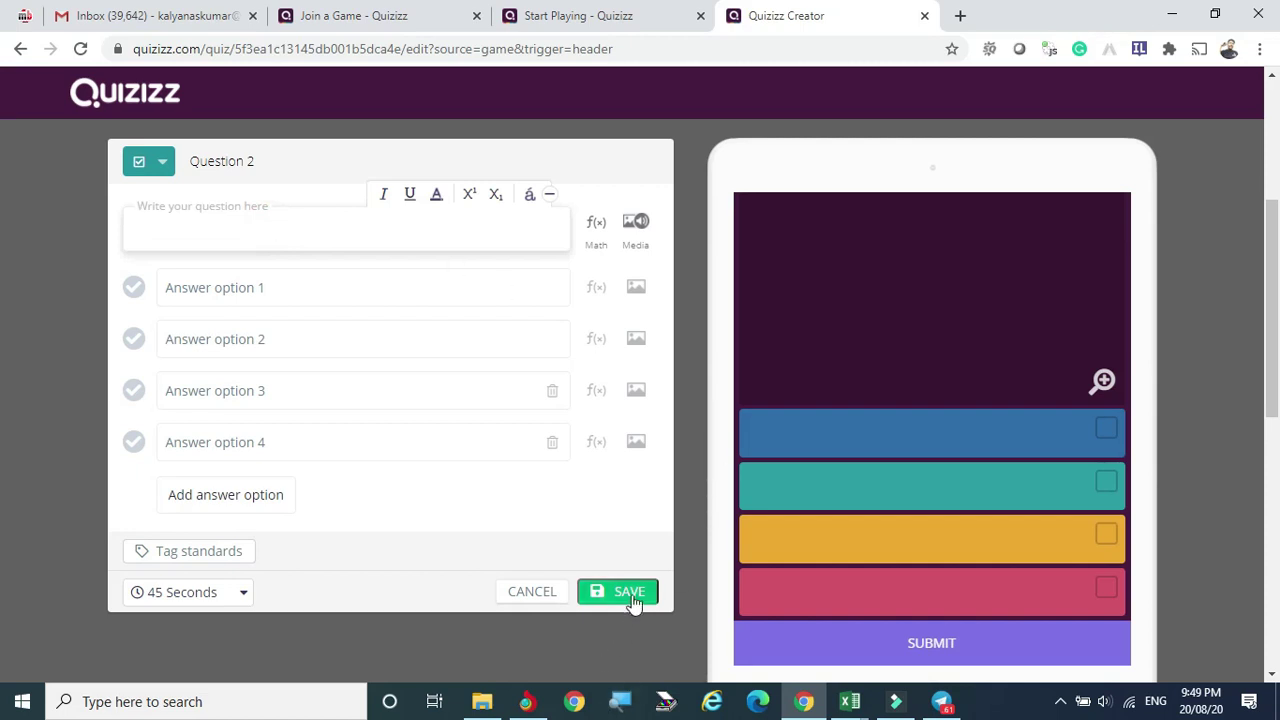
left_click(530, 592)
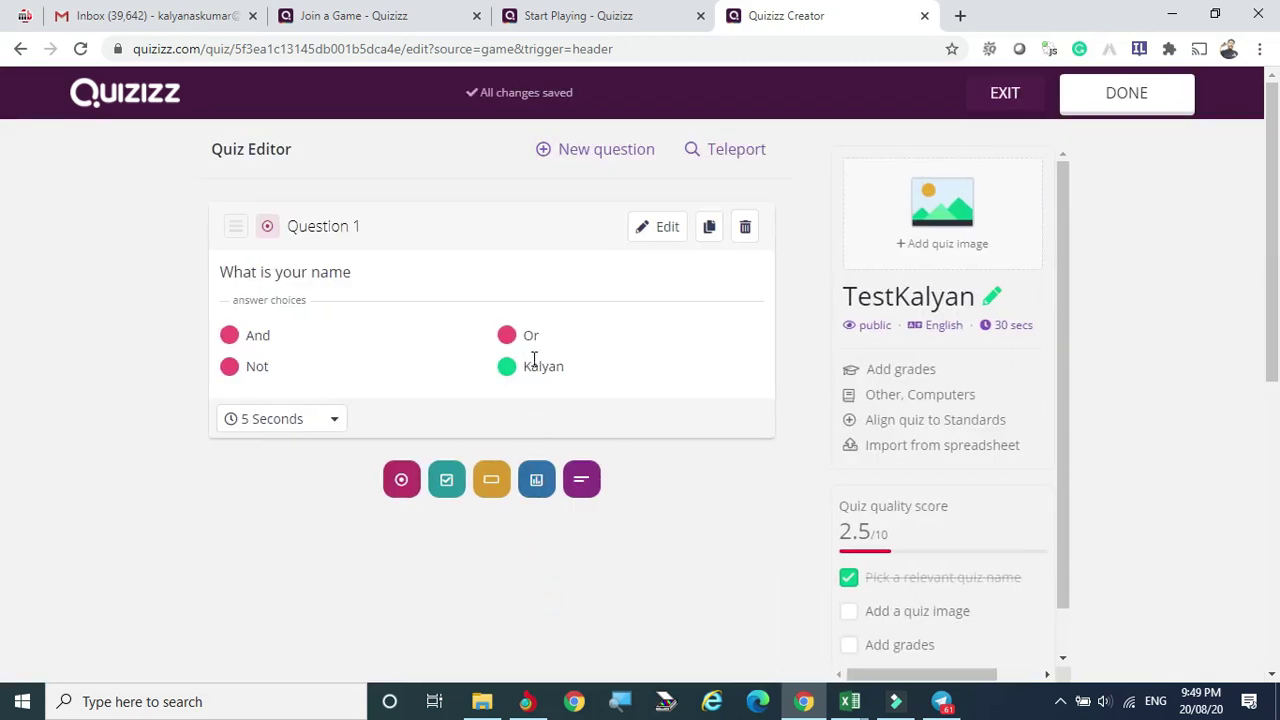
Finish the quiz with University as both the from and to grade and save the quiz details.
left_click(1136, 97)
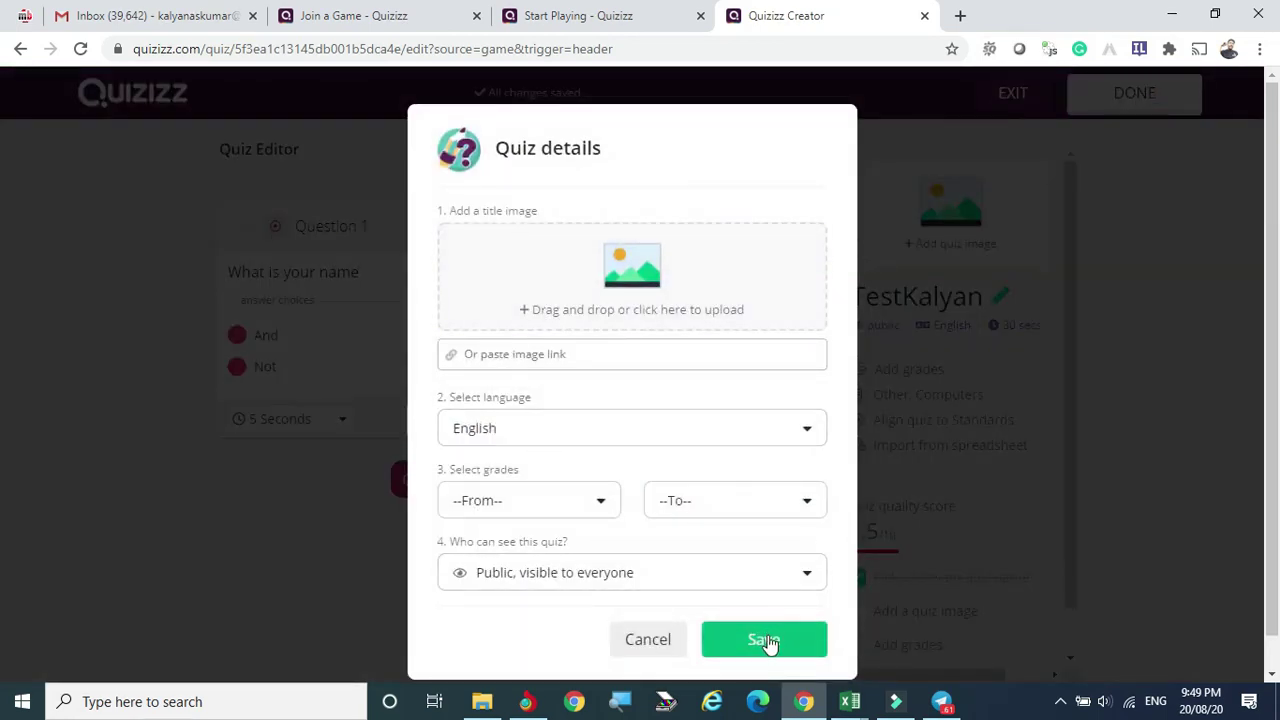
left_click(766, 642)
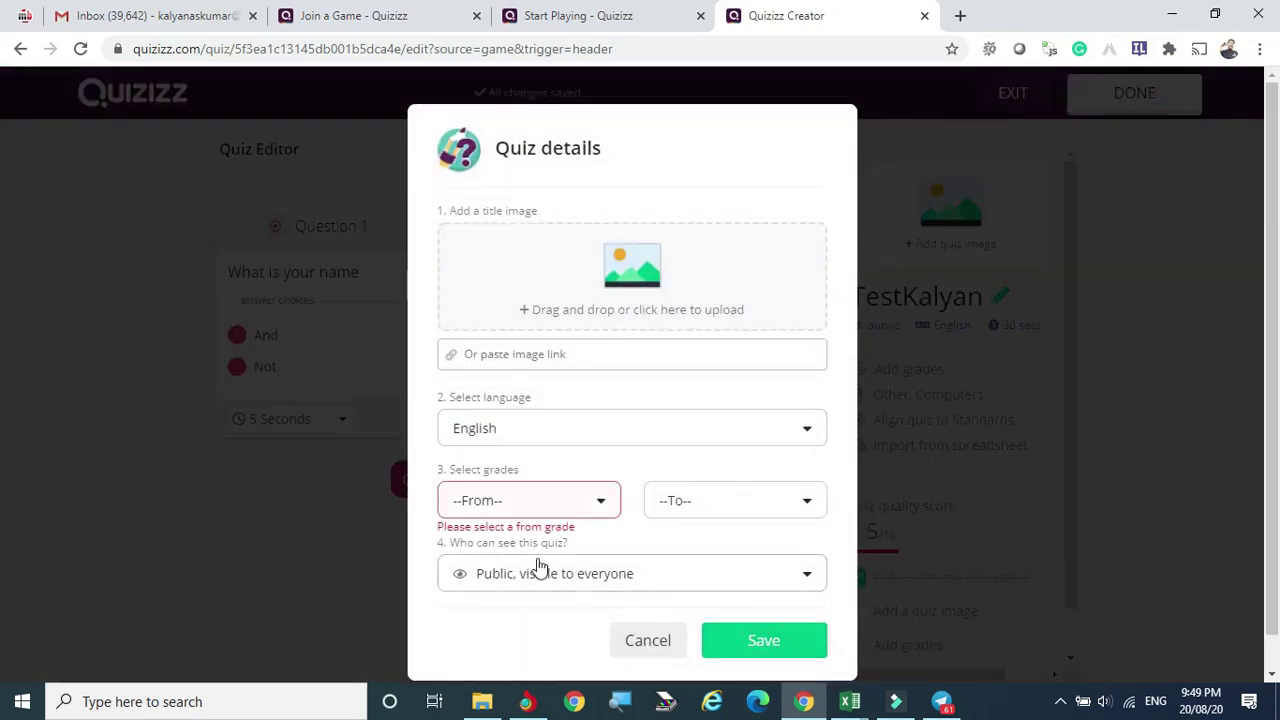
left_click(536, 510)
scroll(508, 614, "down", 5)
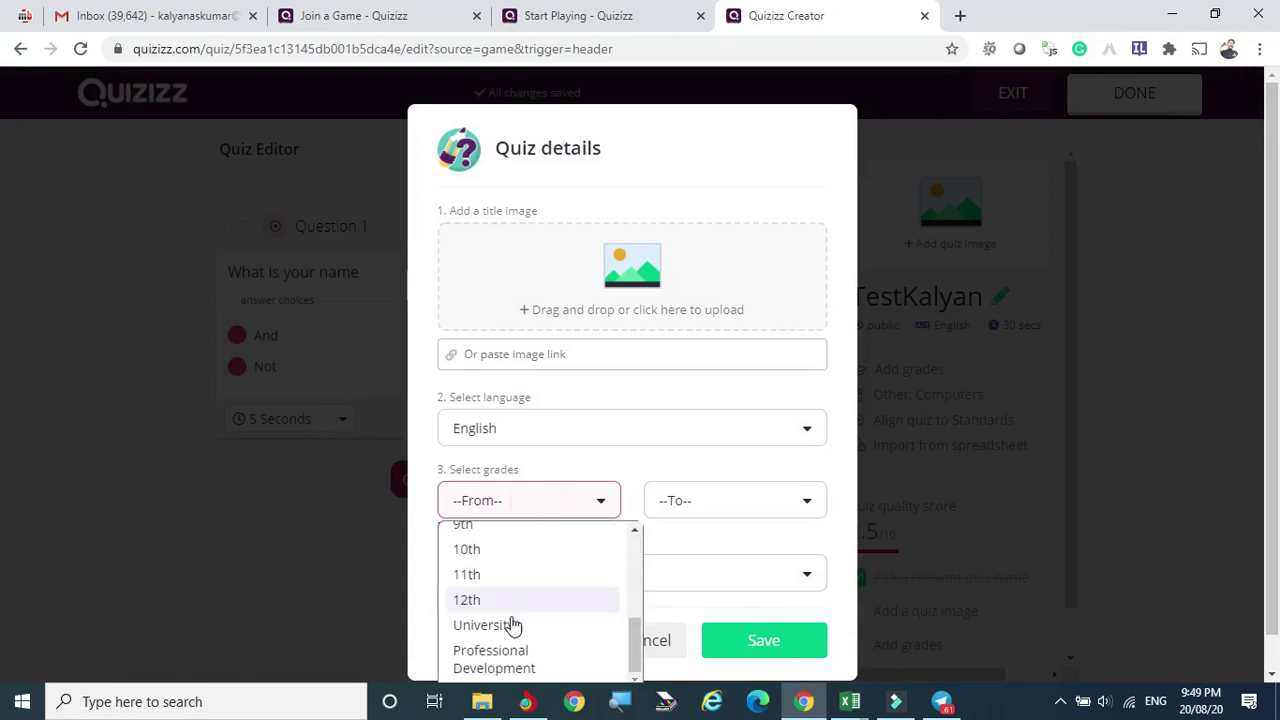
left_click(483, 625)
left_click(720, 505)
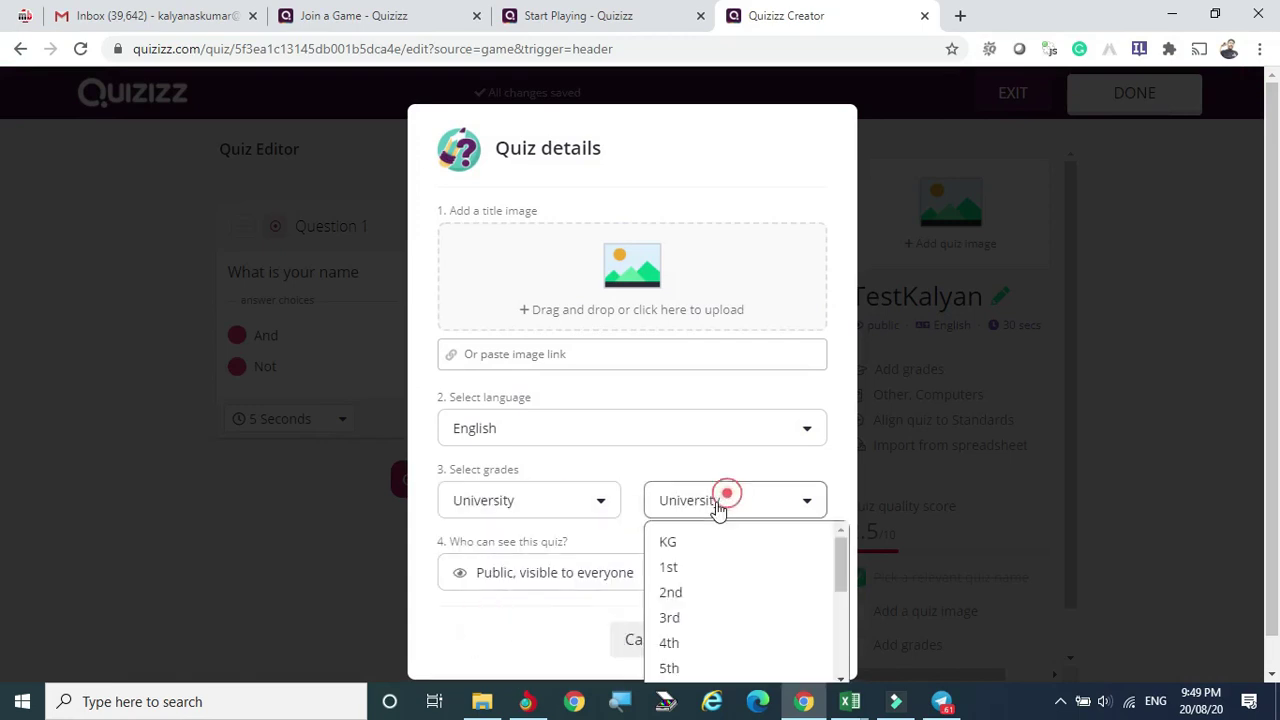
scroll(665, 610, "down", 5)
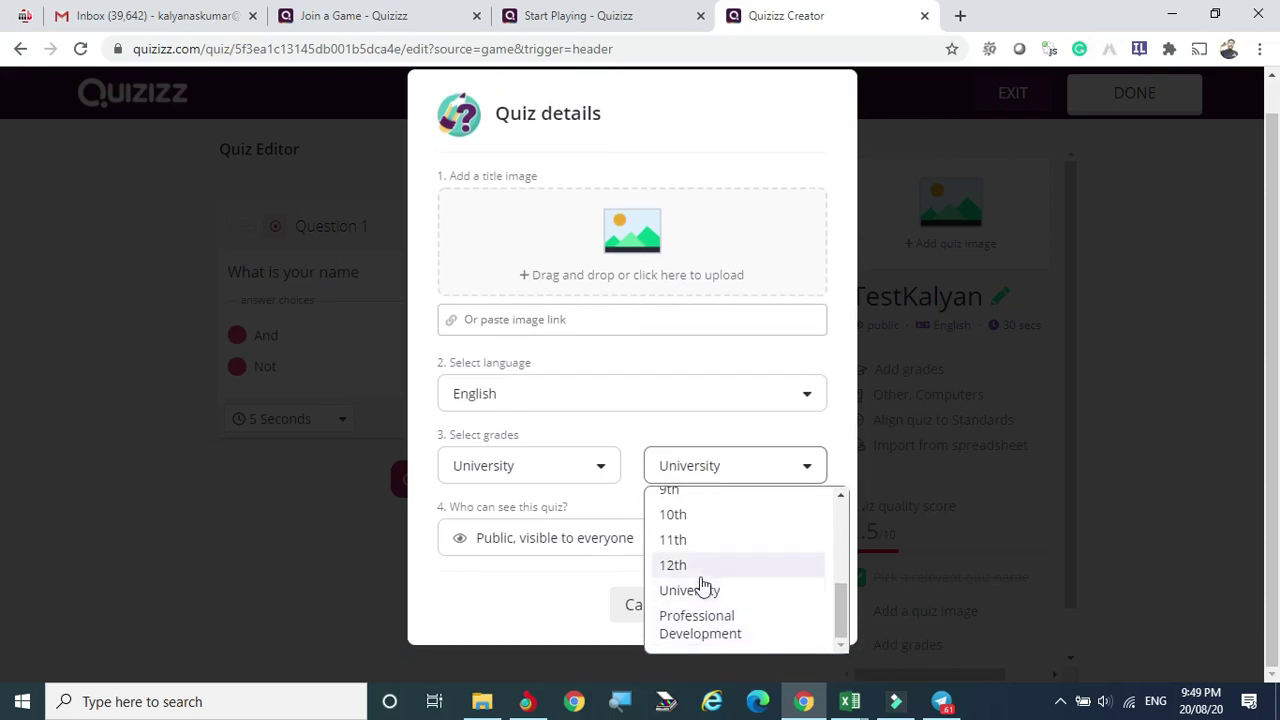
left_click(700, 588)
left_click(766, 608)
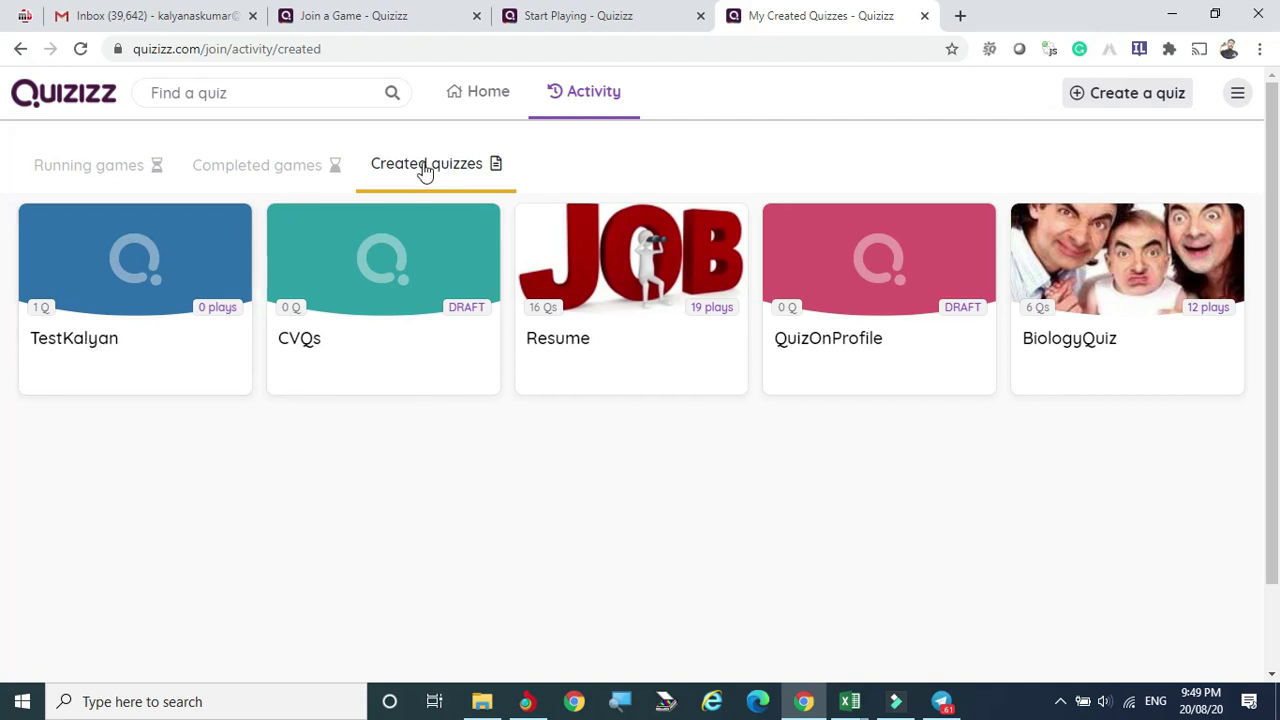
Open the new one-question quiz from the created quizzes and bring up its share link.
left_click(142, 270)
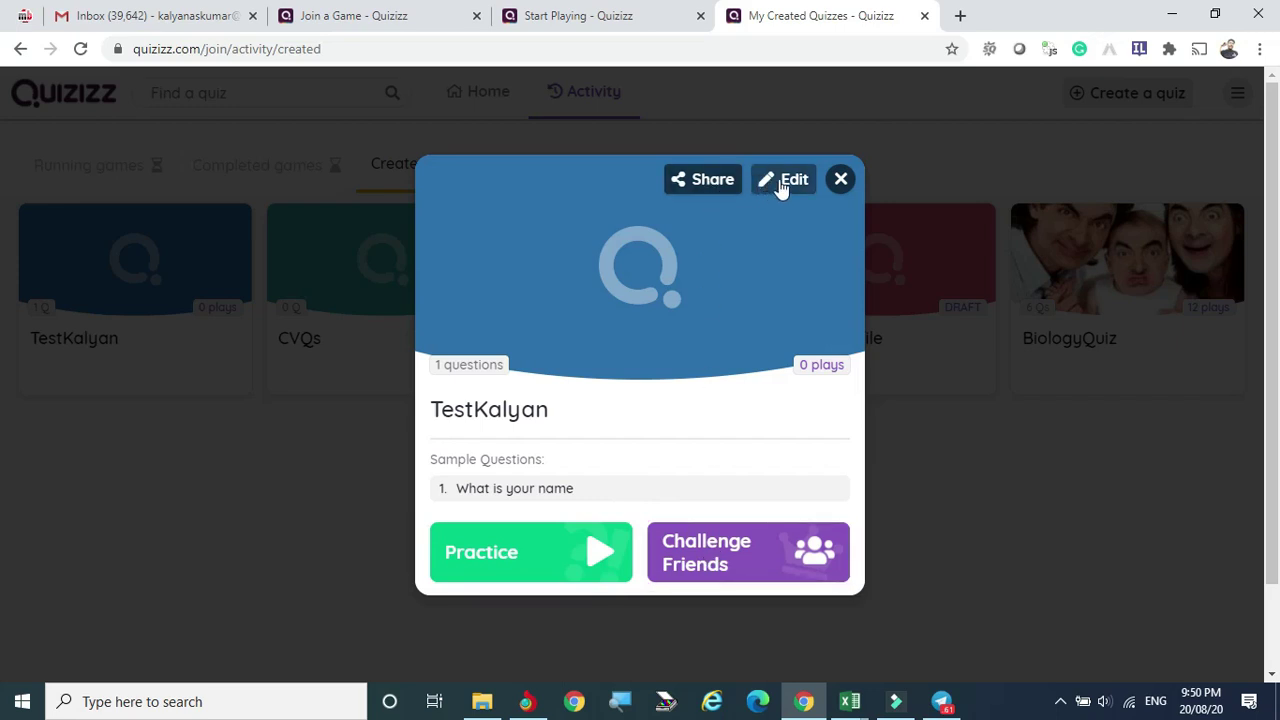
left_click(713, 186)
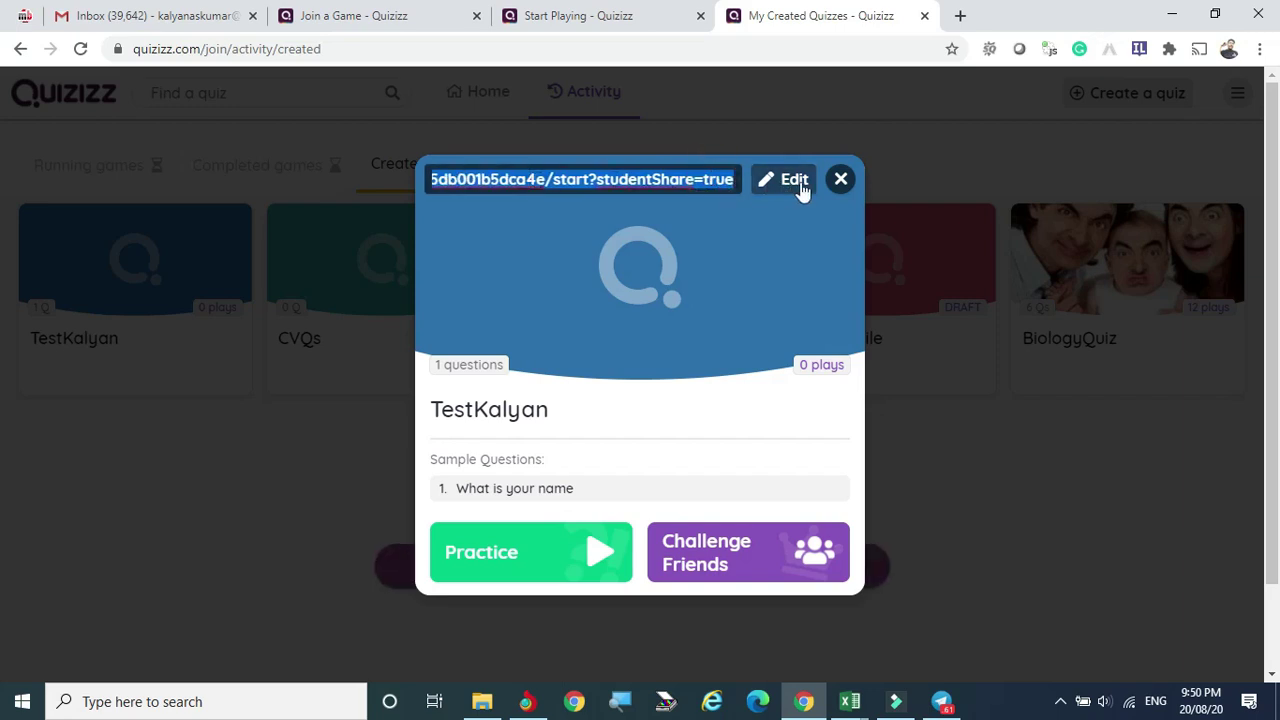
left_click(806, 232)
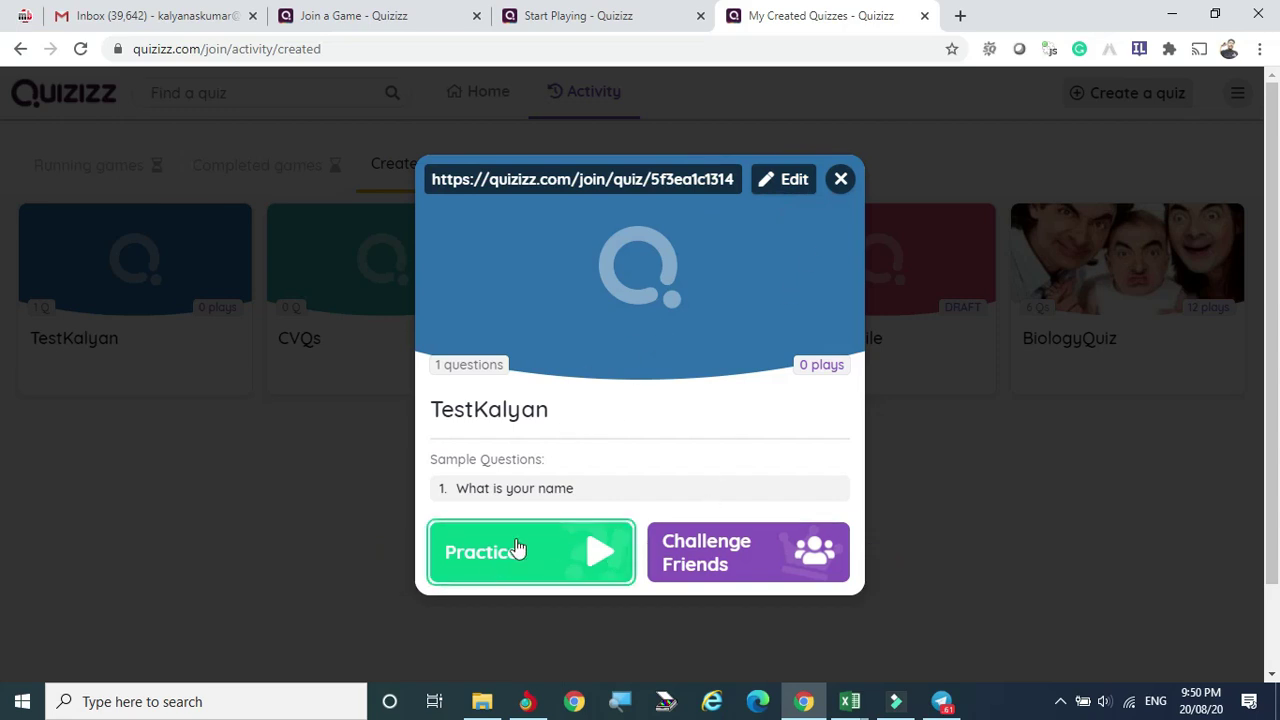
Create and start a Challenge Friends game from the quiz, and highlight the join address and game code for inviting friends.
left_click(685, 563)
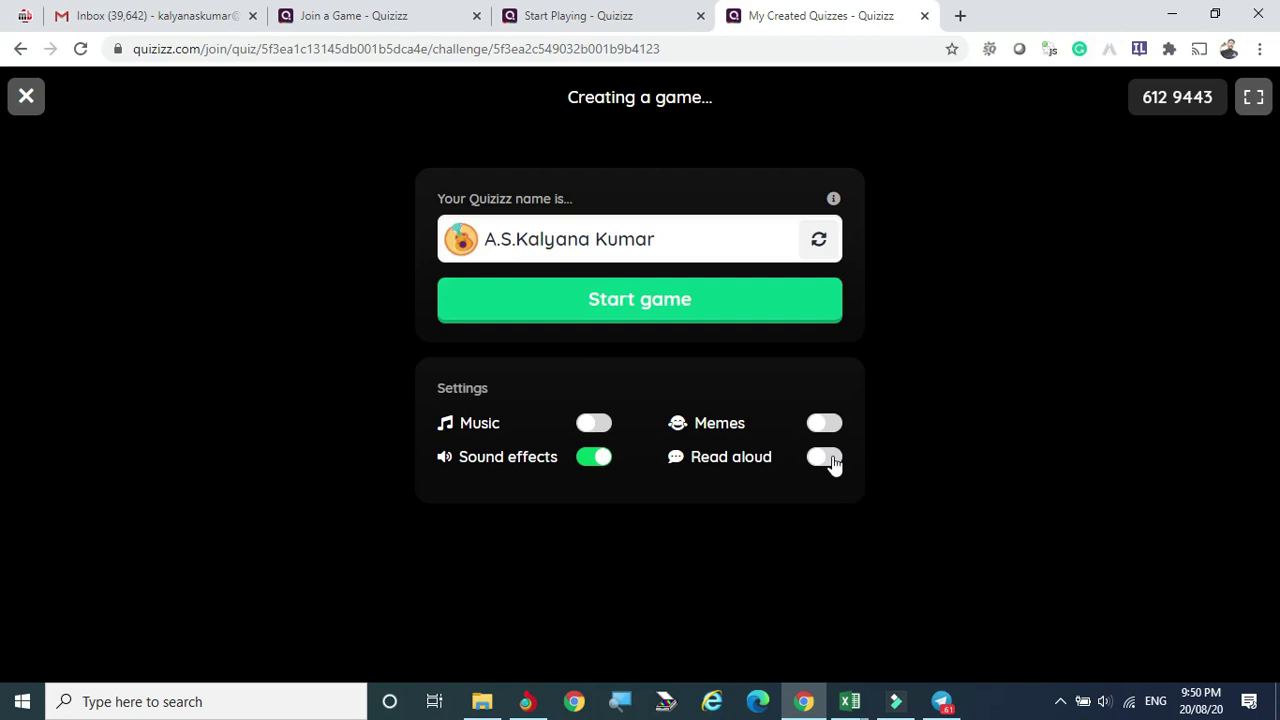
left_click(632, 305)
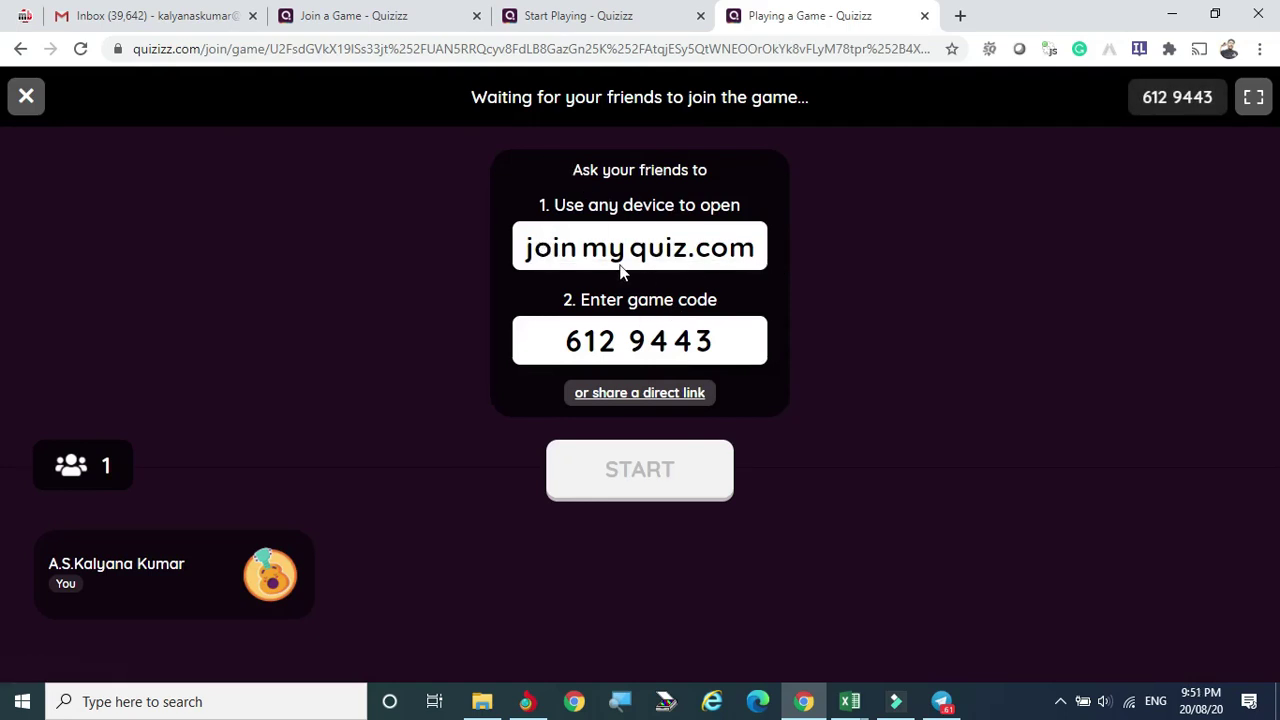
left_click_drag(528, 255, 766, 340)
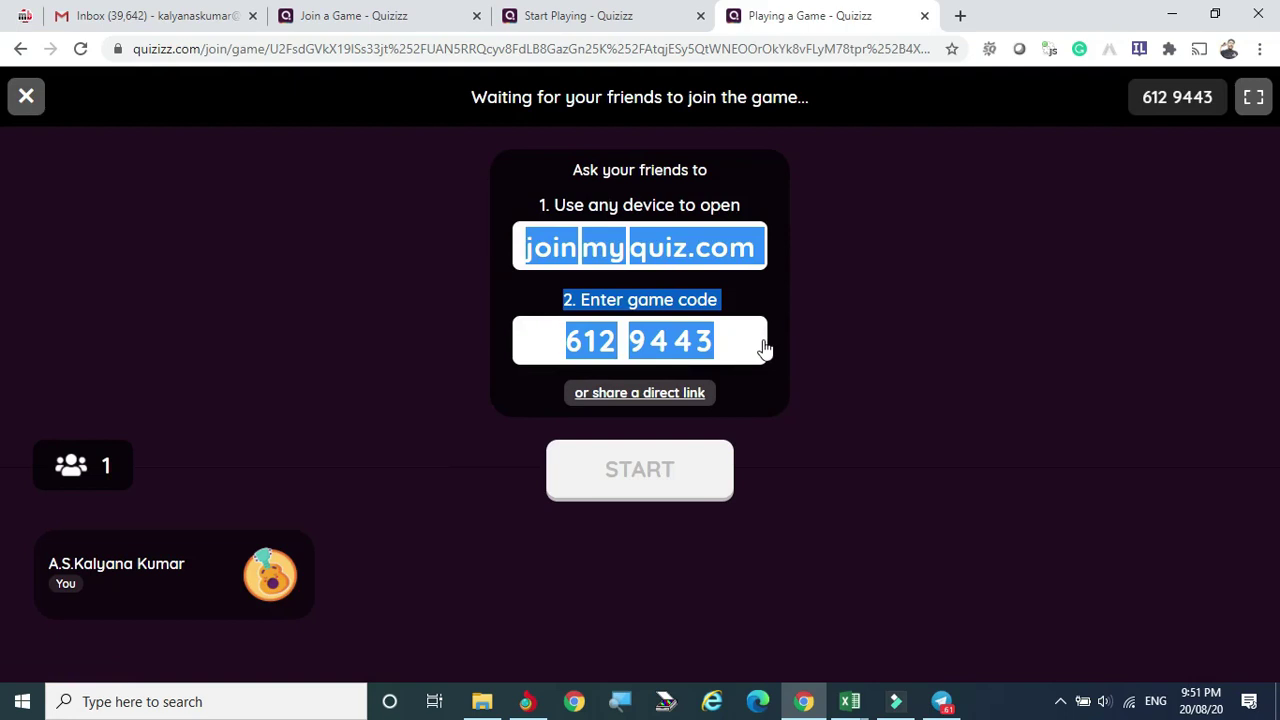
Clear the highlighted game details and copy the direct link for sharing the challenge game.
left_click(964, 300)
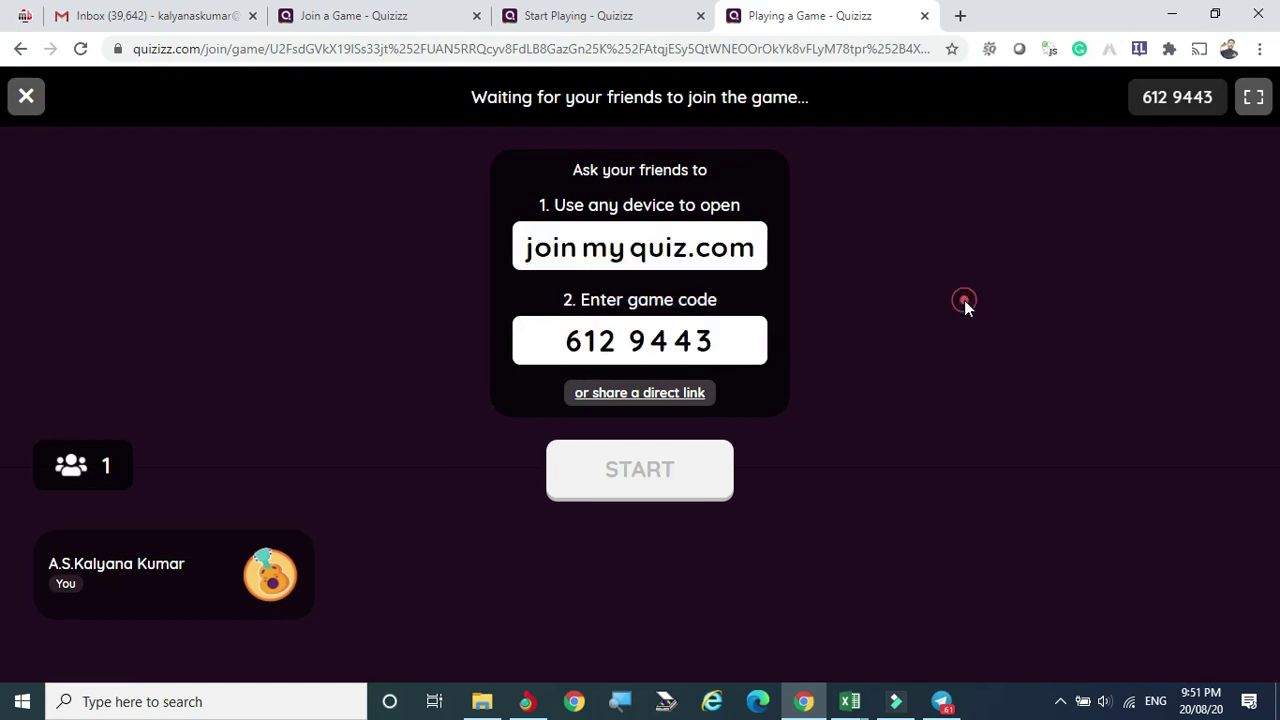
left_click(633, 398)
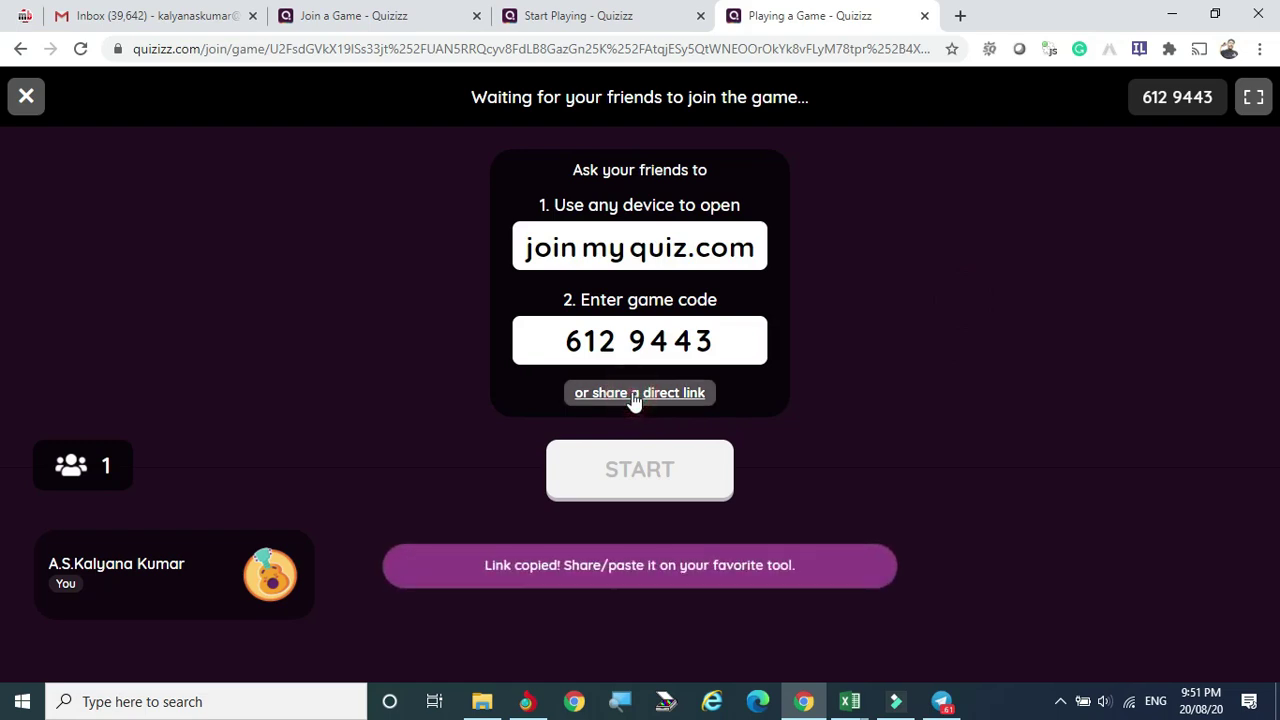
left_click(557, 566)
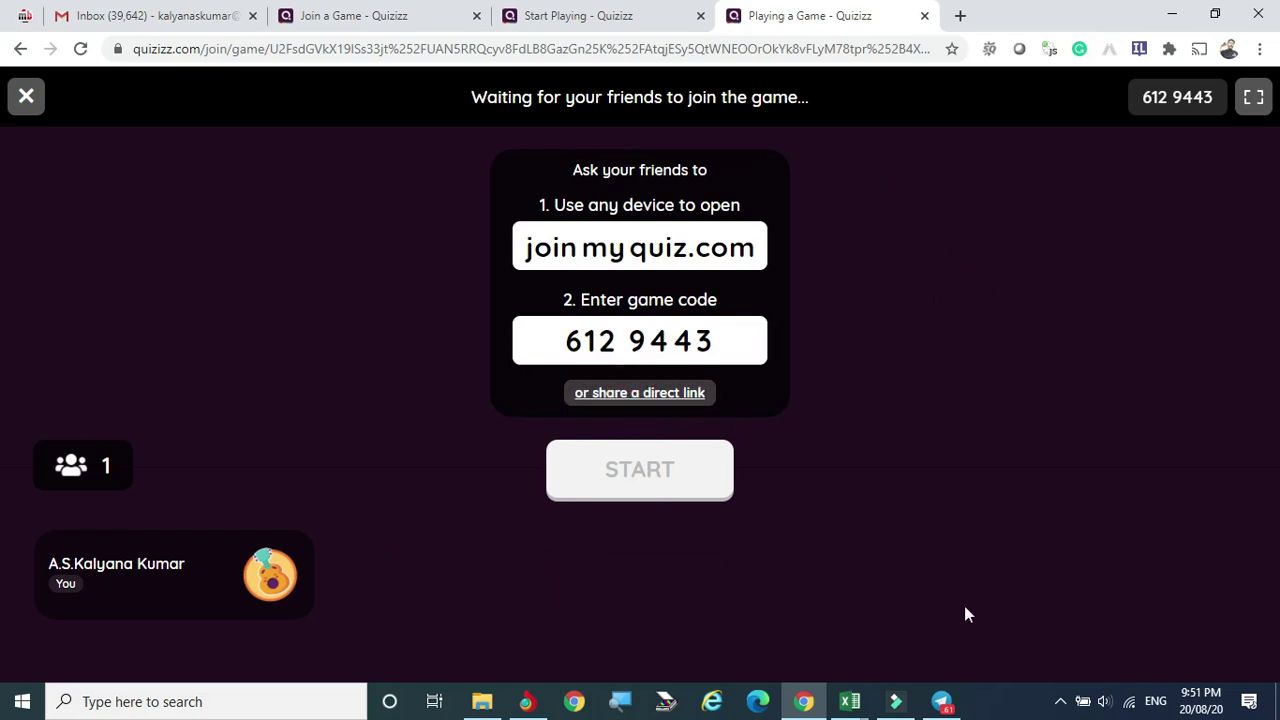
mouse_move(850, 701)
End the challenge game and confirm ending it to return to the home page.
left_click(27, 98)
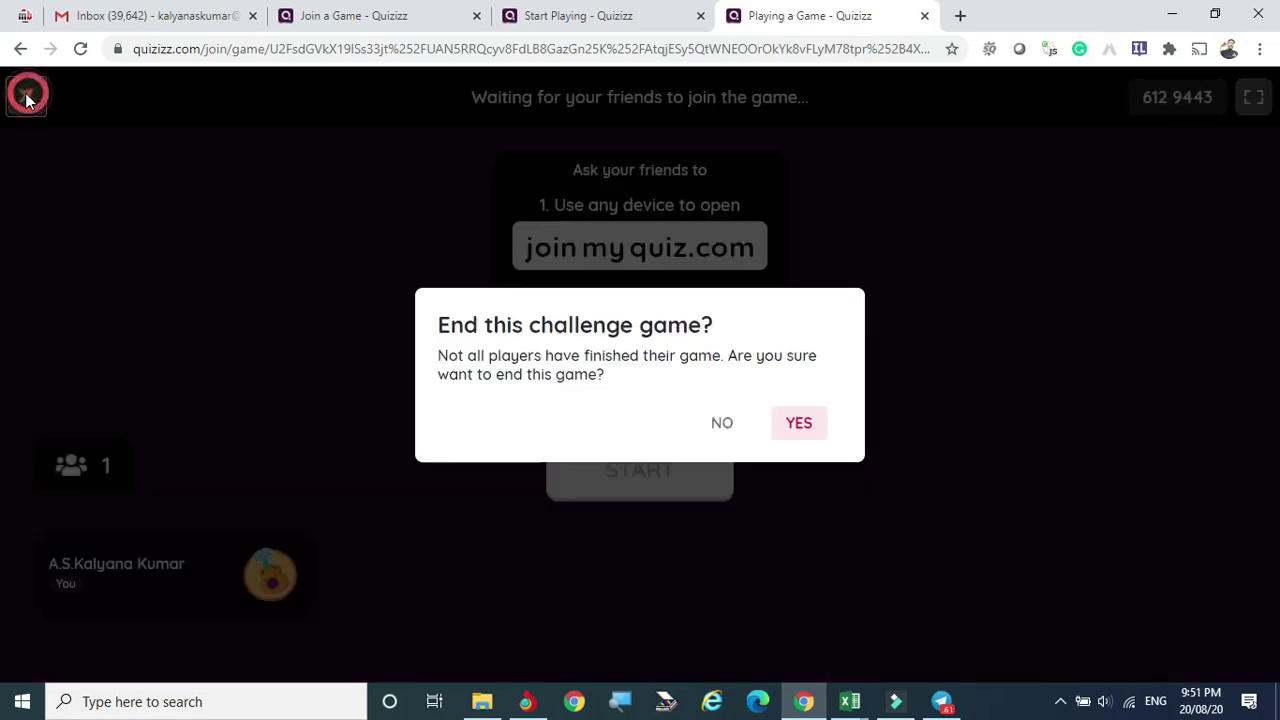
left_click(725, 432)
left_click(27, 98)
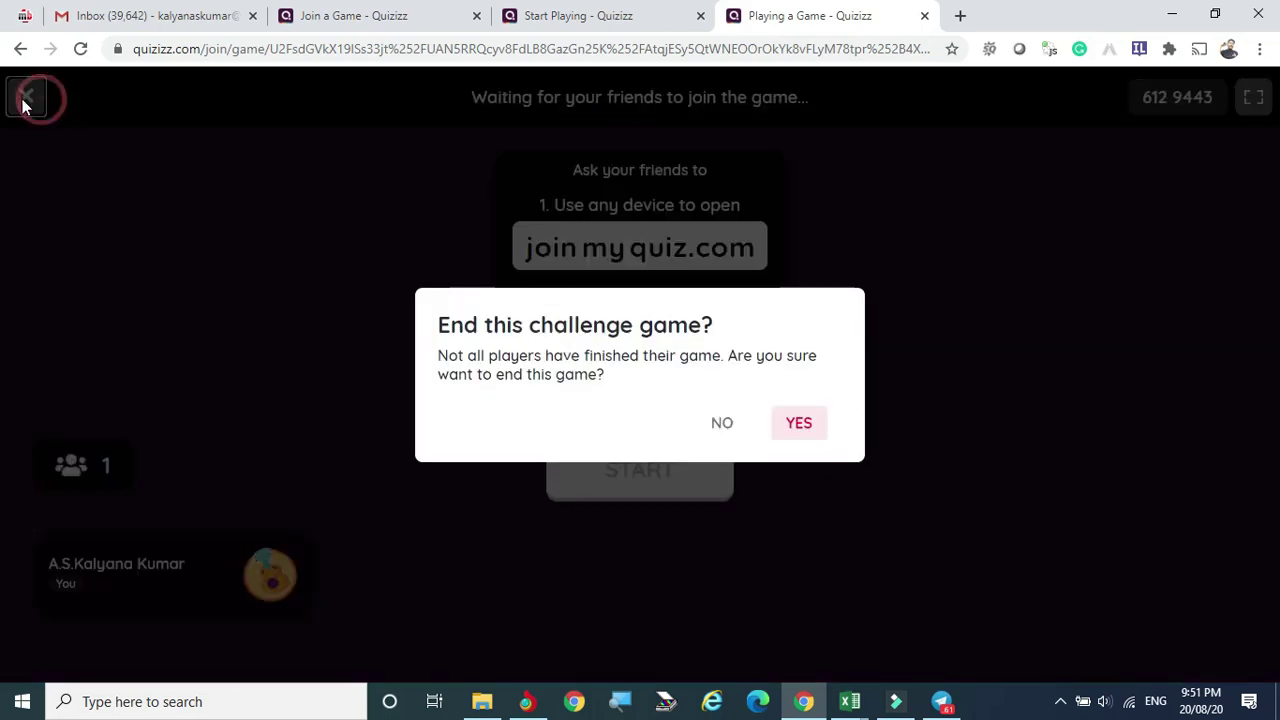
left_click(813, 425)
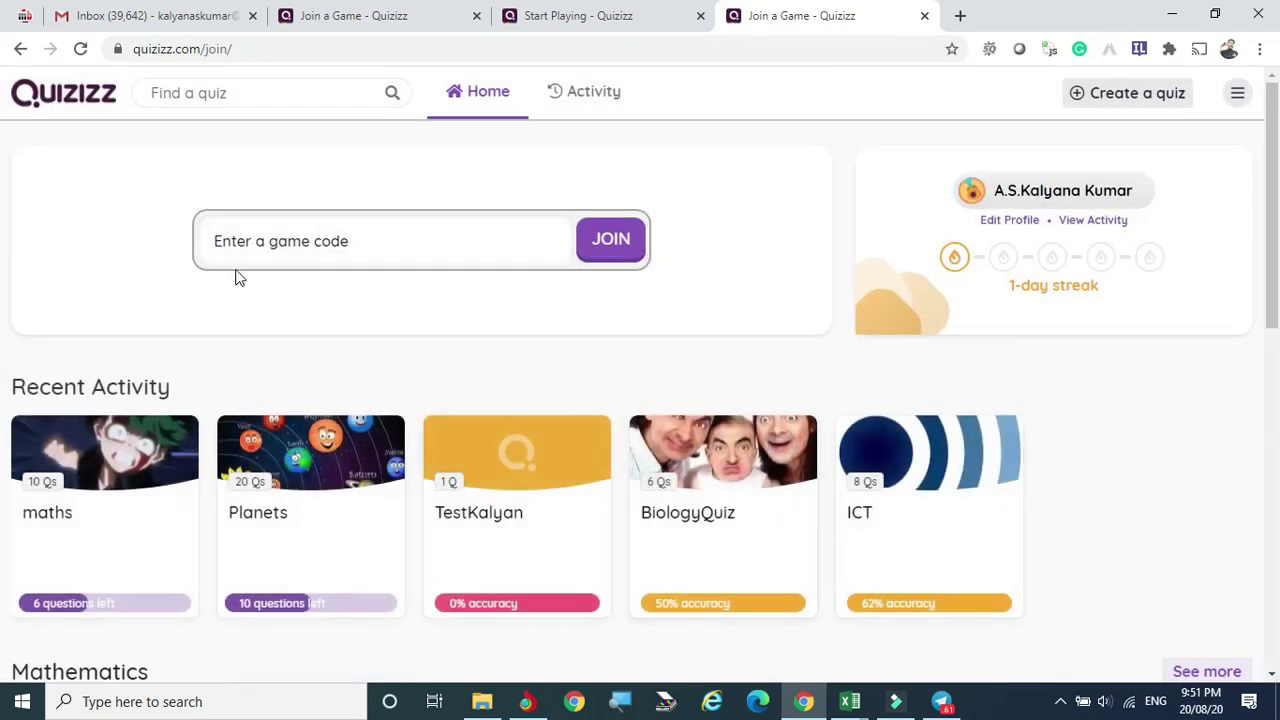
scroll(400, 400, "down", 2)
scroll(422, 403, "up", 2)
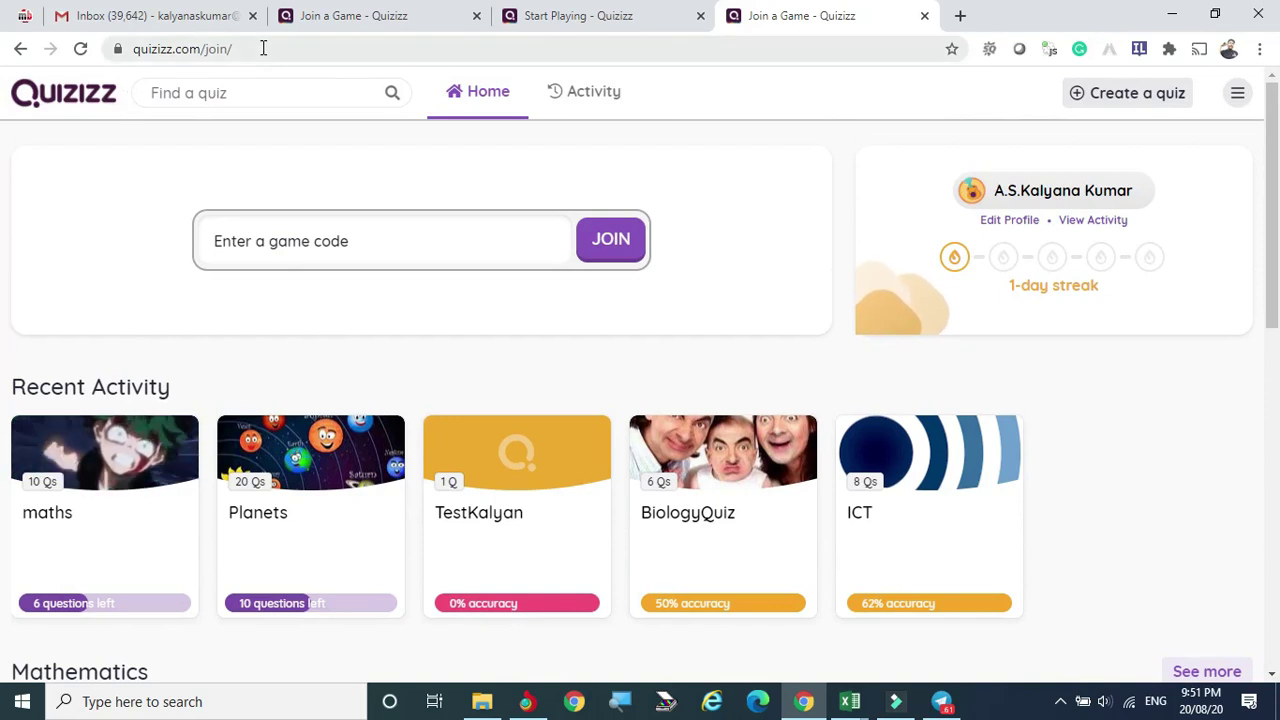
key("ctrl+l")
key("ctrl+v")
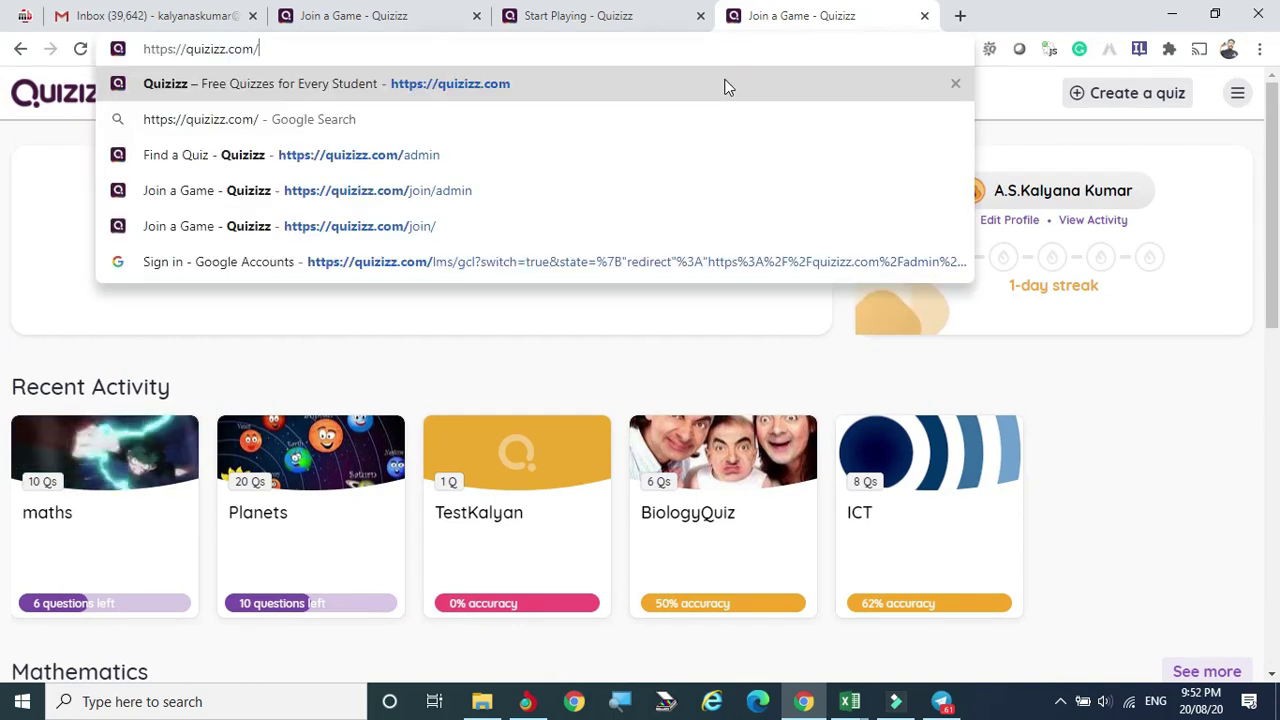
type("admin")
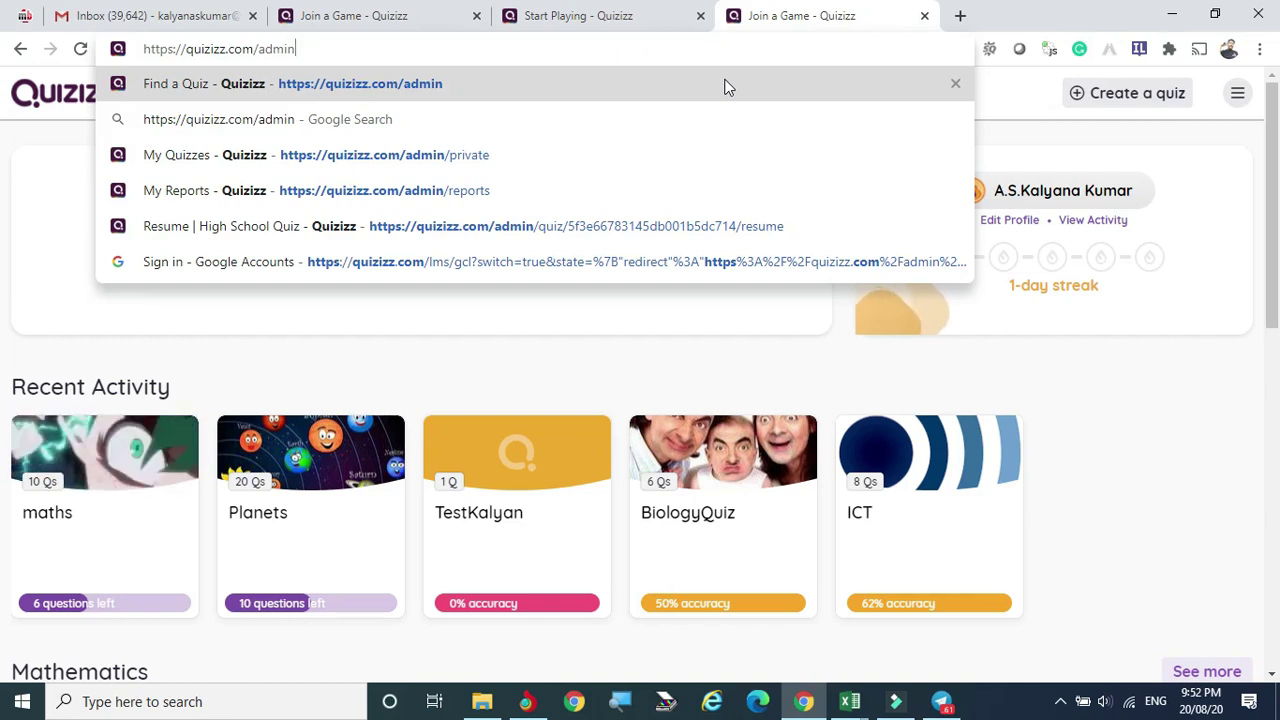
left_click(727, 87)
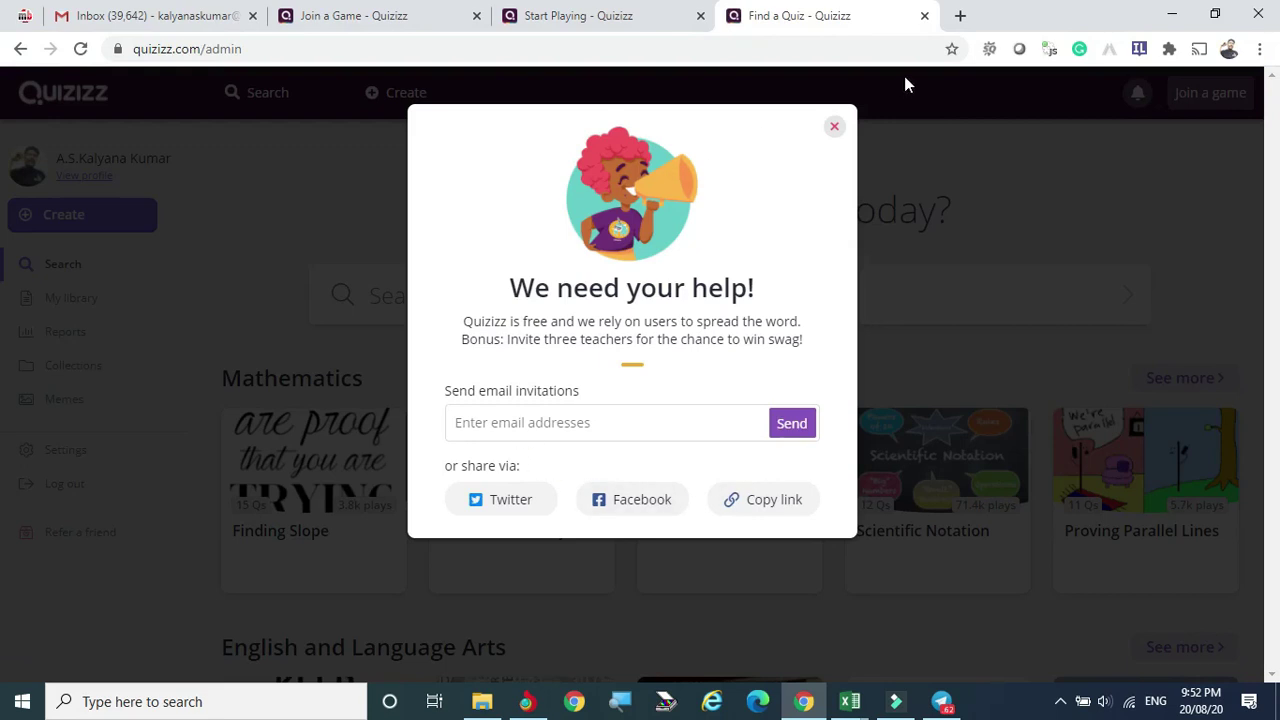
left_click(834, 127)
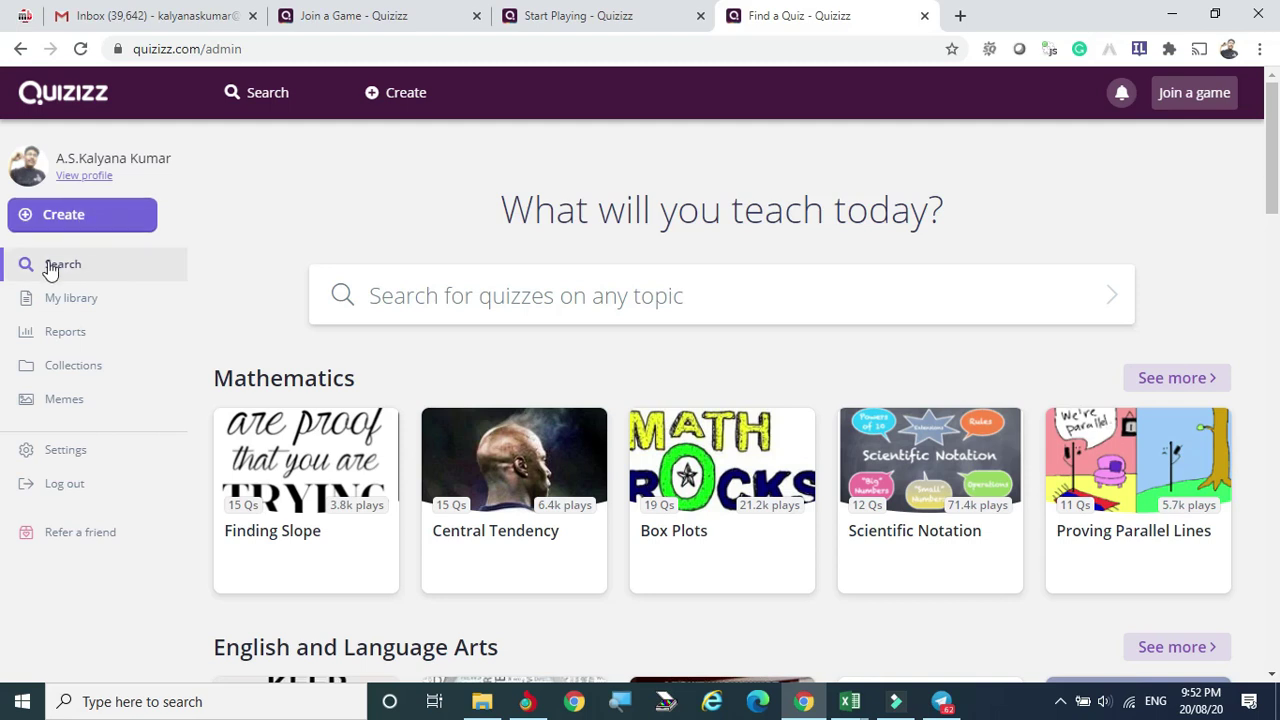
Look at the quiz search field, then open My library and look through the listed quizzes.
left_click(475, 294)
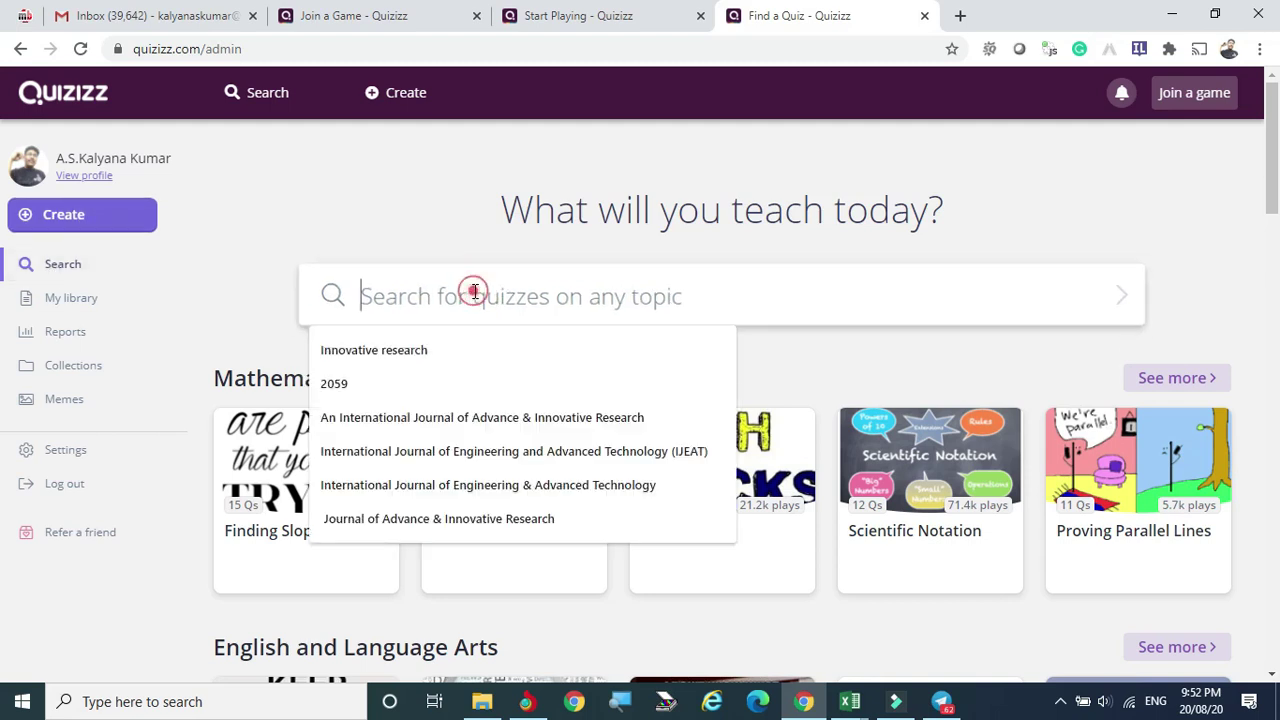
left_click(431, 224)
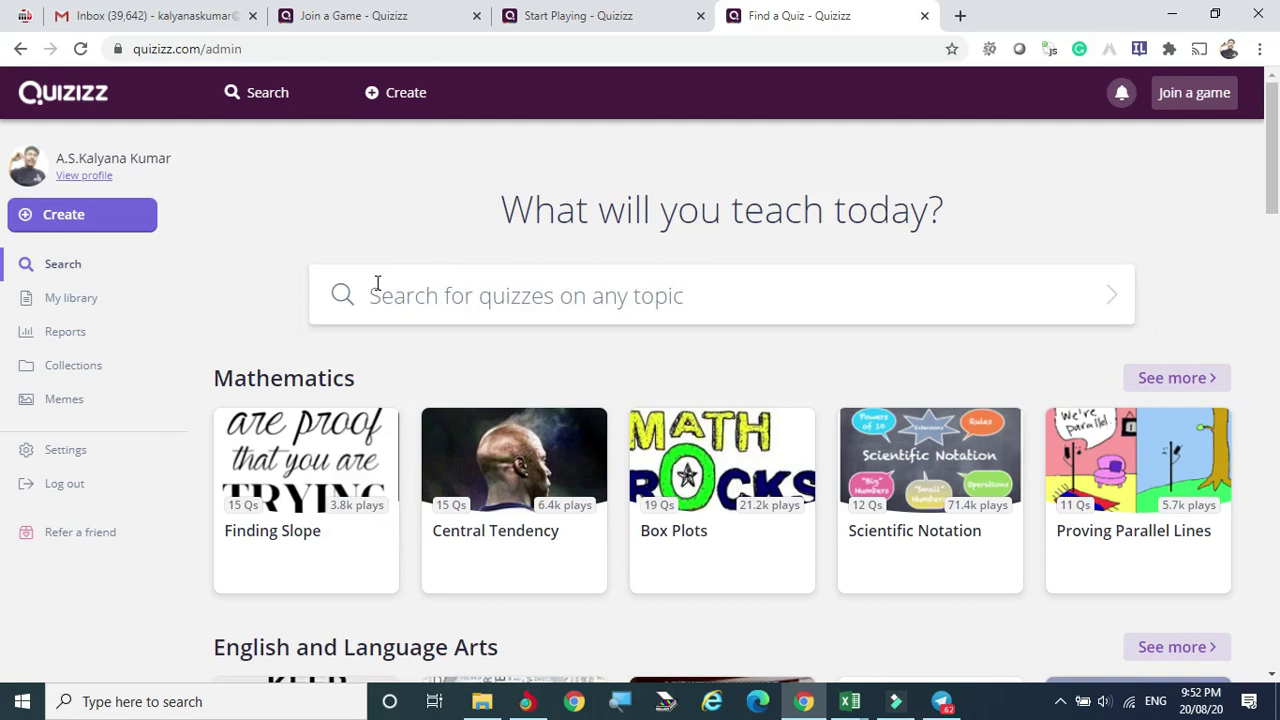
left_click(70, 303)
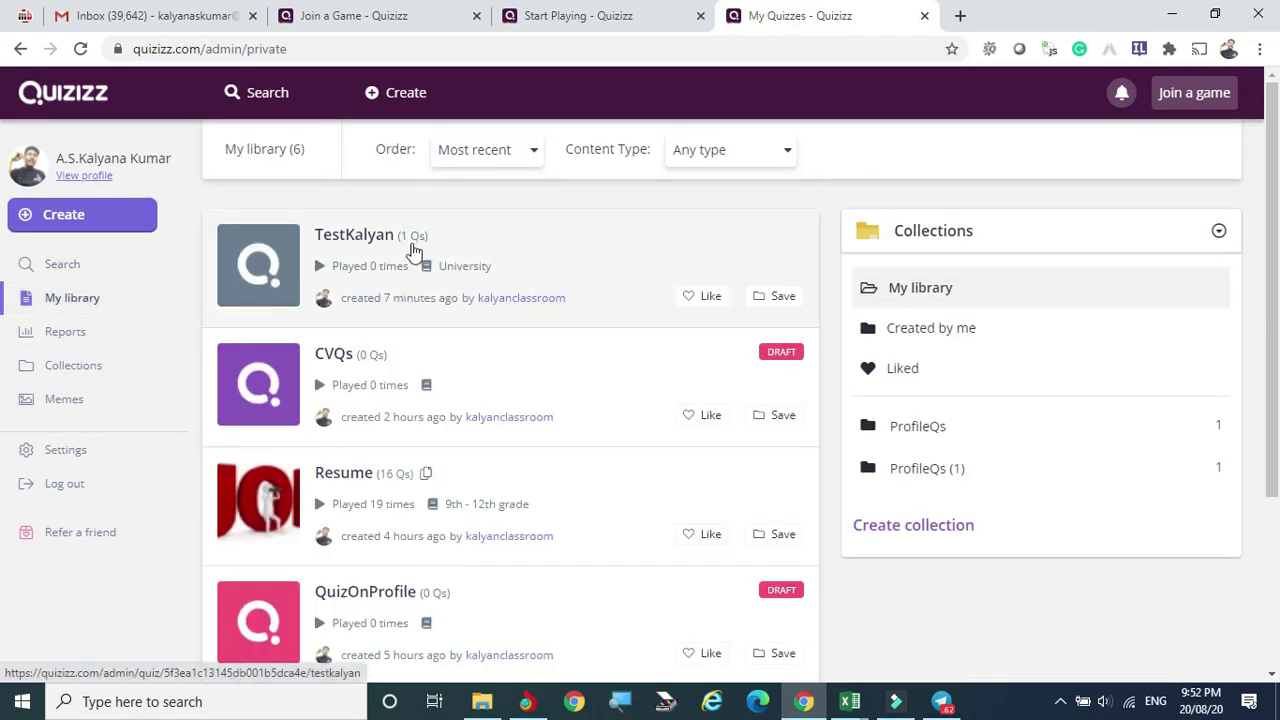
scroll(415, 250, "down", 3)
scroll(413, 457, "up", 3)
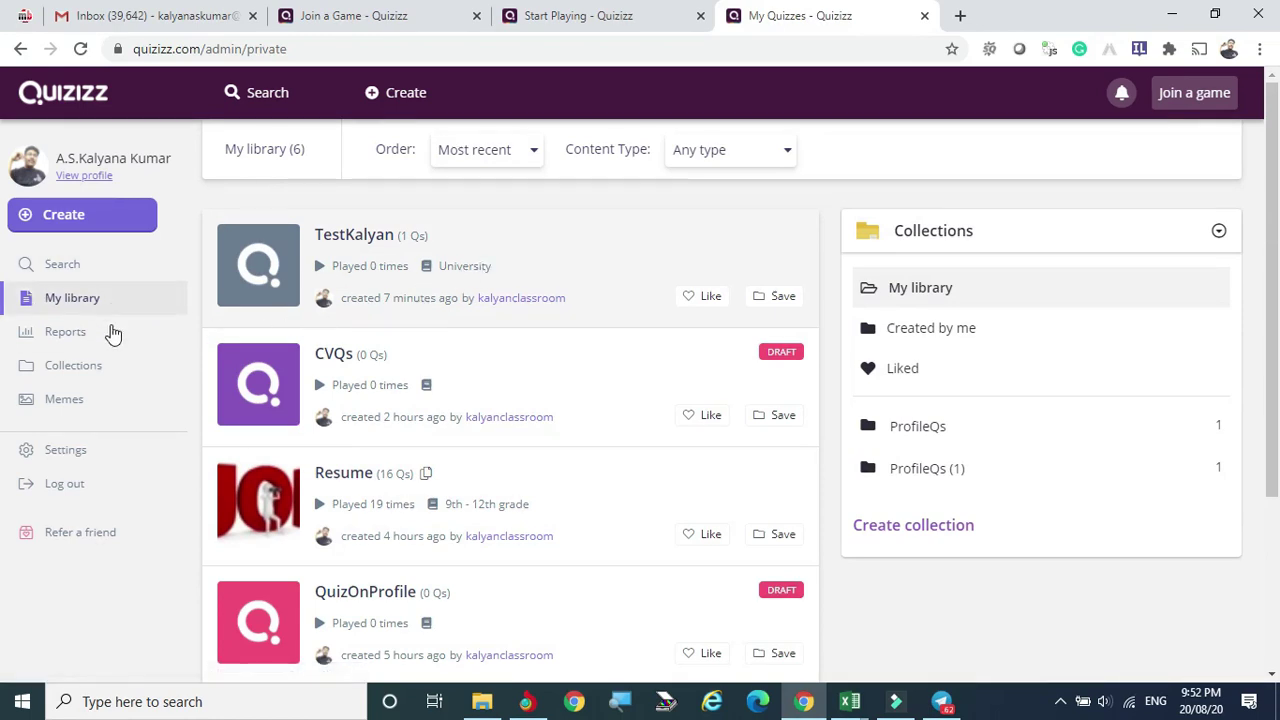
Open the report of the assigned Resume quiz and examine the player results and the first player's options.
left_click(55, 333)
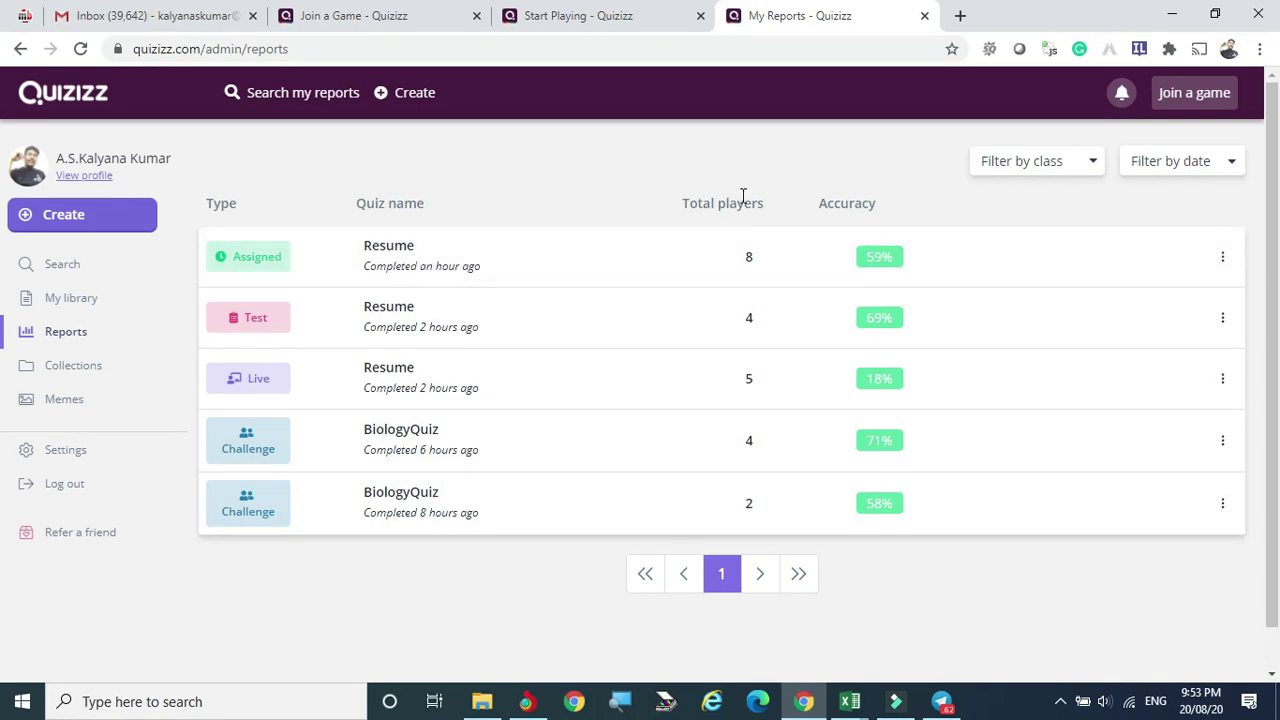
left_click(414, 254)
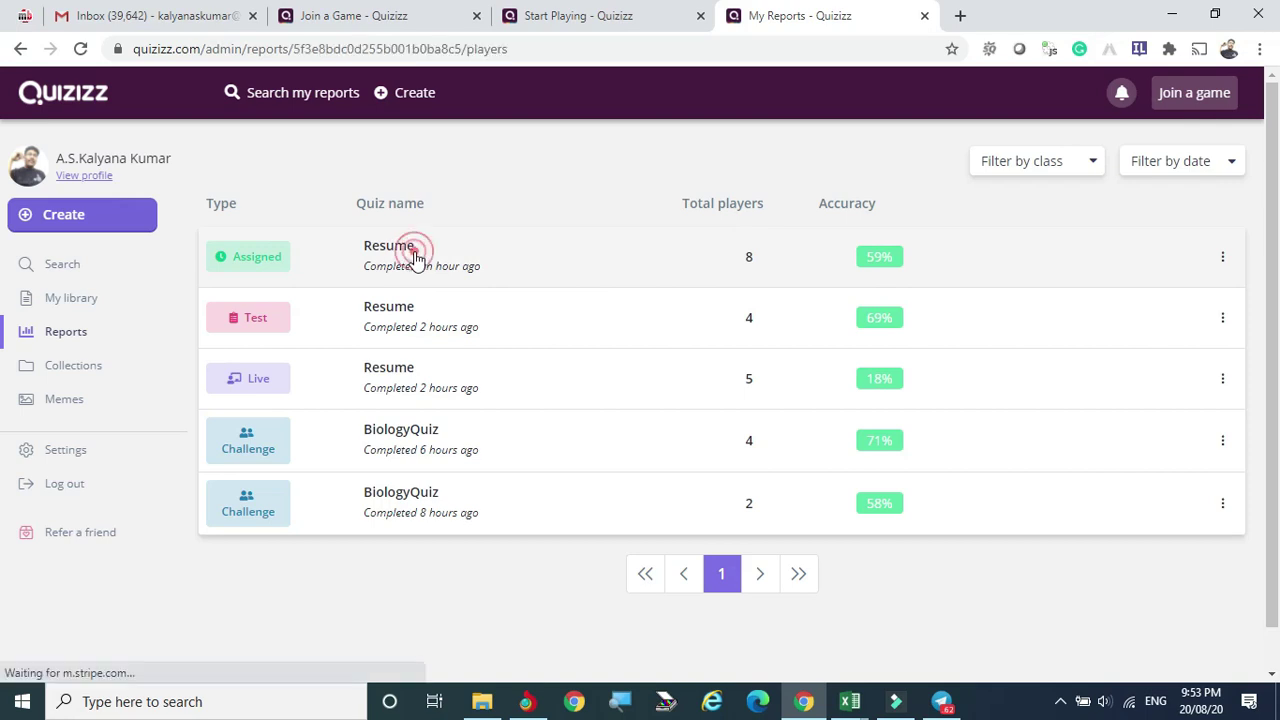
scroll(771, 403, "down", 3)
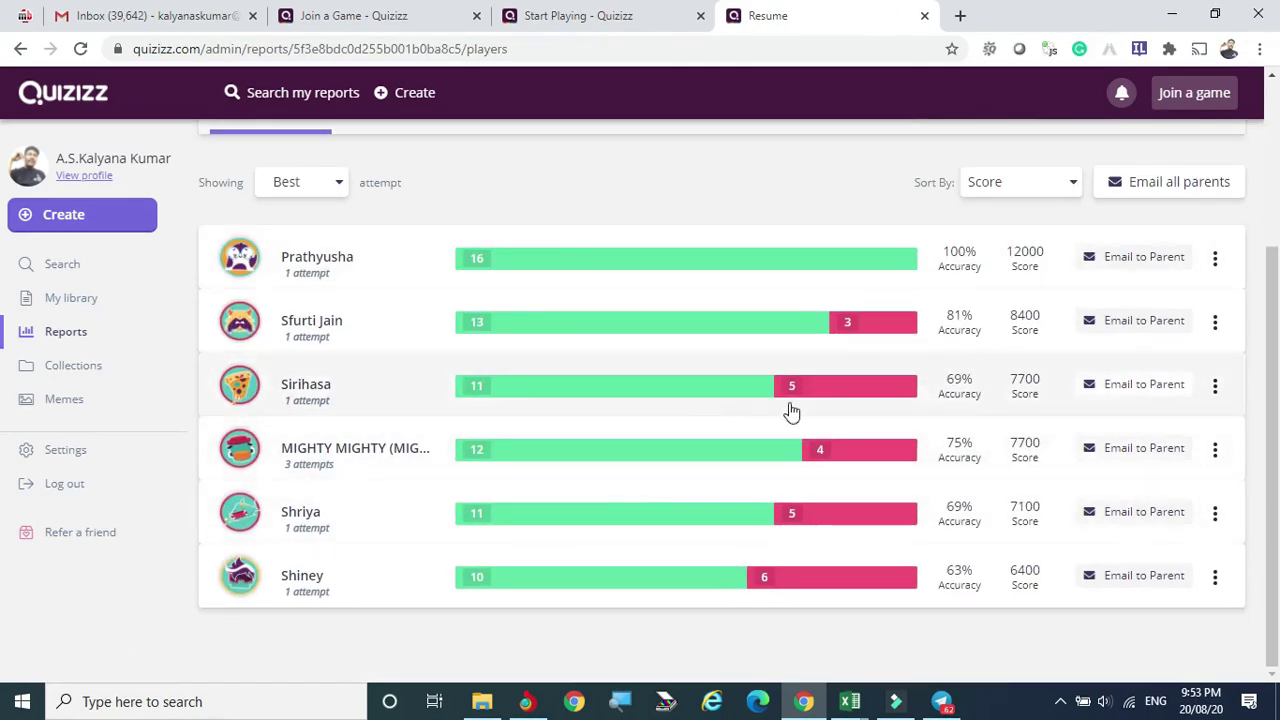
scroll(900, 430, "up", 2)
scroll(938, 441, "down", 1)
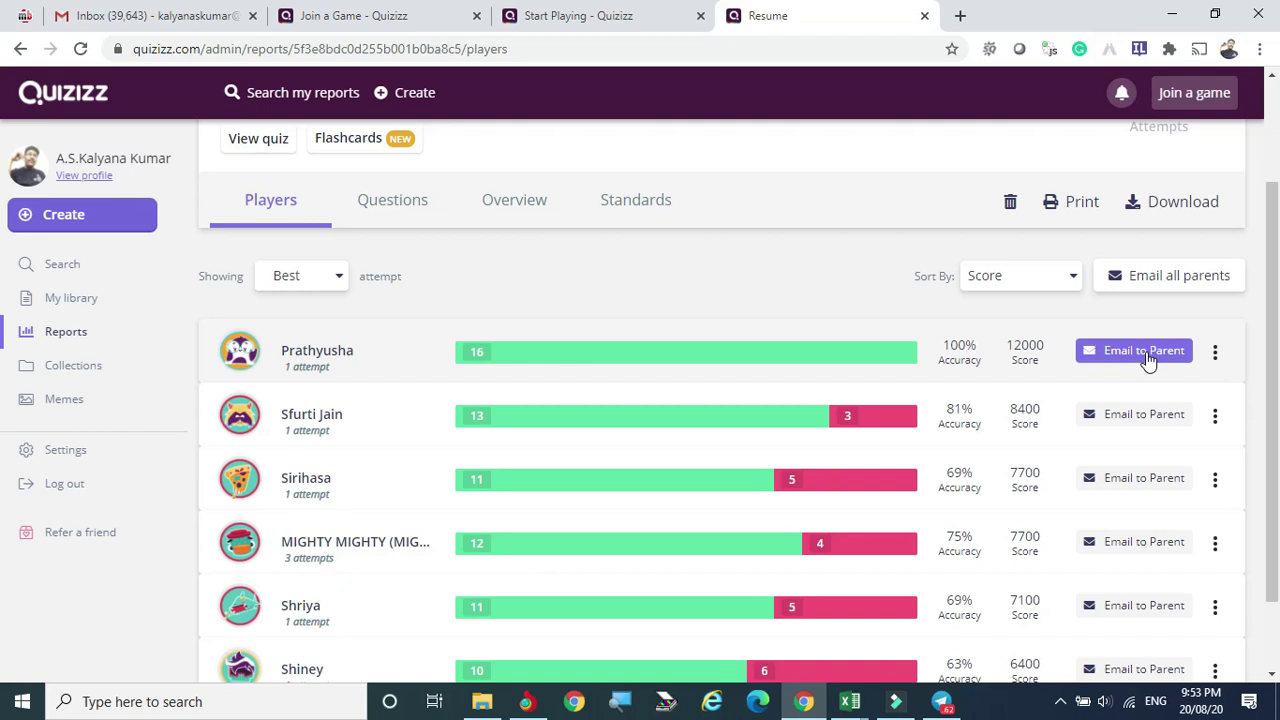
left_click(1215, 352)
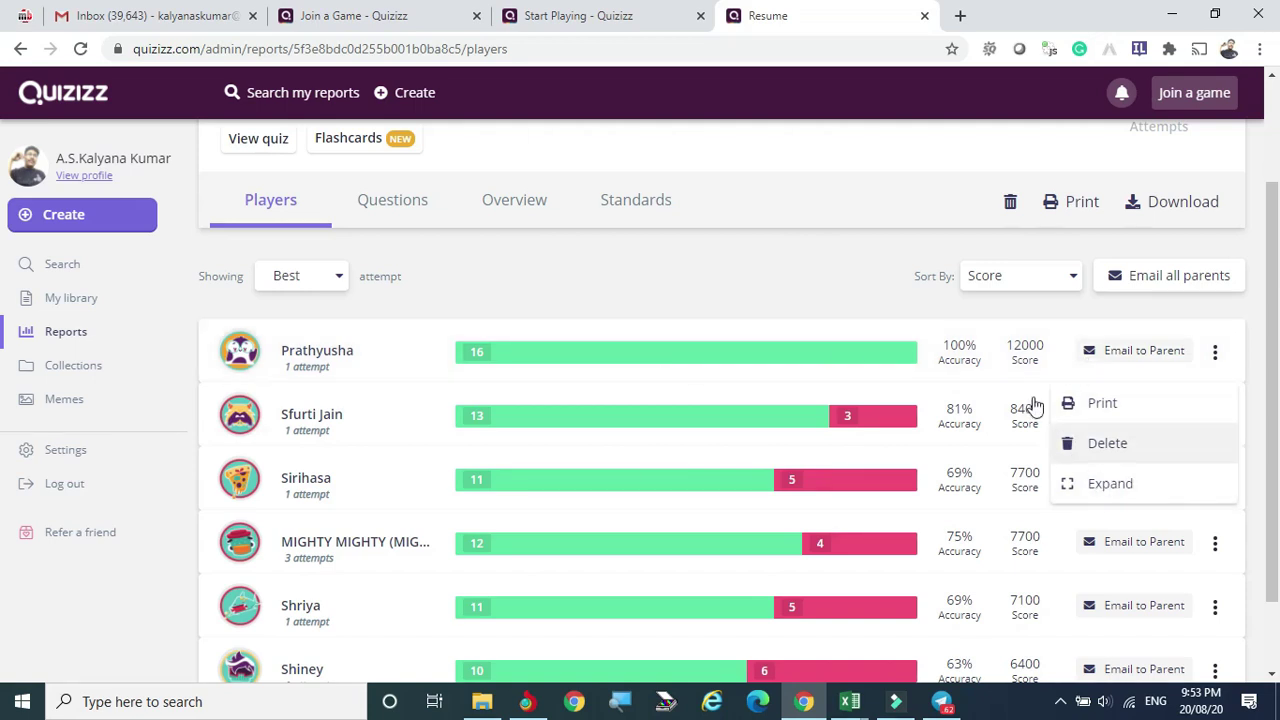
left_click(807, 281)
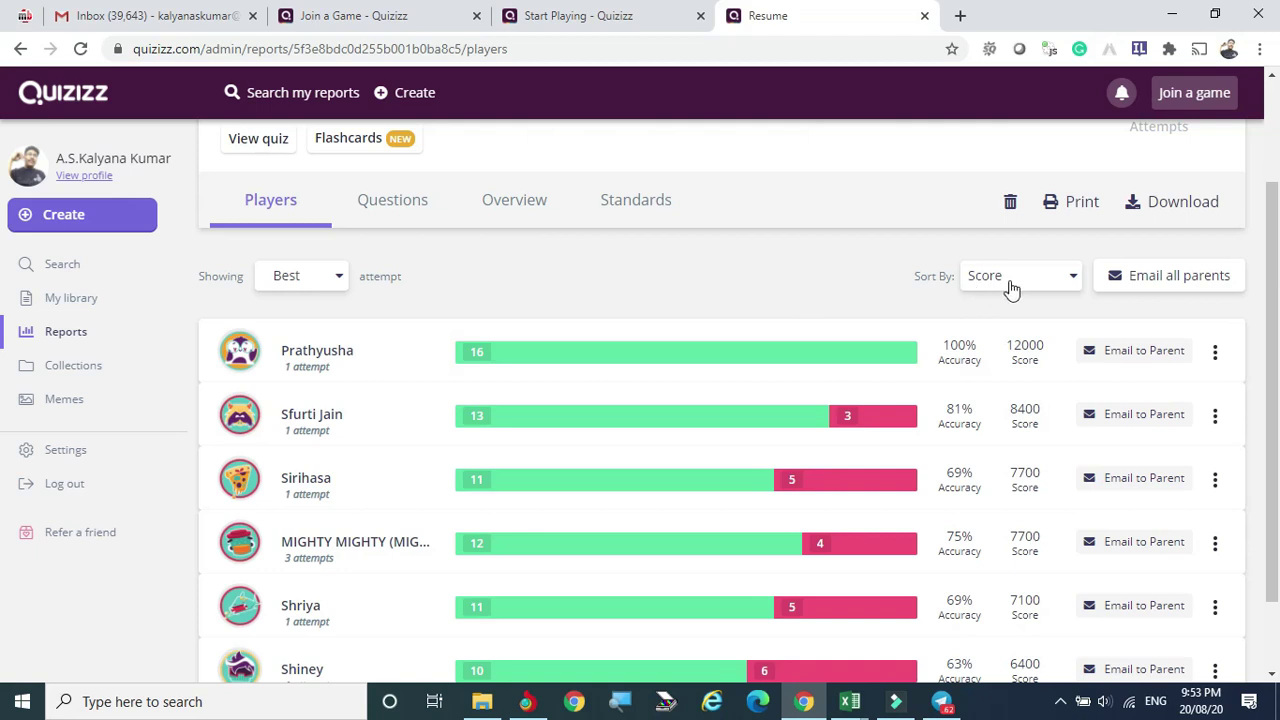
Sort the report's players by accuracy, first name and last name in turn, and return to sorting by score.
left_click(1071, 277)
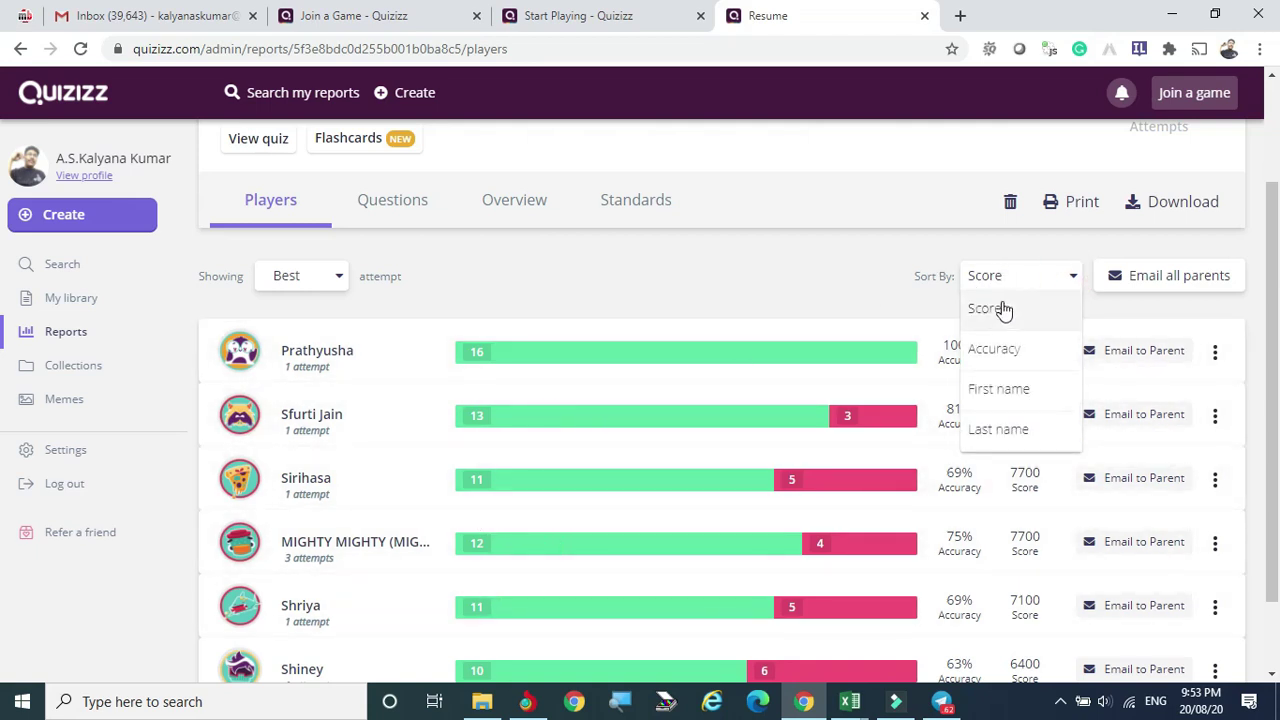
left_click(1000, 349)
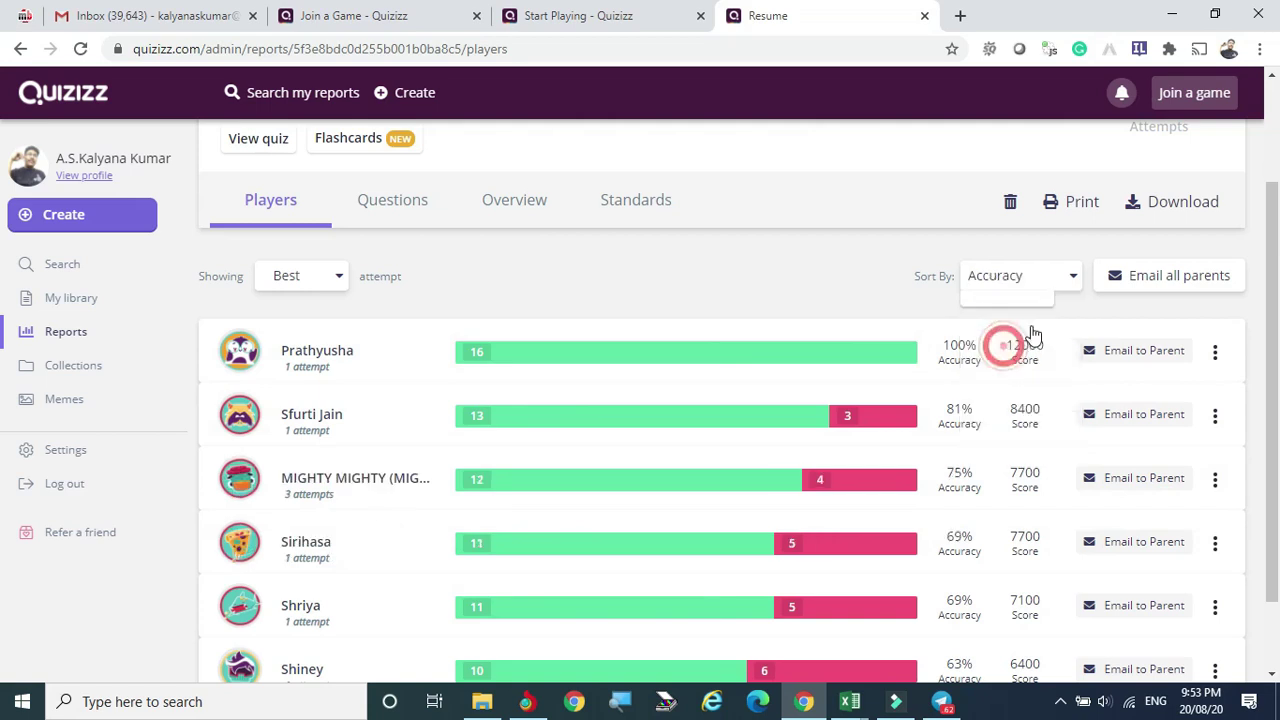
left_click(1068, 276)
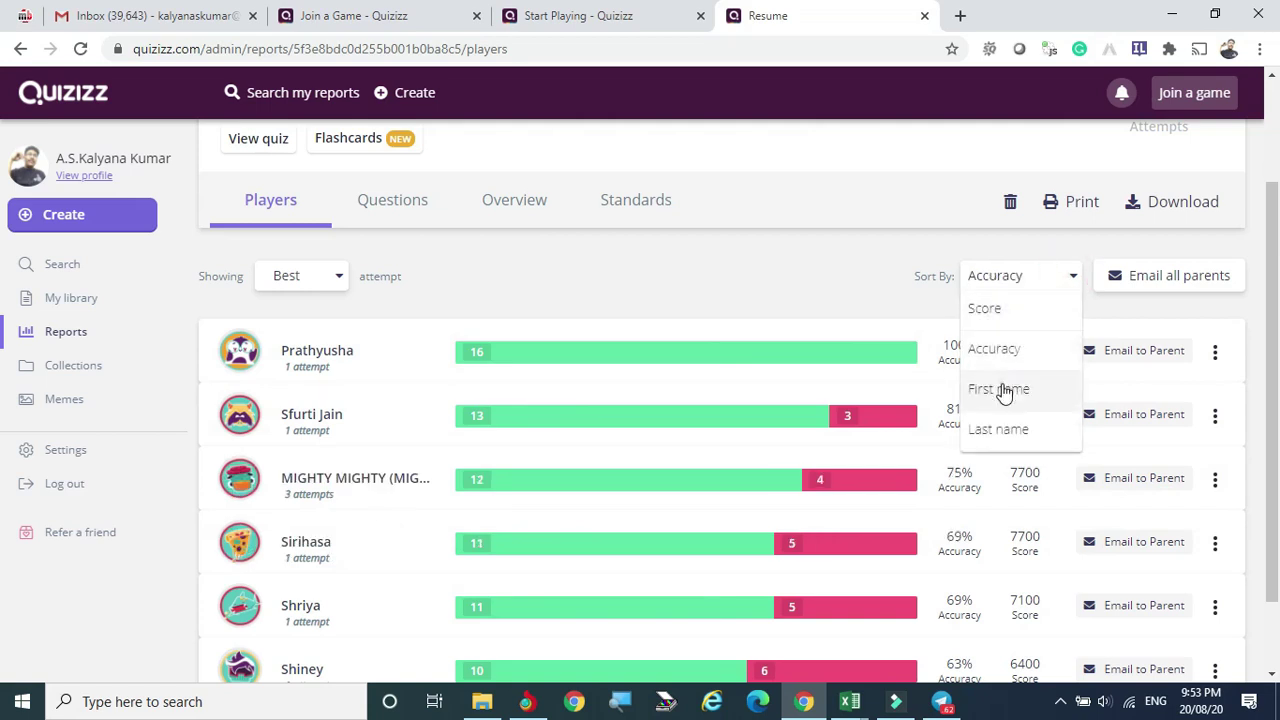
left_click(1000, 386)
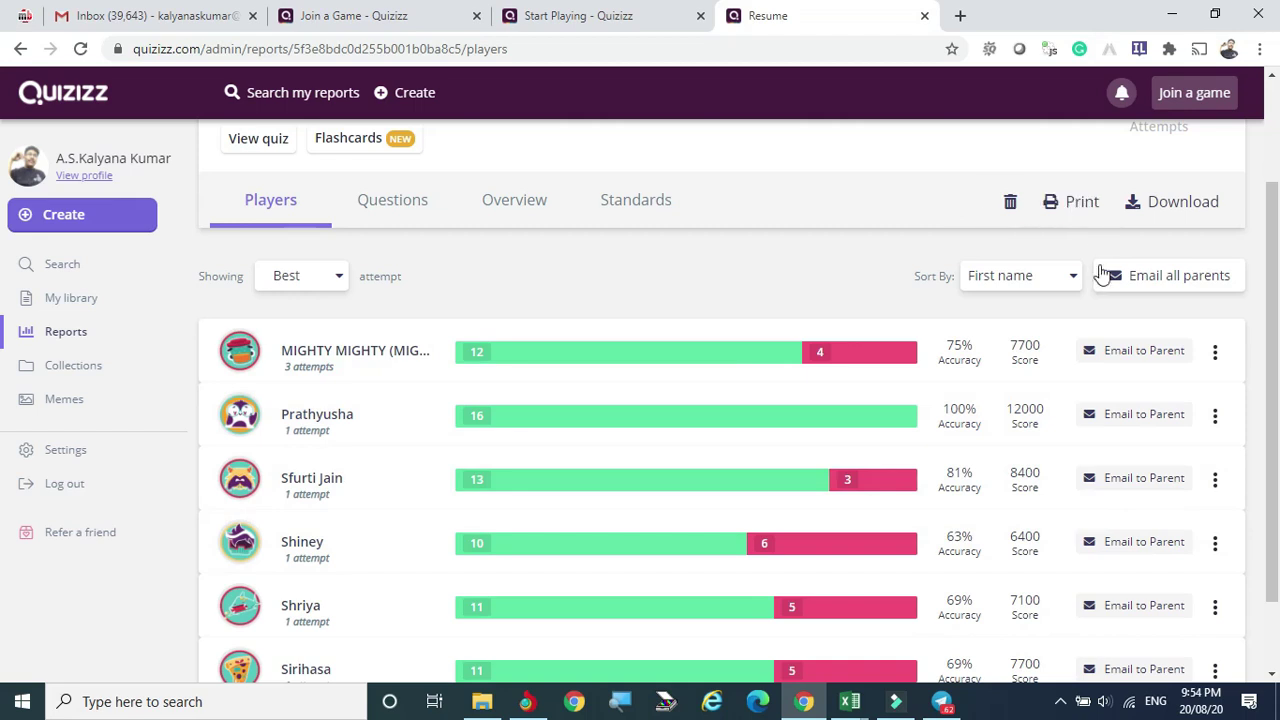
left_click(1073, 278)
left_click(1004, 428)
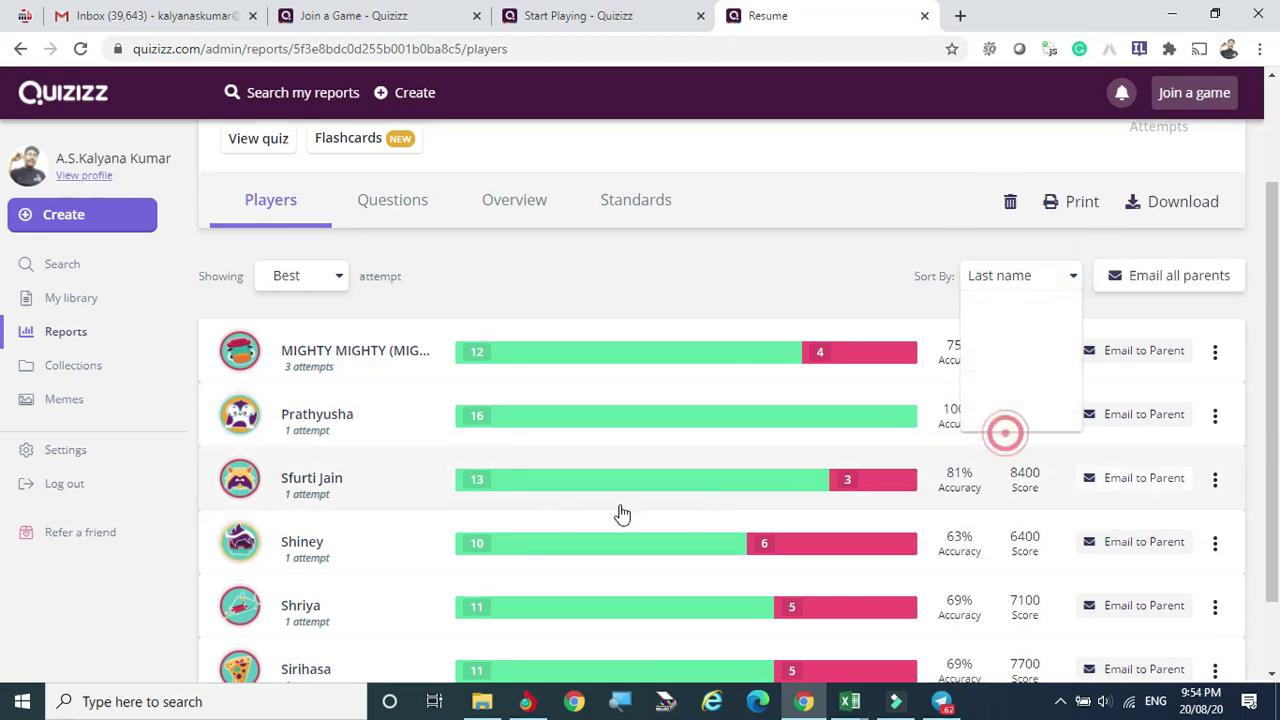
left_click(1065, 276)
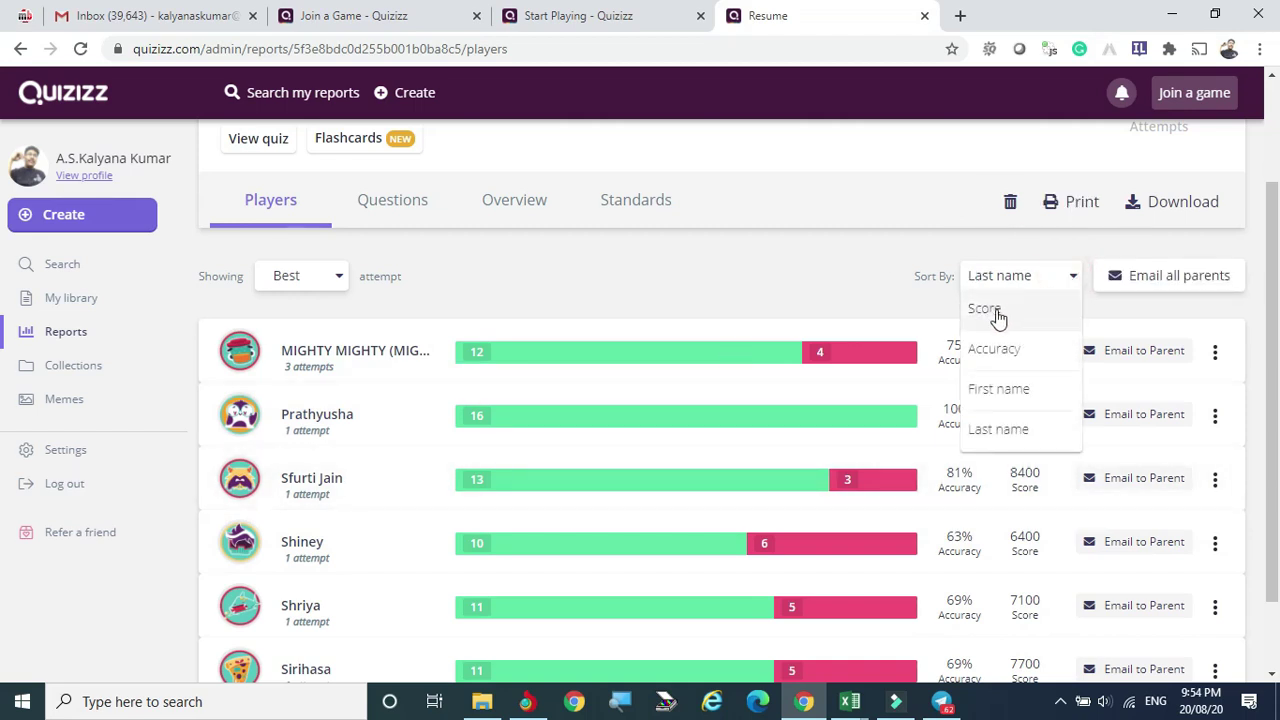
left_click(993, 312)
Download the Resume quiz report and enable editing of the downloaded workbook in Excel.
scroll(460, 418, "down", 1)
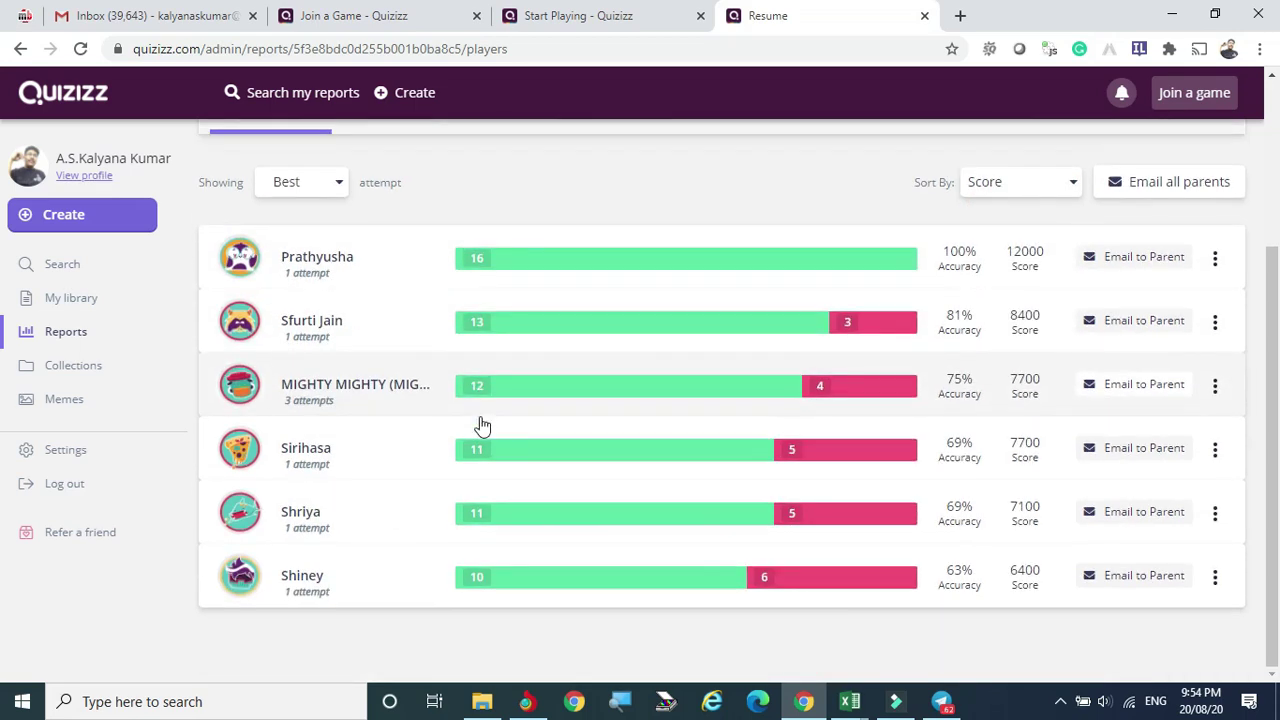
scroll(481, 425, "up", 3)
scroll(857, 366, "down", 2)
scroll(1043, 269, "up", 1)
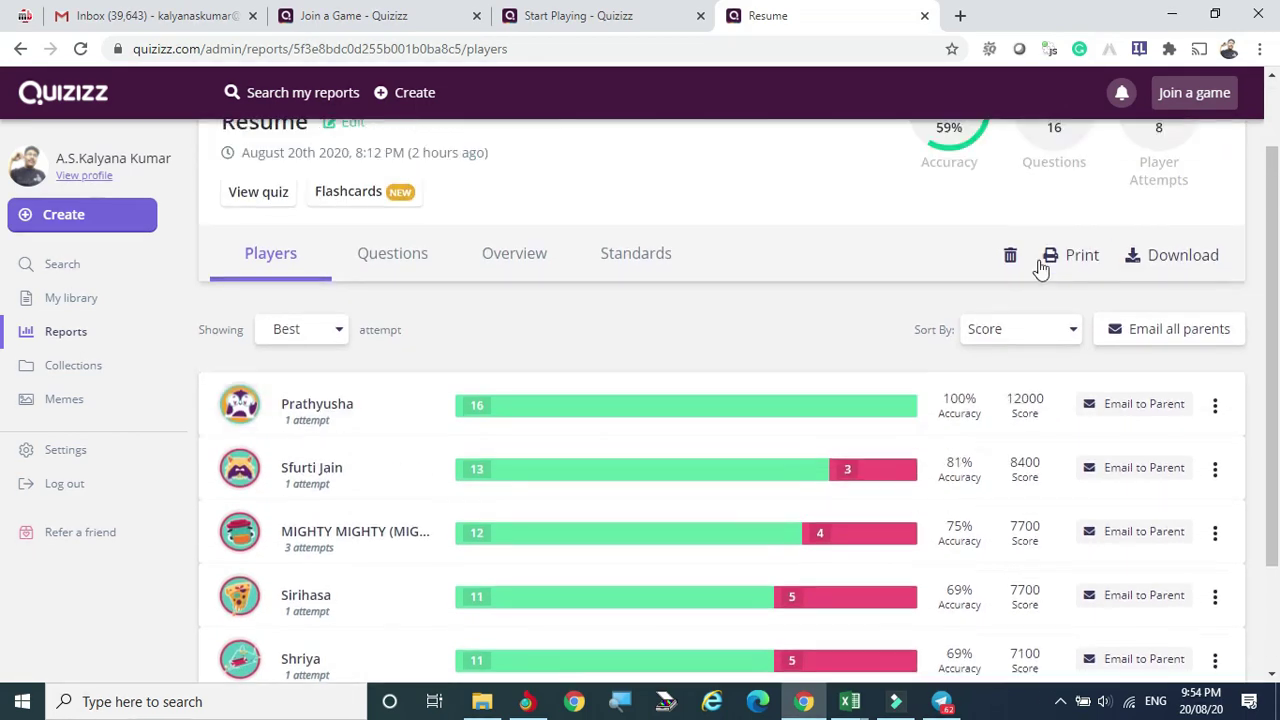
left_click(1200, 256)
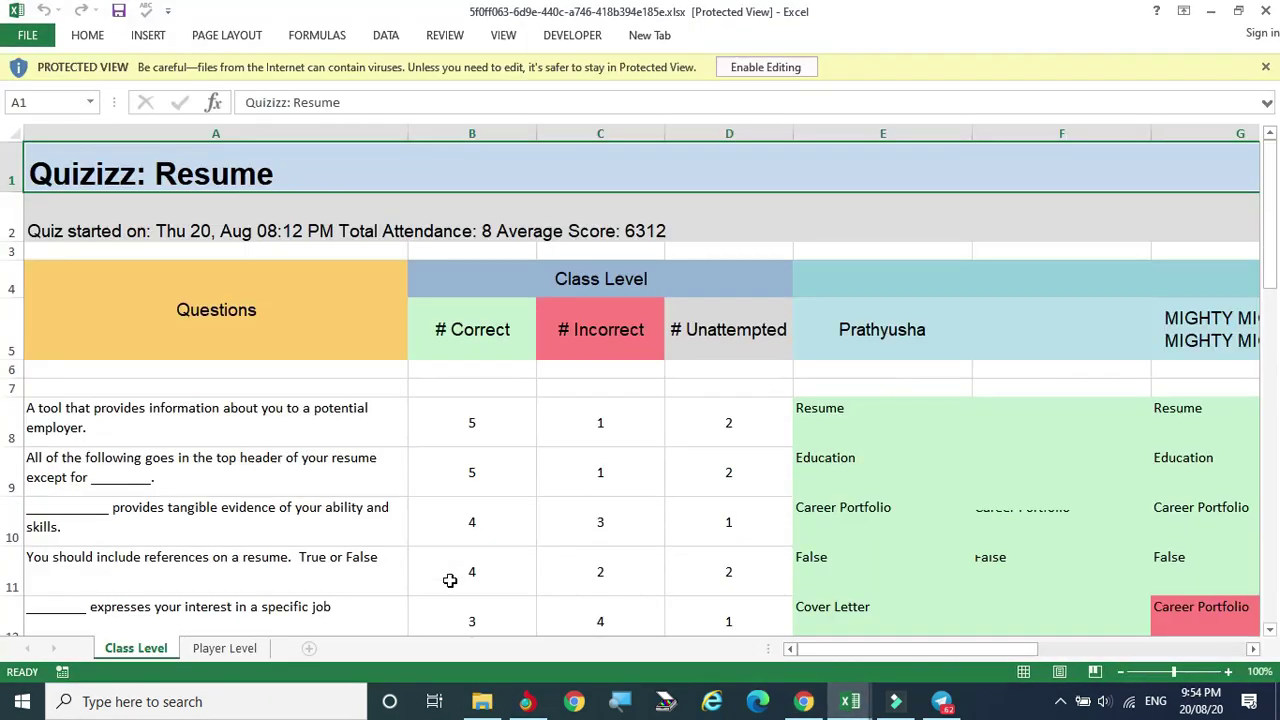
left_click(778, 70)
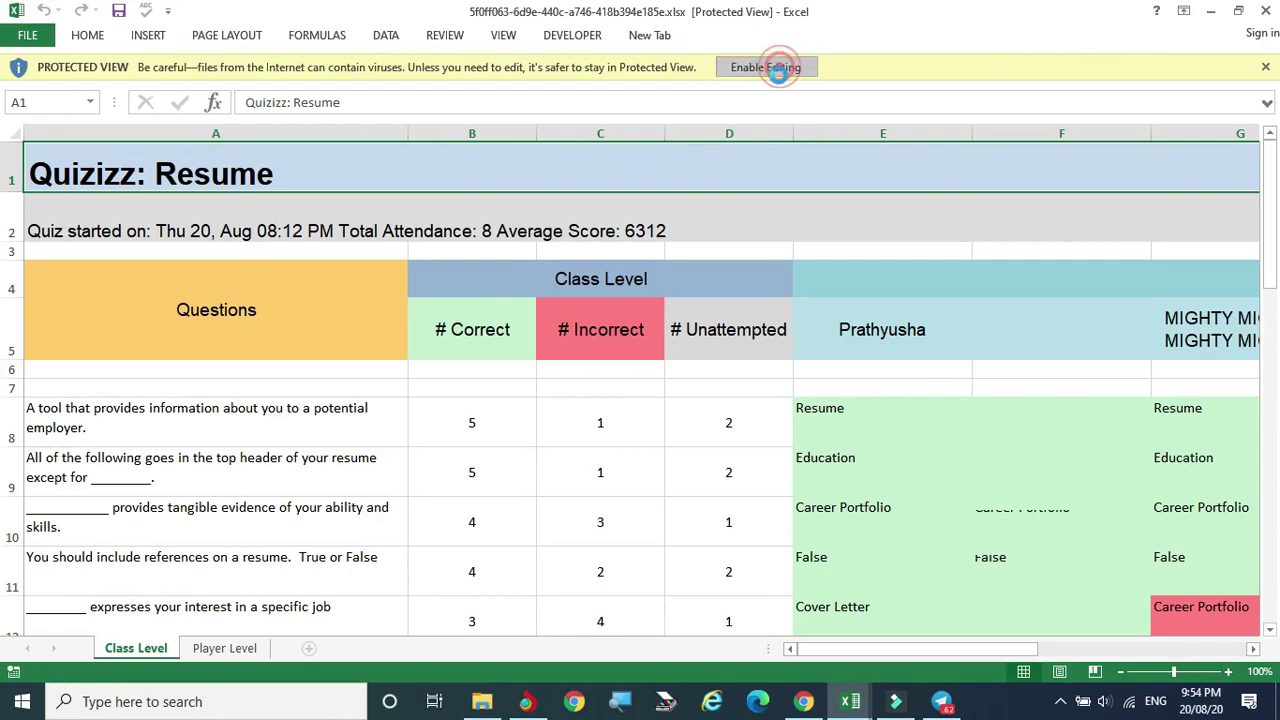
Examine the Class Level sheet's per-question correct, incorrect and unattempted figures, the players' answers and the totals.
scroll(329, 326, "down", 2)
scroll(251, 317, "up", 2)
scroll(231, 354, "down", 2)
scroll(180, 260, "down", 6)
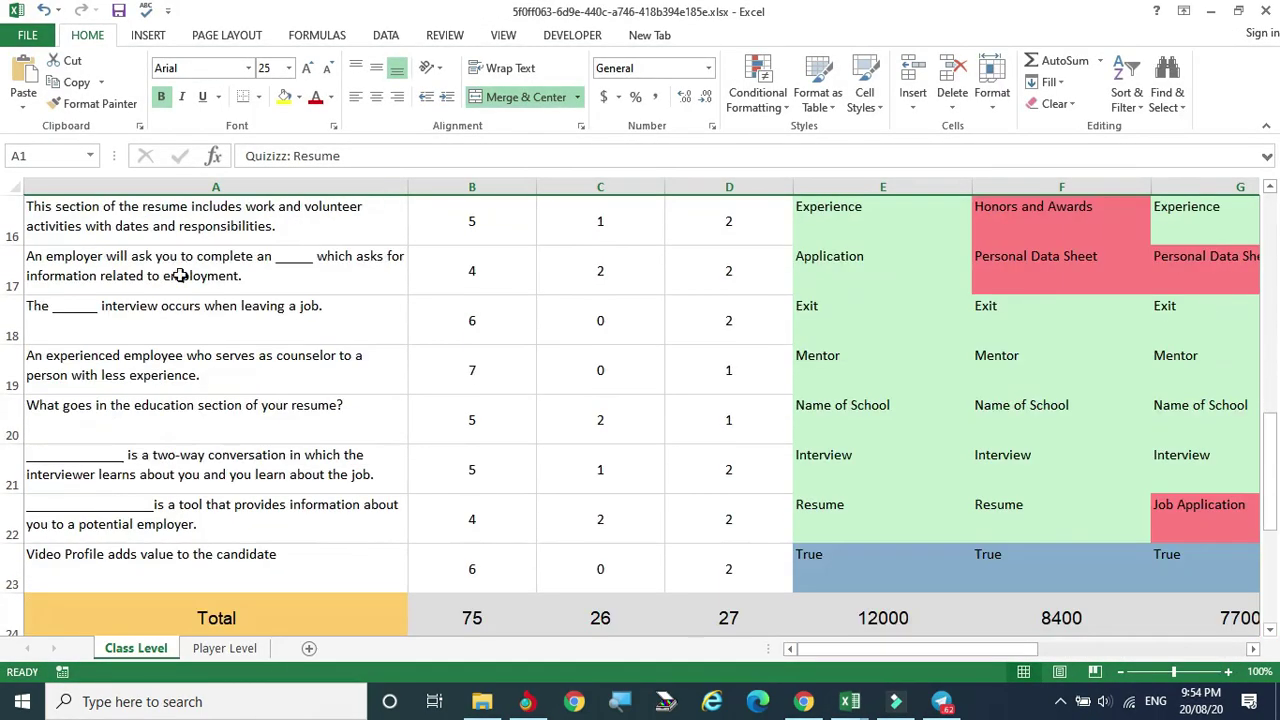
scroll(177, 317, "up", 1)
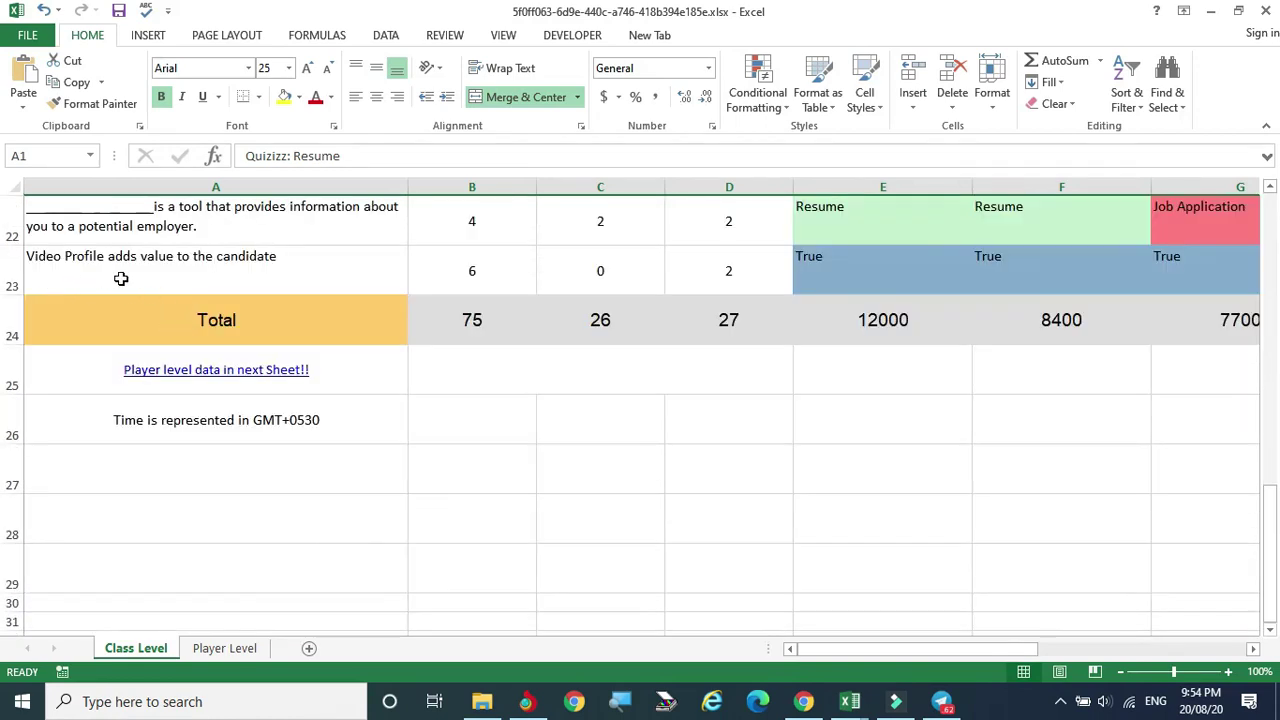
scroll(120, 279, "up", 7)
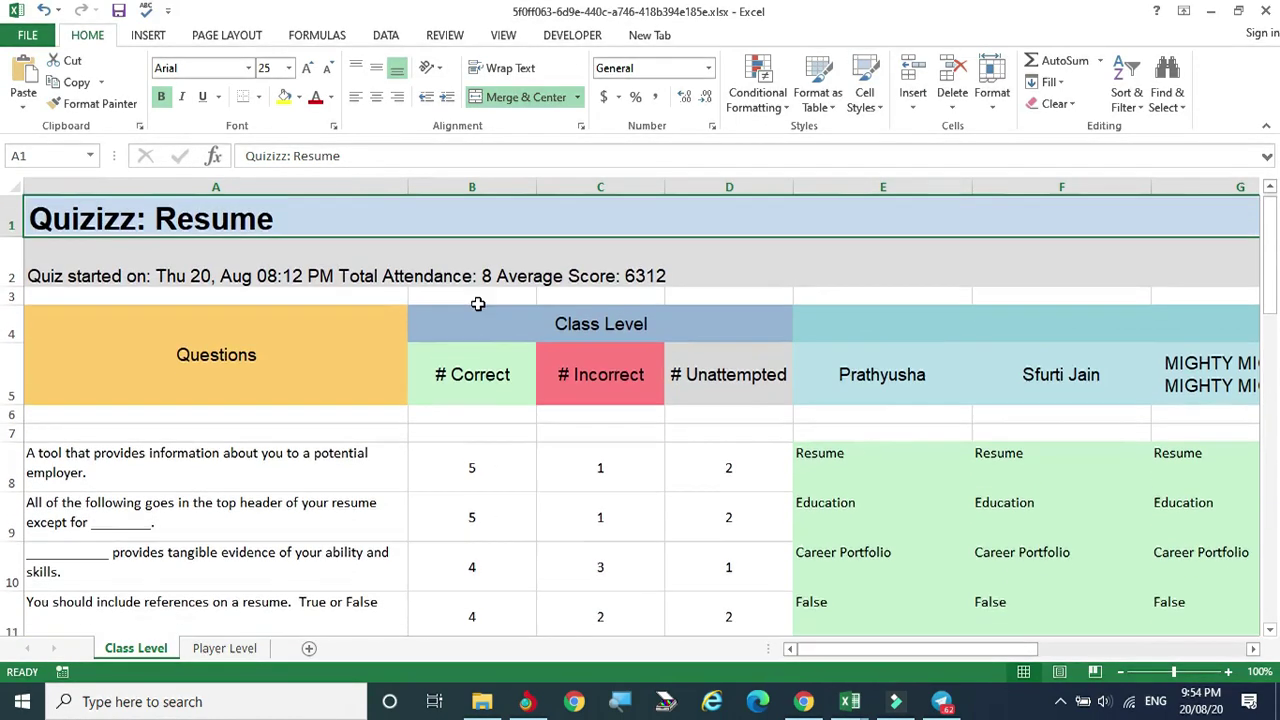
scroll(477, 470, "down", 1)
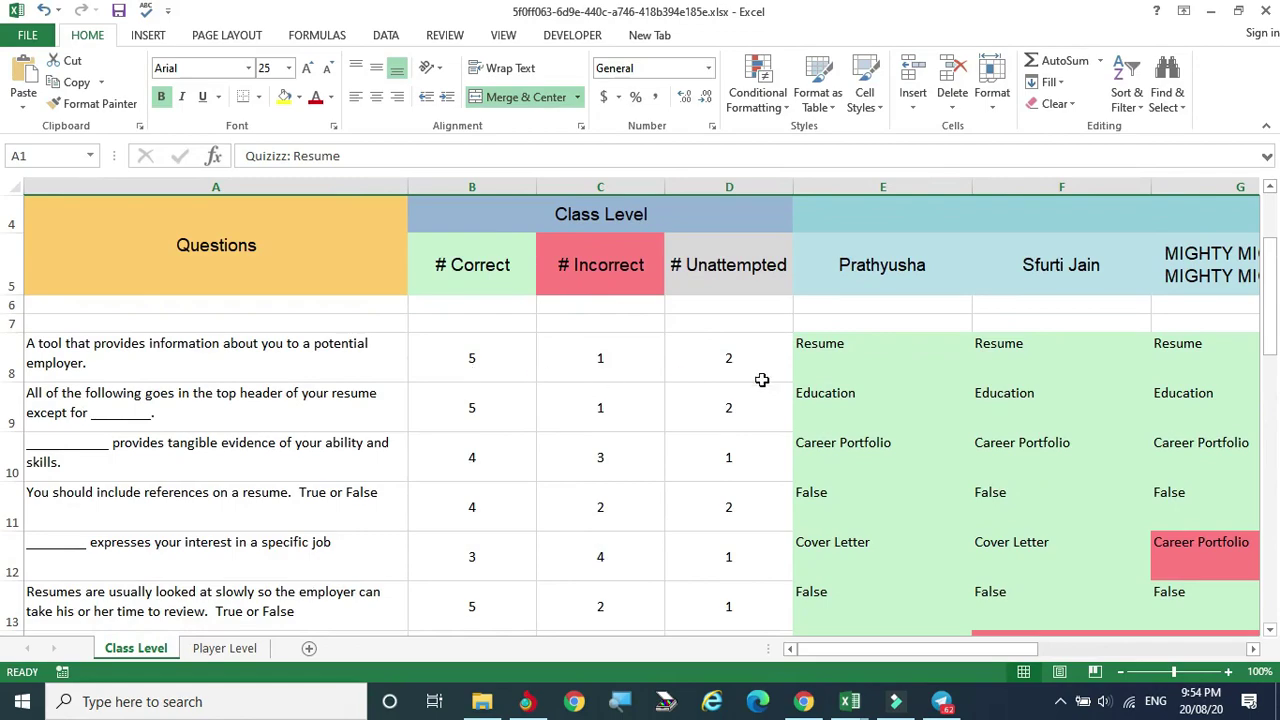
Examine the player name headers and colour-coded answers across all Player Level columns of the Class Level sheet.
left_click(1121, 675)
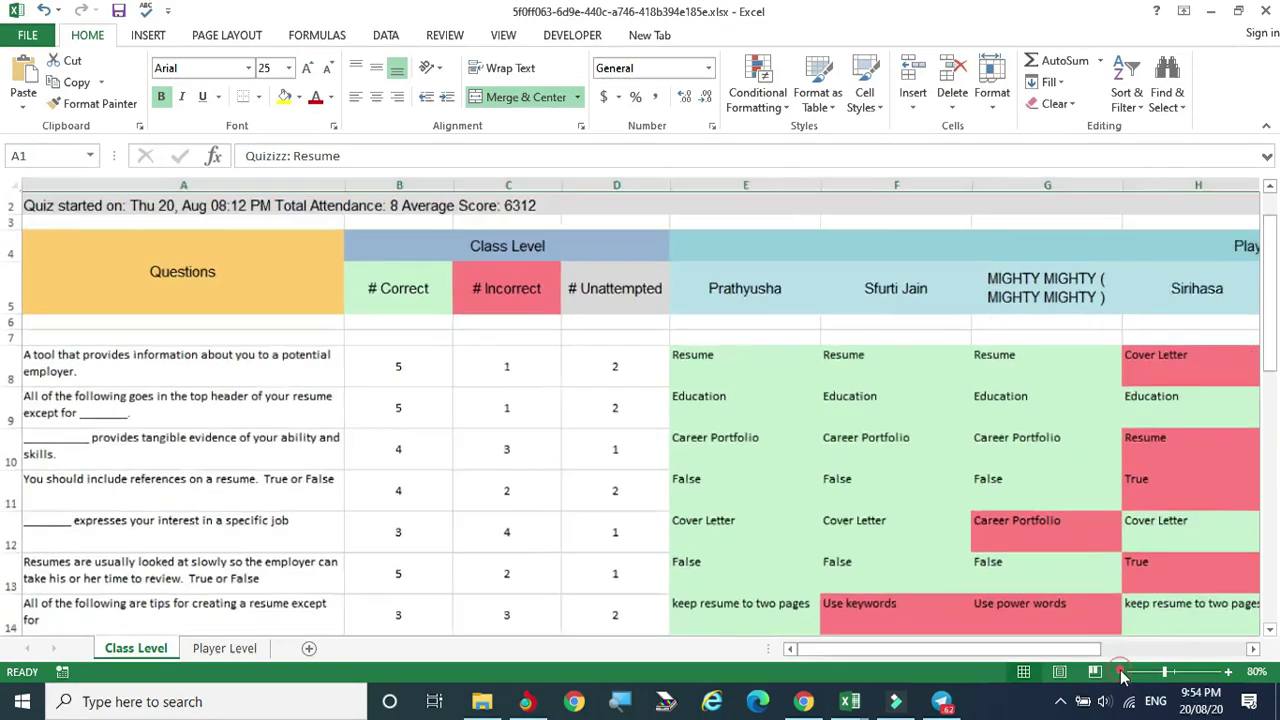
left_click(1121, 675)
left_click(1121, 675)
left_click(1121, 675)
left_click(1121, 675)
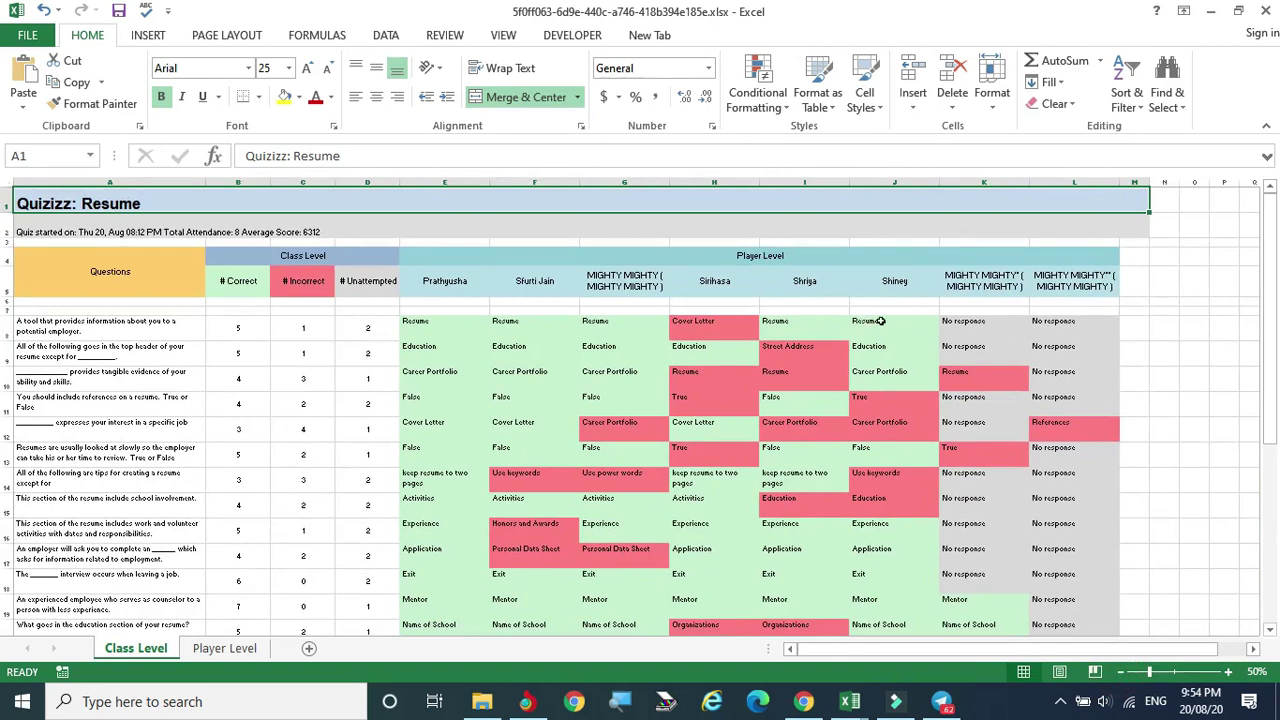
left_click(982, 274)
left_click(716, 280)
left_click(638, 281)
left_click(537, 283)
left_click(455, 281)
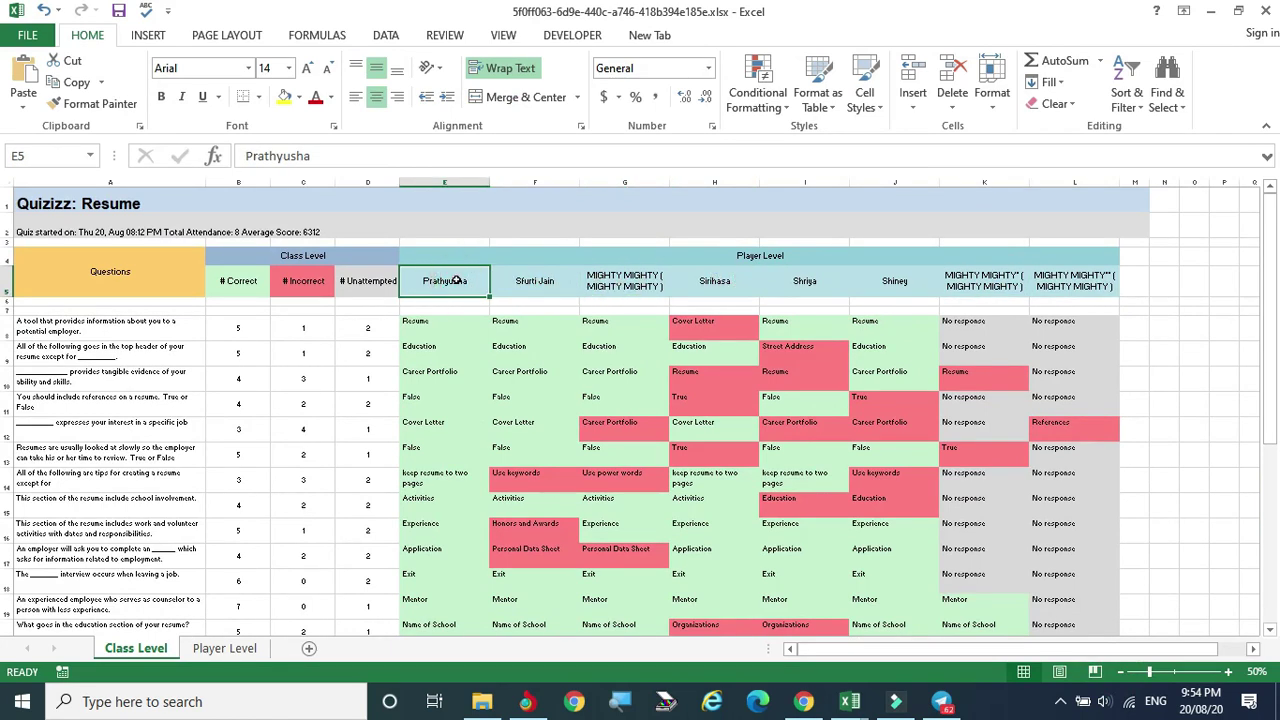
left_click(980, 279)
left_click(1073, 276)
left_click(981, 273)
left_click(598, 278)
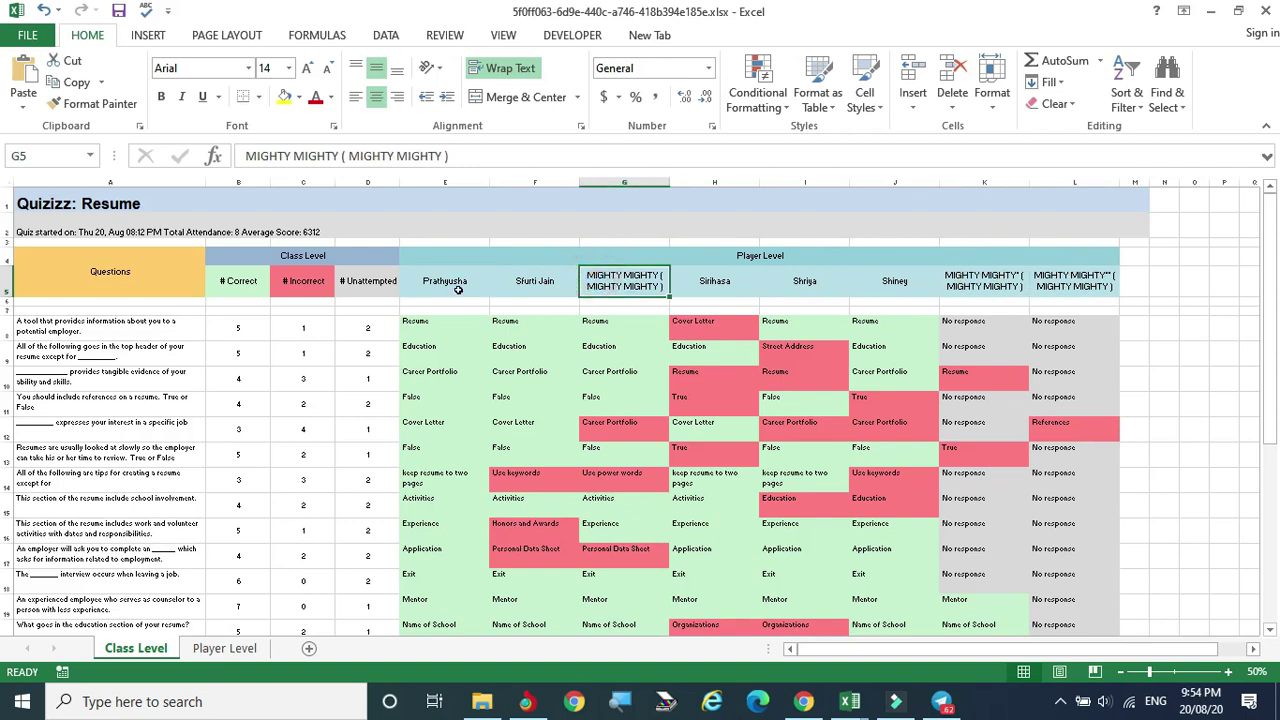
left_click(452, 266)
Examine the first question's correct, incorrect and unattempted counts, and review the remaining questions down to the totals.
left_click(1230, 671)
left_click(1230, 671)
left_click(1230, 671)
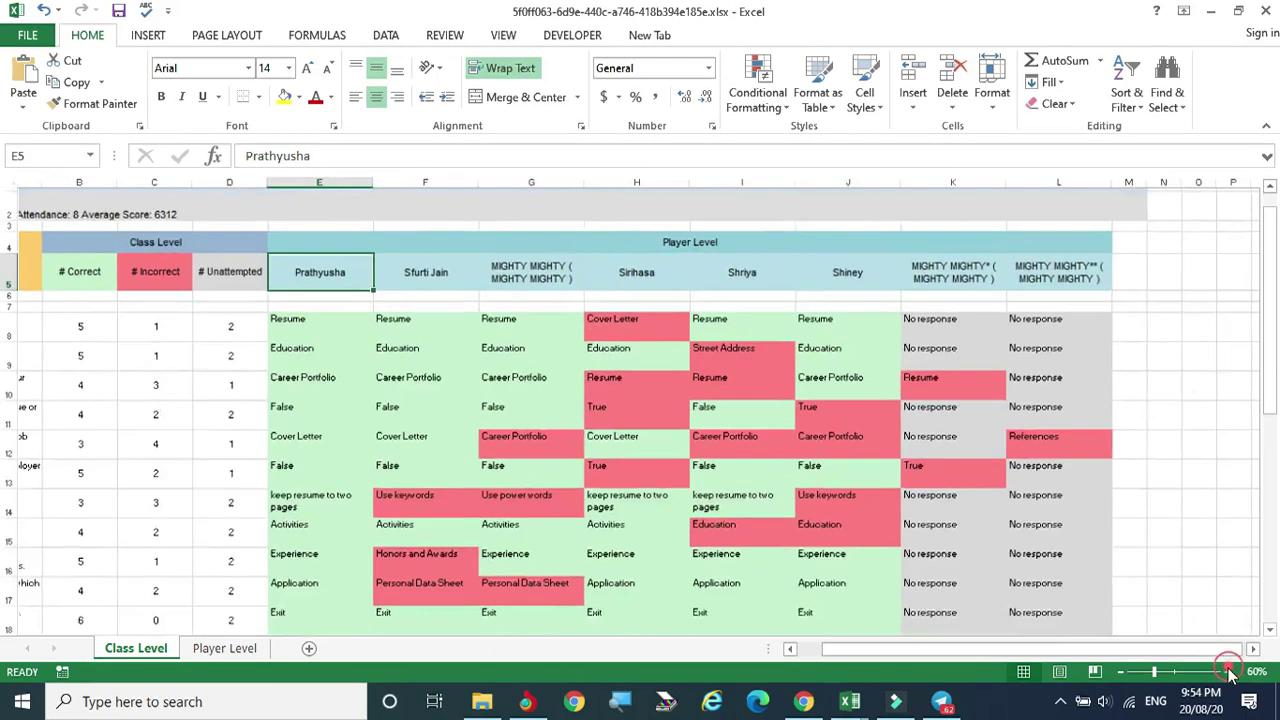
left_click_drag(1048, 650, 850, 647)
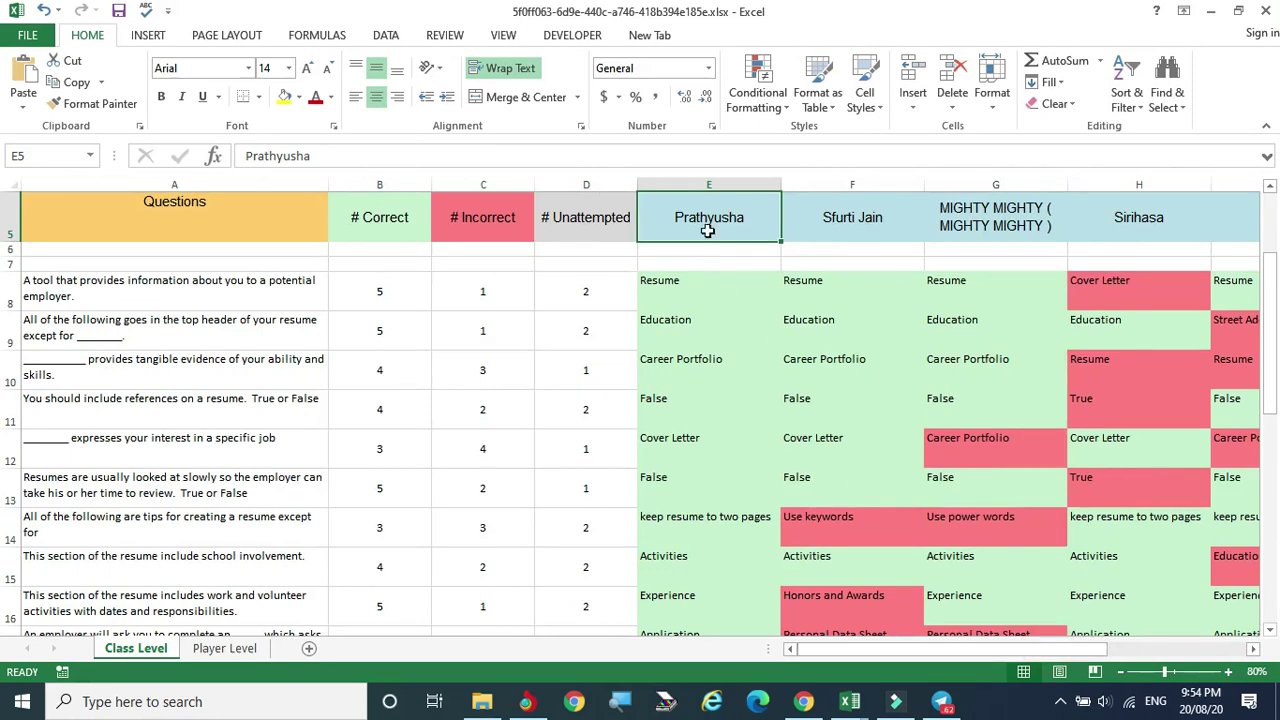
left_click(370, 292)
left_click(479, 291)
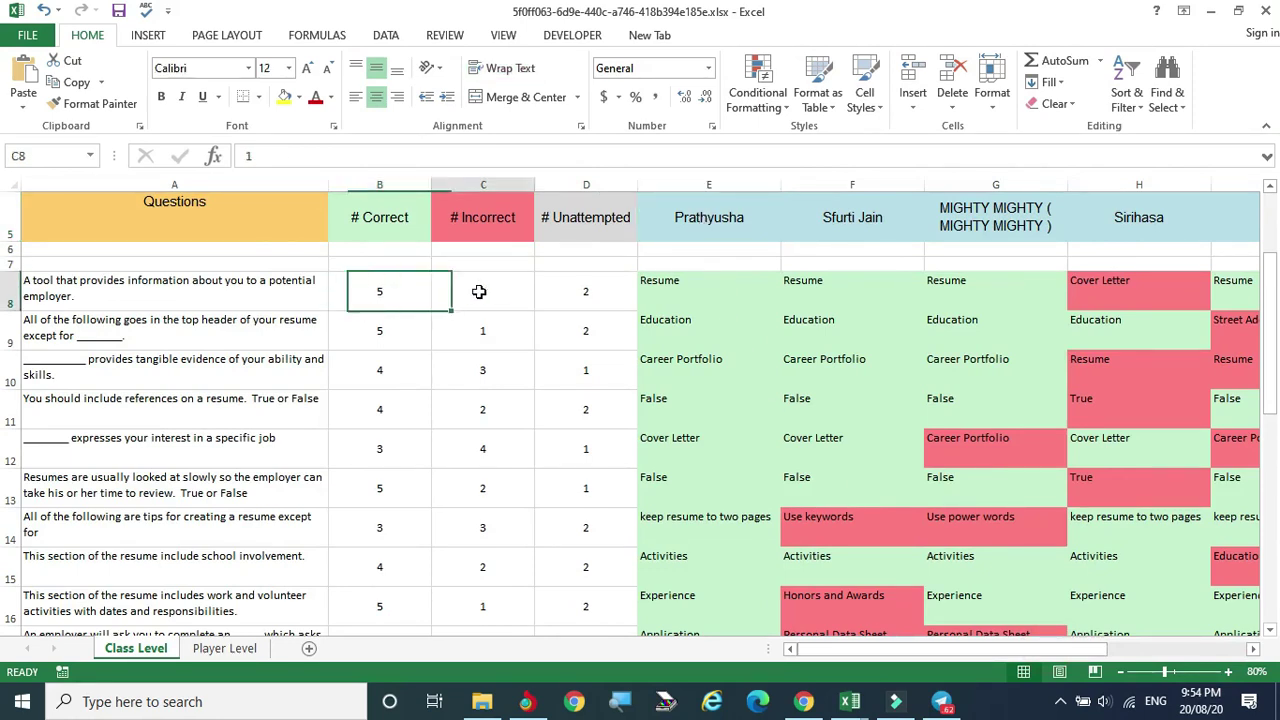
left_click_drag(400, 290, 561, 293)
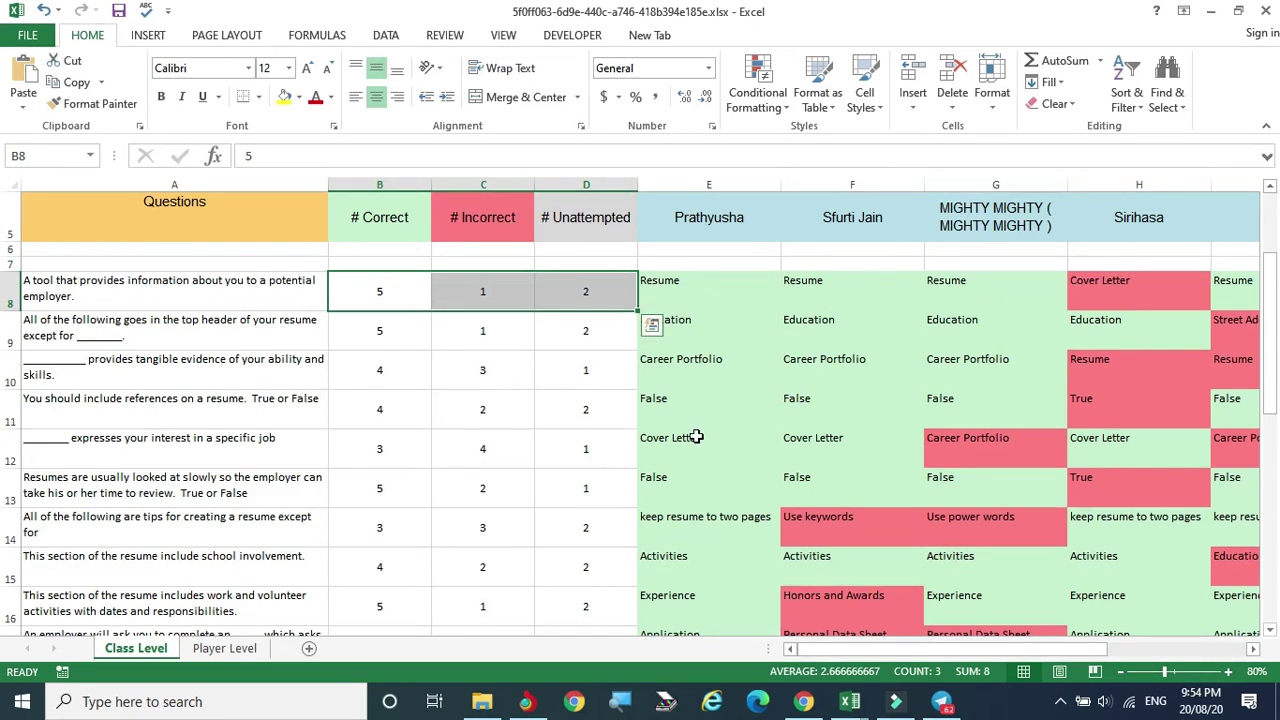
scroll(696, 437, "down", 4)
scroll(689, 479, "up", 5)
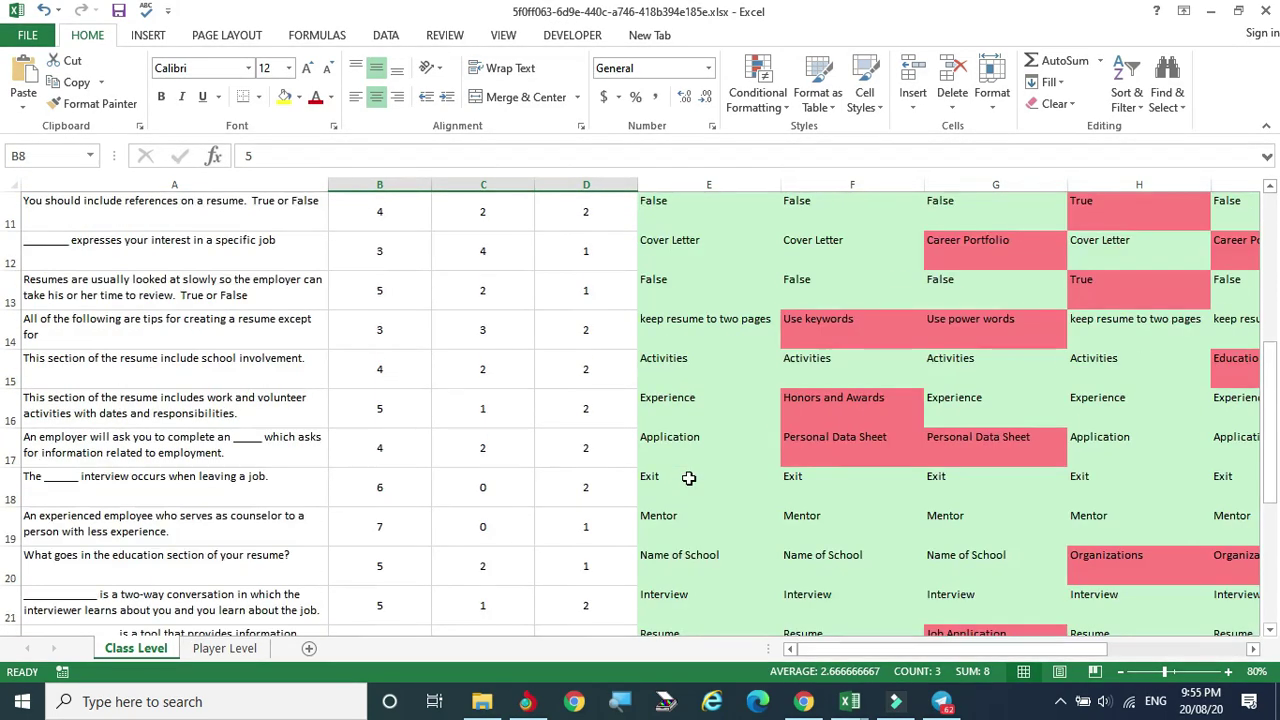
scroll(689, 479, "down", 5)
scroll(689, 479, "up", 2)
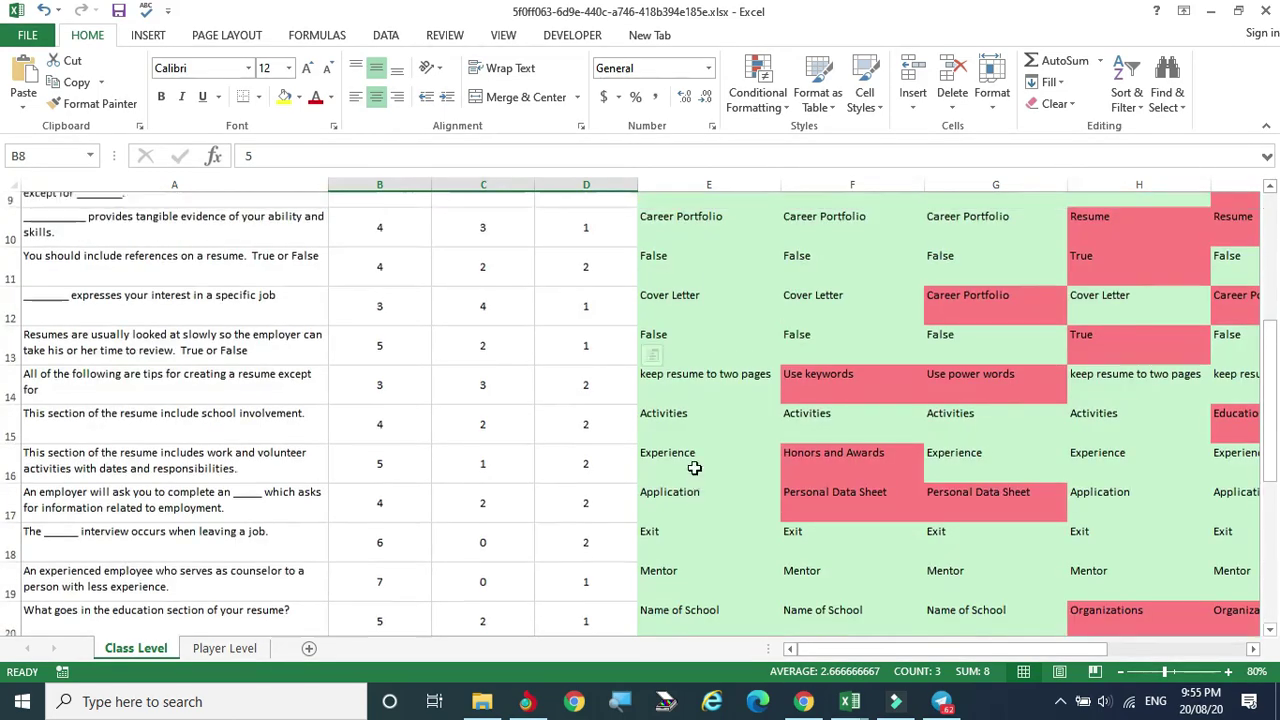
scroll(689, 479, "down", 6)
scroll(711, 334, "up", 3)
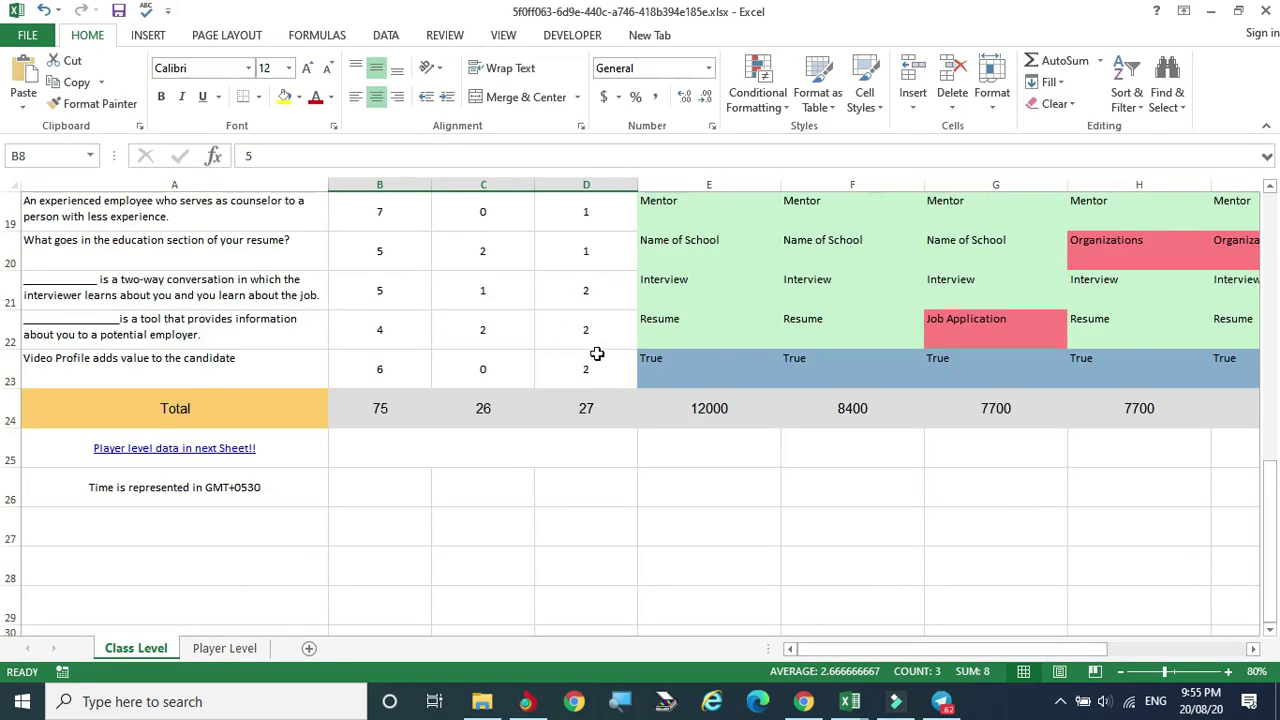
Switch to Quizizz in Chrome and dismiss the download notice on the Resume report.
left_click(803, 701)
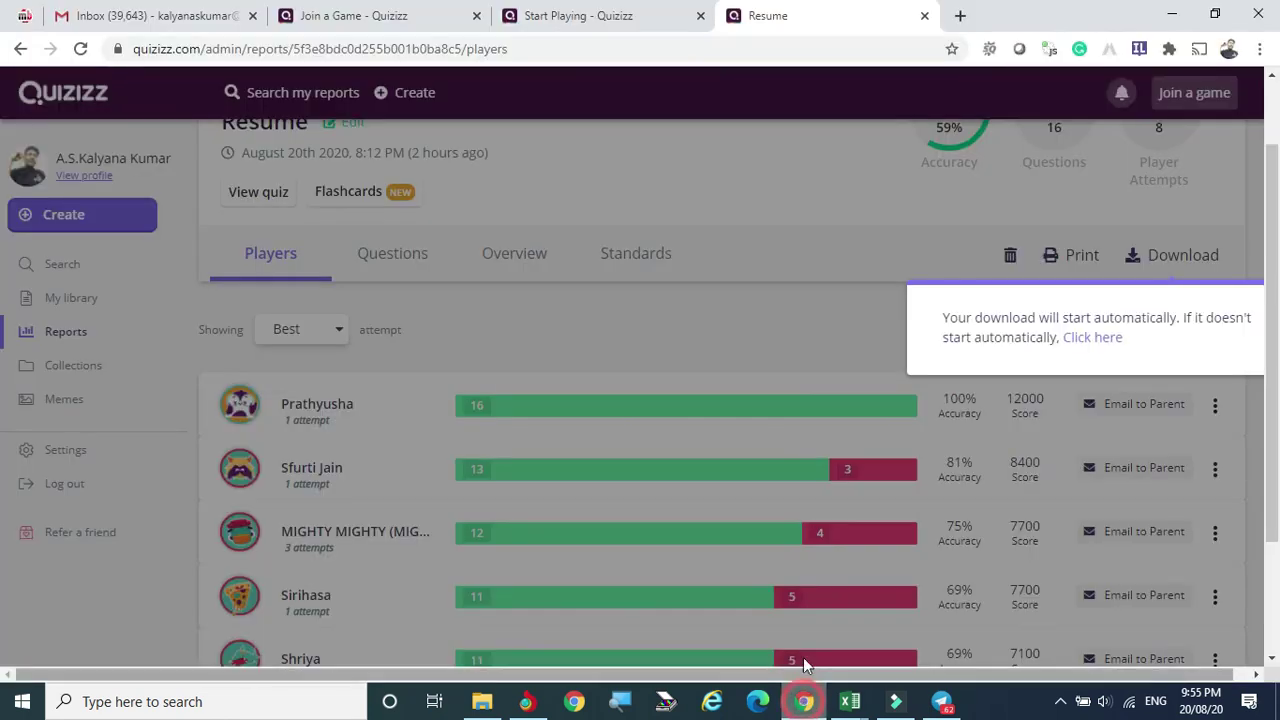
left_click(853, 235)
scroll(359, 300, "up", 1)
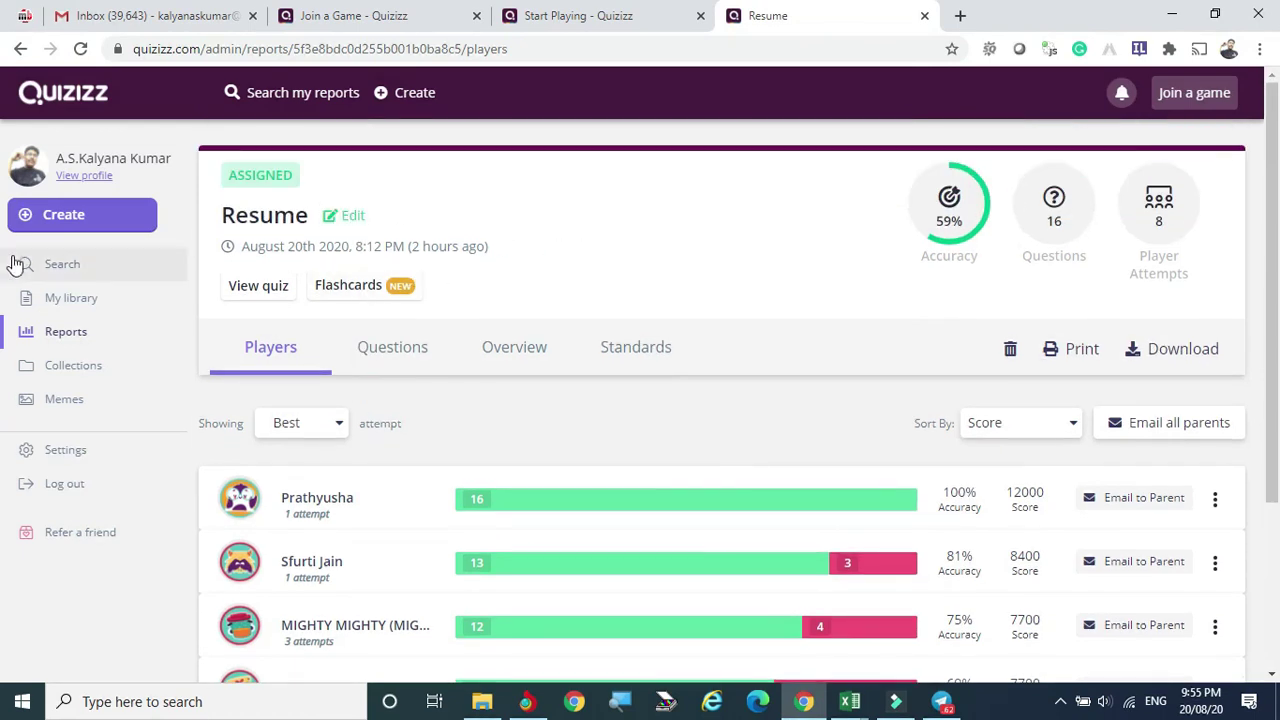
View the saved quiz collections and compare them with the quizzes in My library.
left_click(75, 367)
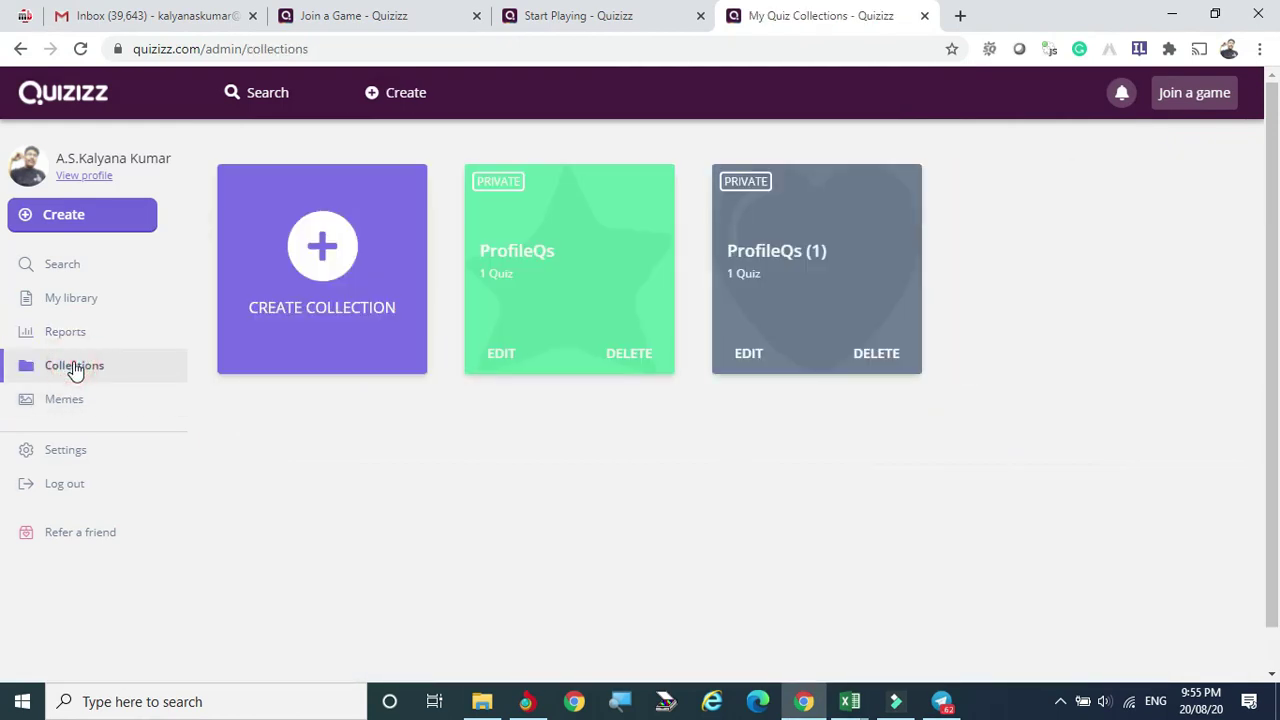
left_click(72, 303)
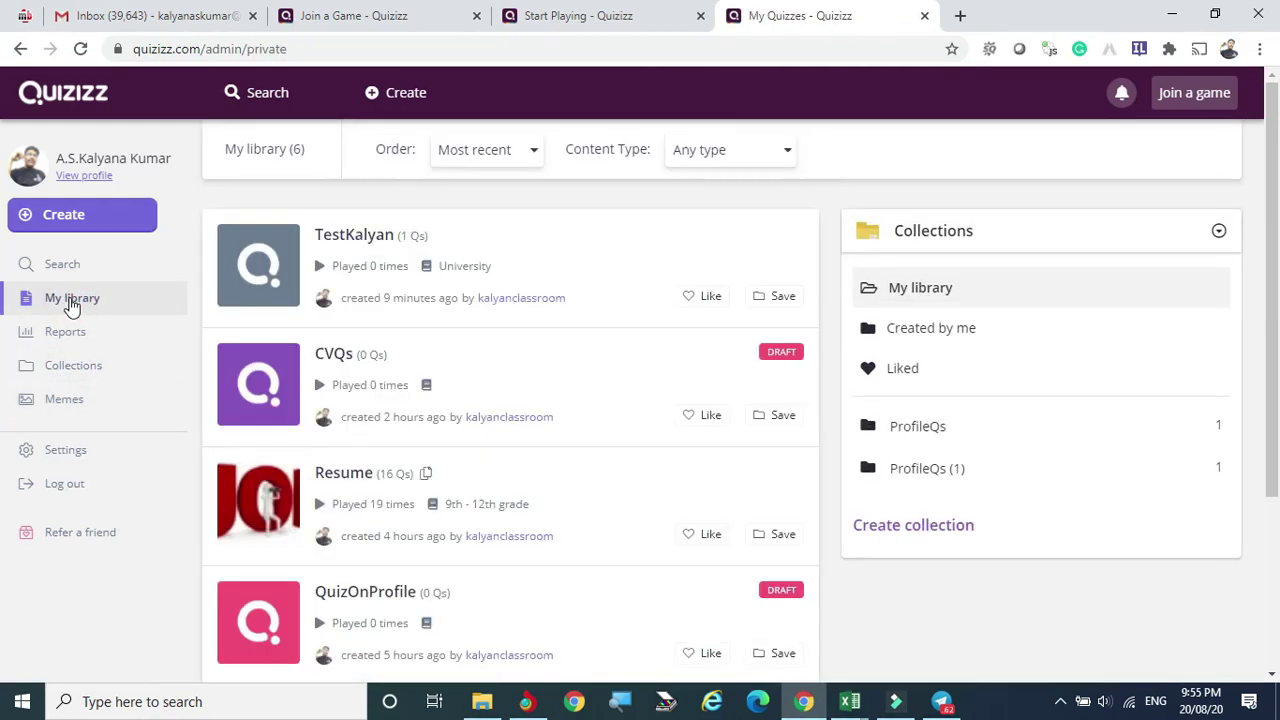
left_click(65, 363)
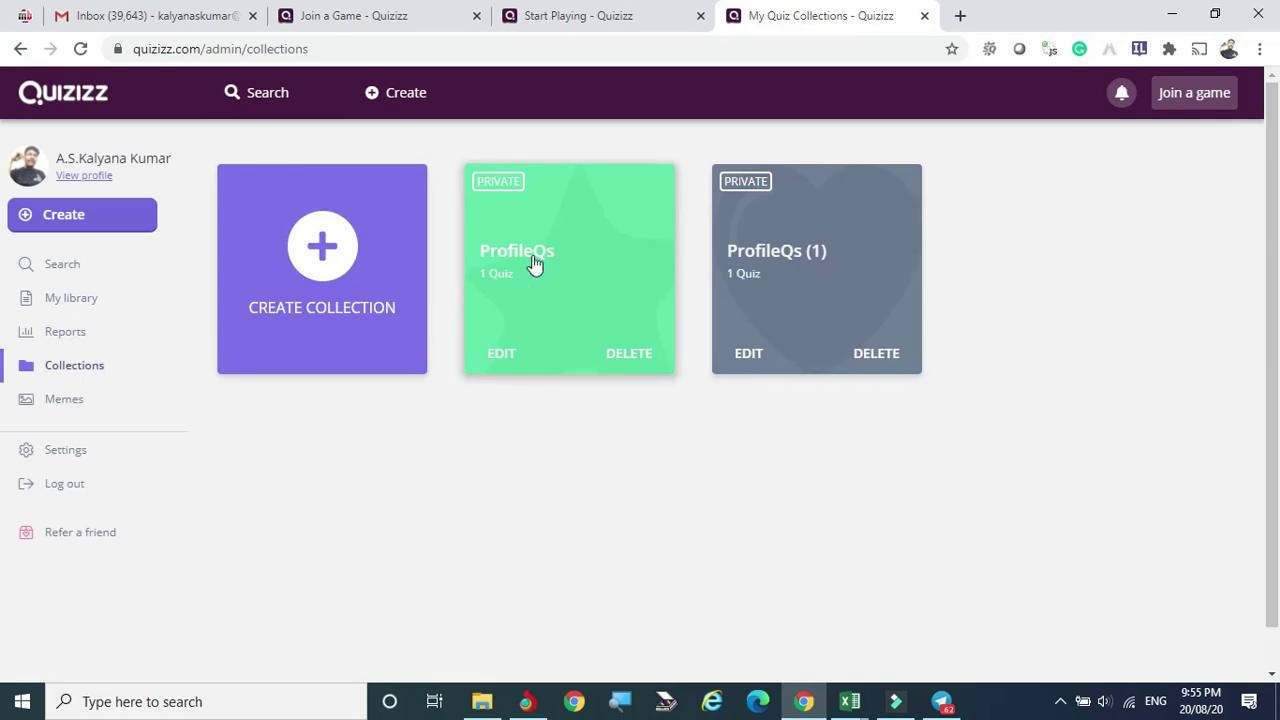
View the Memes page and the form for a new meme set, and close the form without creating one.
left_click(48, 399)
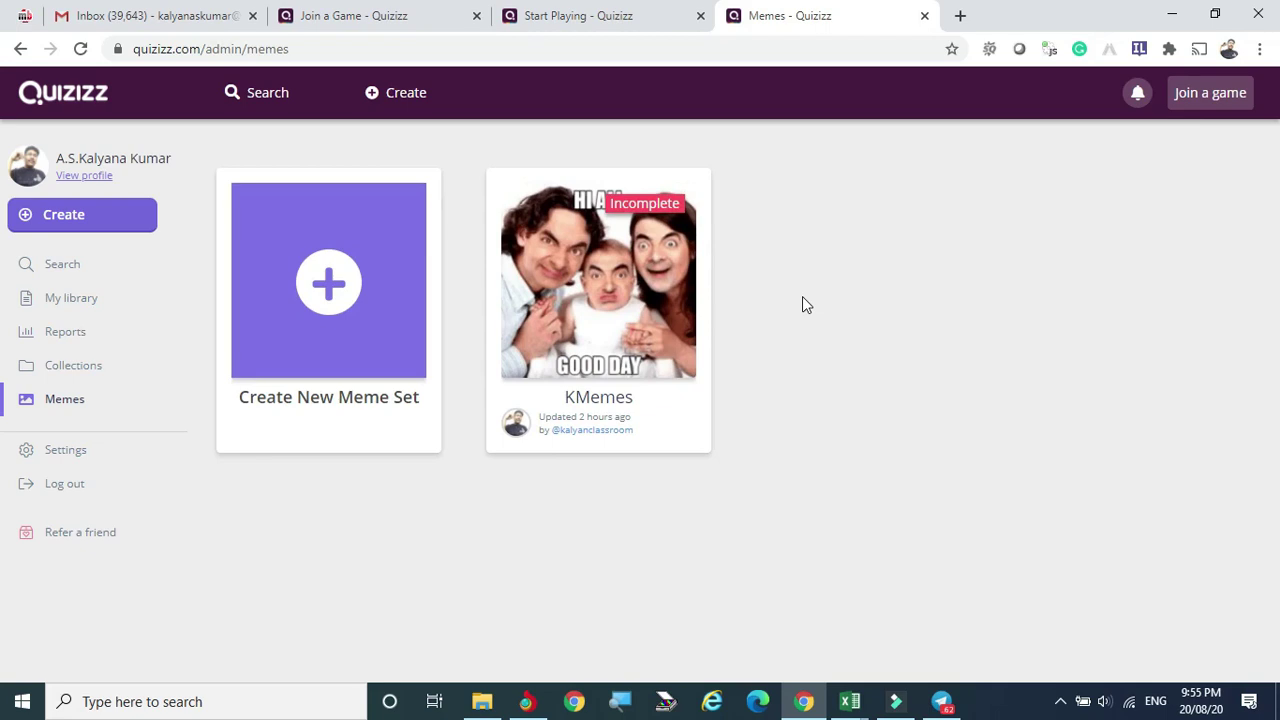
left_click(328, 288)
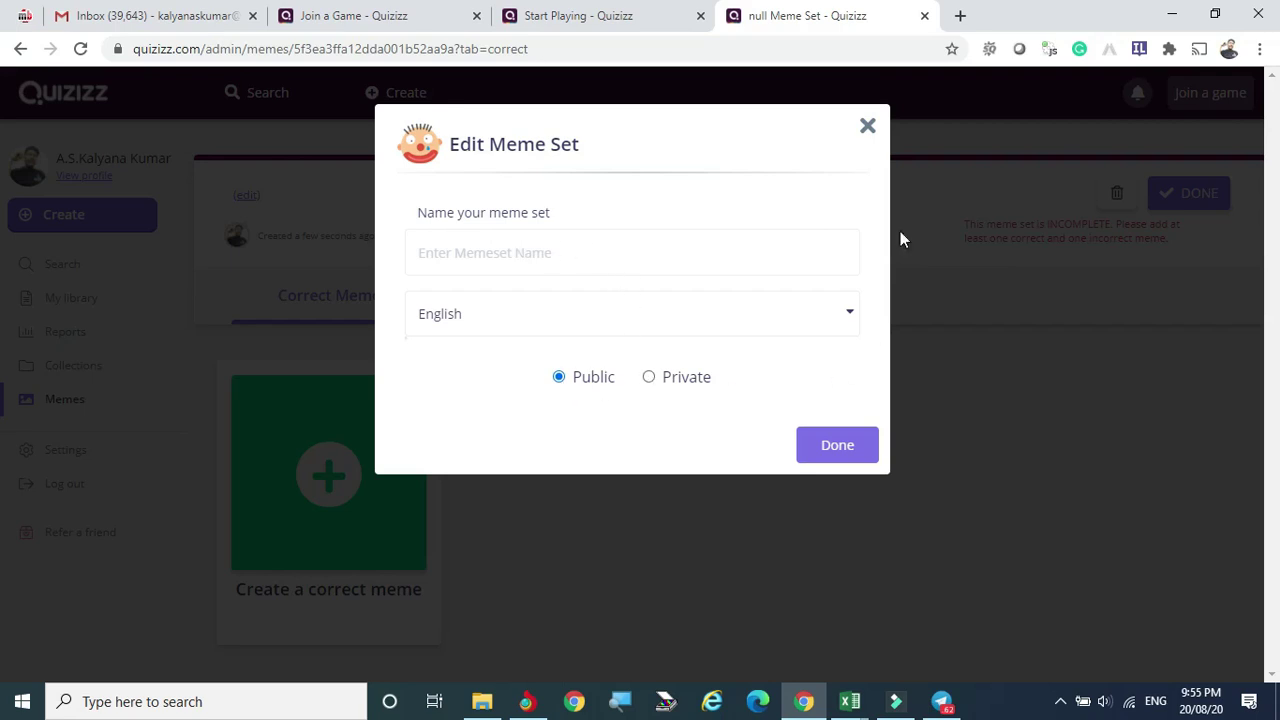
left_click(866, 127)
mouse_move(587, 316)
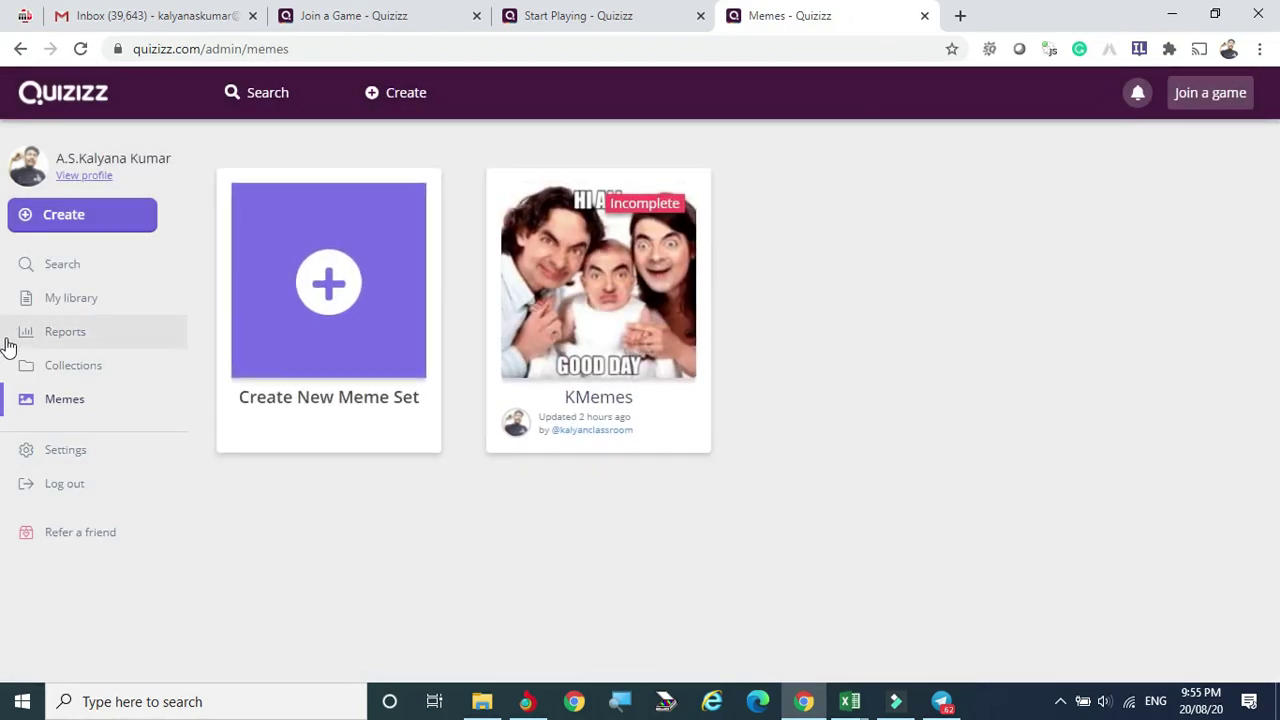
View the account and language options on the Settings page.
left_click(62, 456)
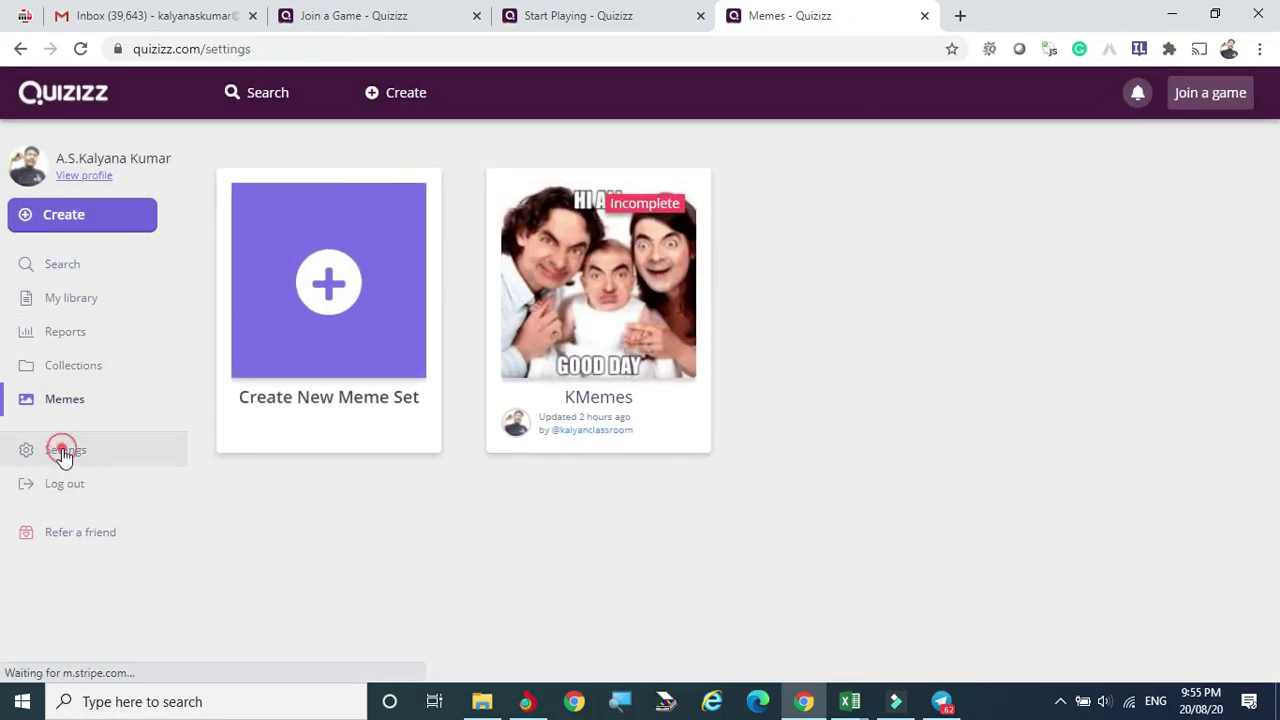
scroll(637, 365, "down", 1)
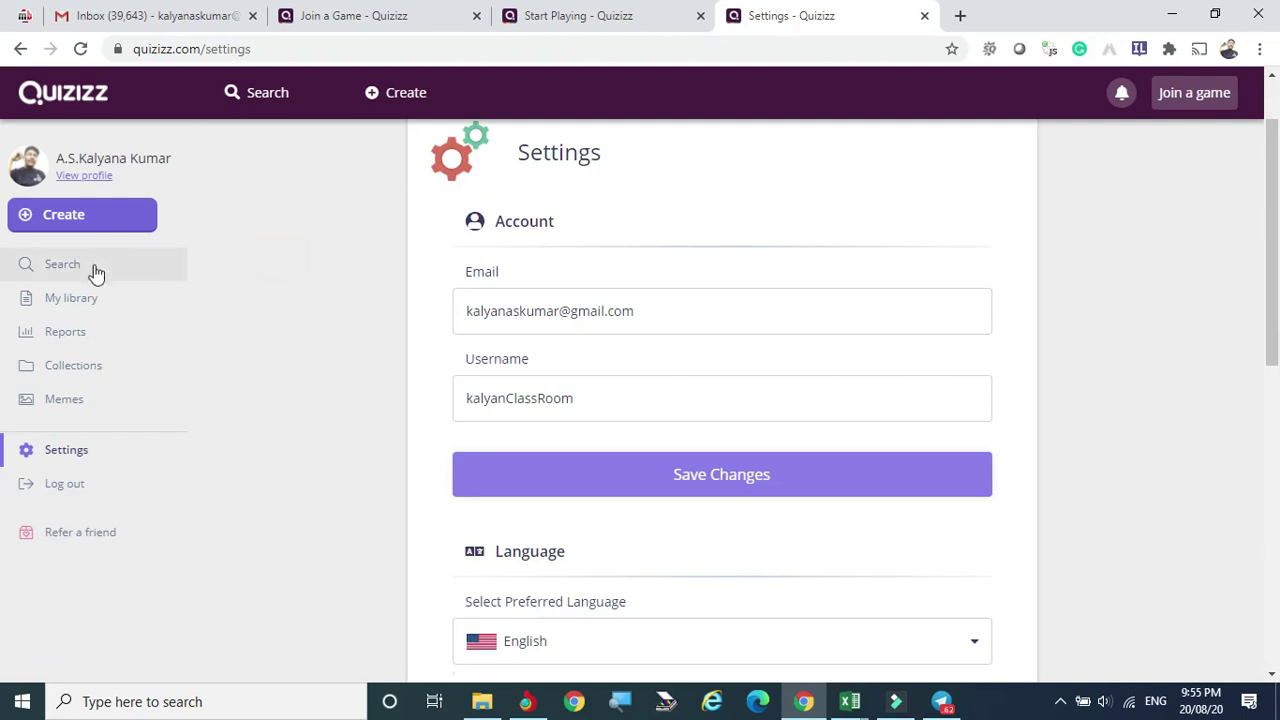
Open the Resume quiz from My library and start assigning it as homework.
left_click(62, 304)
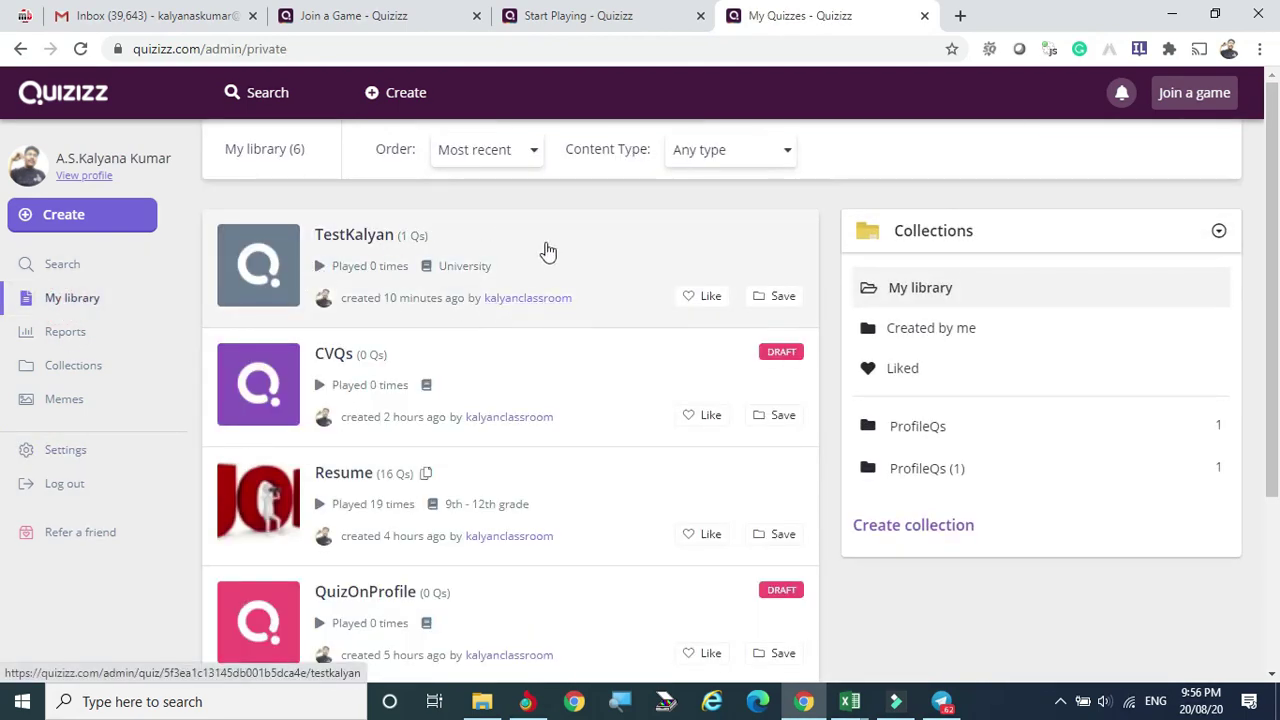
scroll(296, 390, "down", 1)
left_click(296, 390)
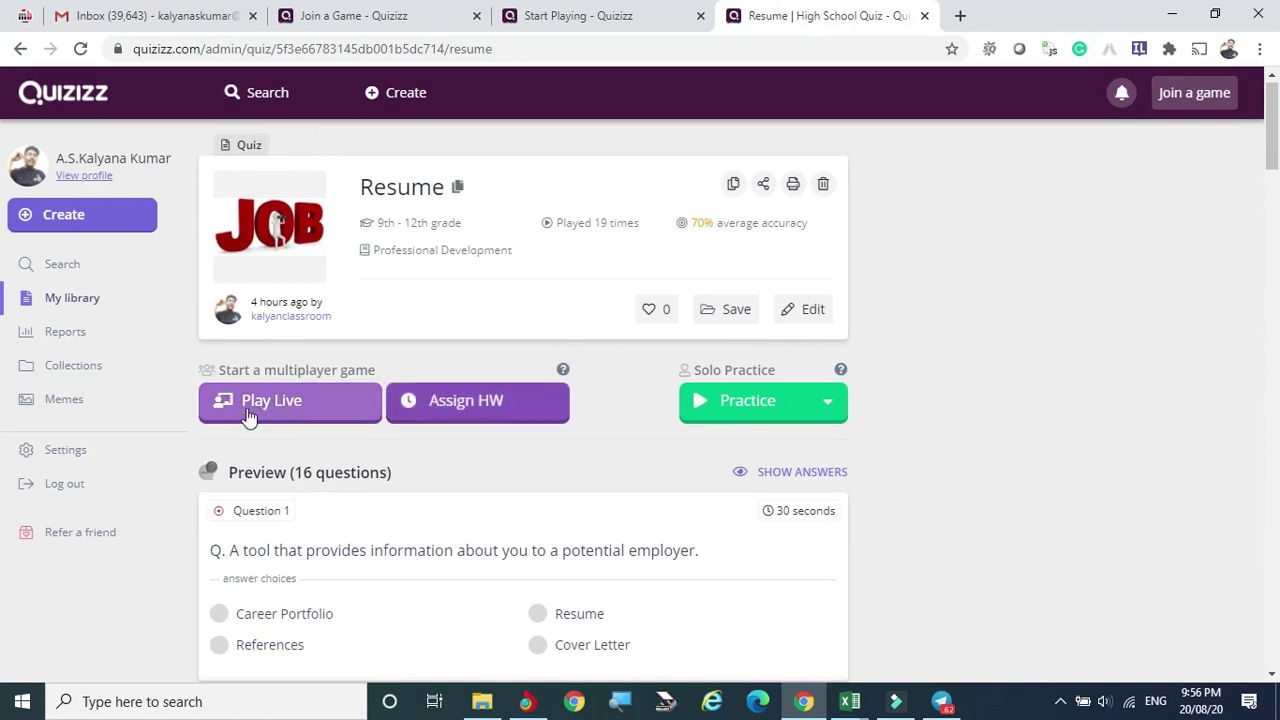
left_click(475, 410)
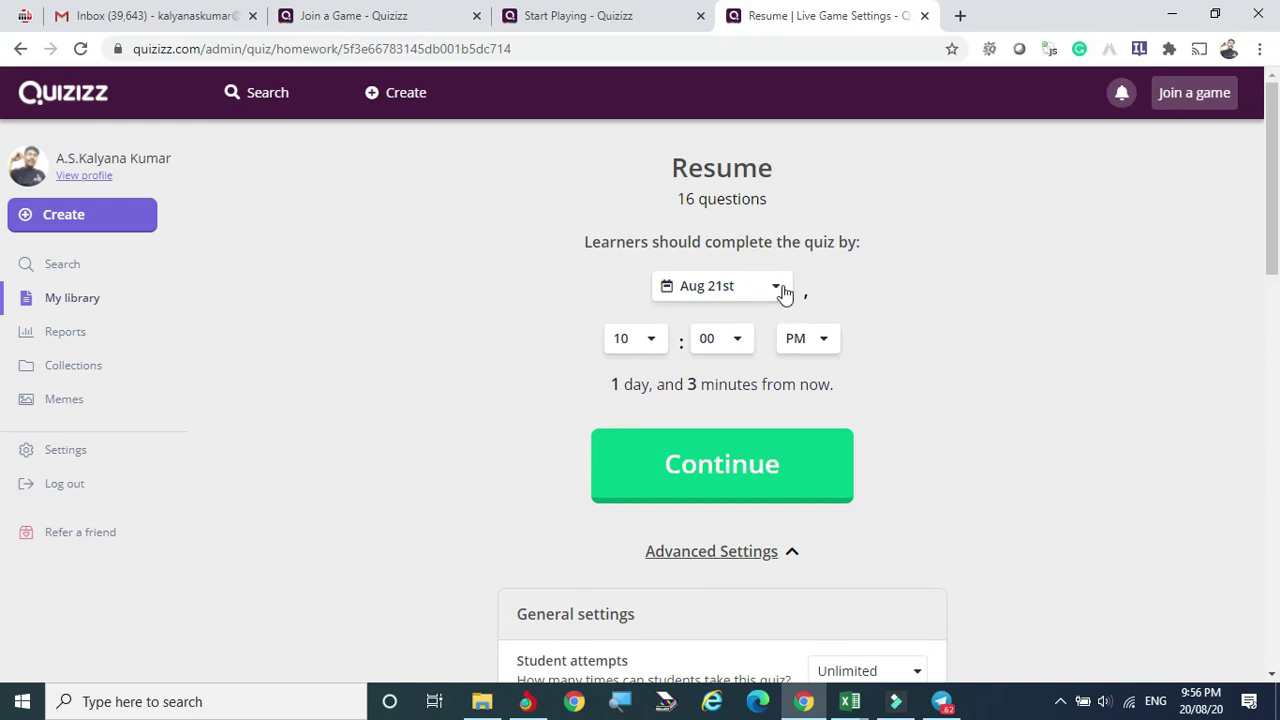
Set the completion date of the Resume homework to Aug 20th.
left_click(783, 291)
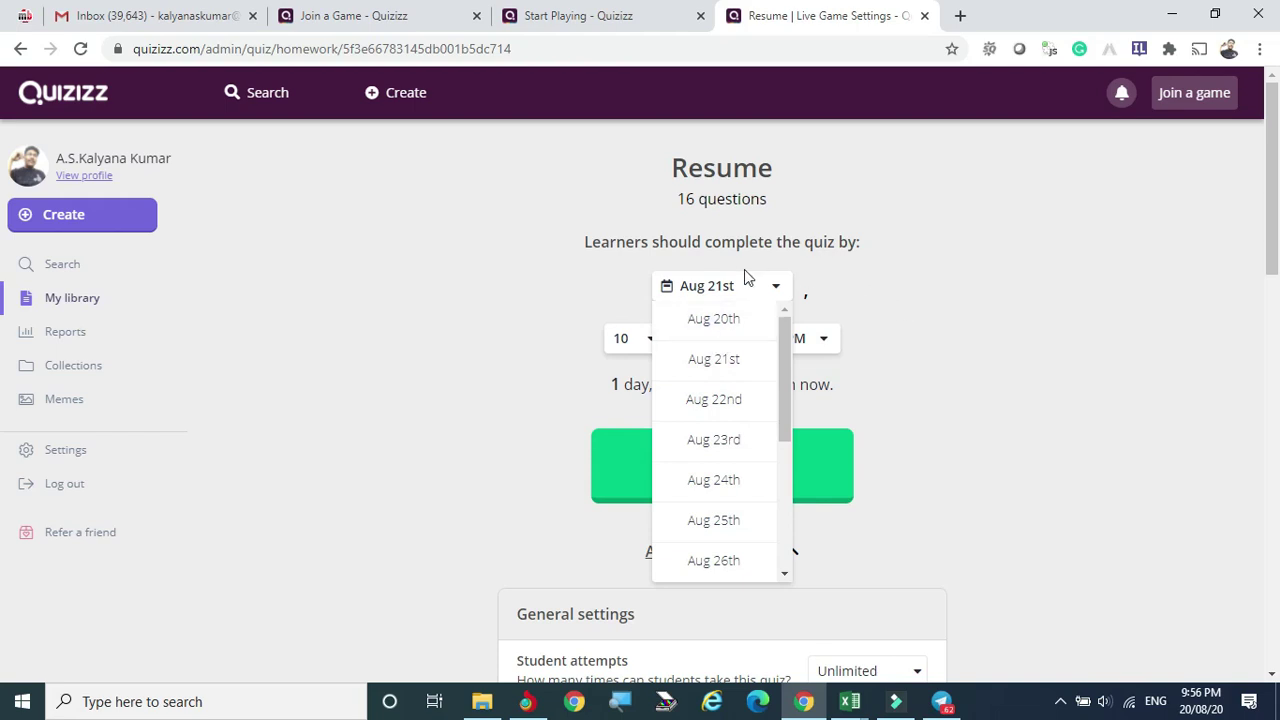
left_click(934, 287)
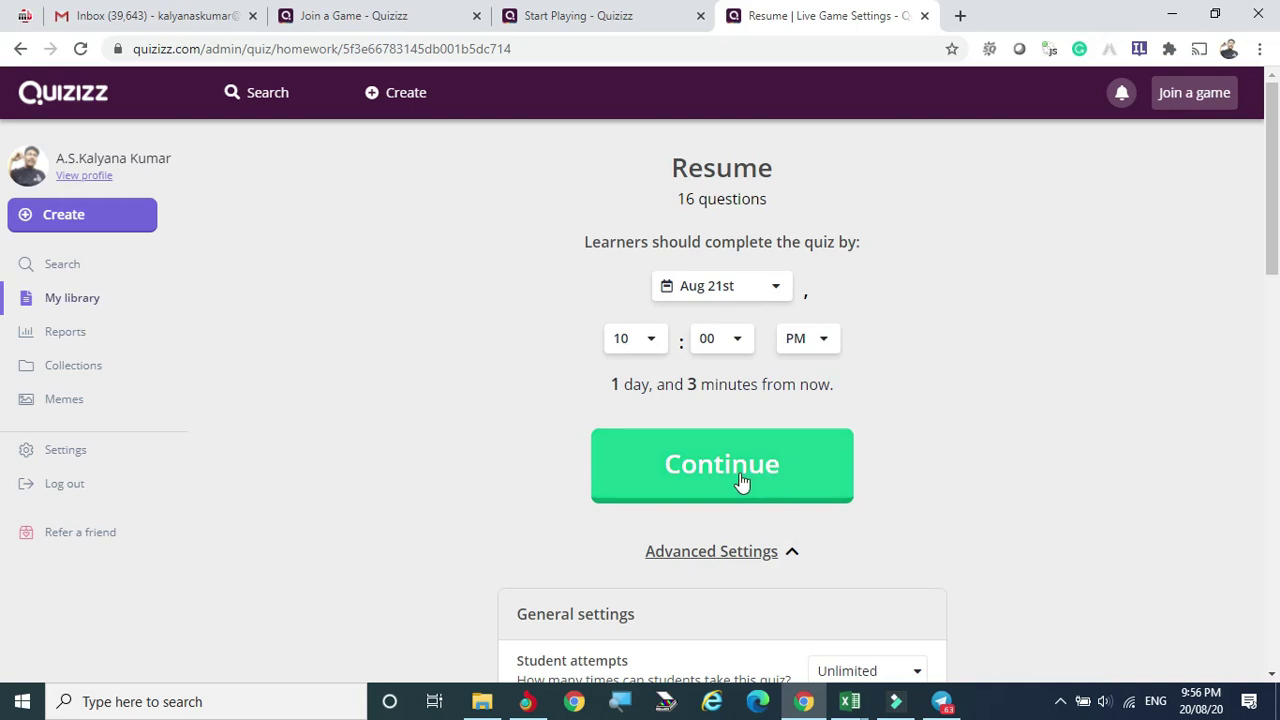
scroll(1054, 429, "down", 1)
scroll(1054, 429, "up", 1)
left_click(777, 289)
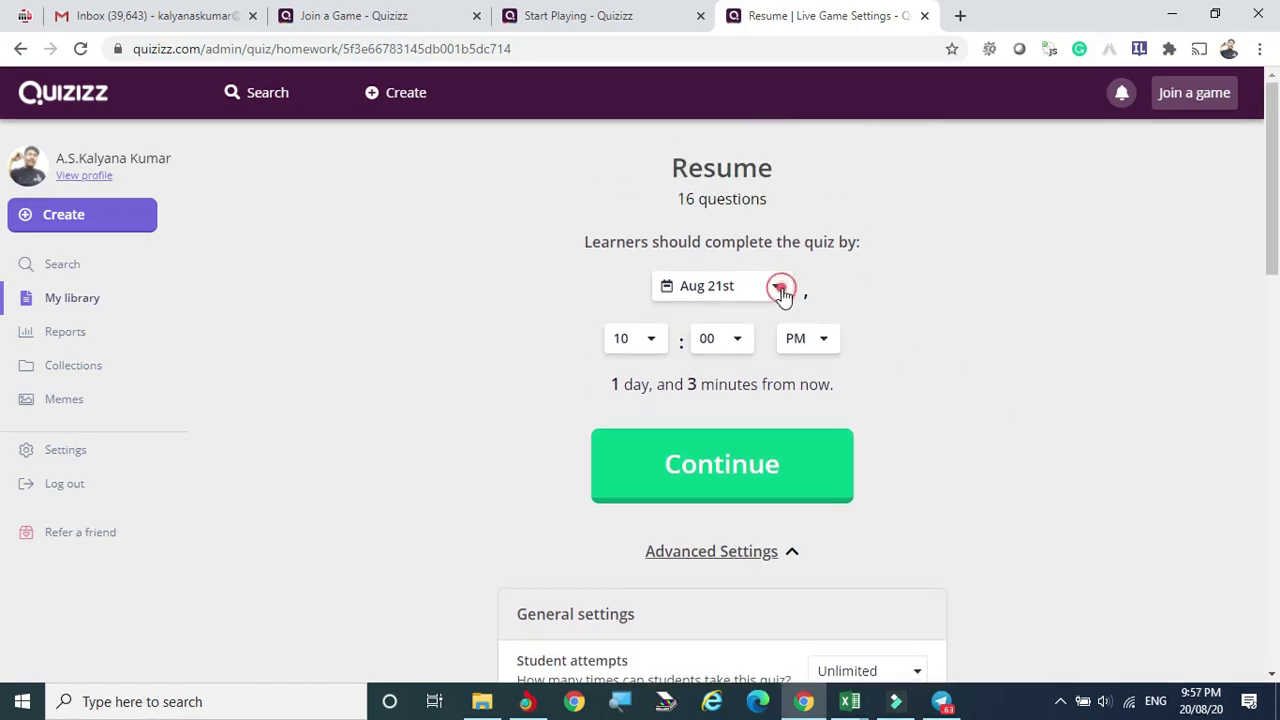
left_click(712, 319)
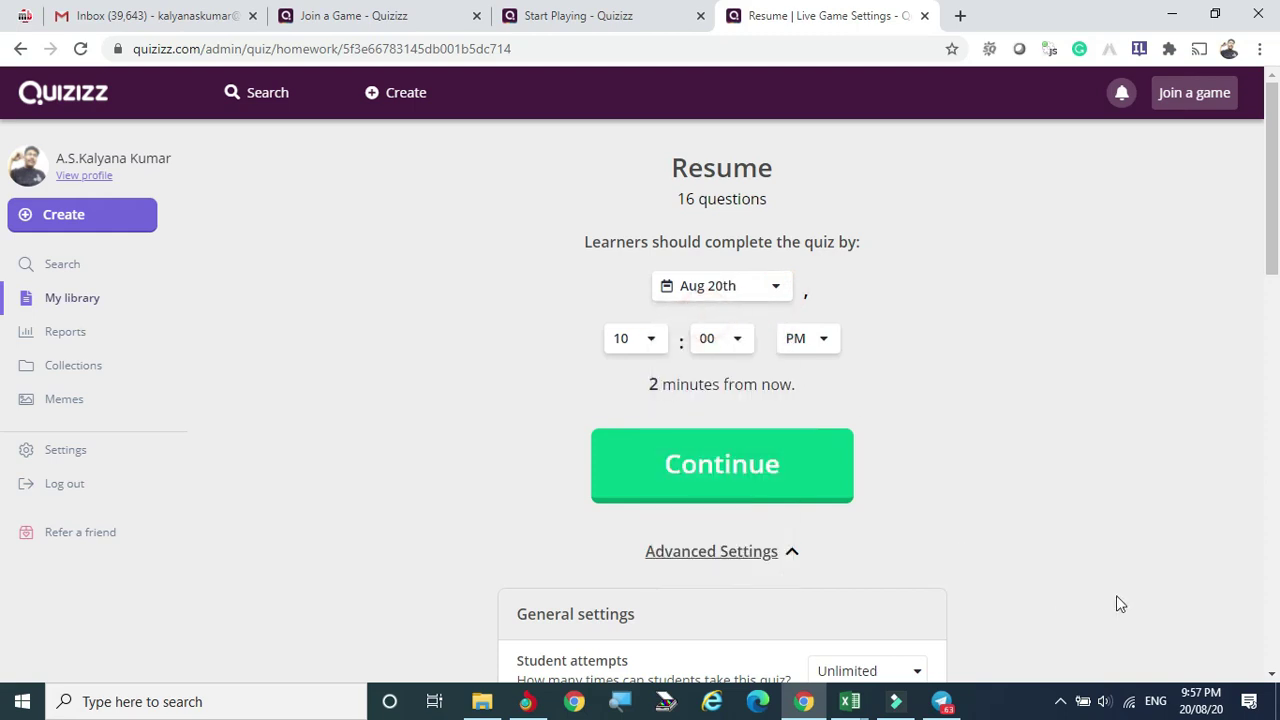
Set the homework's completion time to 10:30 PM.
left_click(655, 342)
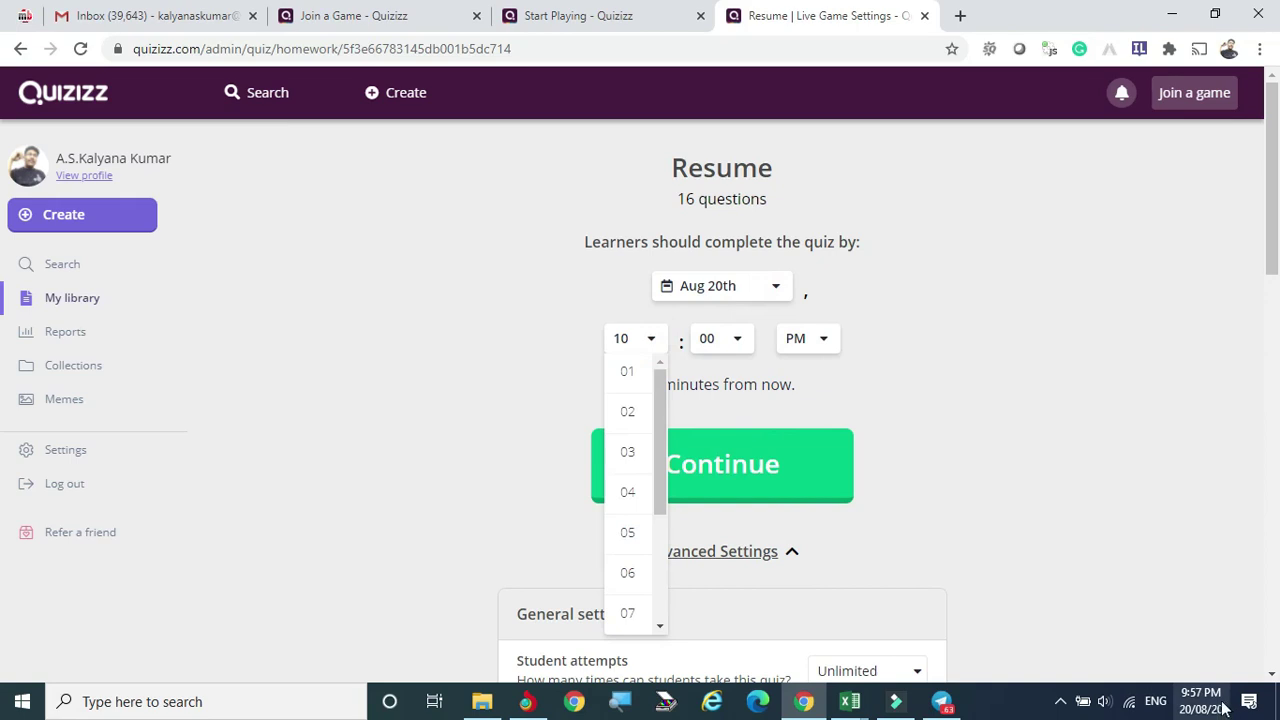
left_click(657, 428)
left_click(740, 339)
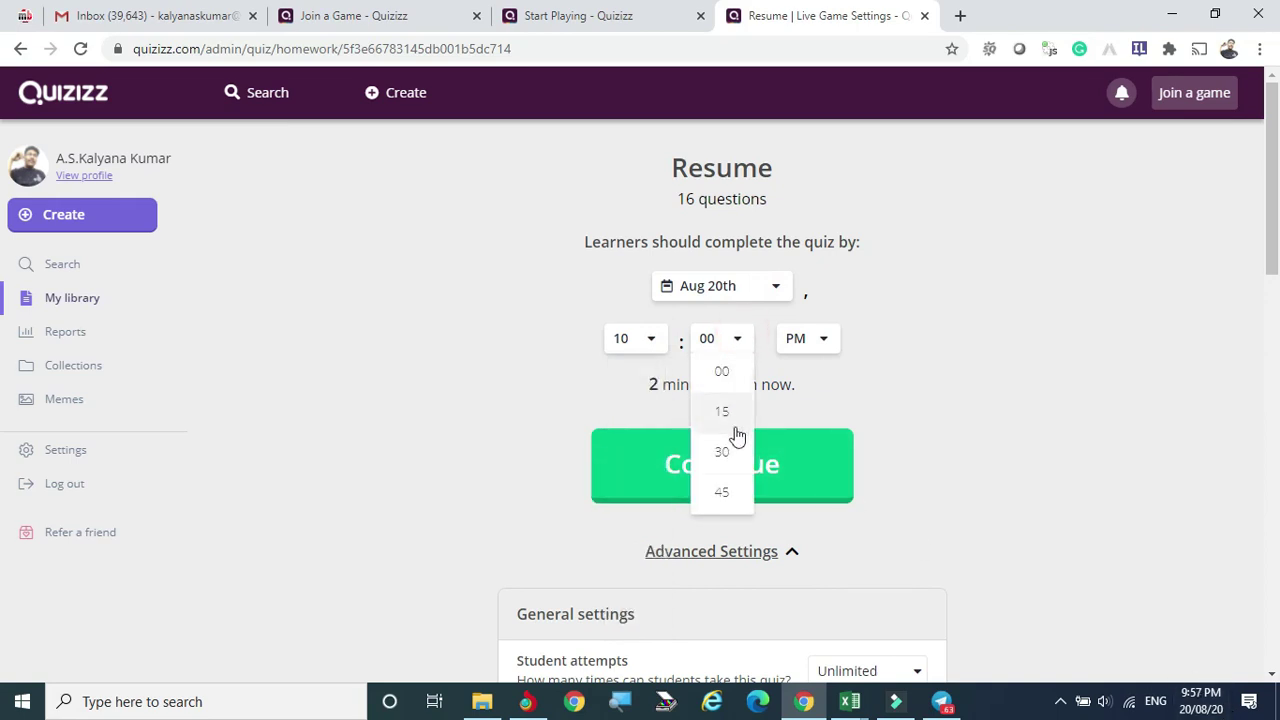
left_click(729, 450)
left_click(736, 341)
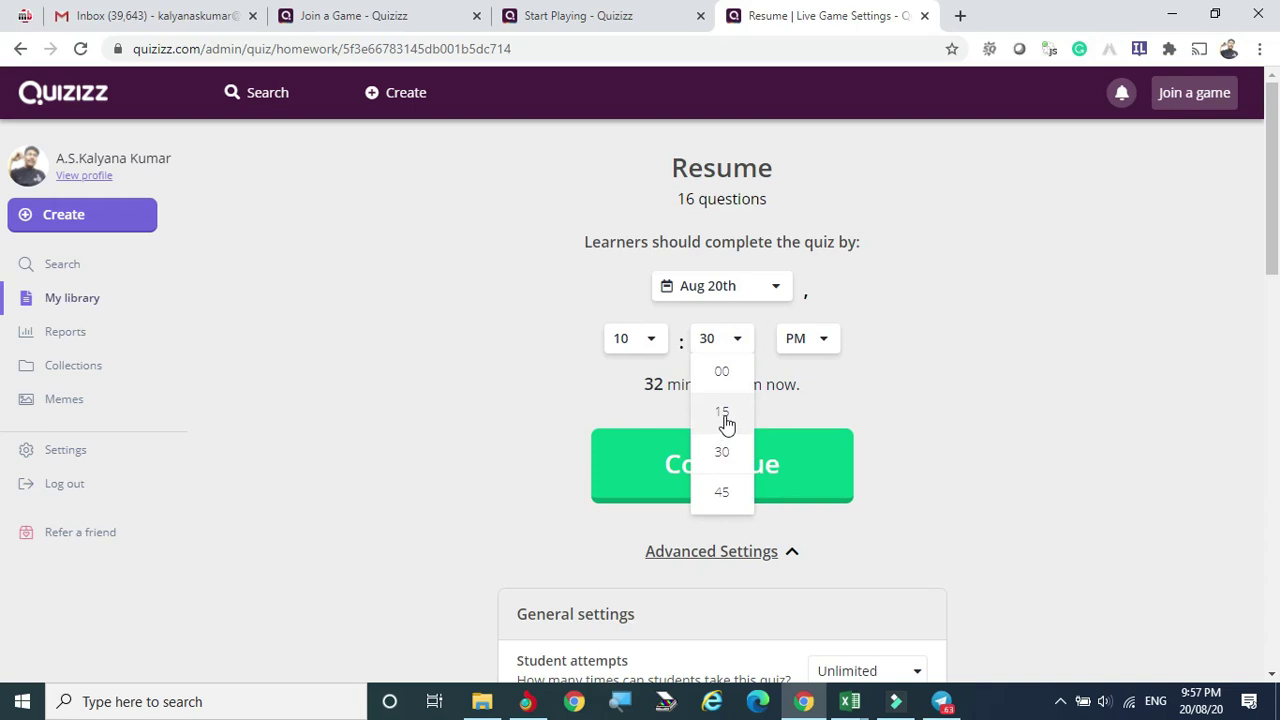
left_click(724, 415)
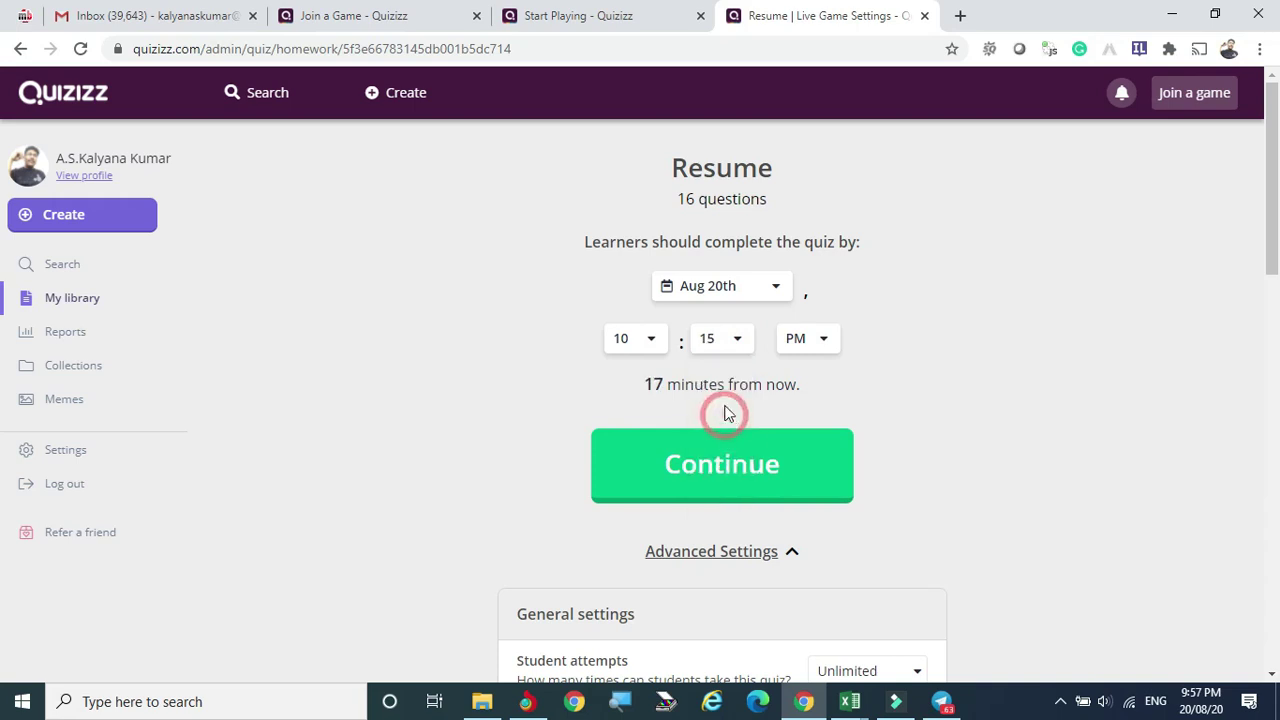
left_click(730, 340)
left_click(718, 455)
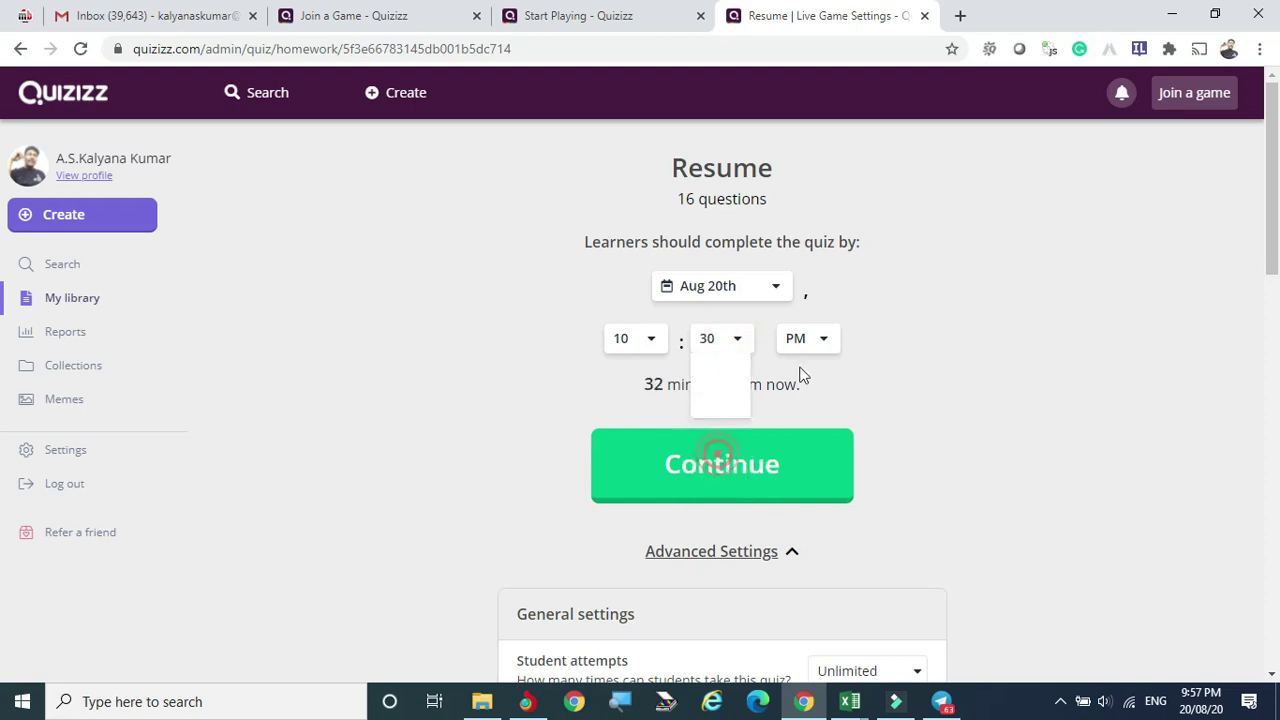
left_click(830, 338)
left_click(1157, 343)
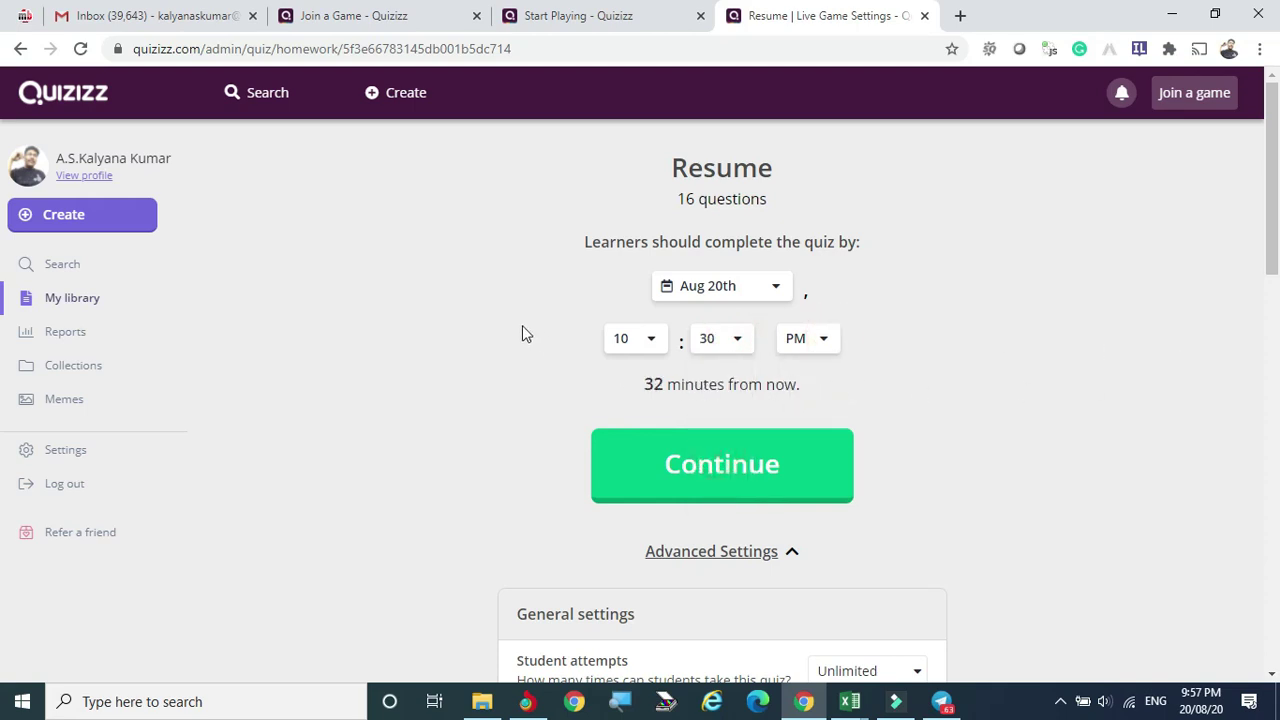
Review the available options for student attempts and for showing answers in-game in the homework's general settings.
scroll(809, 463, "down", 2)
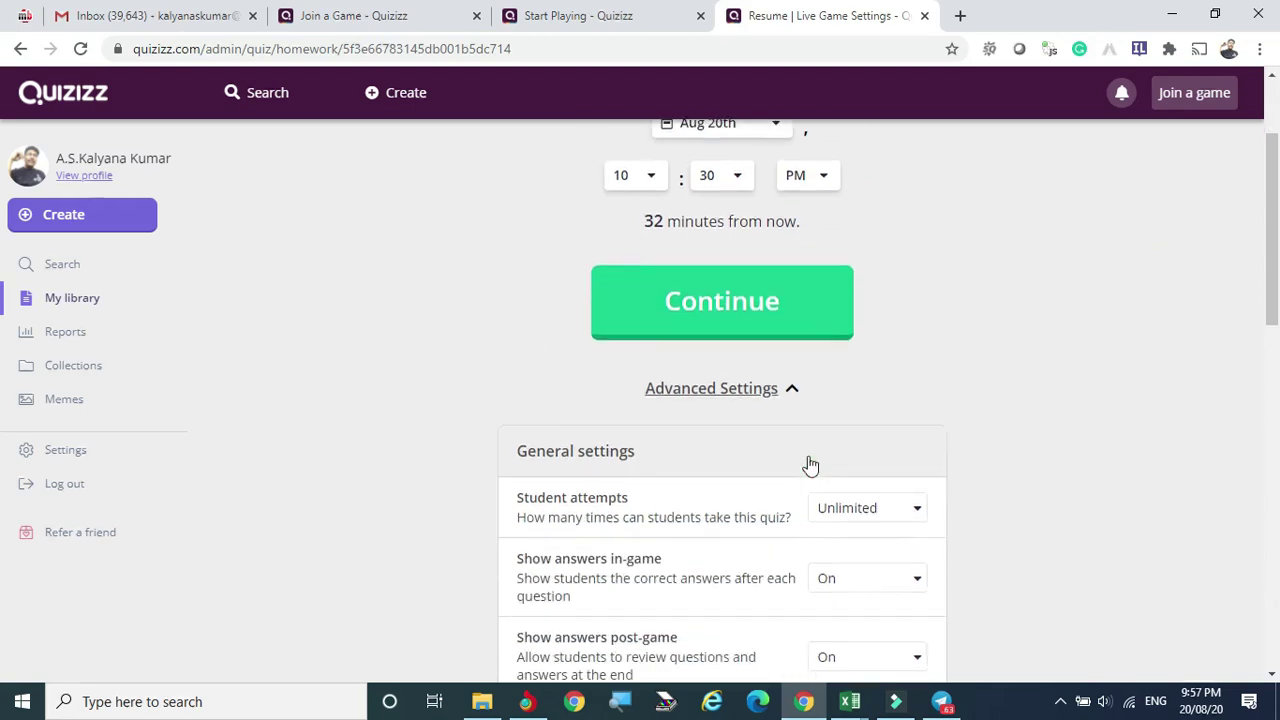
scroll(648, 455, "down", 3)
scroll(640, 400, "up", 1)
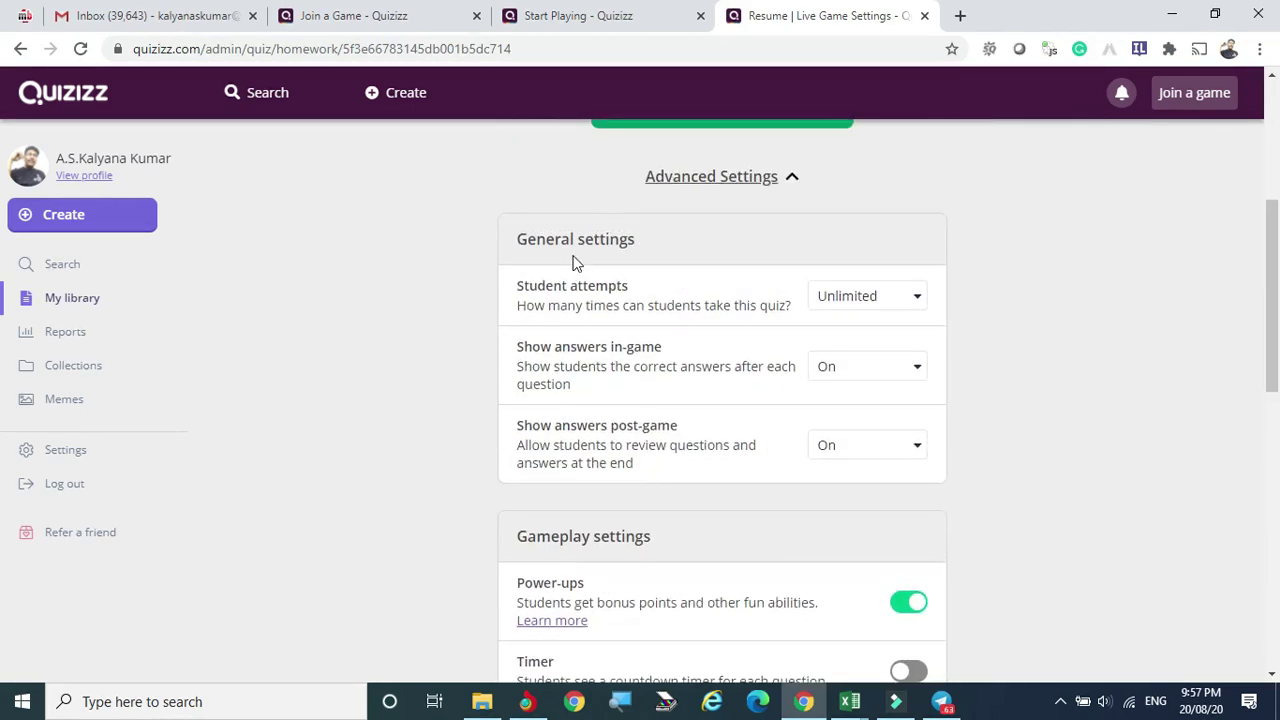
left_click(916, 298)
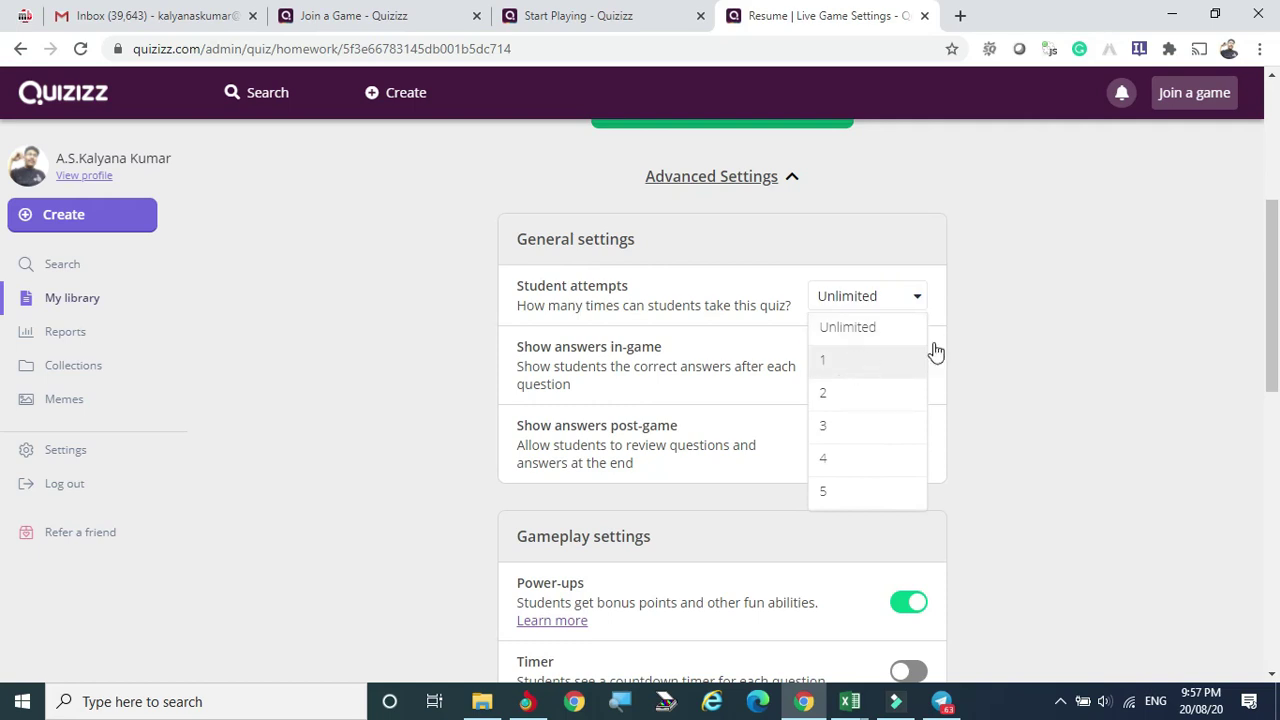
left_click(1024, 323)
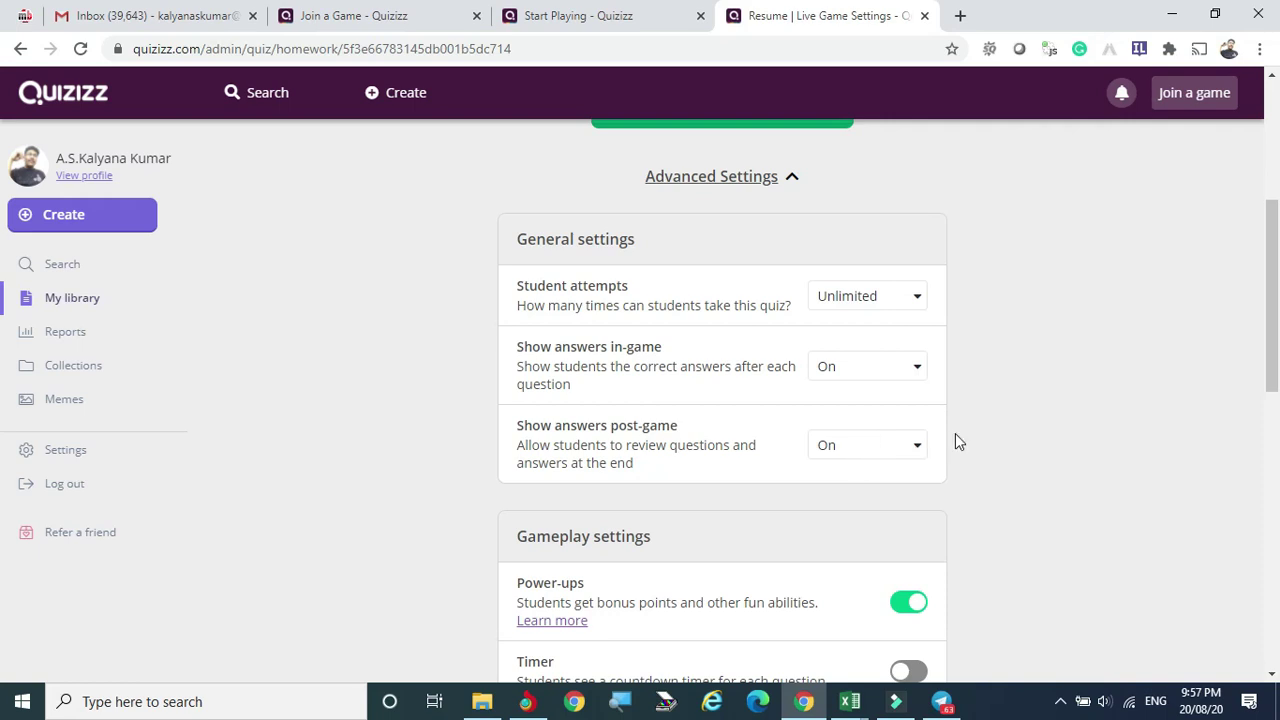
scroll(955, 433, "down", 1)
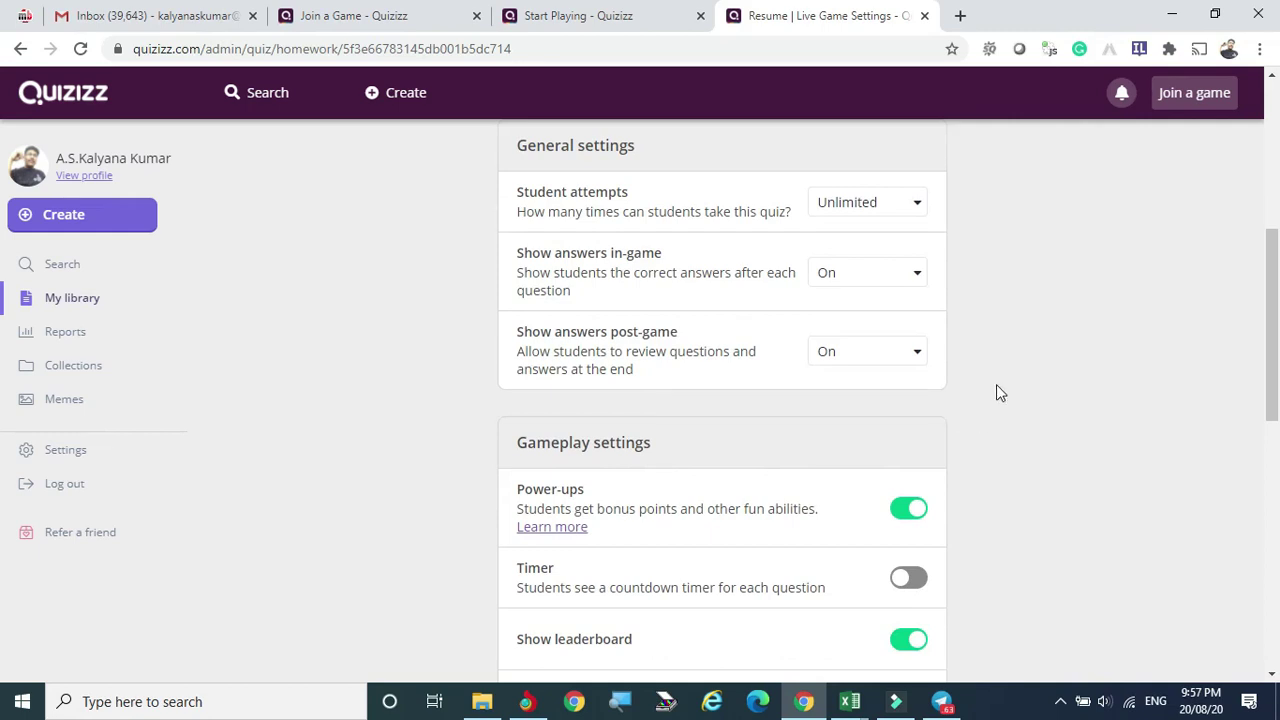
scroll(996, 393, "down", 1)
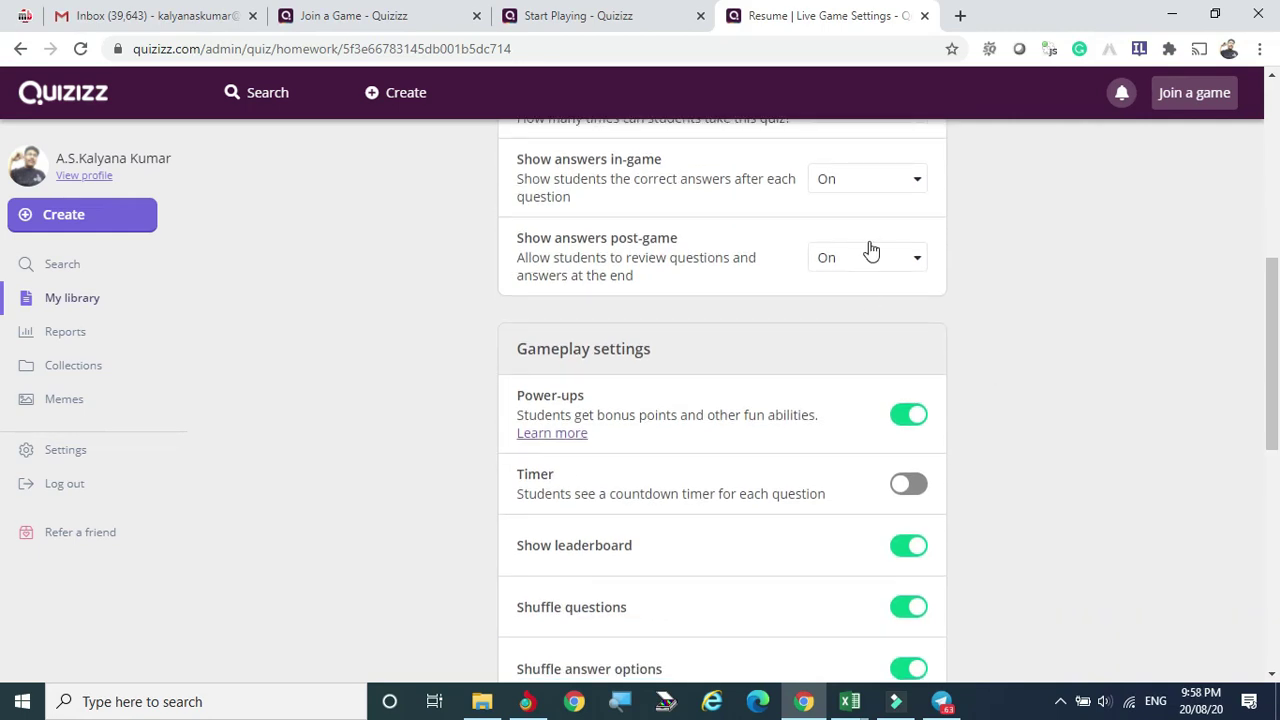
left_click(916, 180)
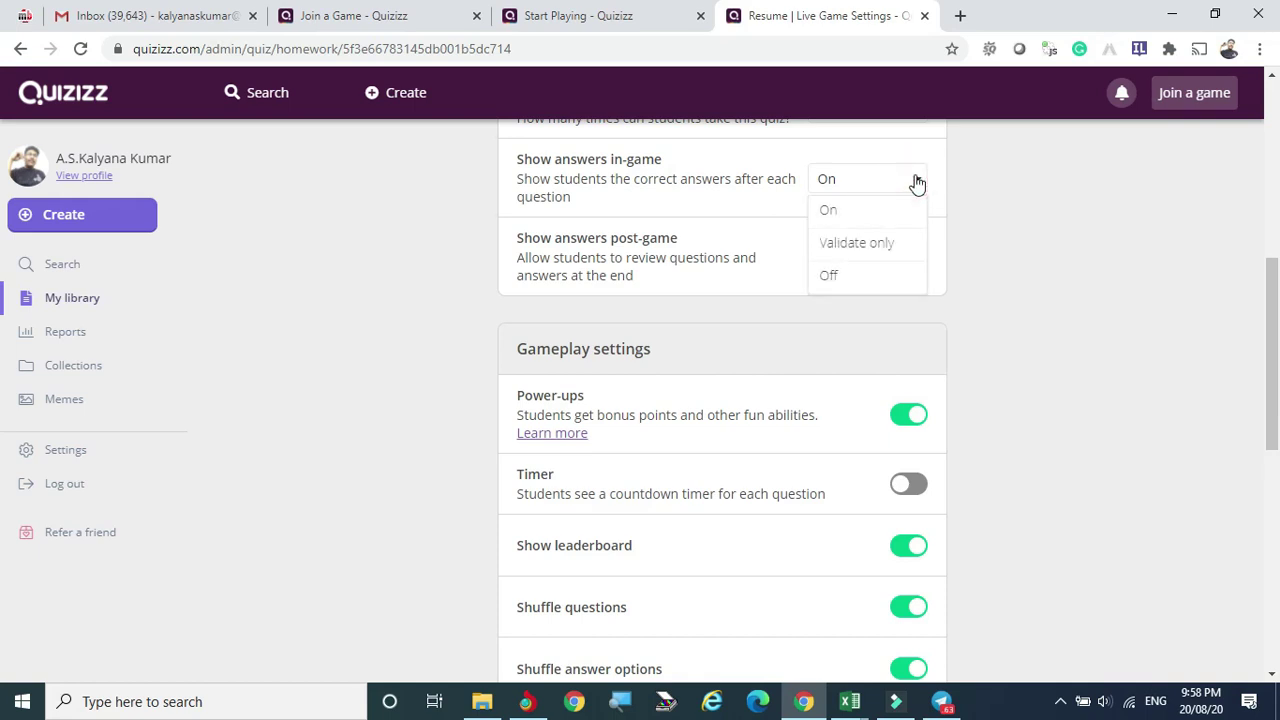
left_click(1000, 188)
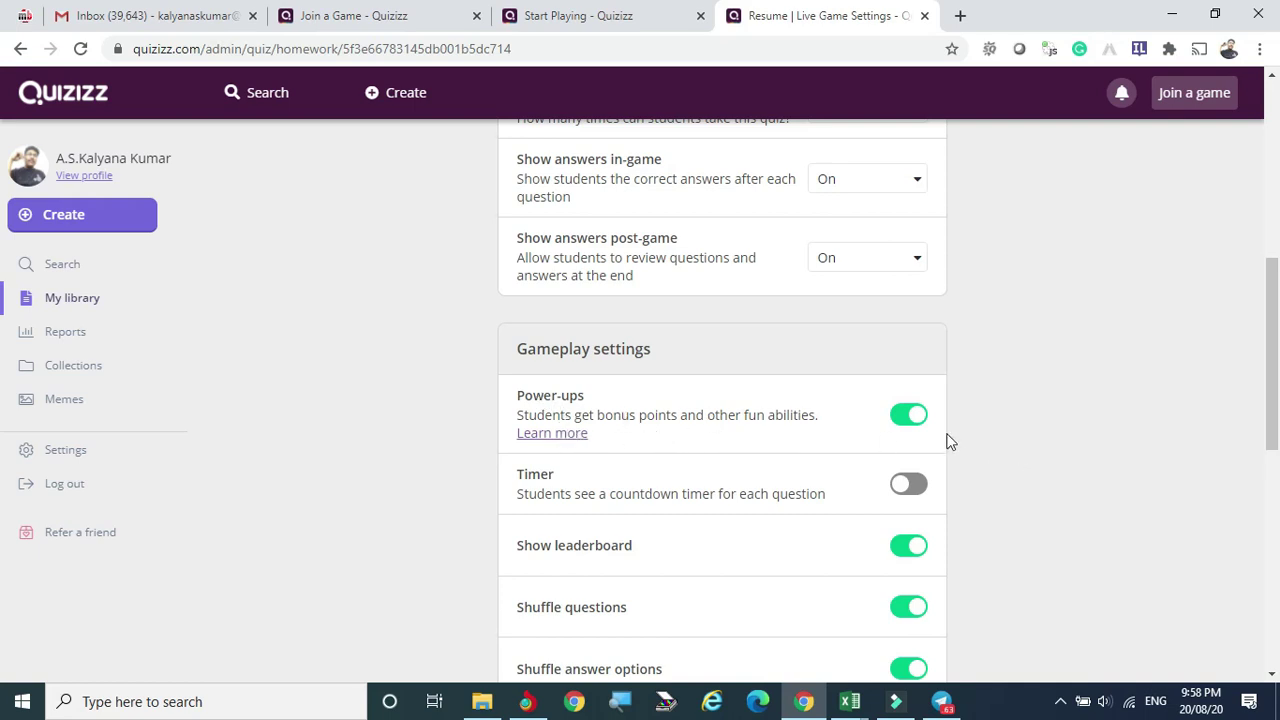
Turn off Power-ups and turn on the Timer in the homework's gameplay settings.
left_click(897, 421)
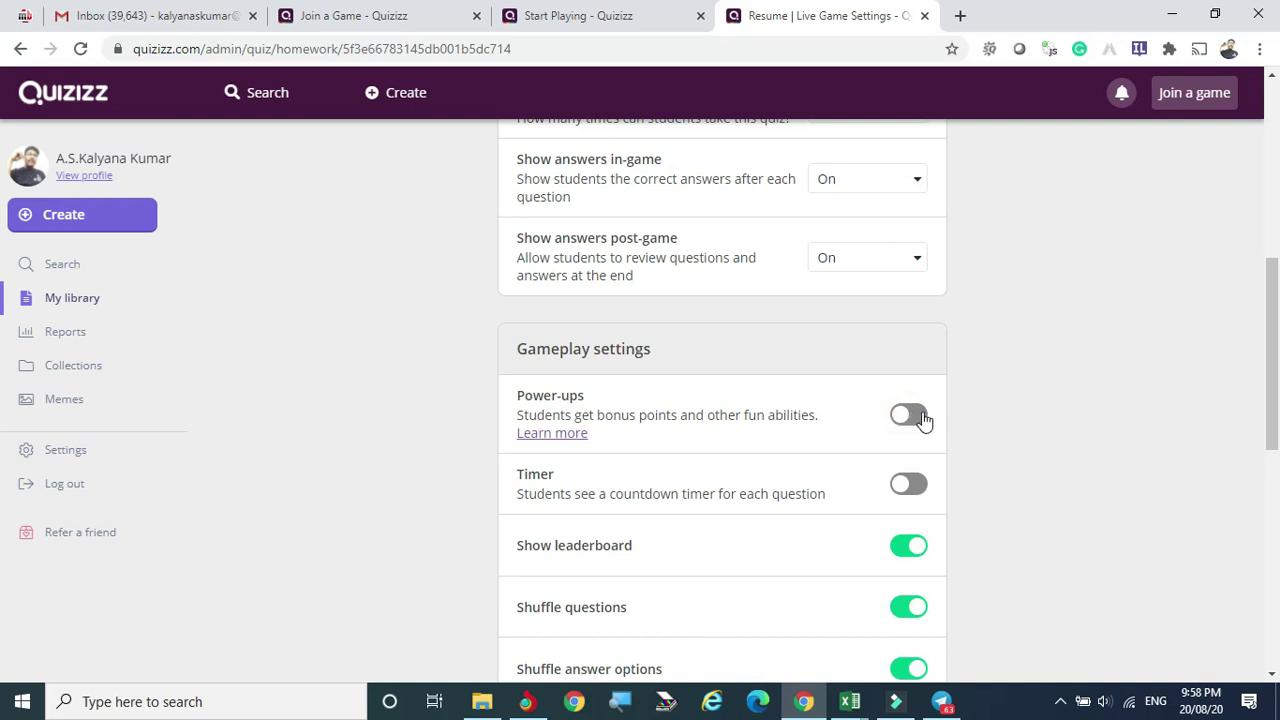
scroll(1025, 409, "down", 1)
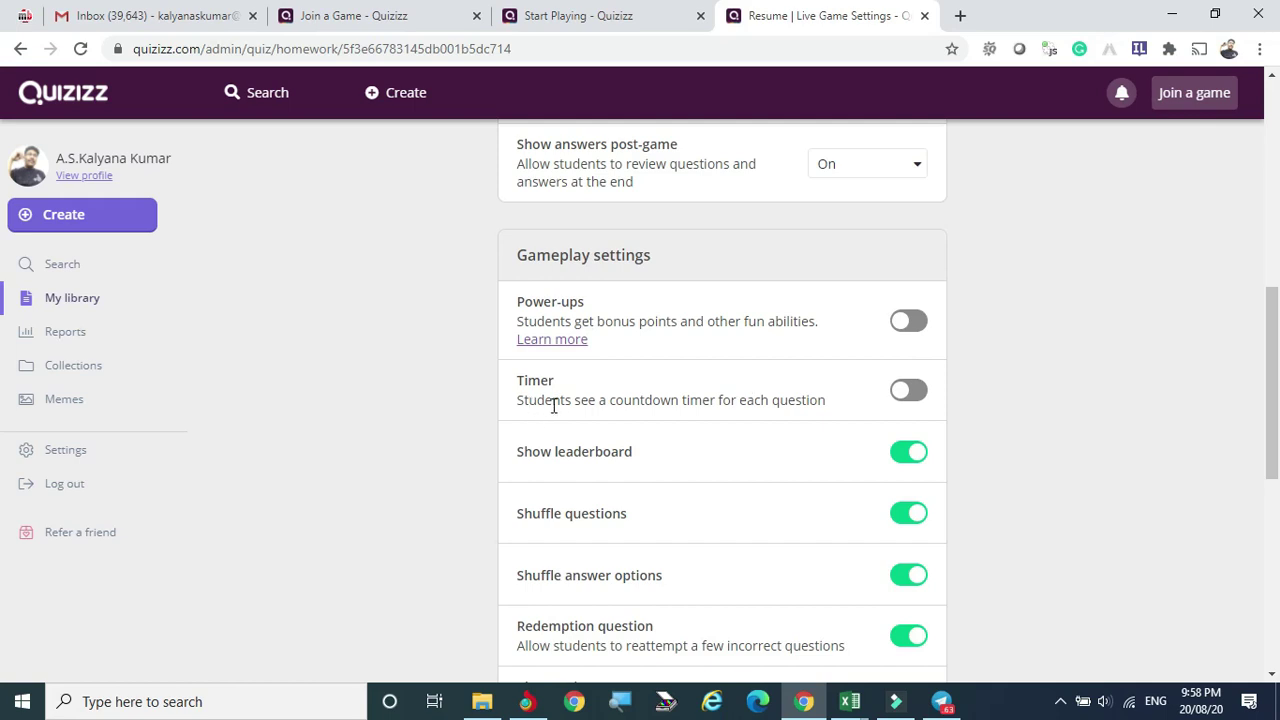
left_click(921, 394)
left_click(902, 397)
left_click(922, 398)
Look over the remaining gameplay settings and assign the Resume homework with the chosen deadline and options.
scroll(879, 452, "down", 1)
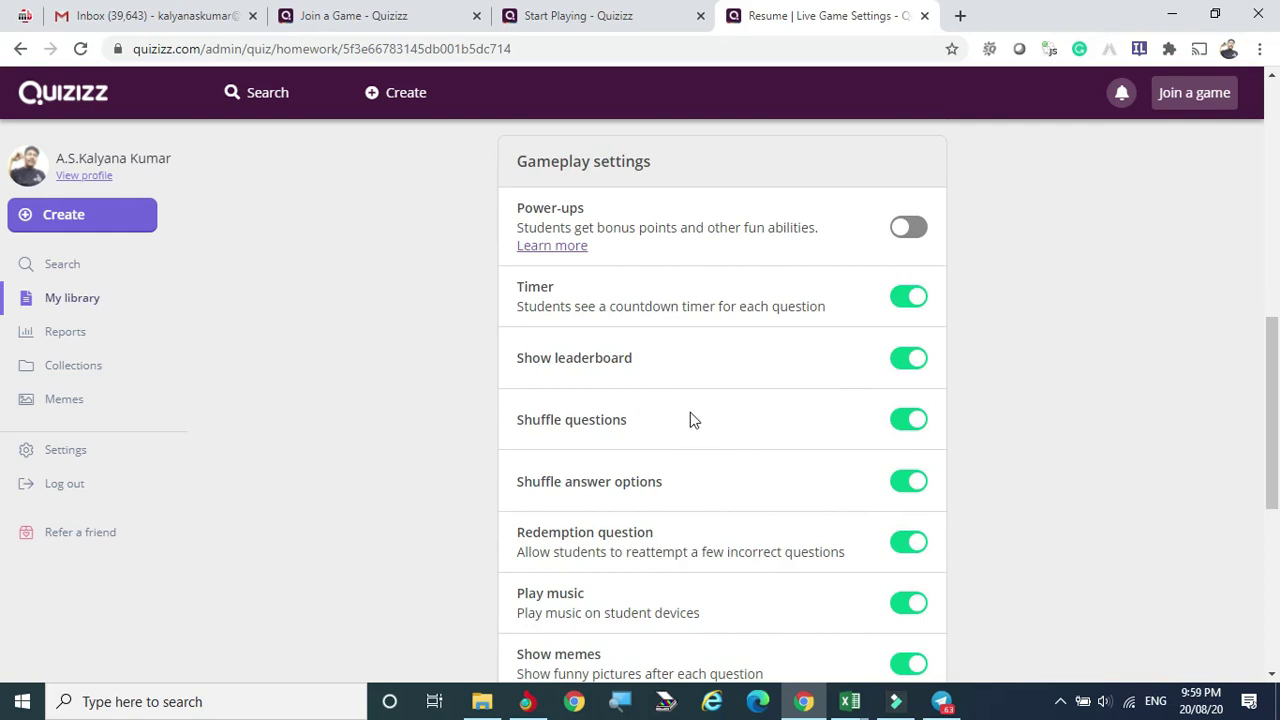
scroll(690, 420, "down", 2)
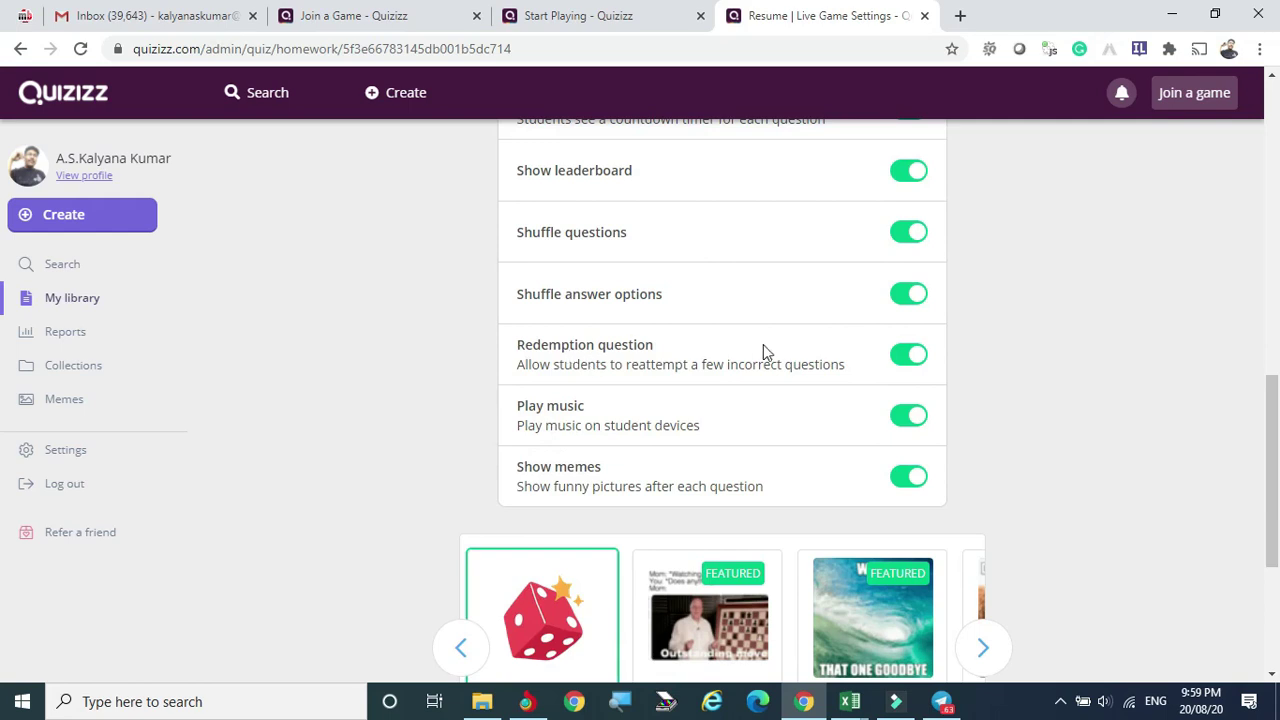
scroll(764, 368, "down", 1)
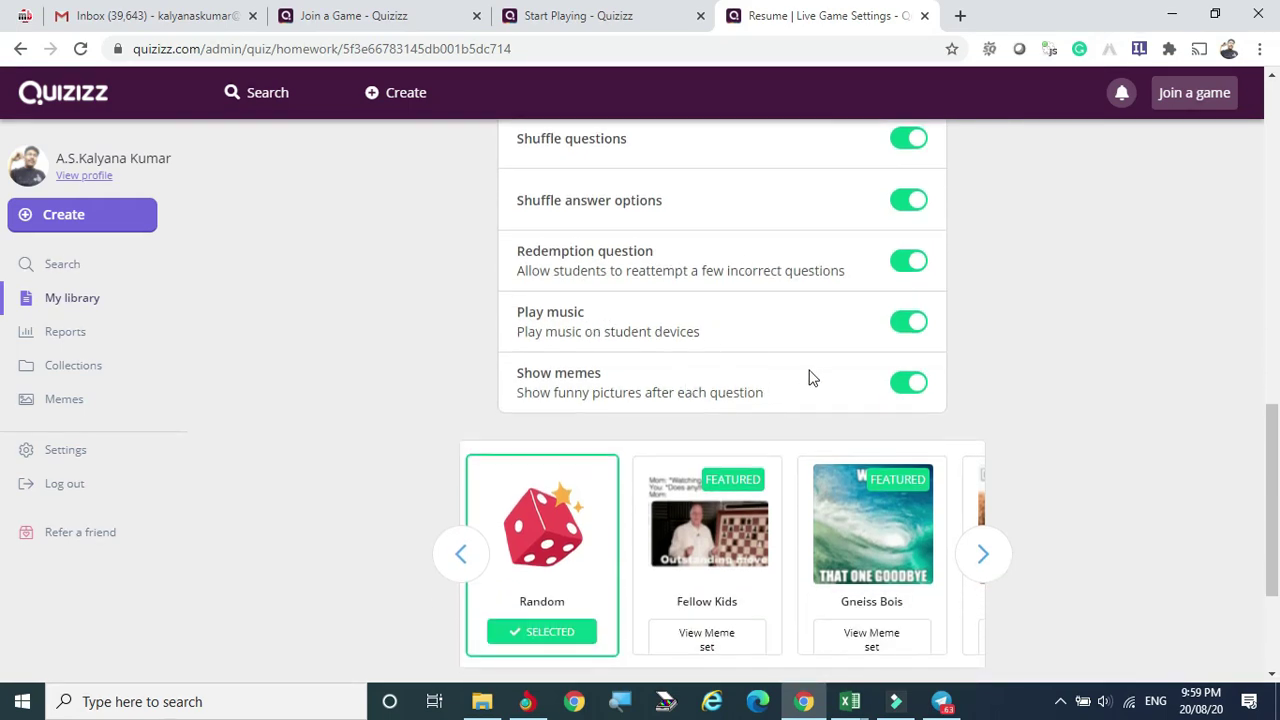
scroll(808, 374, "up", 3)
scroll(803, 404, "up", 1)
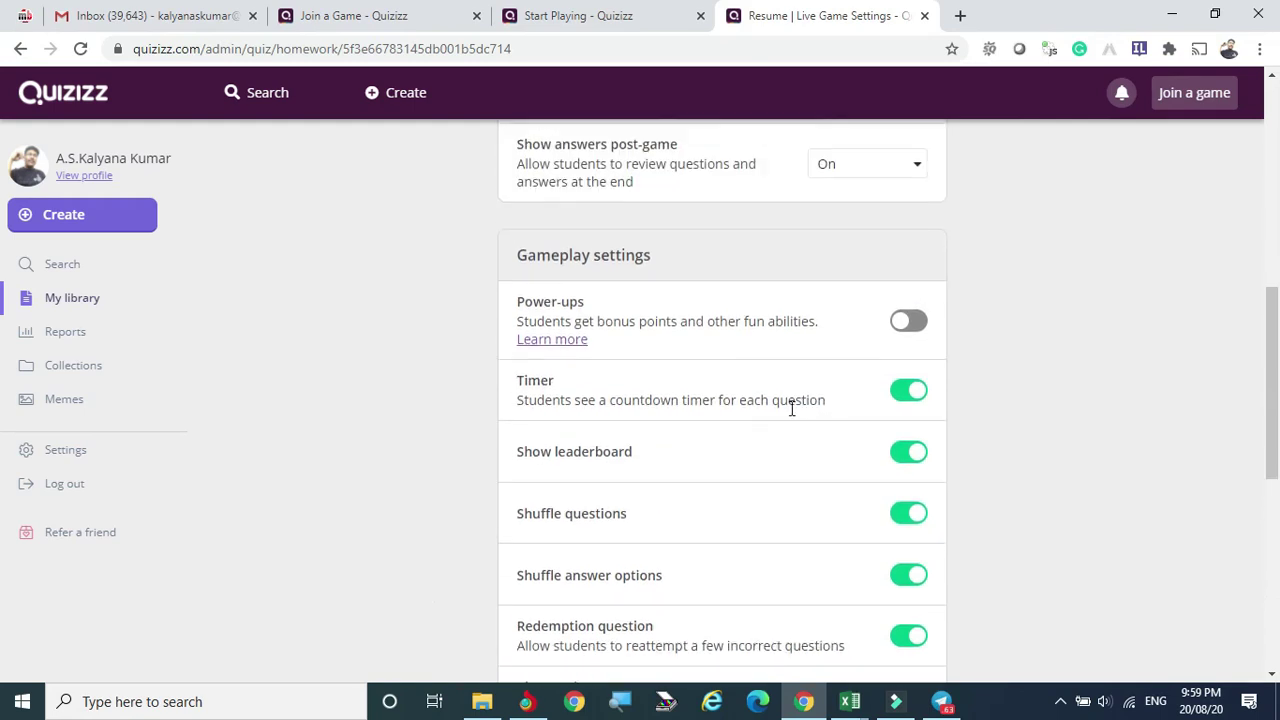
scroll(791, 406, "down", 2)
scroll(791, 408, "up", 10)
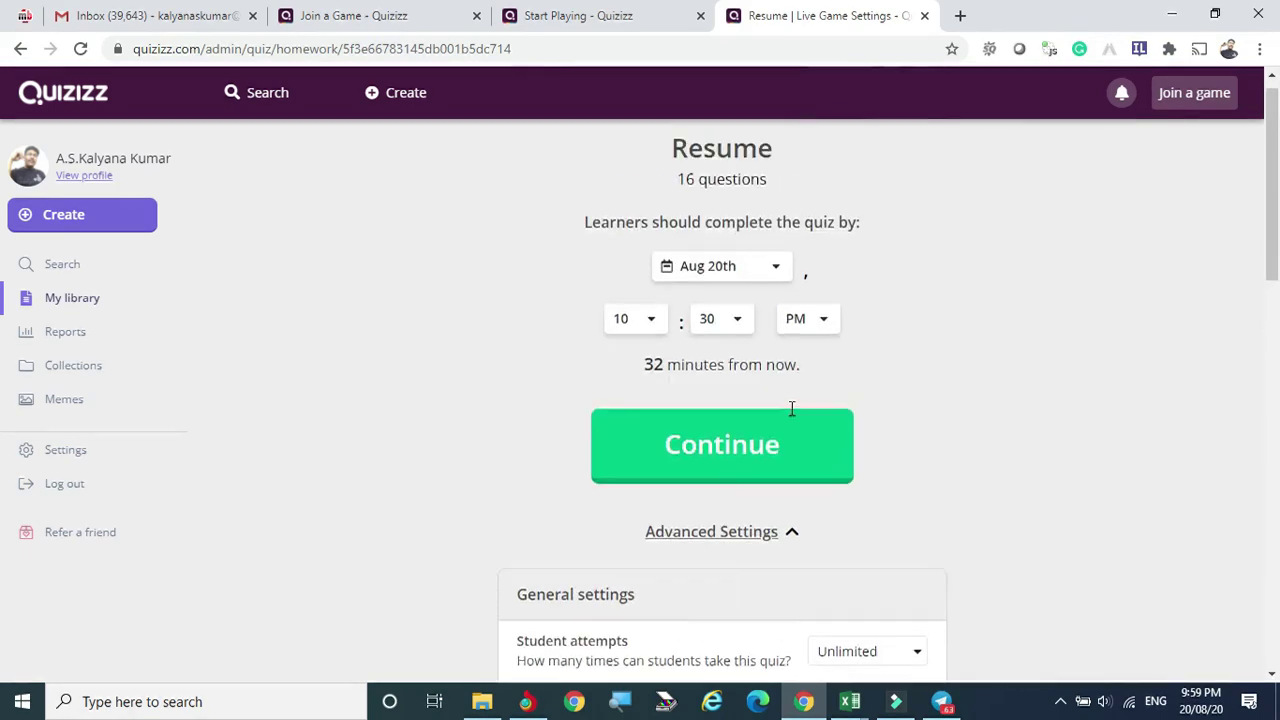
left_click(720, 468)
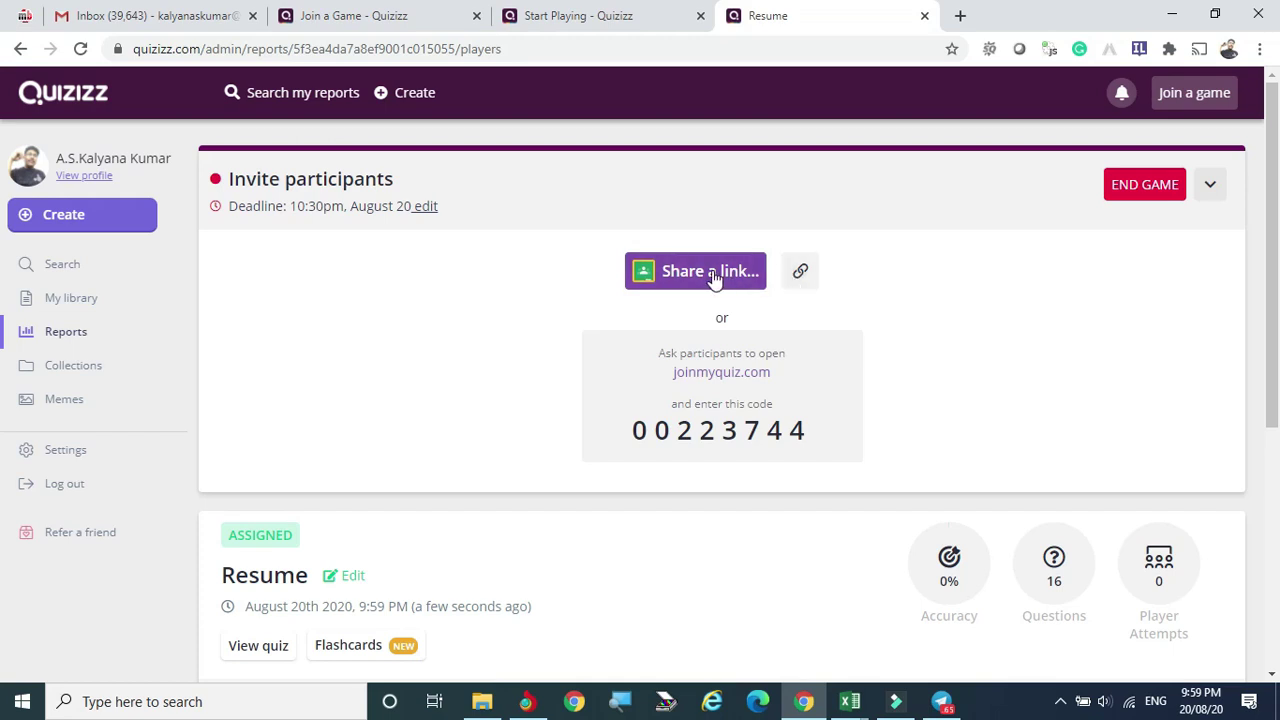
Get the shareable link for the assigned Resume homework and highlight the joinmyquiz.com instructions with the join code.
scroll(712, 280, "down", 3)
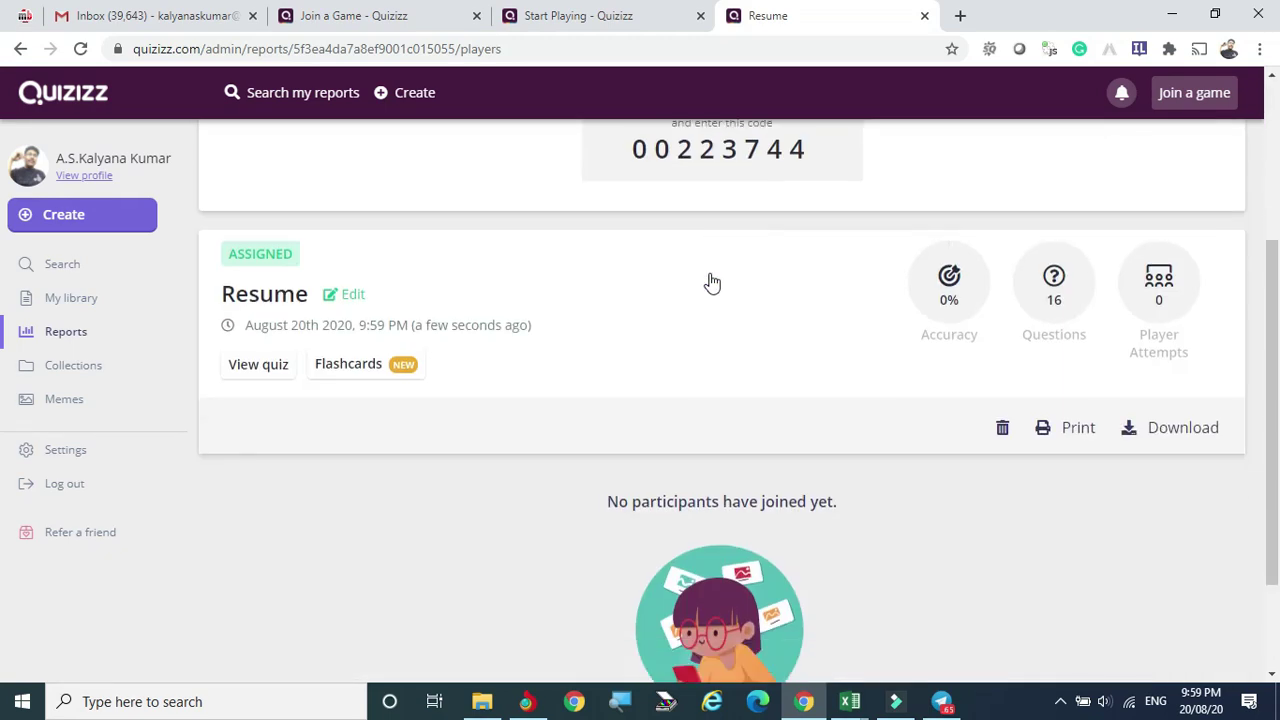
scroll(712, 280, "up", 1)
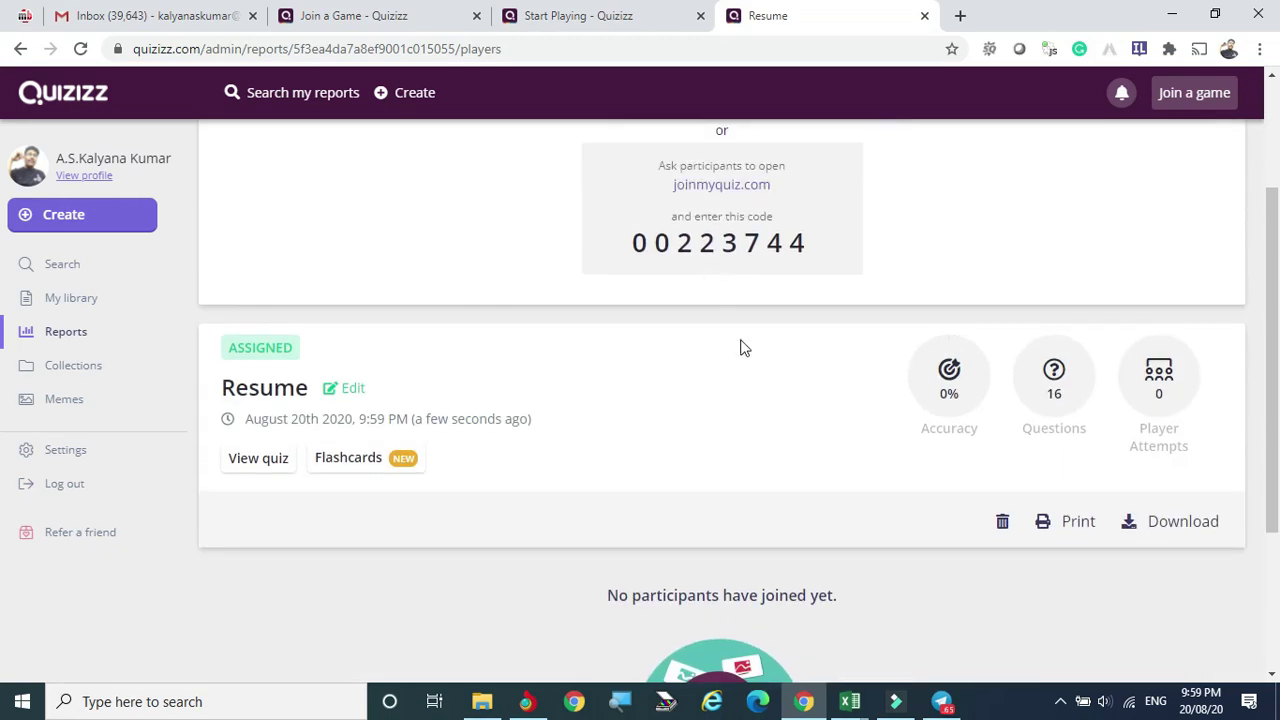
scroll(740, 347, "up", 2)
left_click(800, 272)
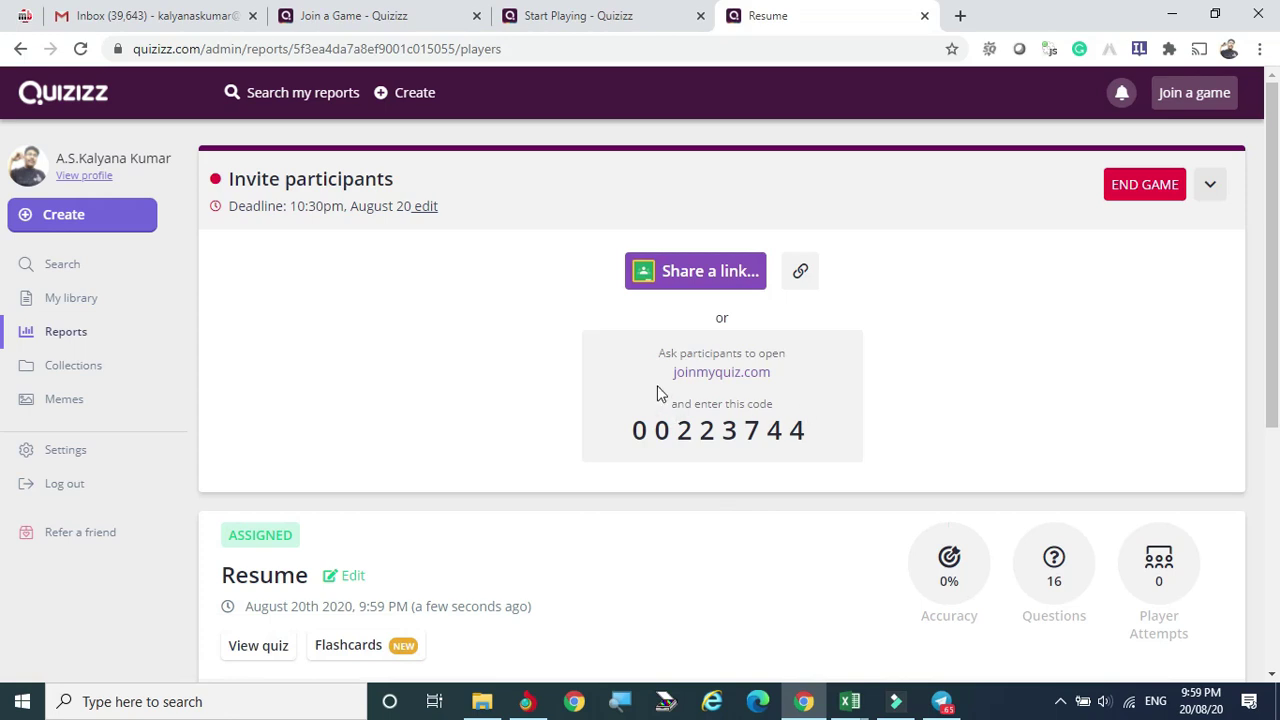
left_click_drag(657, 353, 811, 432)
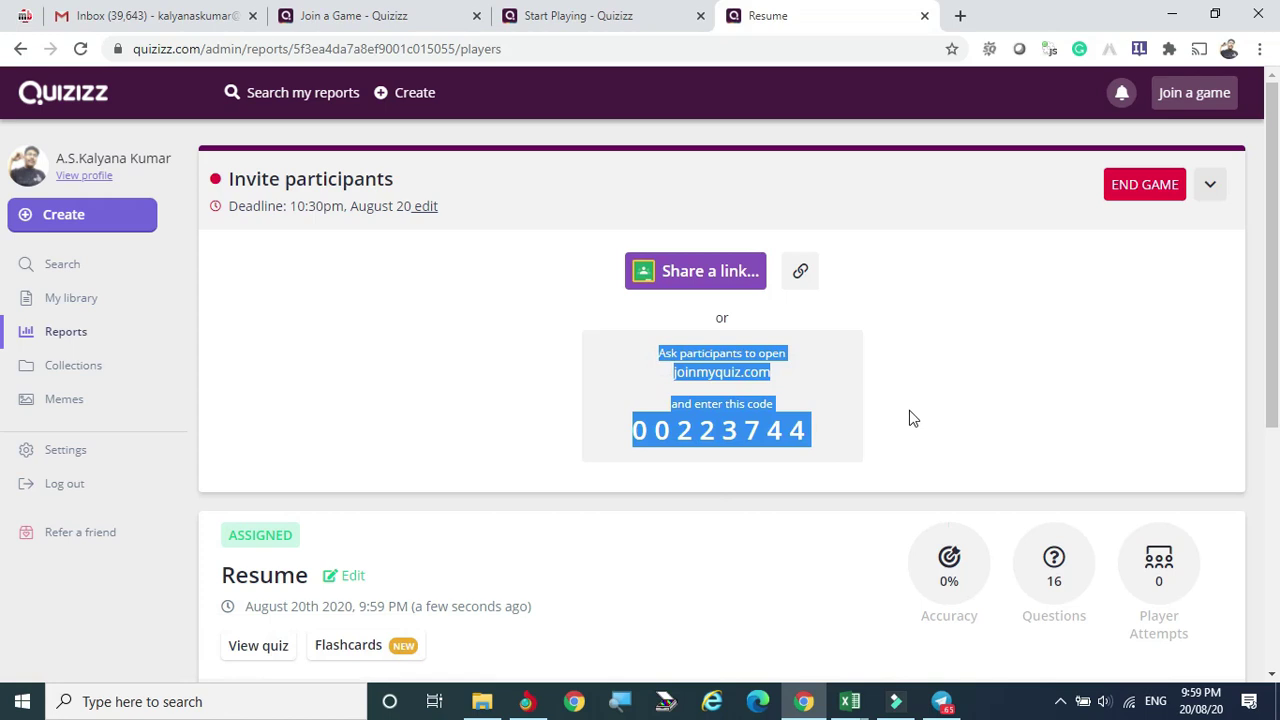
Open the running Resume homework's report and examine its player, question and overview results.
left_click(68, 337)
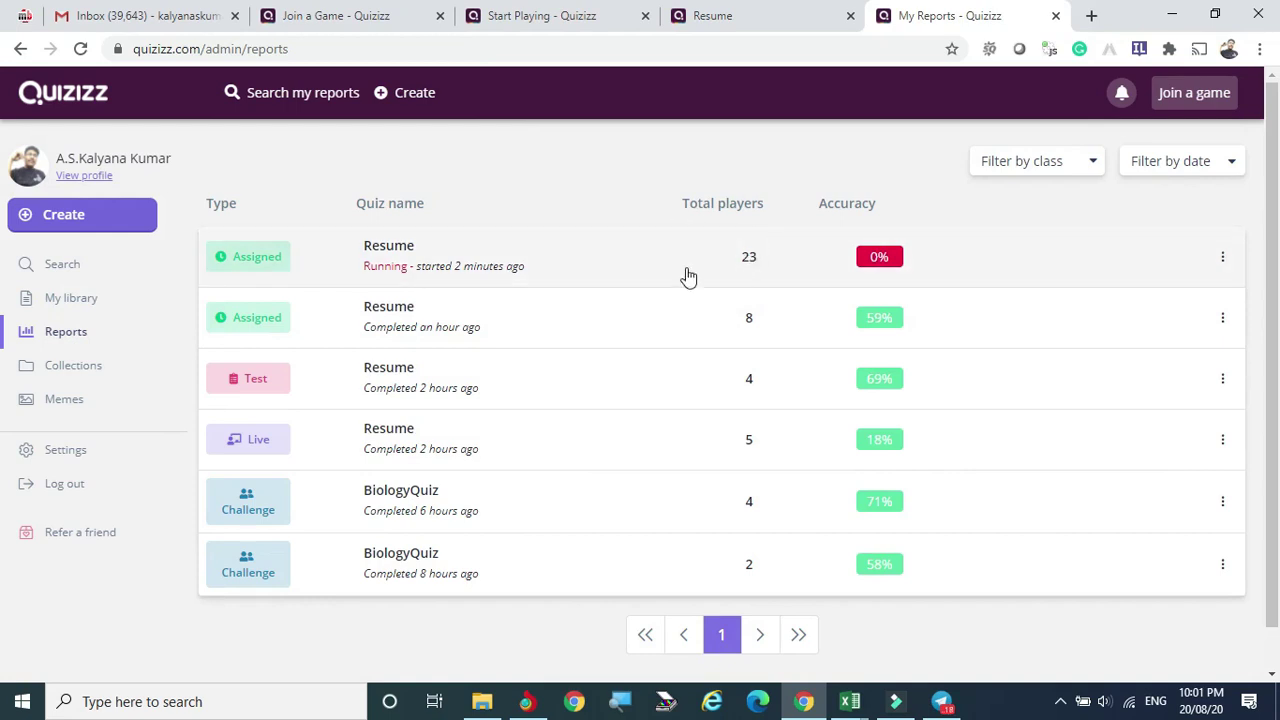
left_click(400, 266)
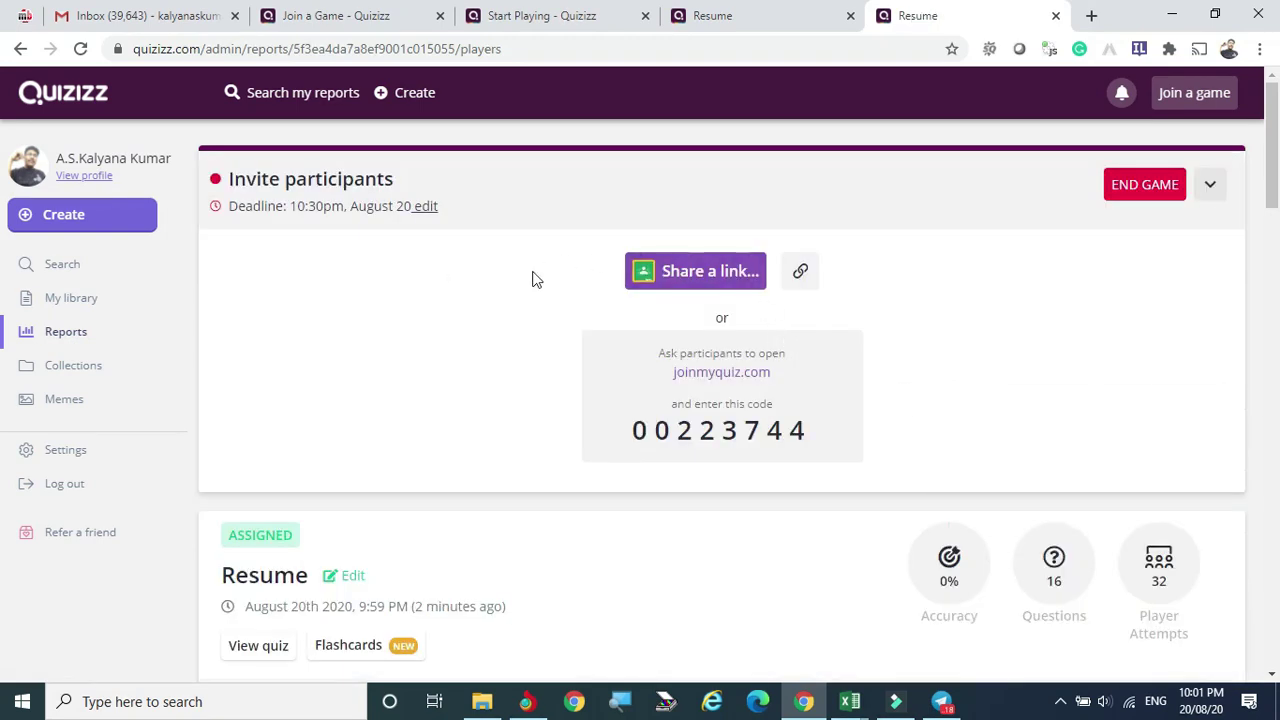
scroll(531, 282, "down", 4)
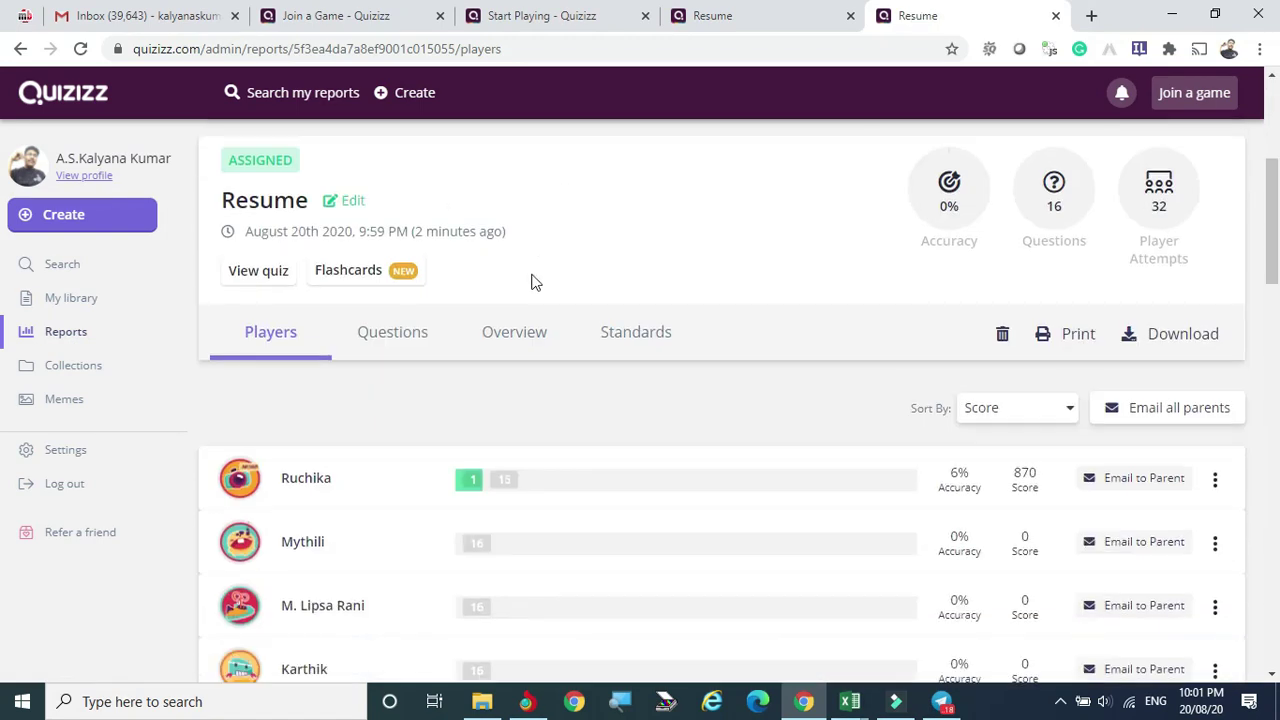
left_click(391, 341)
left_click(515, 332)
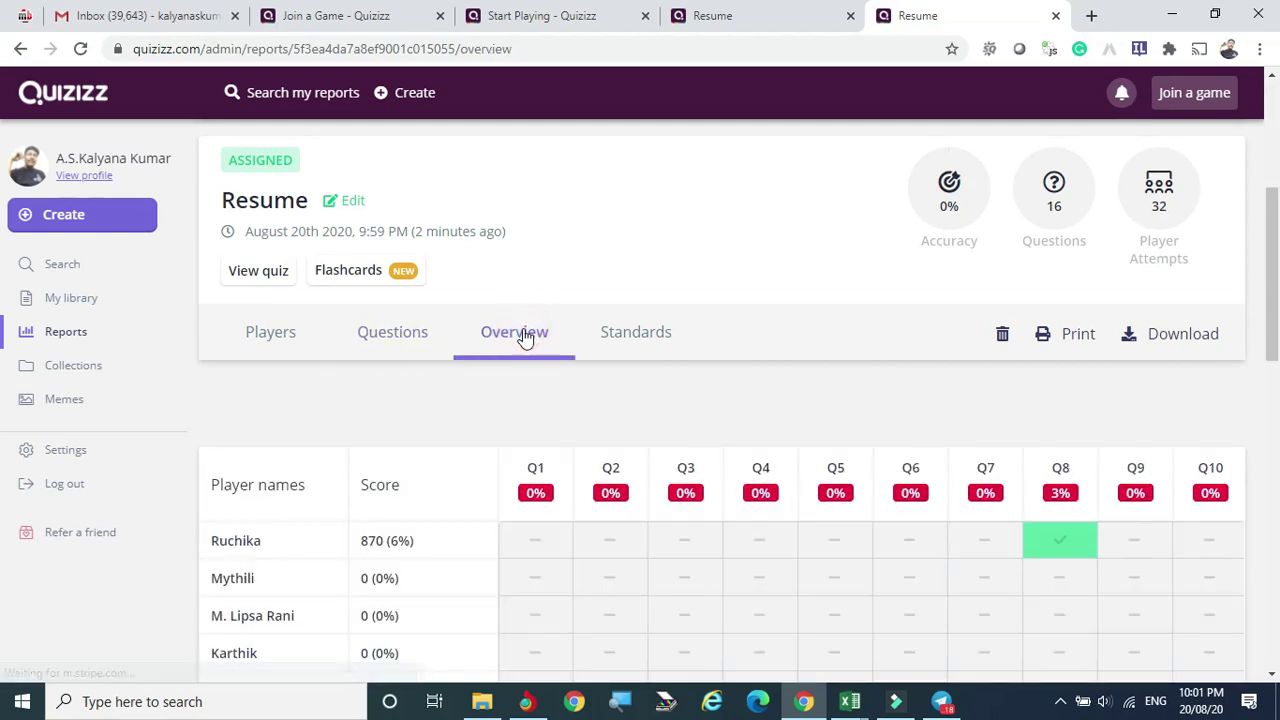
scroll(523, 334, "down", 2)
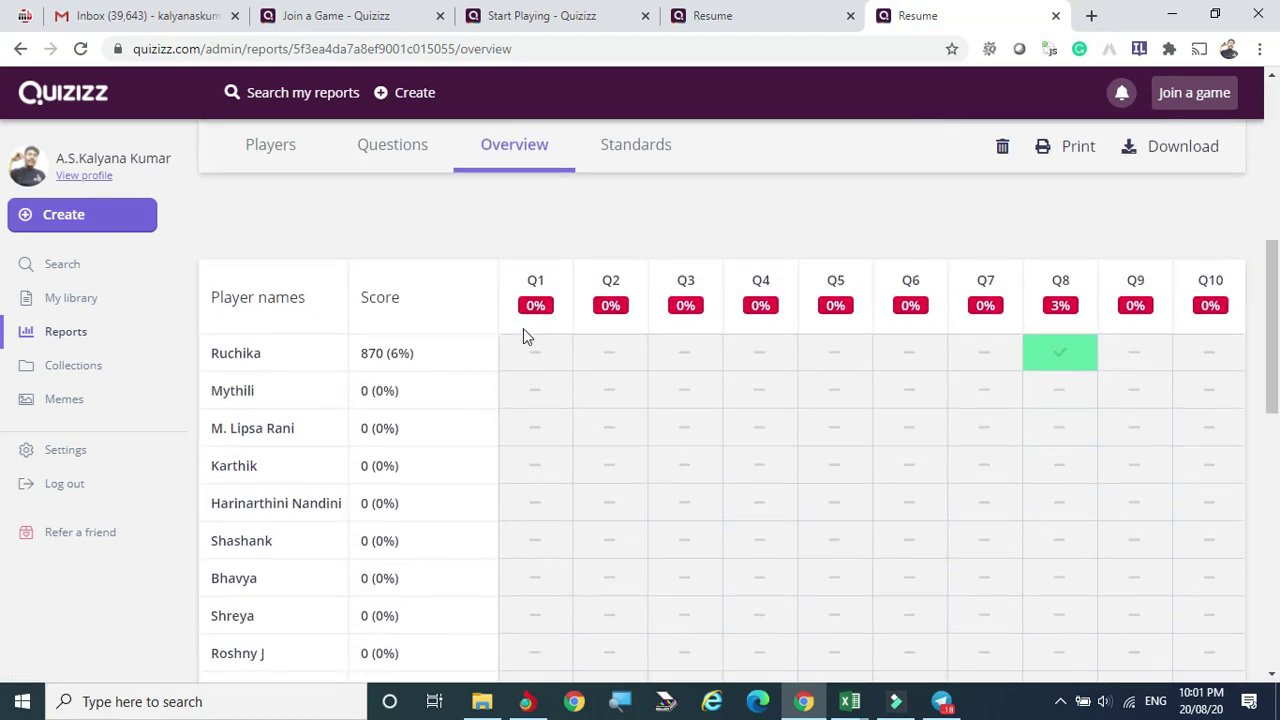
scroll(523, 336, "down", 1)
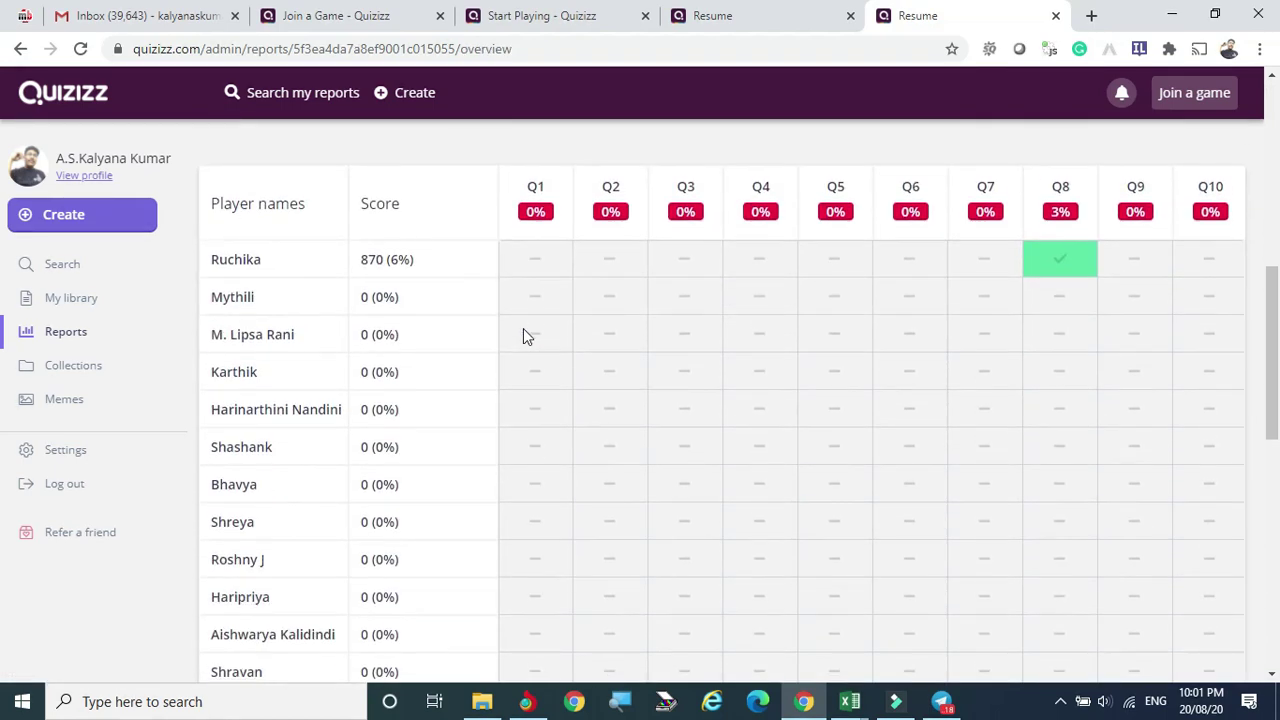
scroll(523, 328, "up", 5)
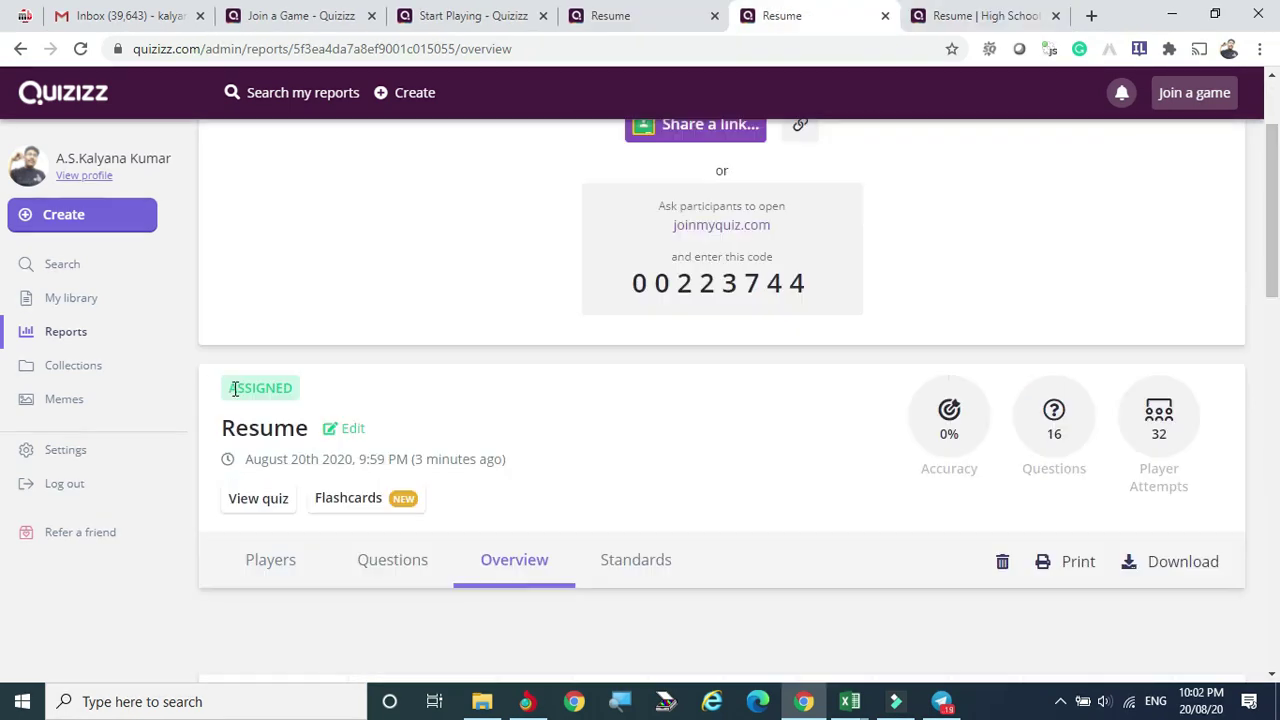
Open the Resume quiz from My library and start setting up a live multiplayer game.
left_click(66, 300)
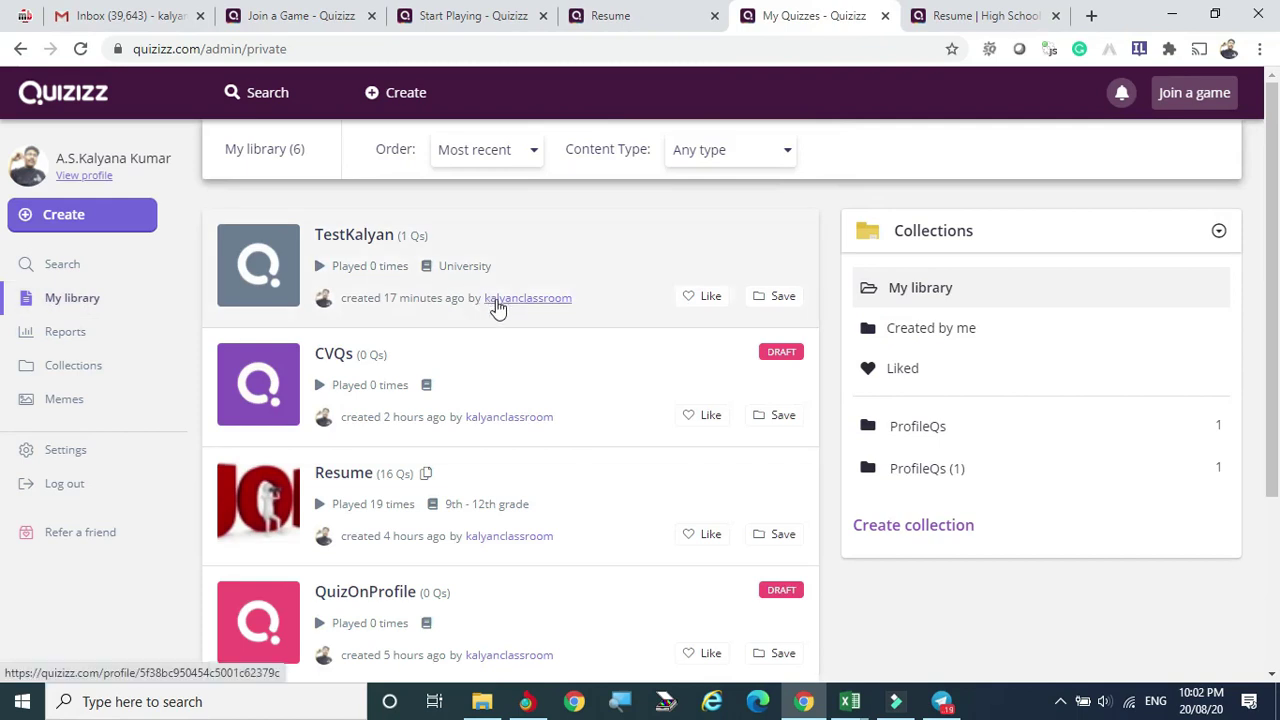
scroll(496, 309, "down", 3)
scroll(494, 325, "up", 2)
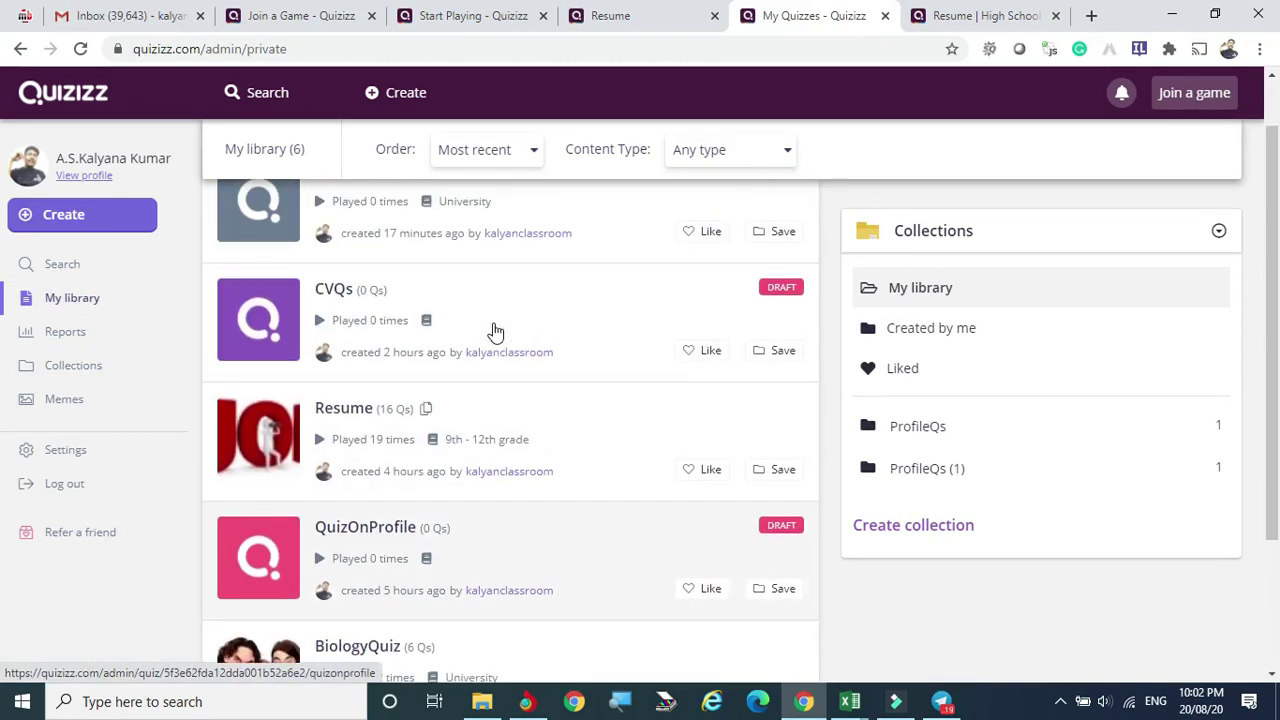
left_click(366, 421)
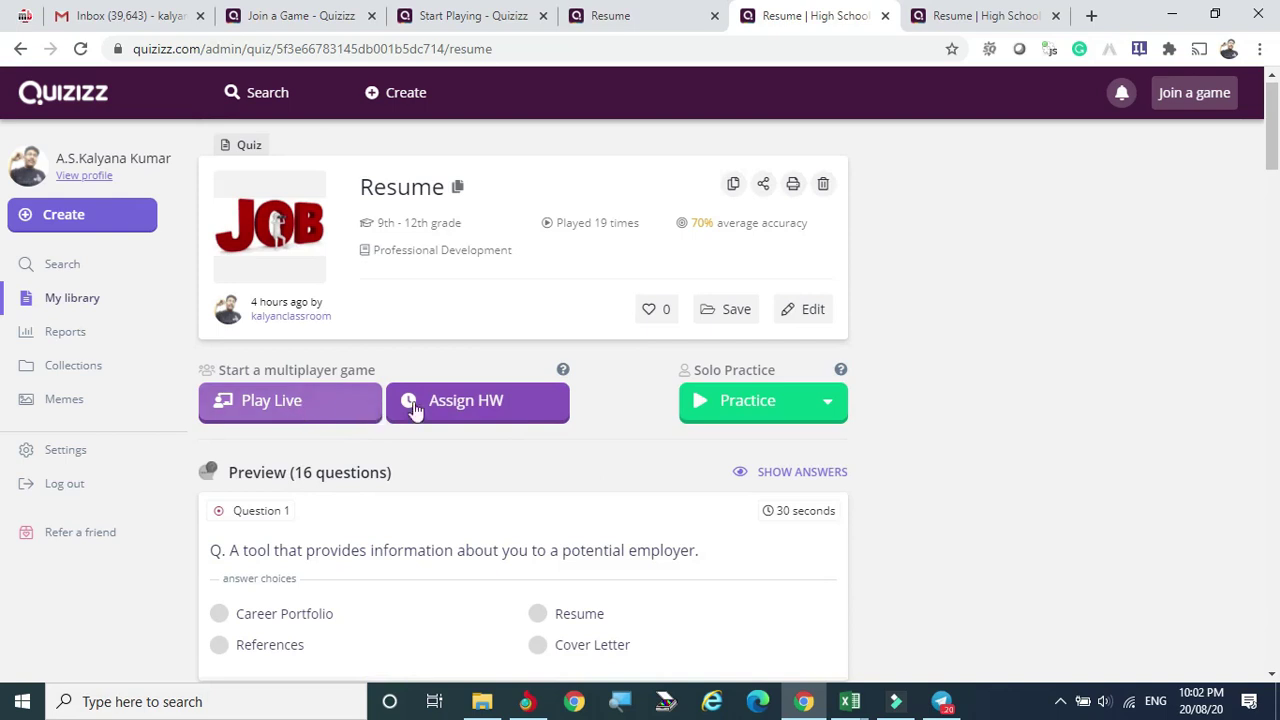
left_click(292, 403)
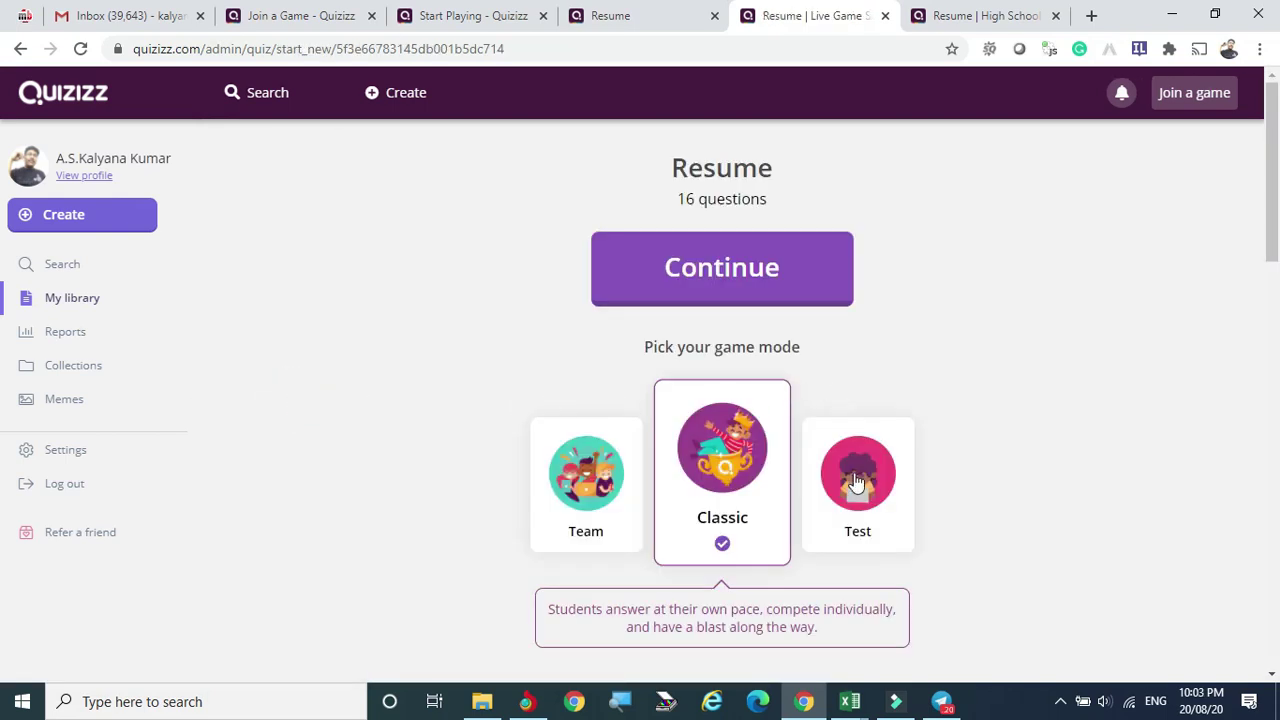
Compare the Test and Classic game modes for the live Resume quiz and select the Team mode.
left_click(856, 482)
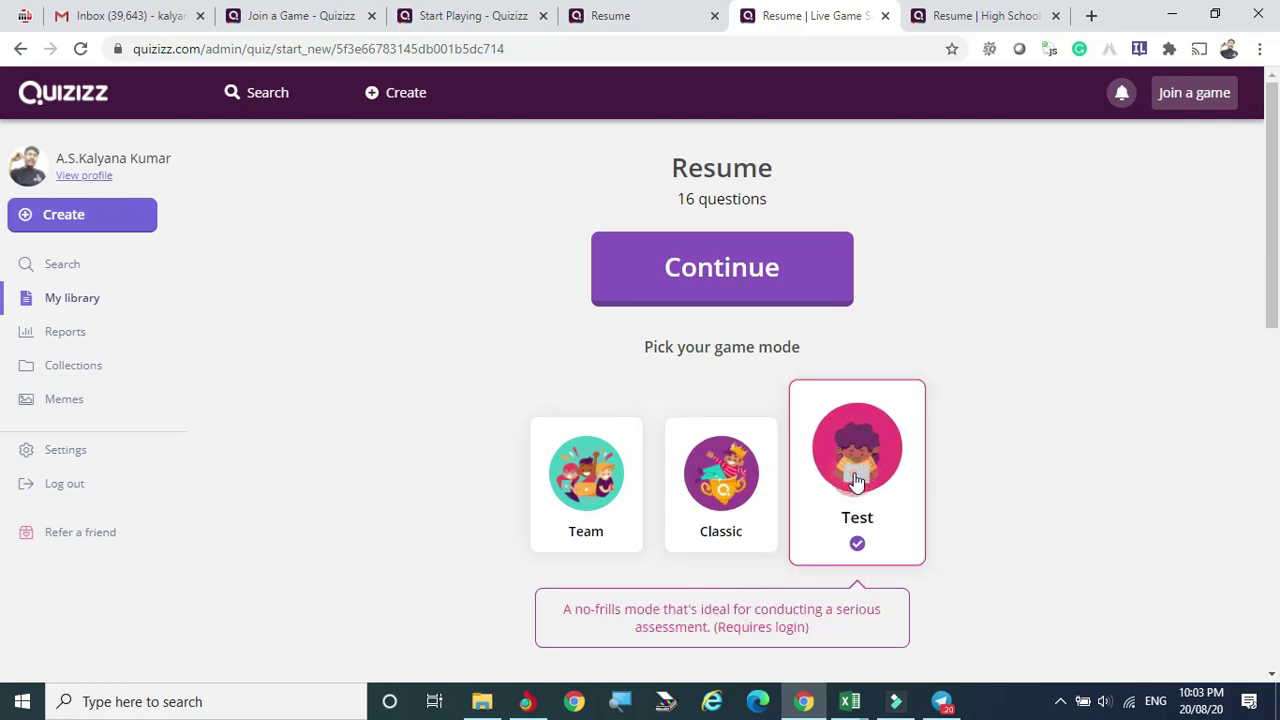
scroll(600, 480, "down", 2)
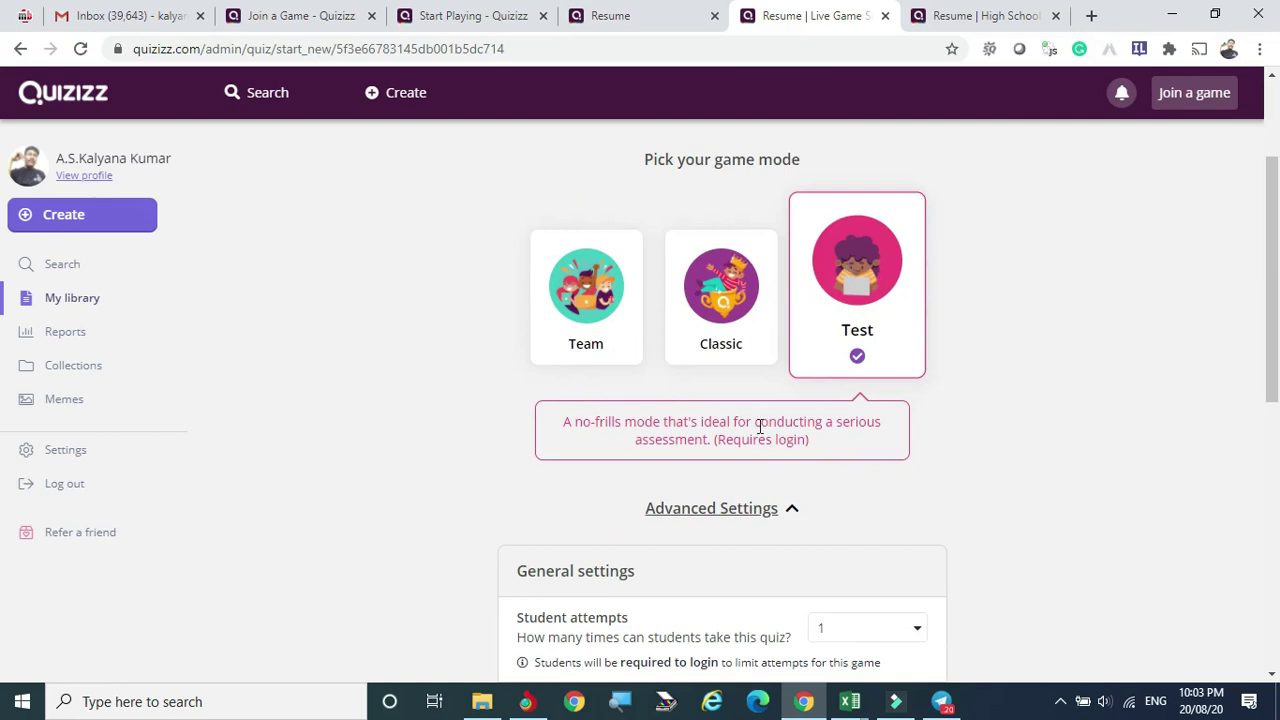
left_click(727, 298)
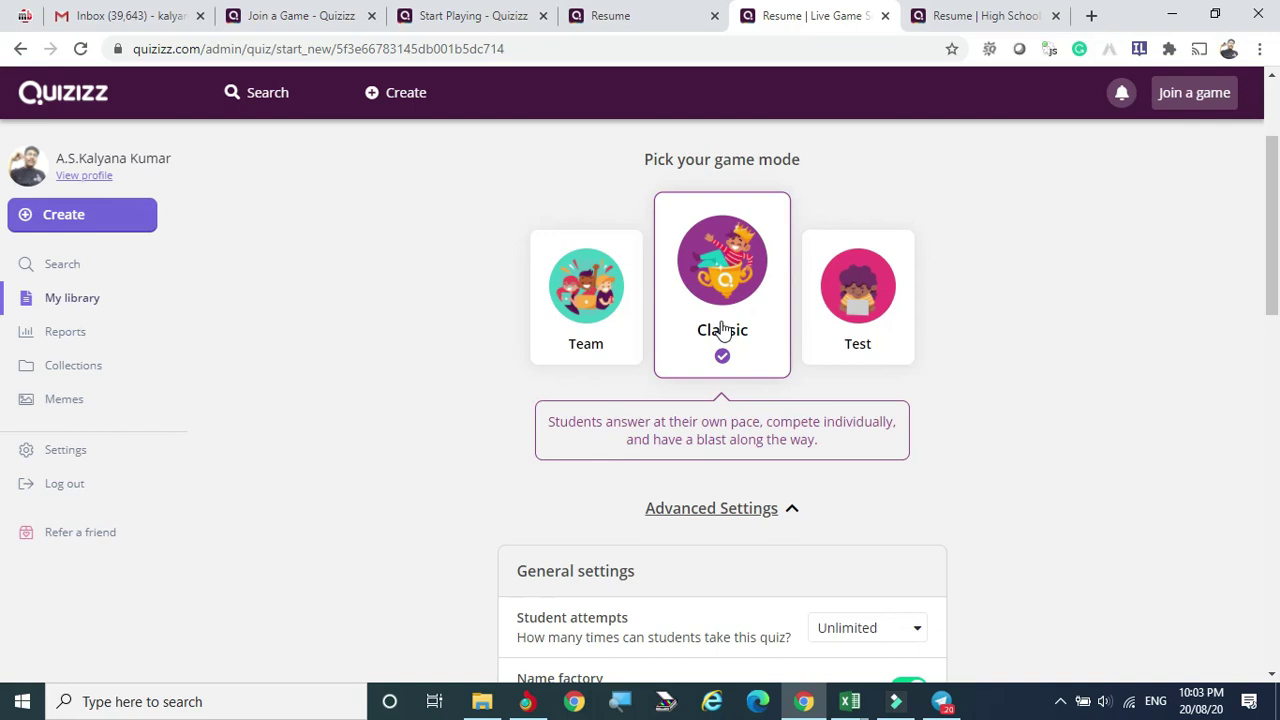
left_click(600, 314)
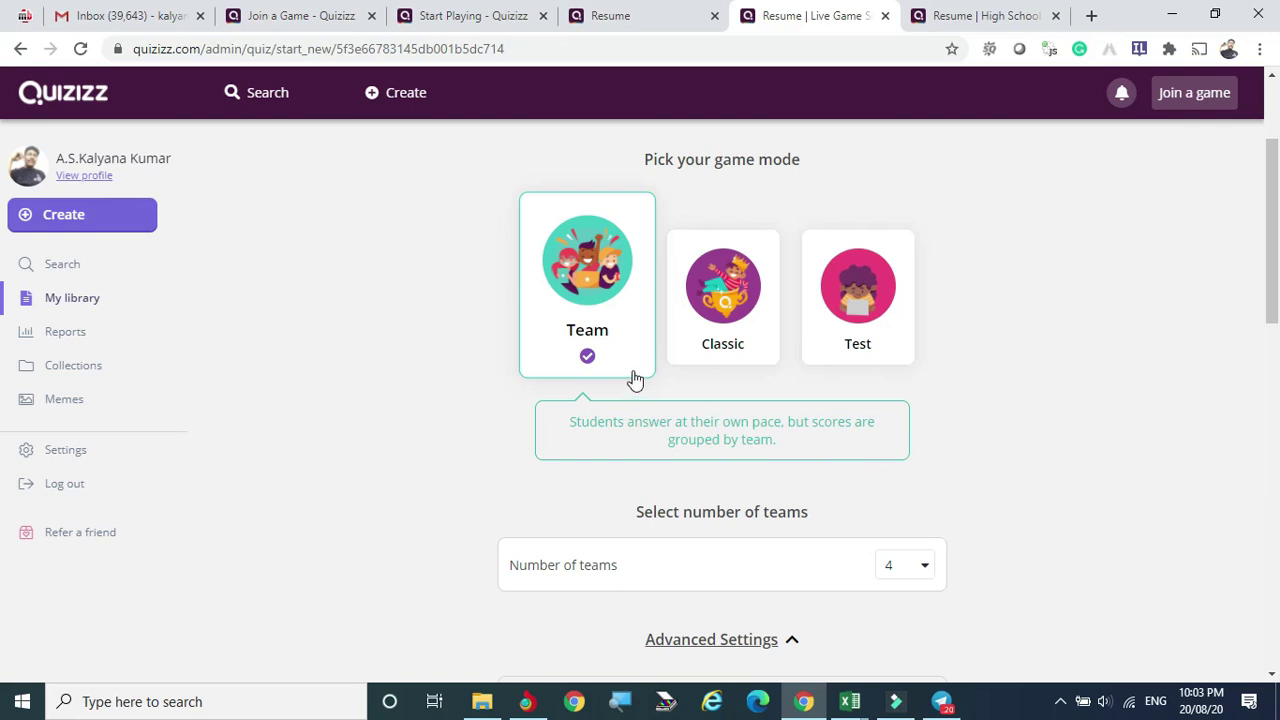
Set the live Resume game to Test mode, continue to its lobby, and highlight the joinmyquiz.com instructions with the game code.
left_click(832, 293)
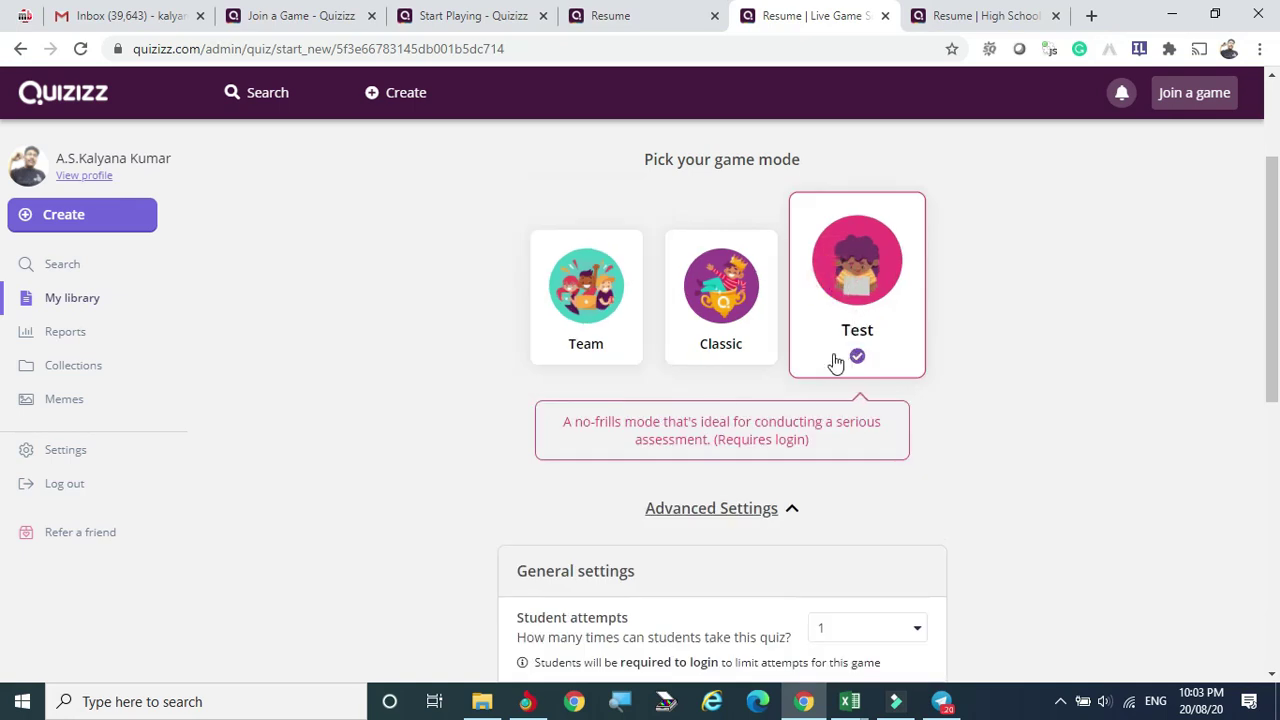
scroll(836, 362, "down", 3)
scroll(760, 290, "down", 4)
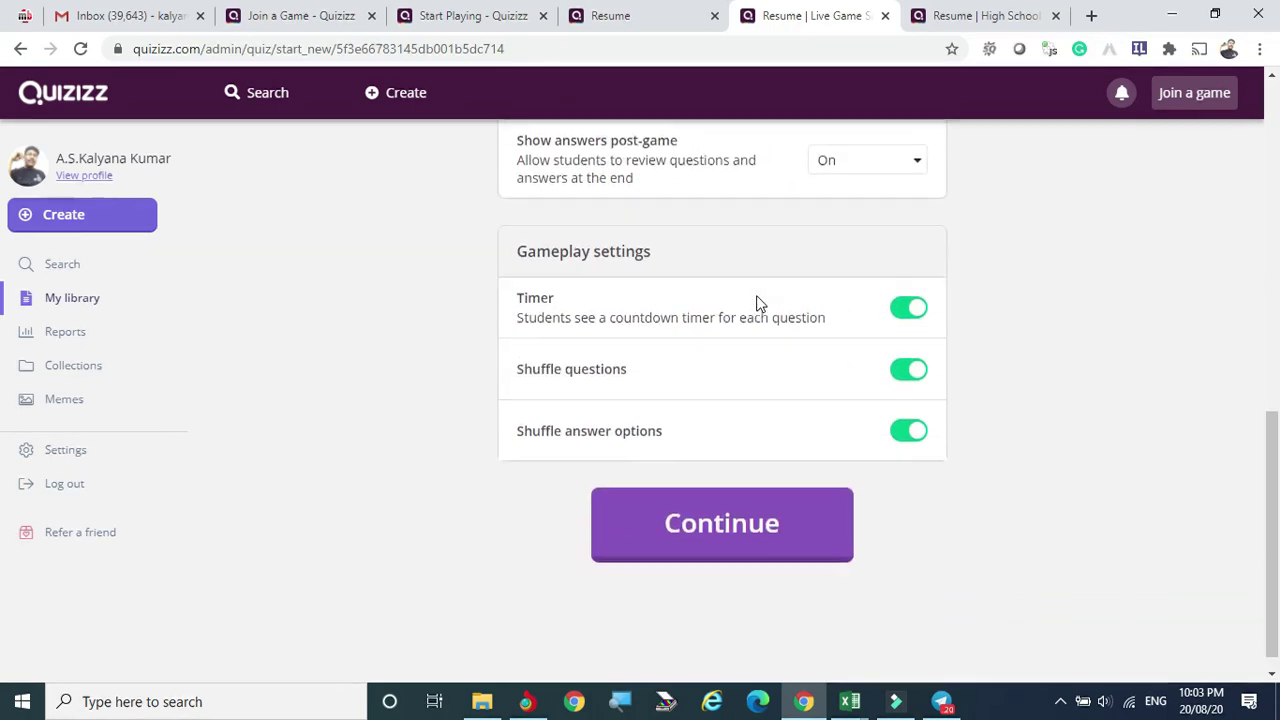
left_click(717, 508)
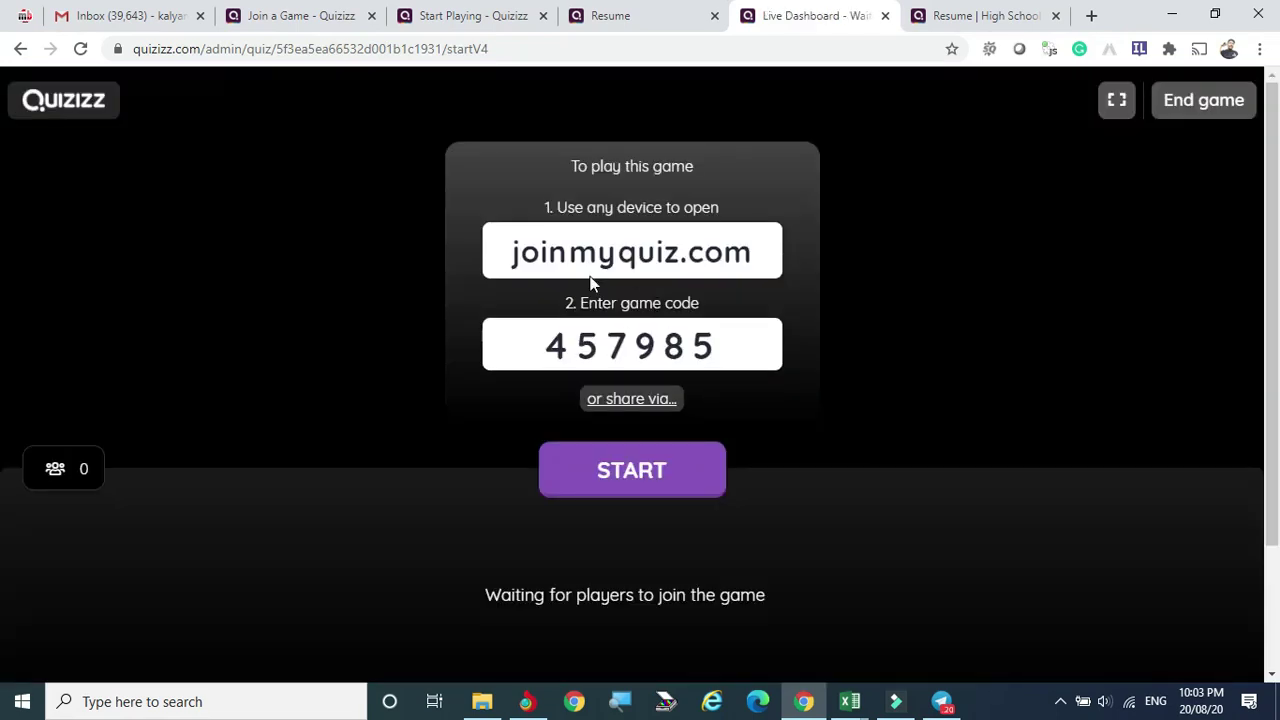
left_click_drag(500, 232, 760, 364)
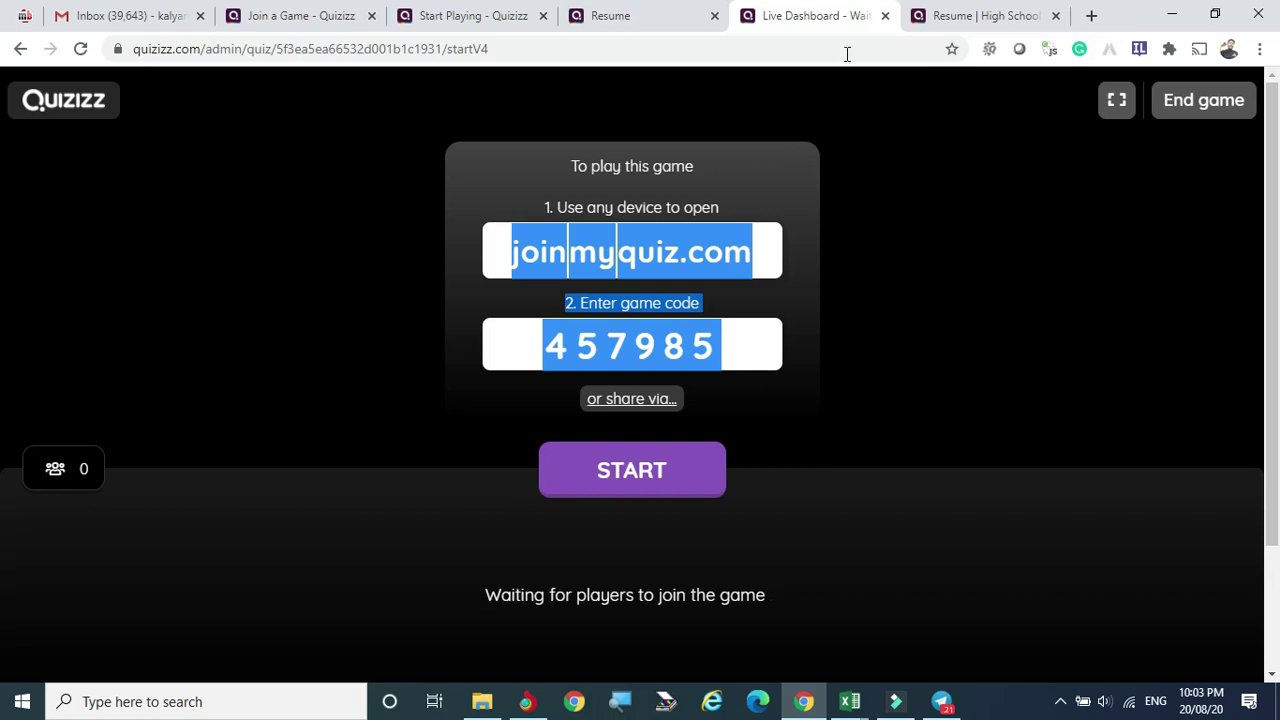
left_click(620, 474)
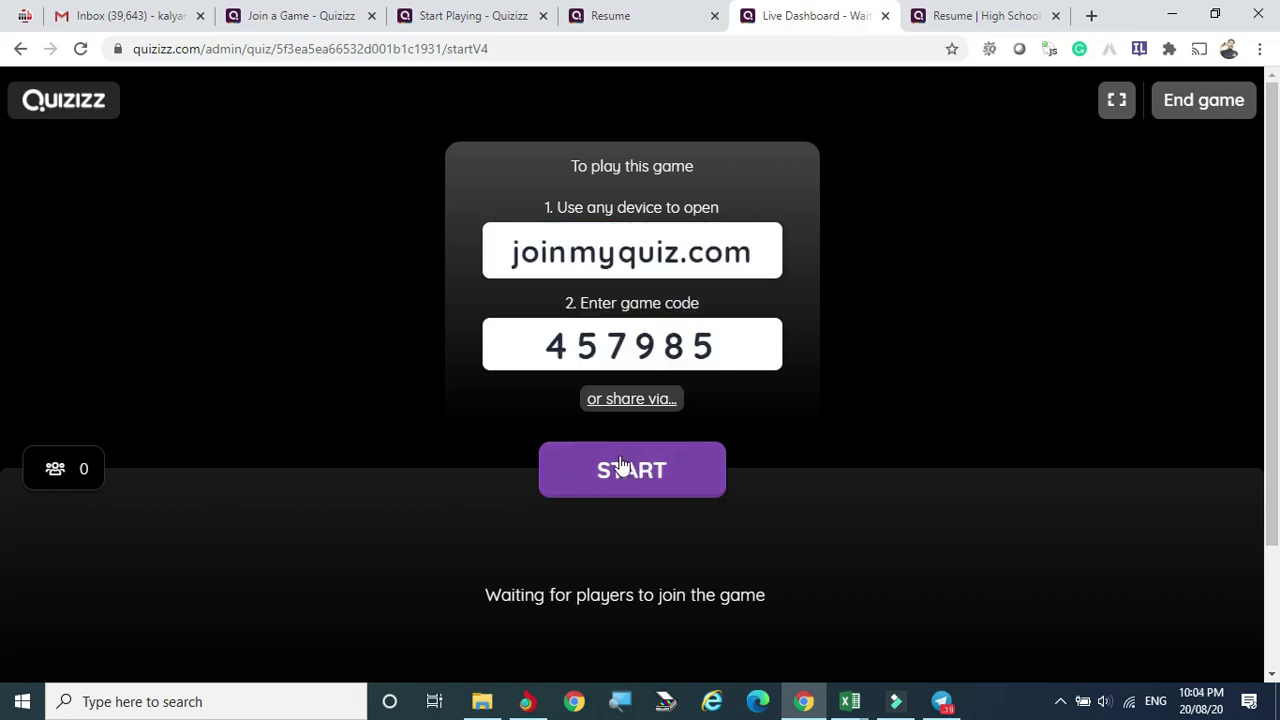
Open the running assigned Resume report from the reports list and examine its players' results.
left_click(625, 16)
left_click(473, 18)
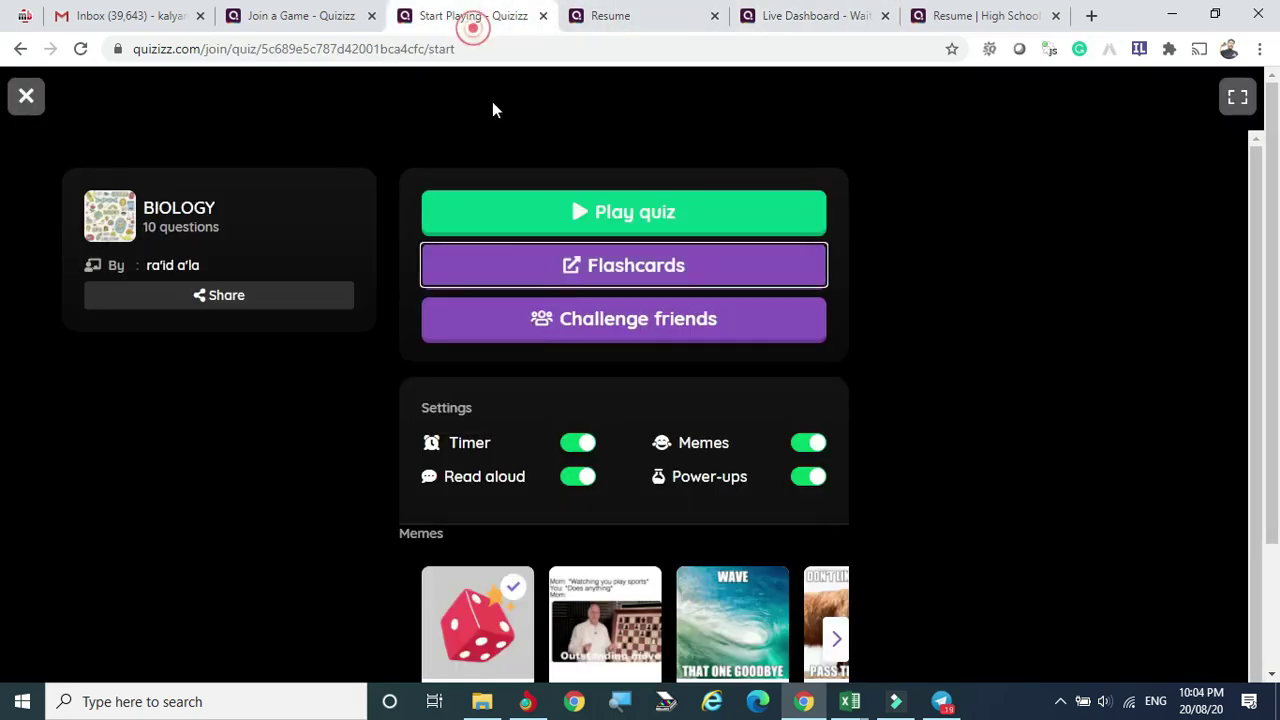
left_click(302, 17)
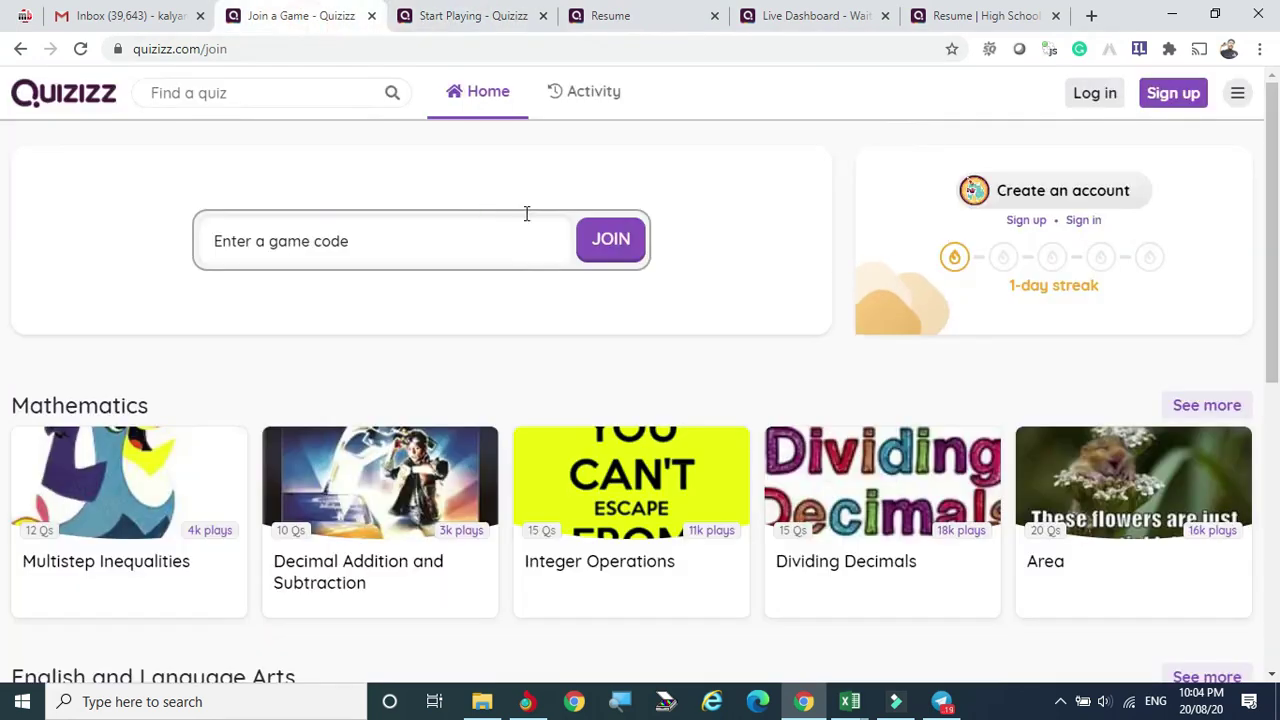
key("ctrl+4")
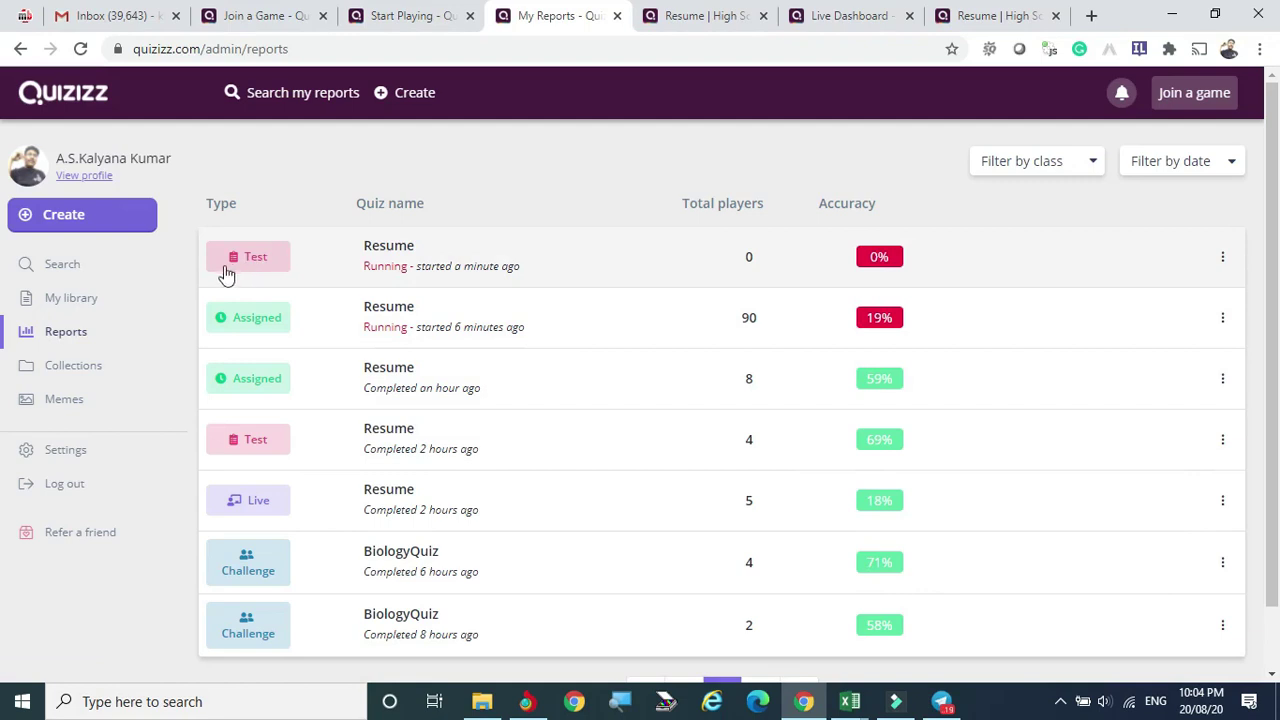
left_click(437, 318)
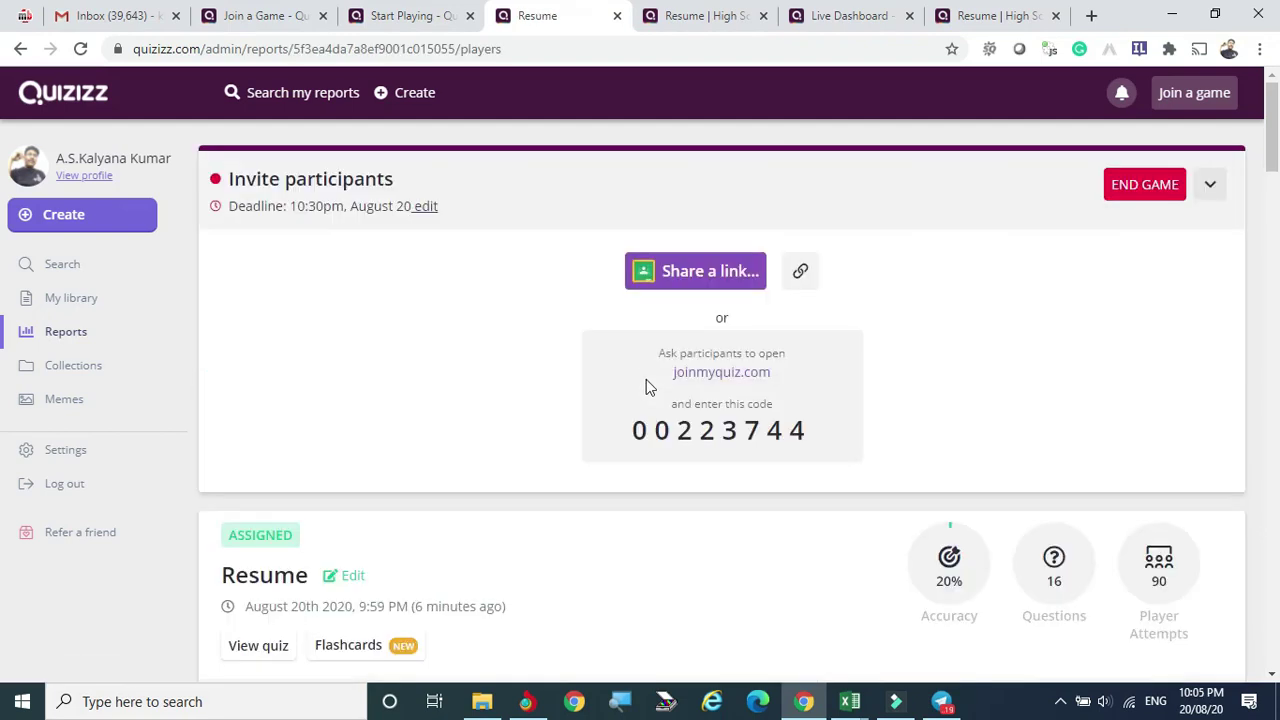
scroll(857, 386, "down", 6)
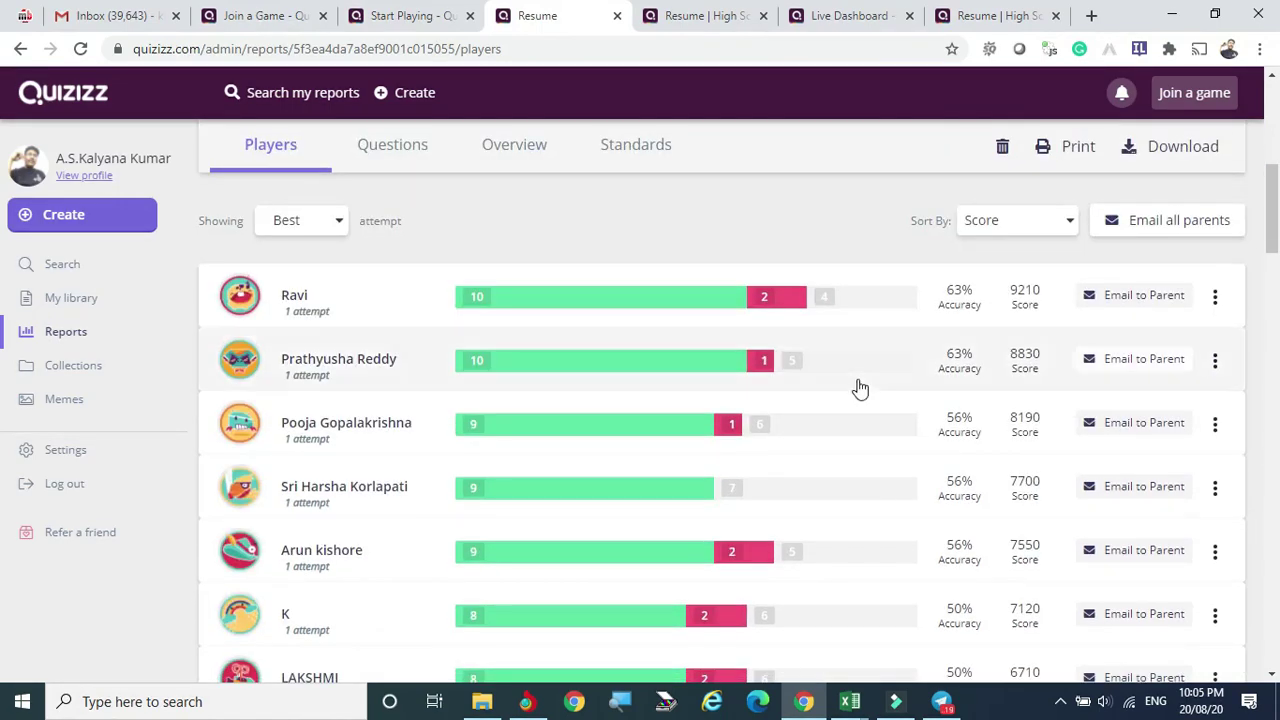
scroll(860, 388, "down", 5)
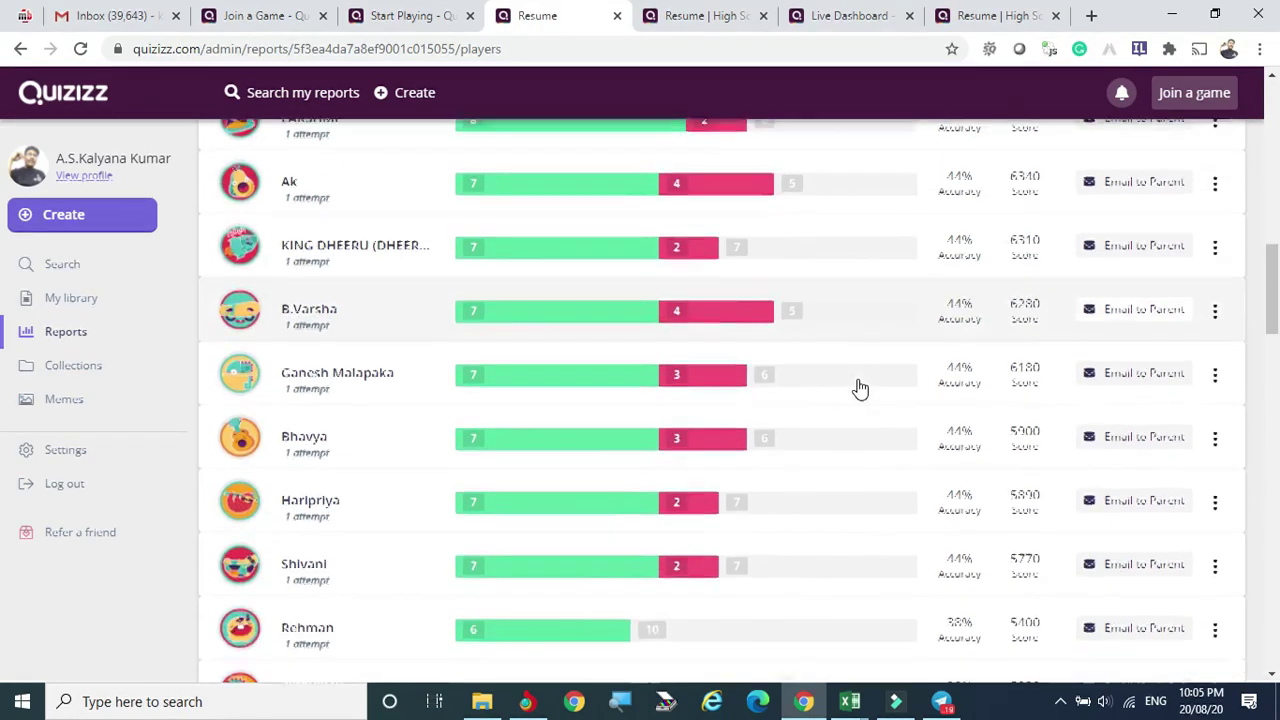
scroll(860, 388, "down", 11)
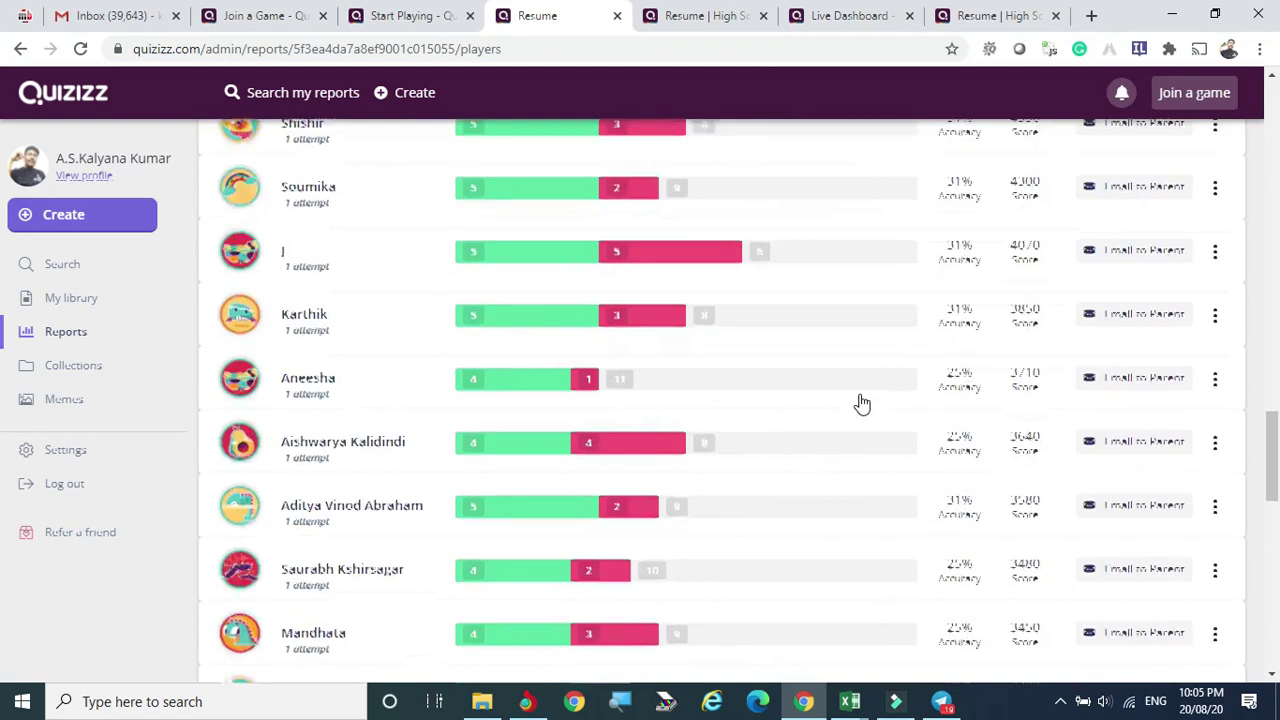
scroll(860, 403, "down", 5)
scroll(860, 403, "up", 8)
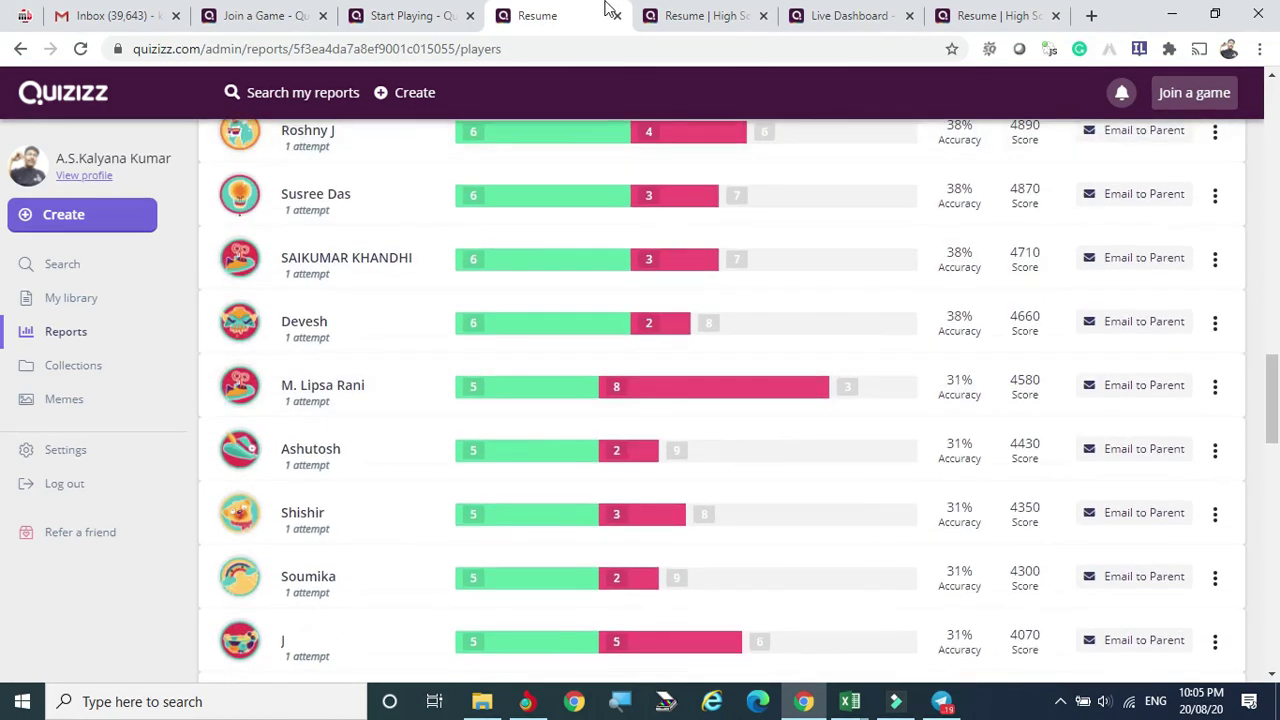
Return to the live game lobby and start the Resume test once players have joined.
left_click(710, 26)
left_click(843, 26)
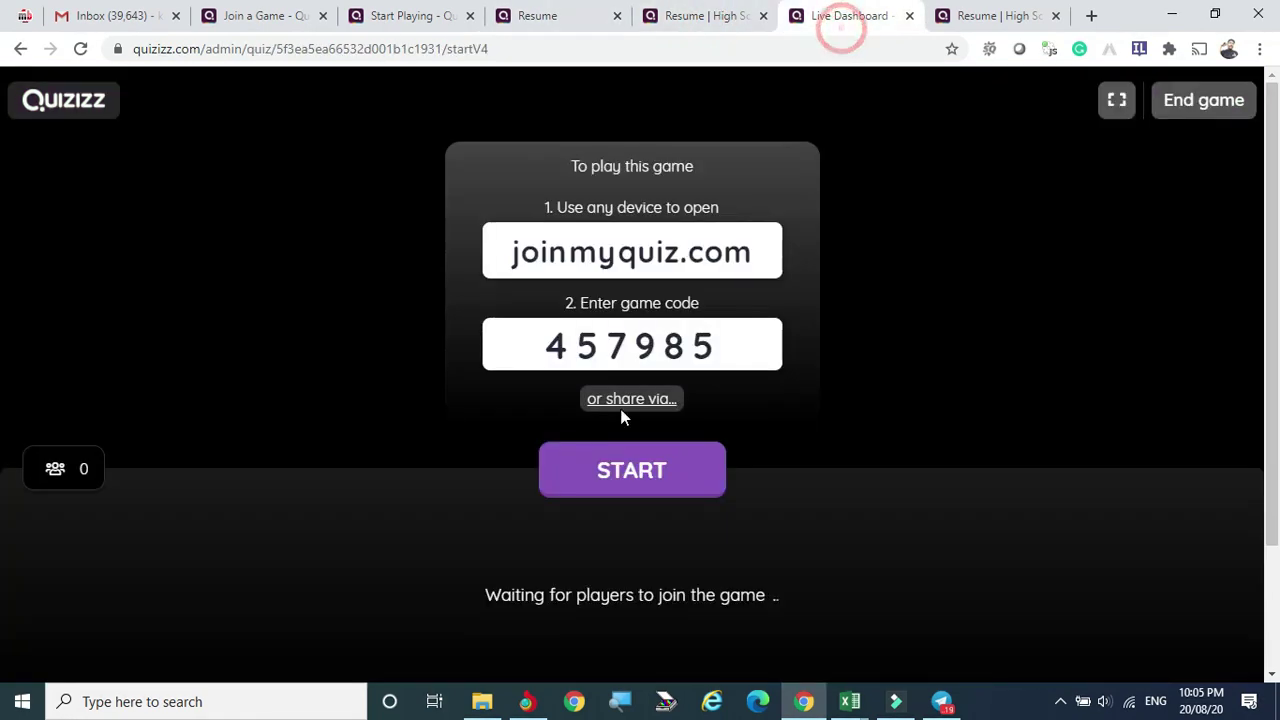
left_click(626, 476)
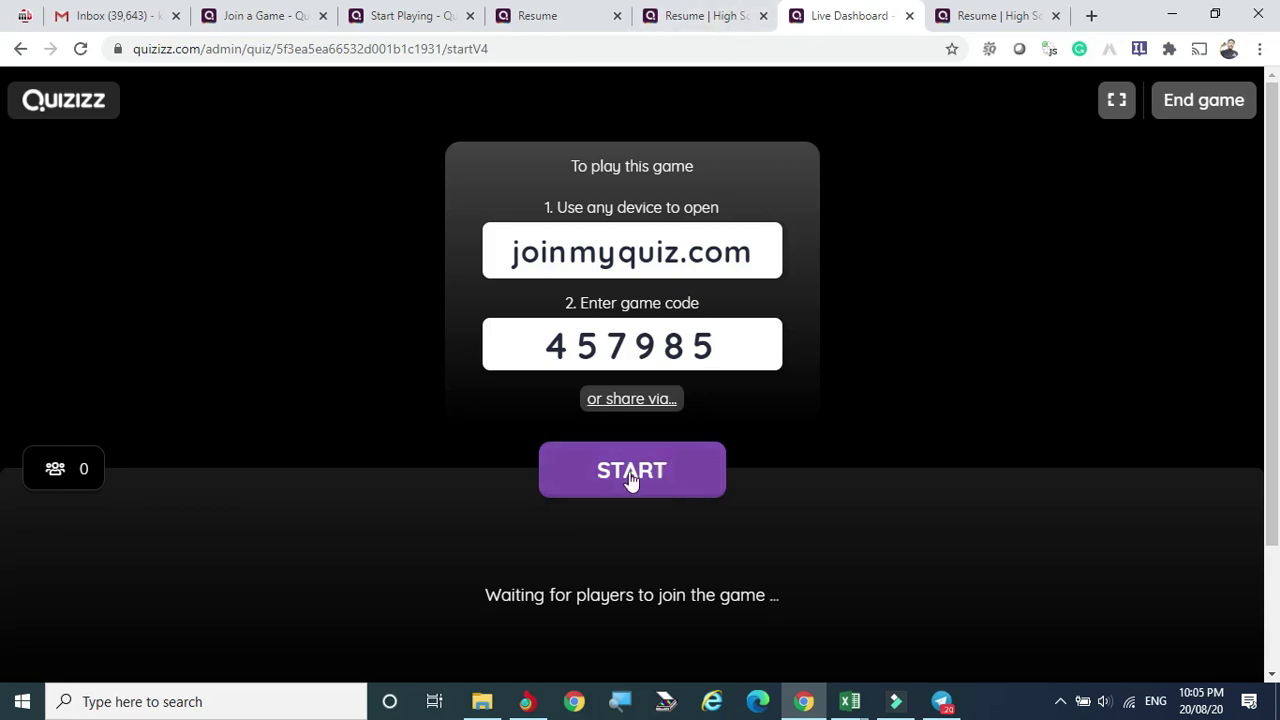
left_click(706, 16)
left_click(550, 16)
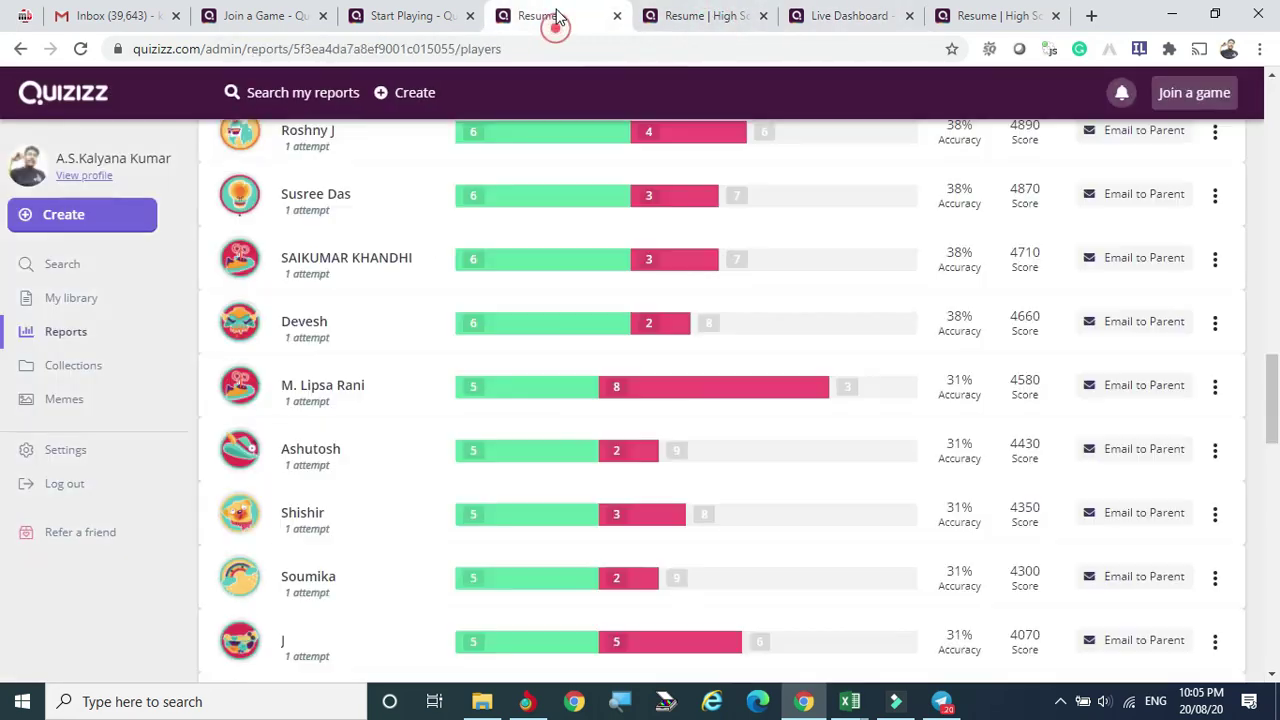
left_click(675, 16)
left_click(997, 14)
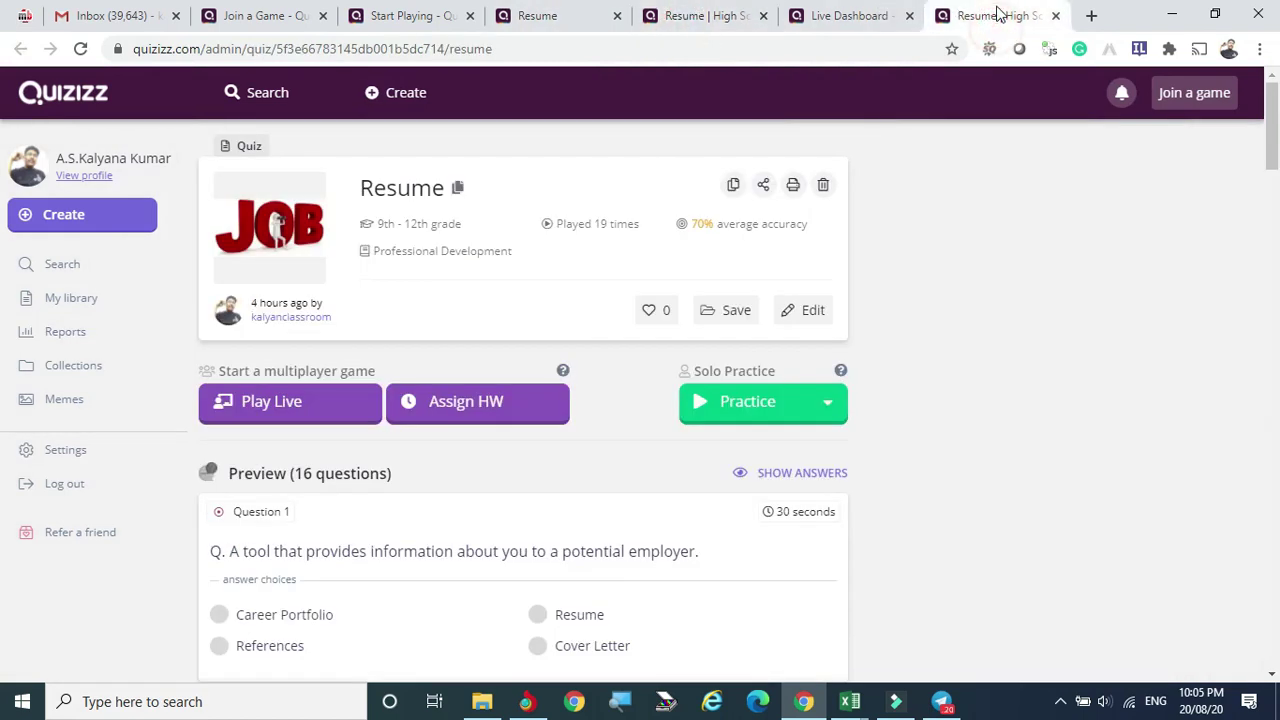
left_click(852, 15)
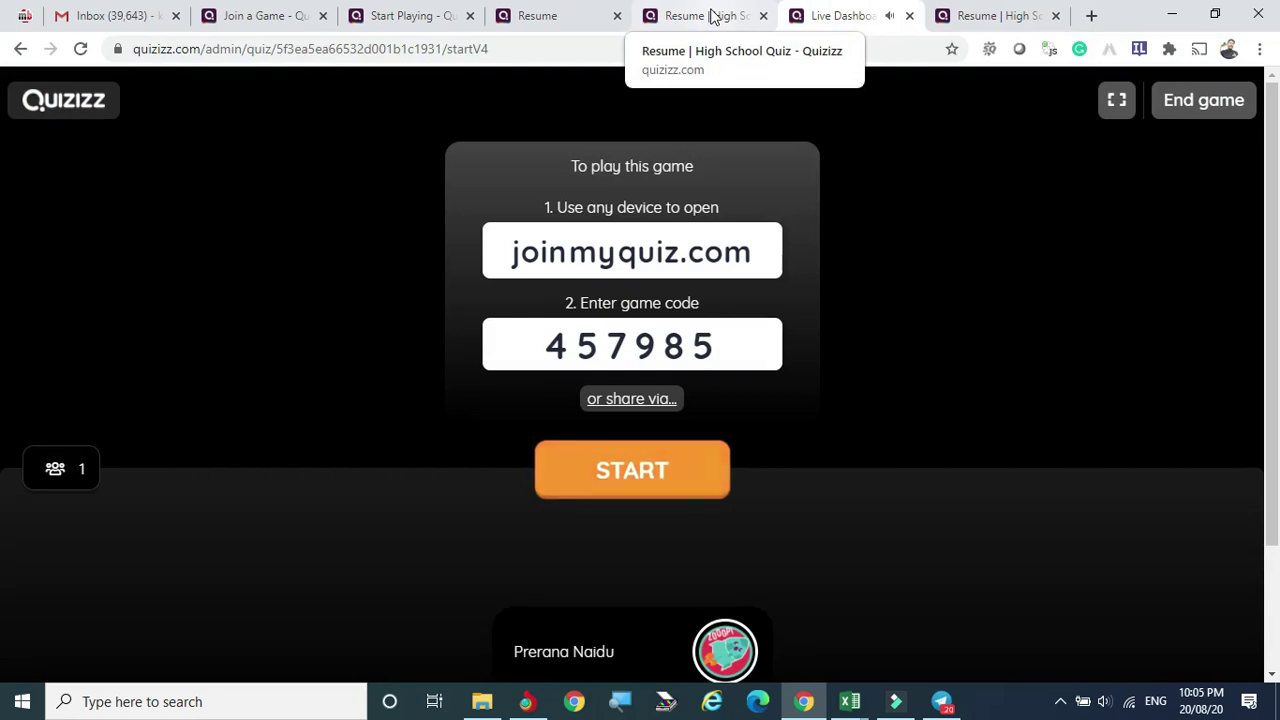
left_click(635, 473)
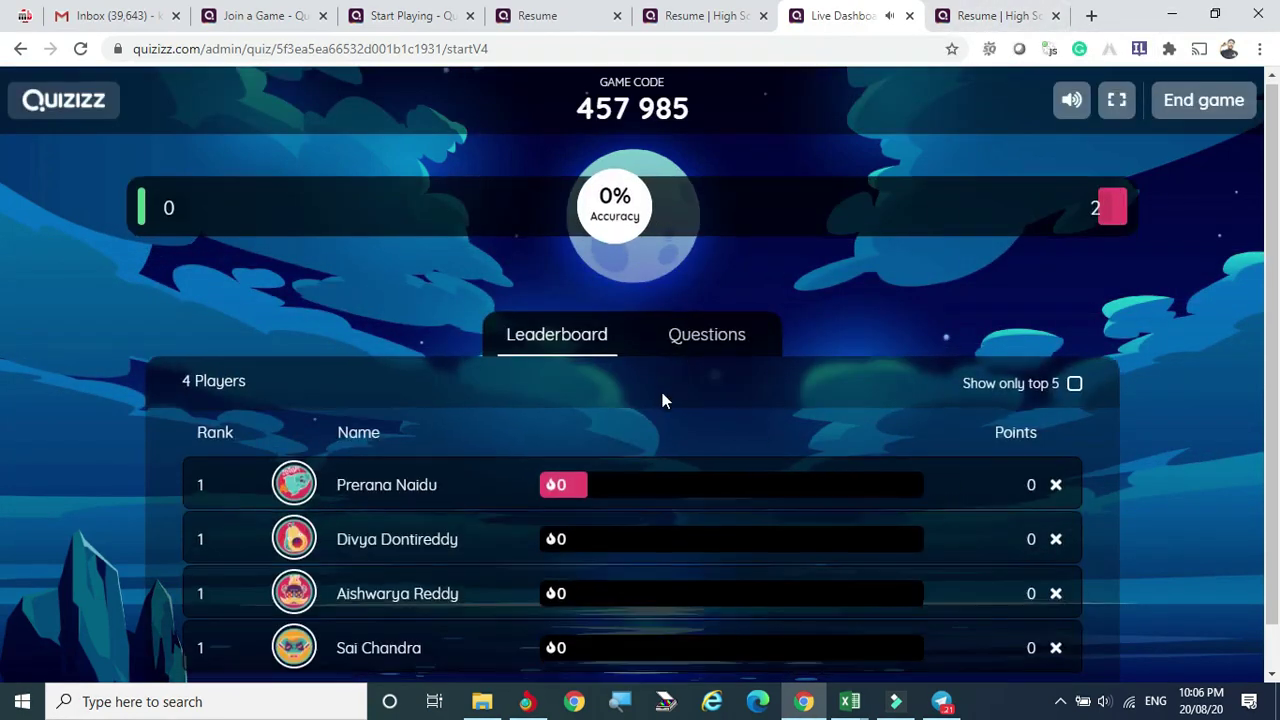
Limit the live game's leaderboard to the top 5 players.
scroll(665, 395, "down", 1)
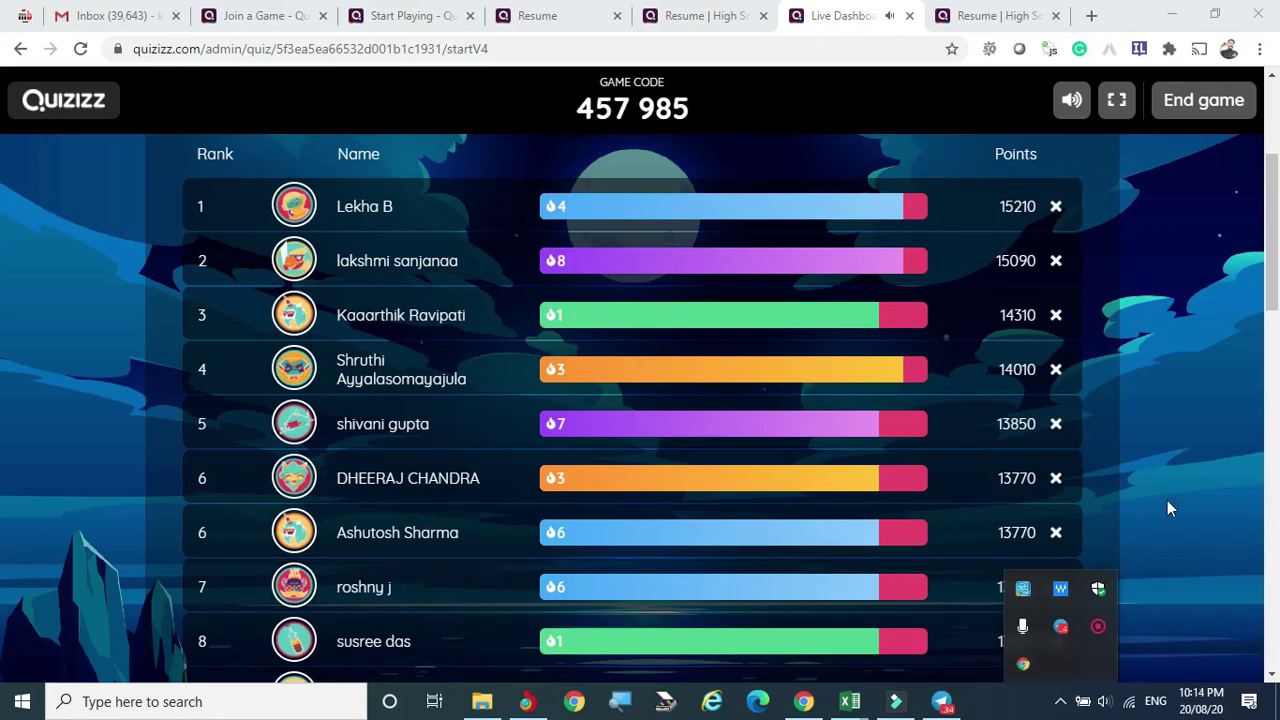
left_click(1219, 324)
left_click_drag(1275, 275, 1275, 150)
left_click(1074, 386)
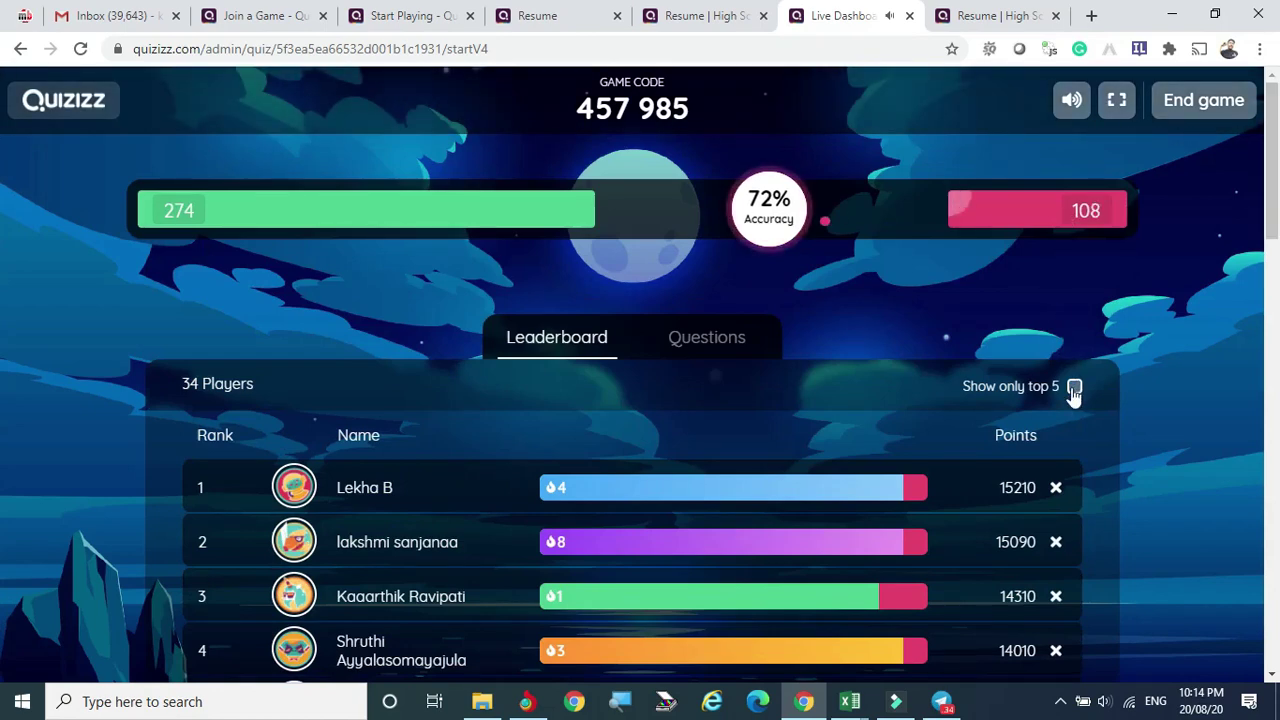
scroll(1190, 399, "down", 1)
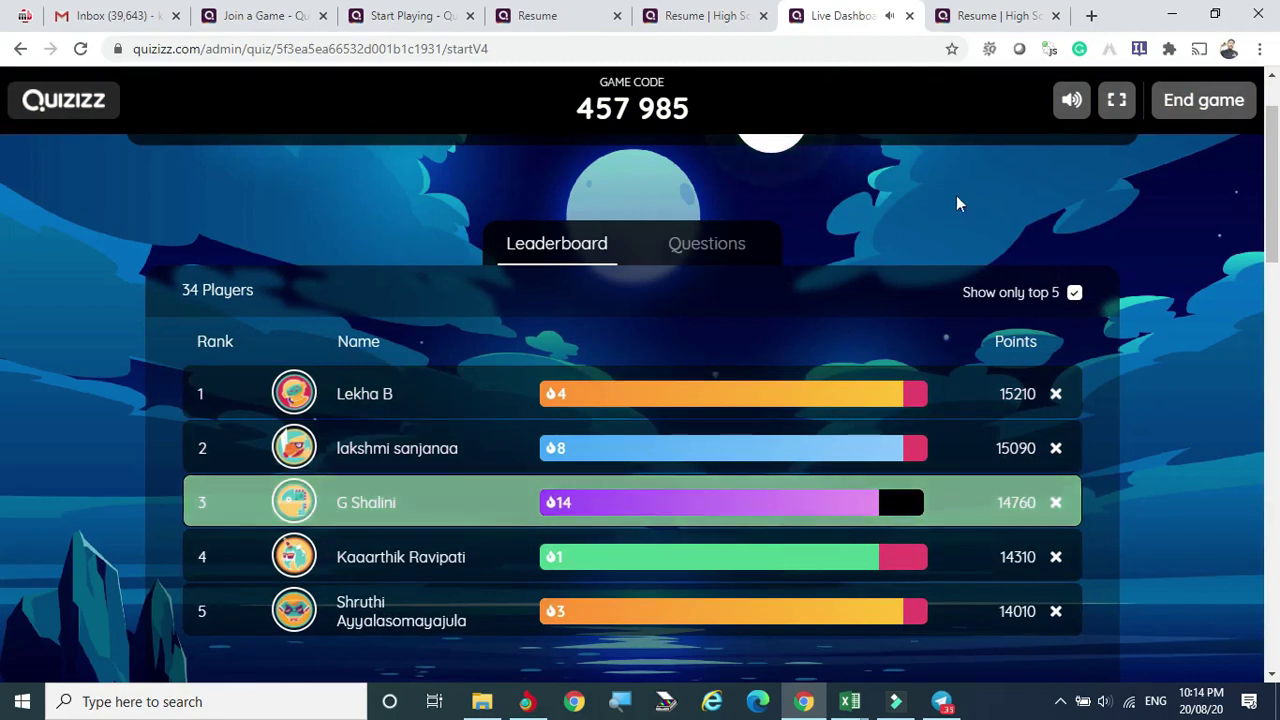
Go back to the assigned Resume homework report and review the players' accuracy and scores.
left_click(541, 16)
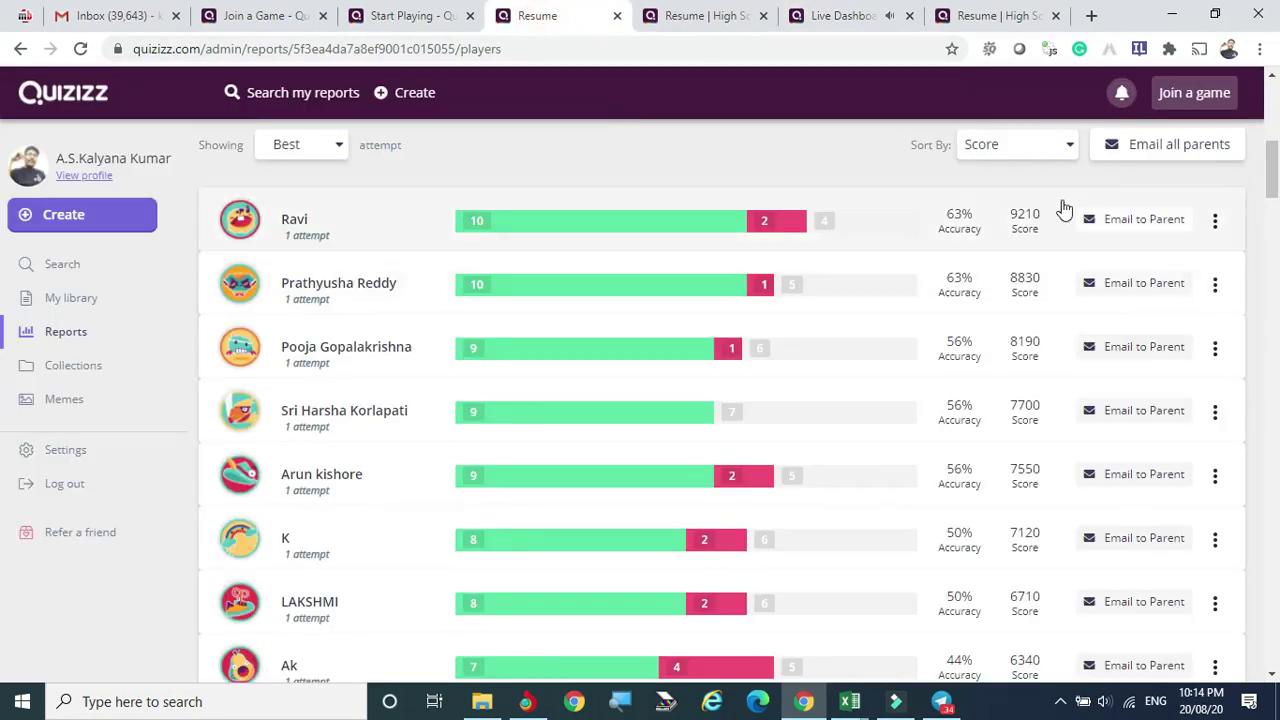
scroll(1154, 200, "up", 5)
scroll(1176, 445, "down", 6)
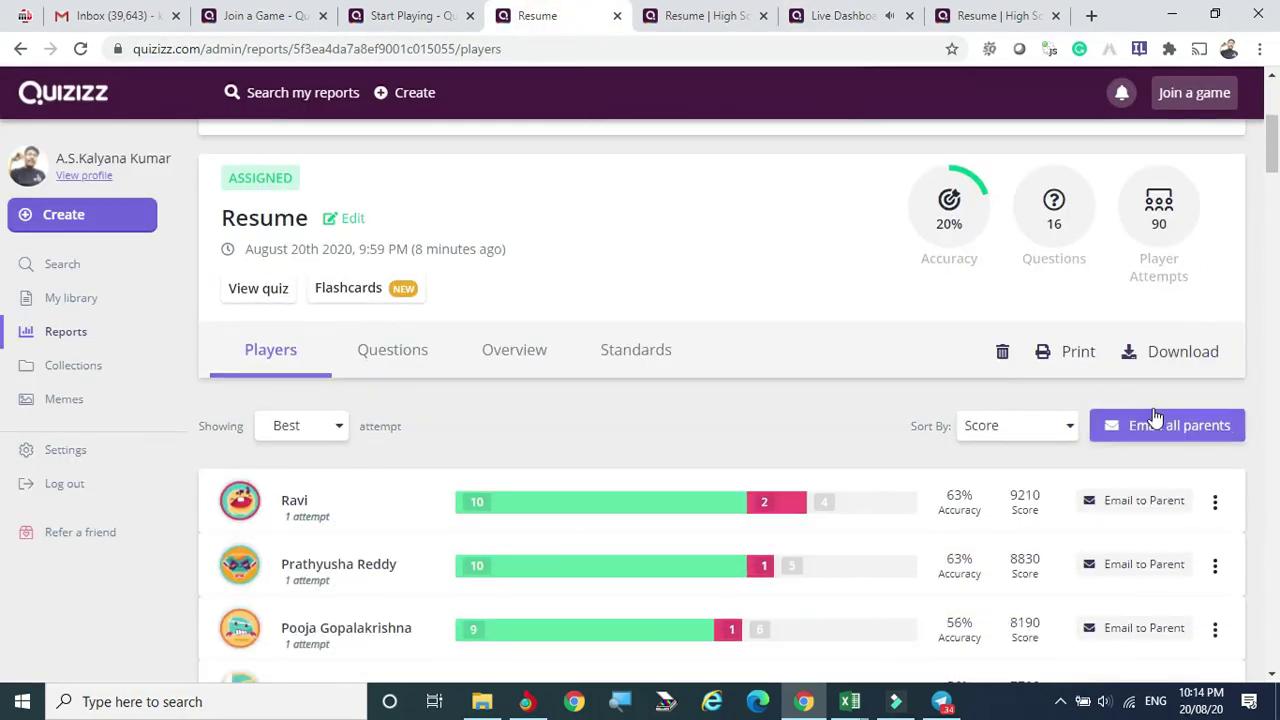
scroll(790, 356, "down", 6)
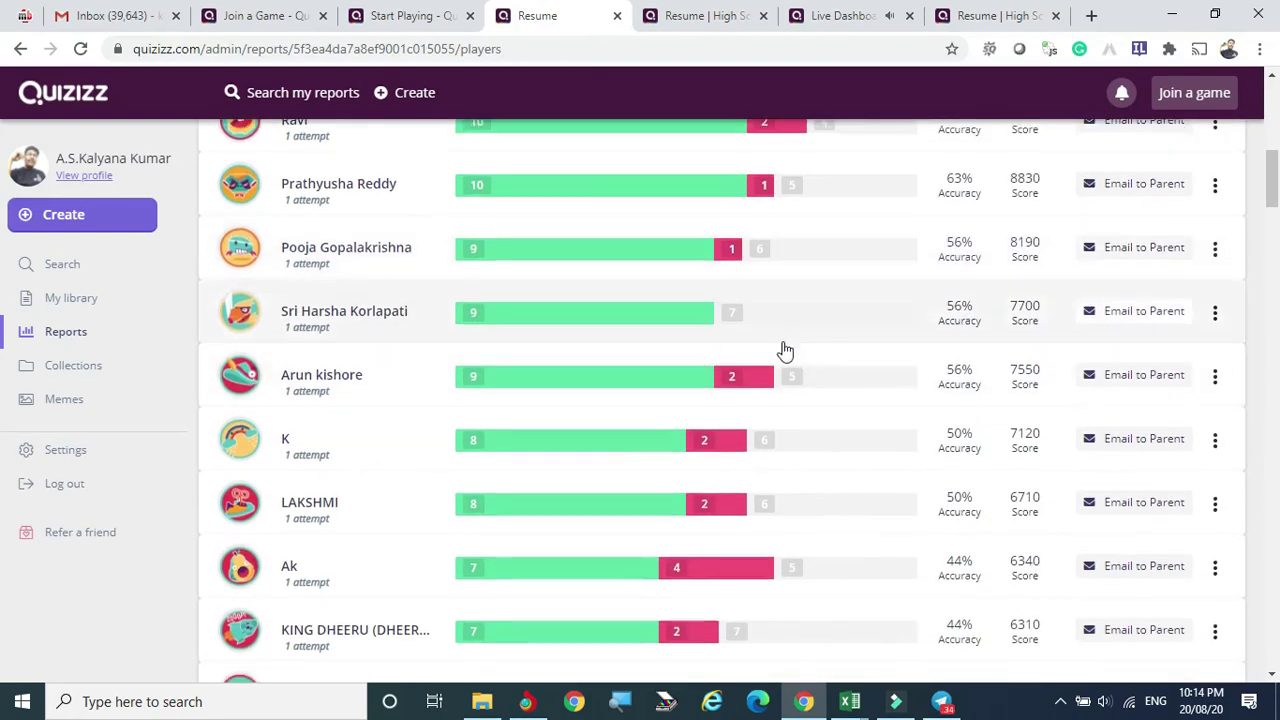
scroll(784, 356, "down", 1)
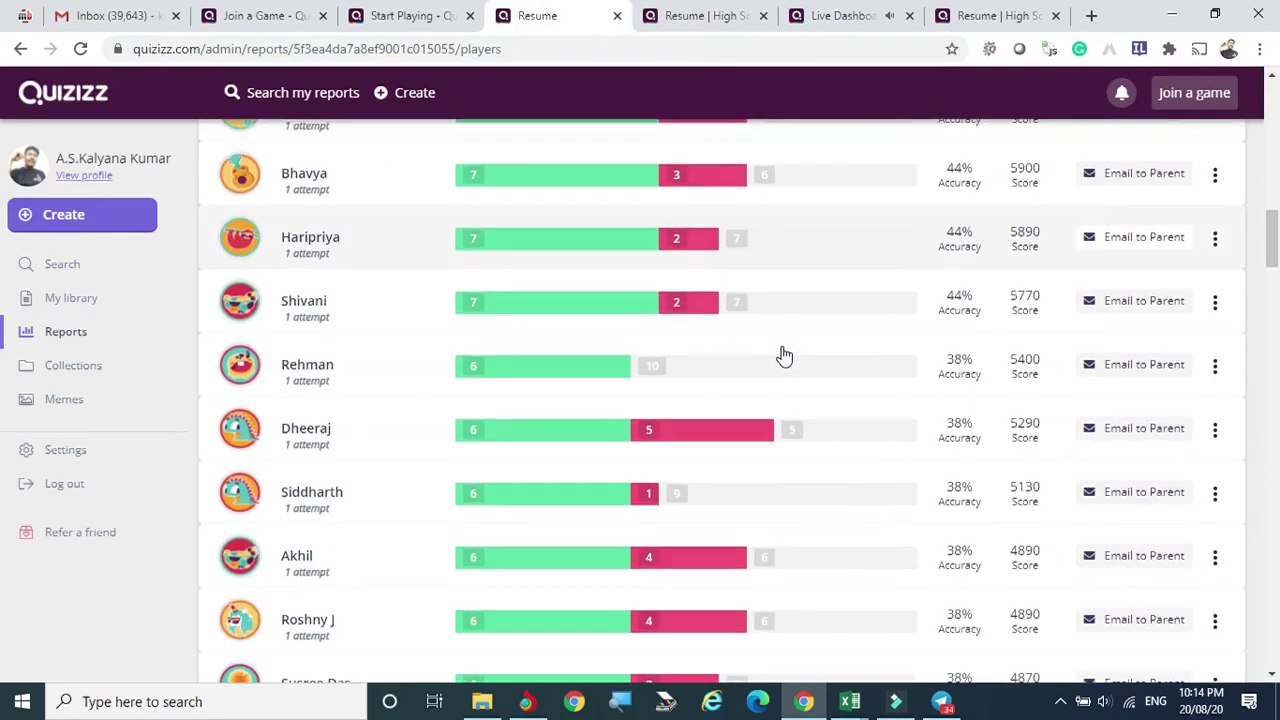
scroll(784, 356, "up", 2)
Return to the live game, turn off the top 5 limit on the leaderboard, and look through the full player ranking.
left_click(850, 15)
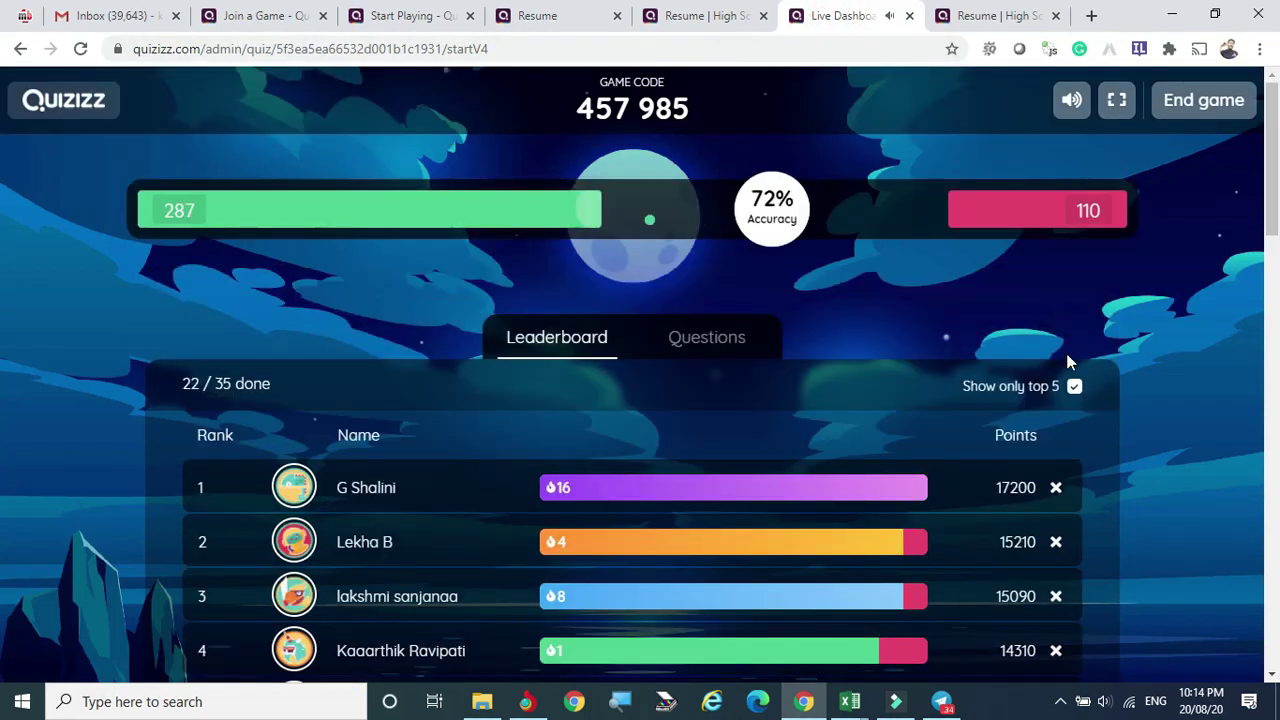
left_click(1075, 387)
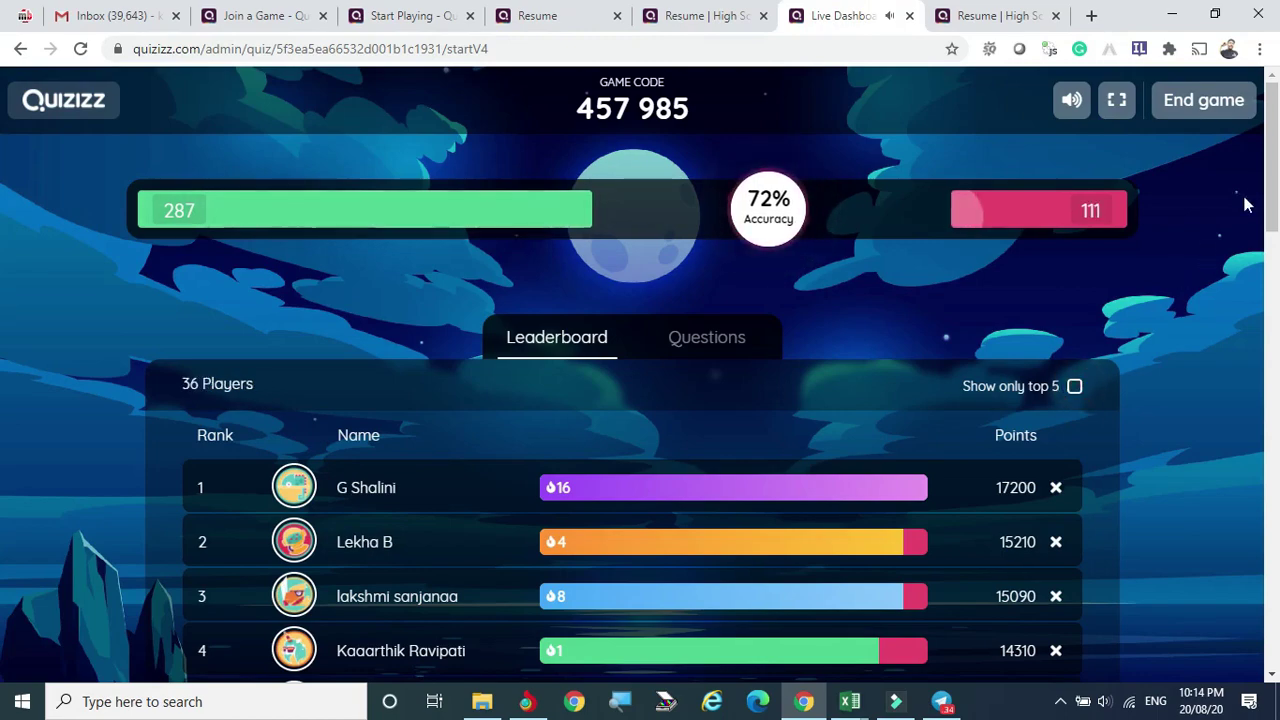
left_click_drag(1272, 155, 1276, 500)
scroll(5, 640, "down", 5)
scroll(5, 640, "up", 15)
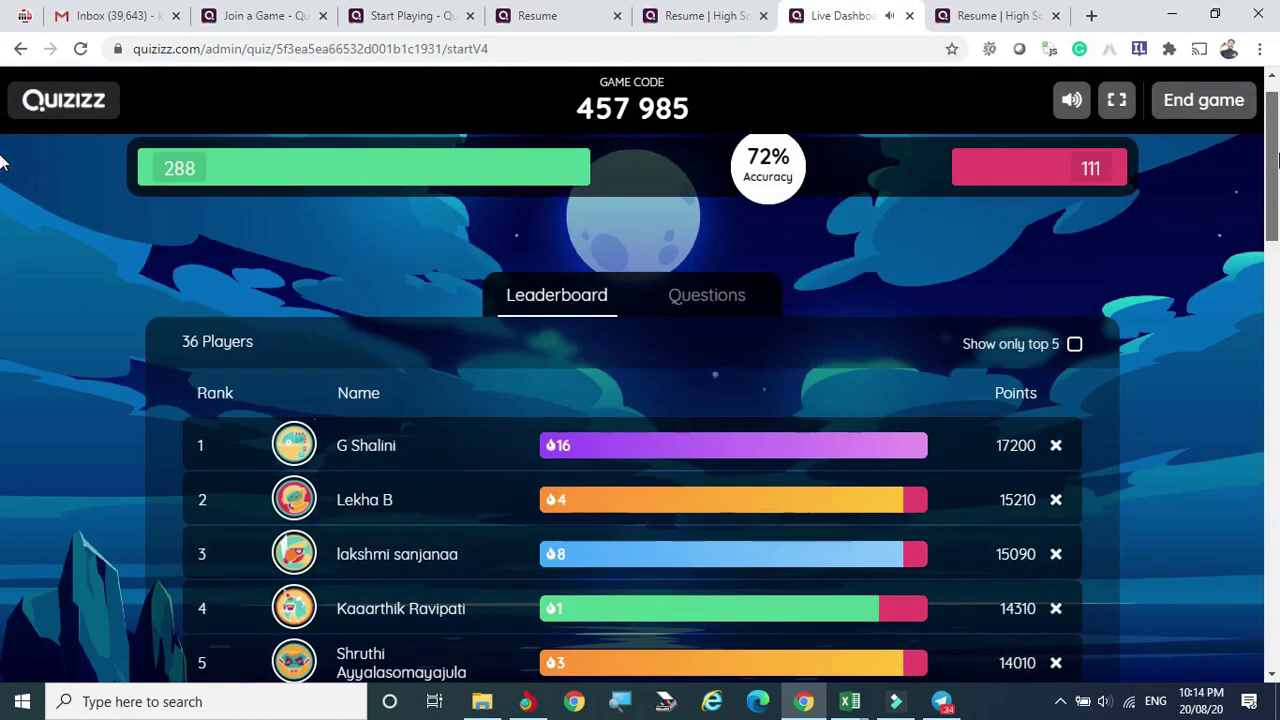
End the live Resume game and review each player's answers in the results overview.
left_click(1180, 102)
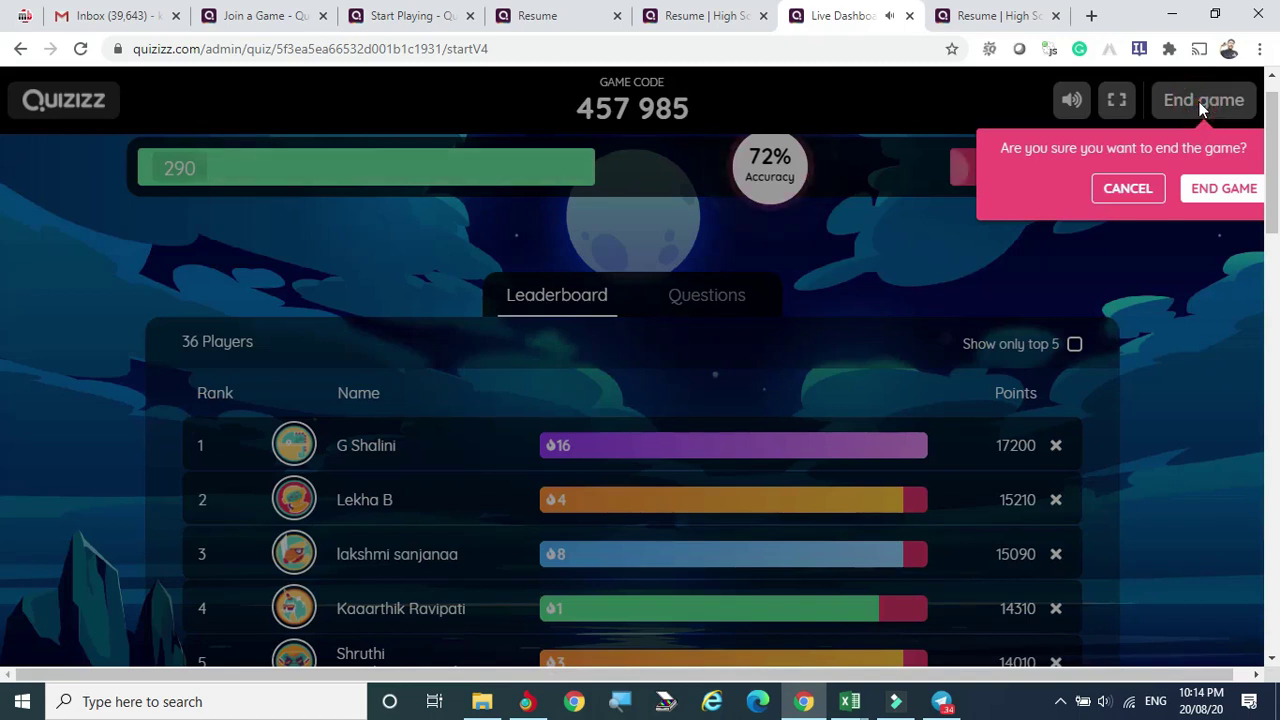
left_click(1235, 190)
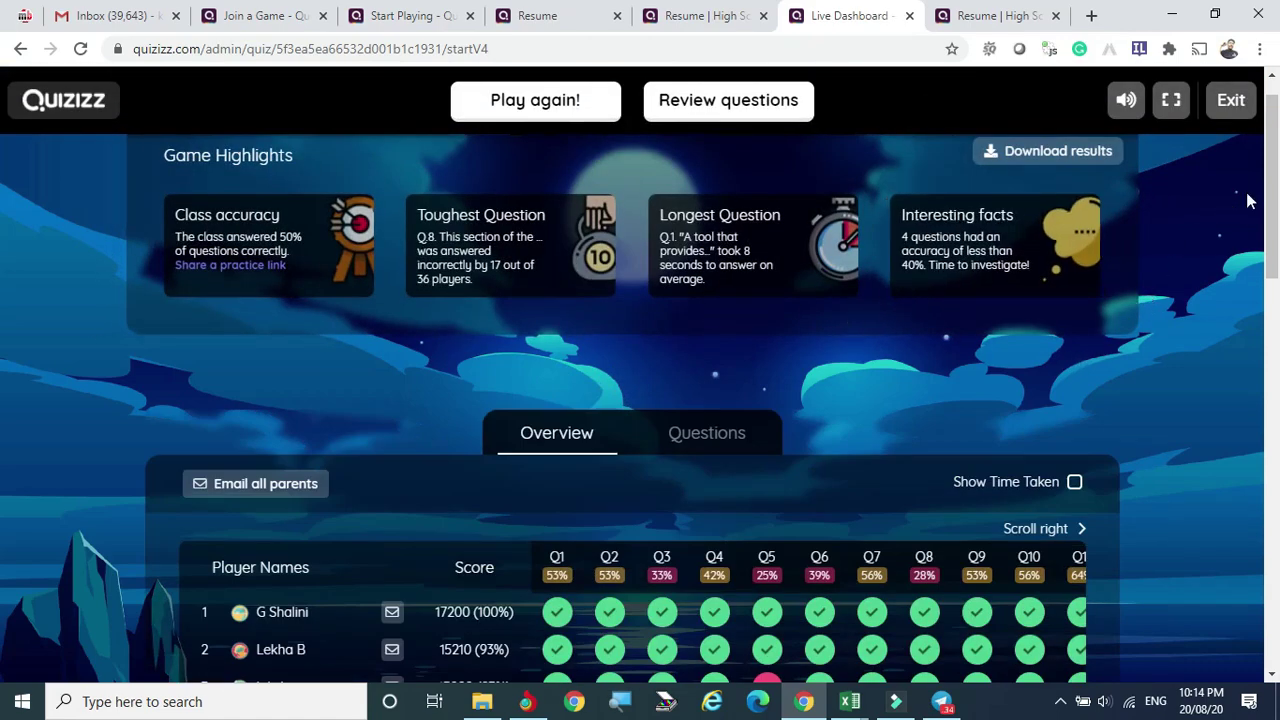
left_click_drag(1271, 172, 1260, 590)
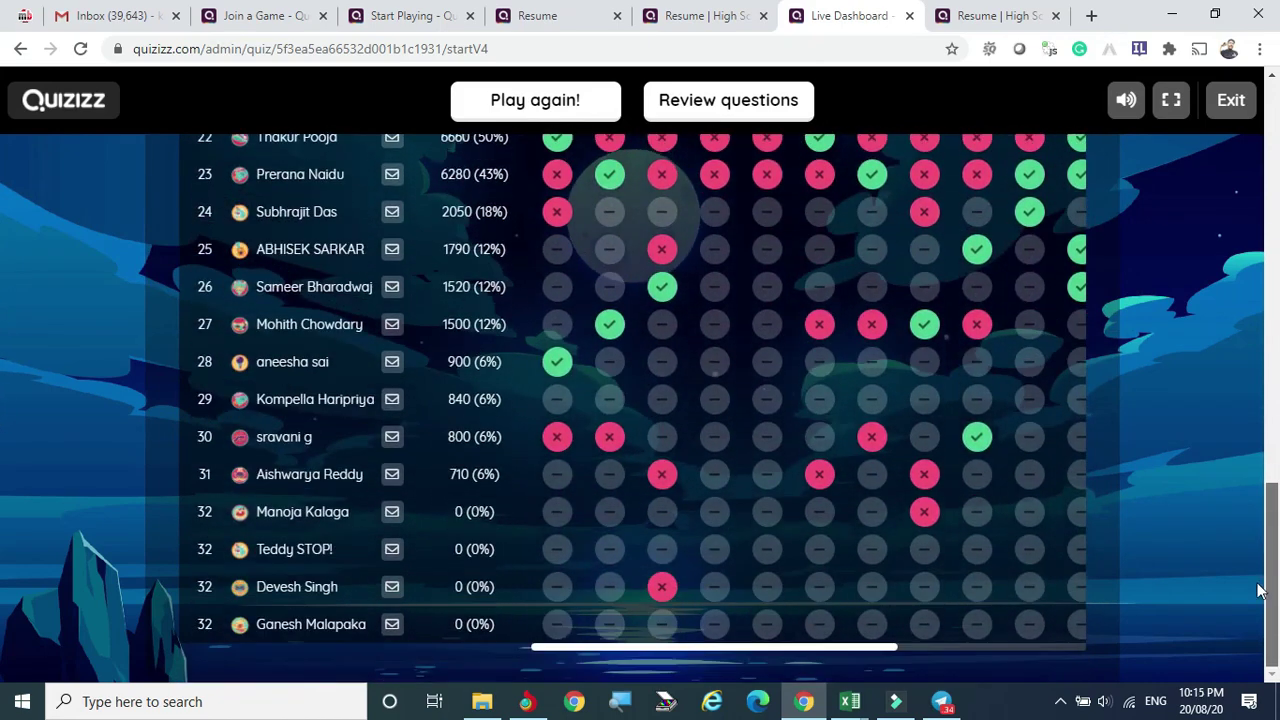
scroll(1079, 340, "up", 11)
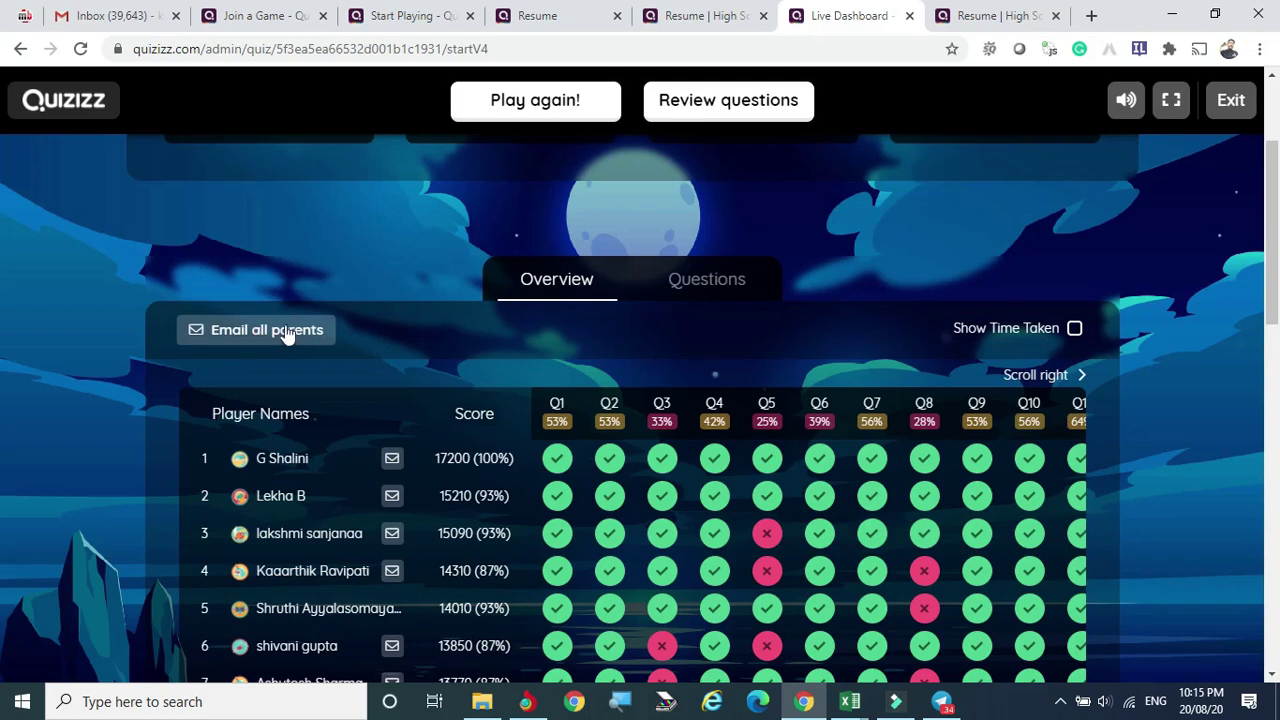
Examine the ended game's question-by-question results, including average time taken and correct and incorrect answers.
left_click(714, 278)
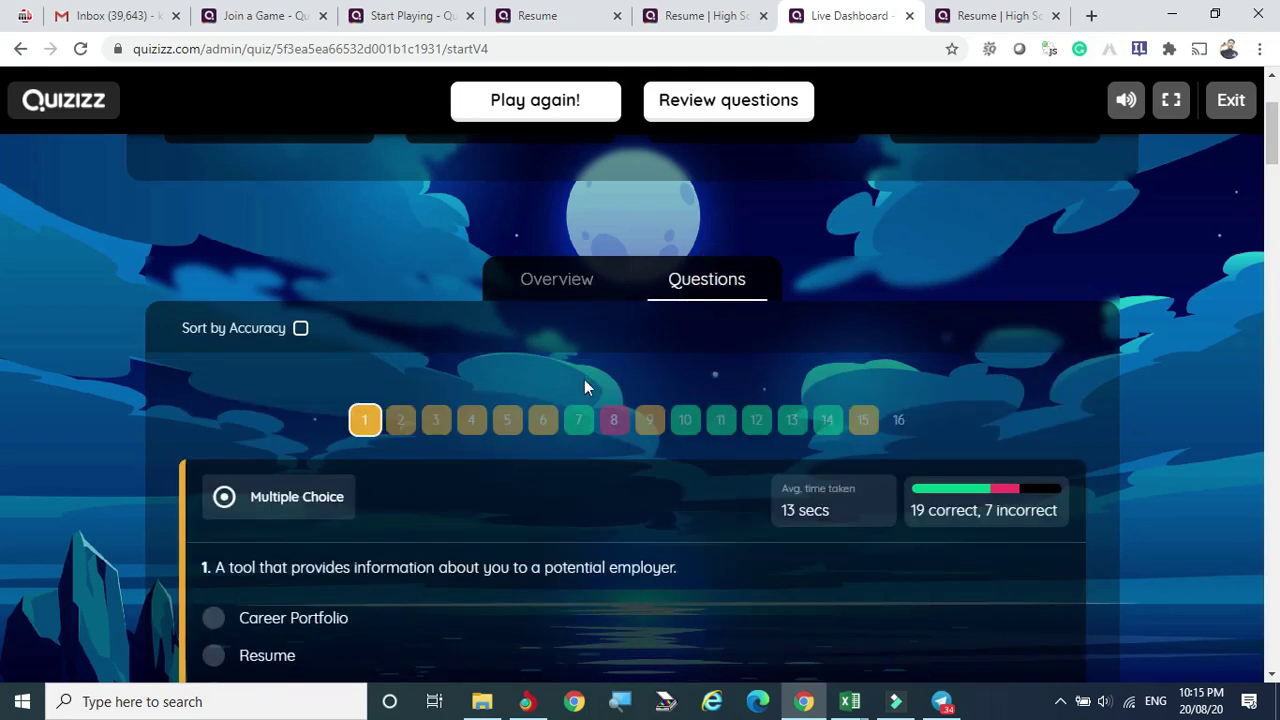
scroll(584, 380, "down", 4)
scroll(584, 383, "up", 3)
scroll(583, 390, "down", 2)
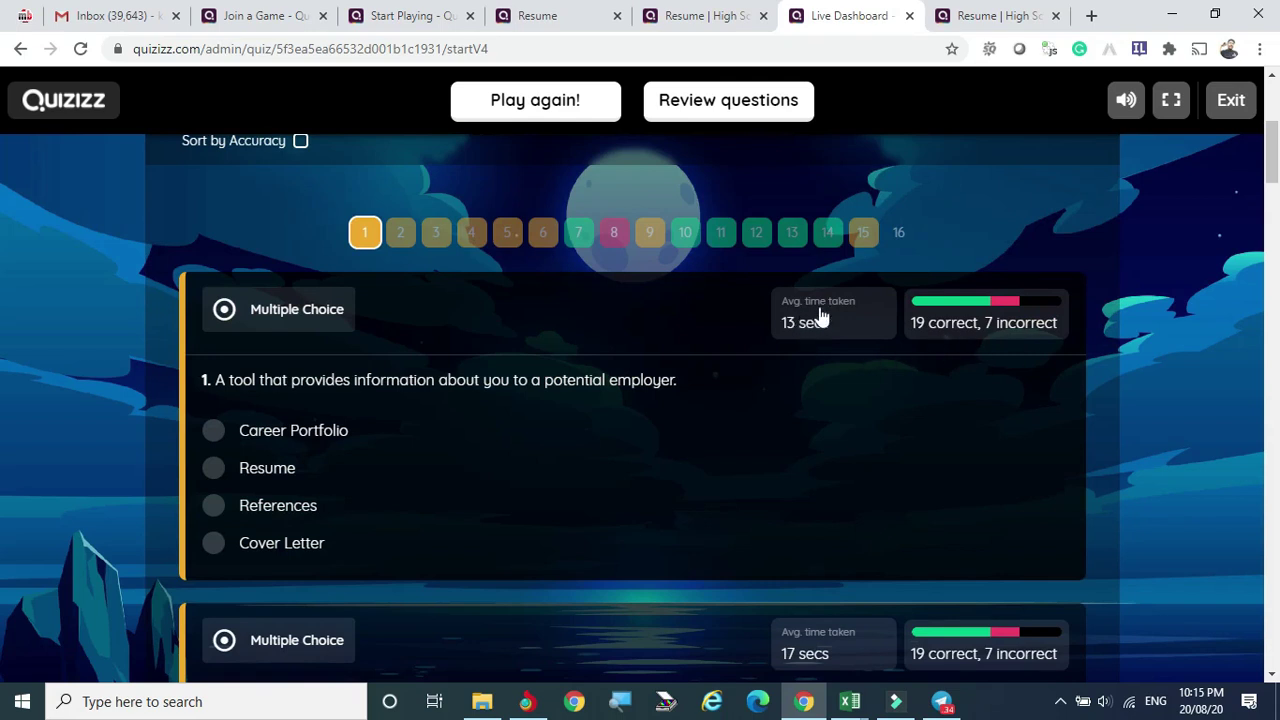
Read through the ended Resume game's individual questions, comparing their answer options, average times and correct and incorrect counts.
scroll(320, 380, "down", 3)
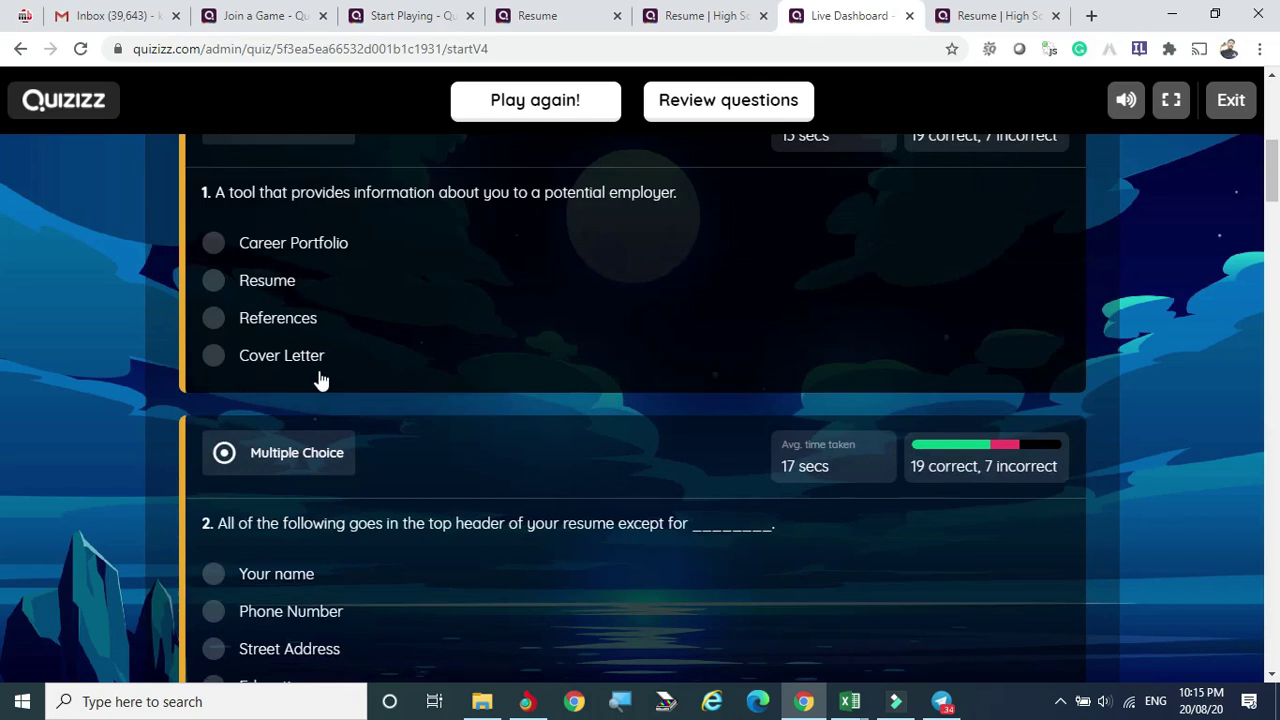
scroll(600, 405, "down", 4)
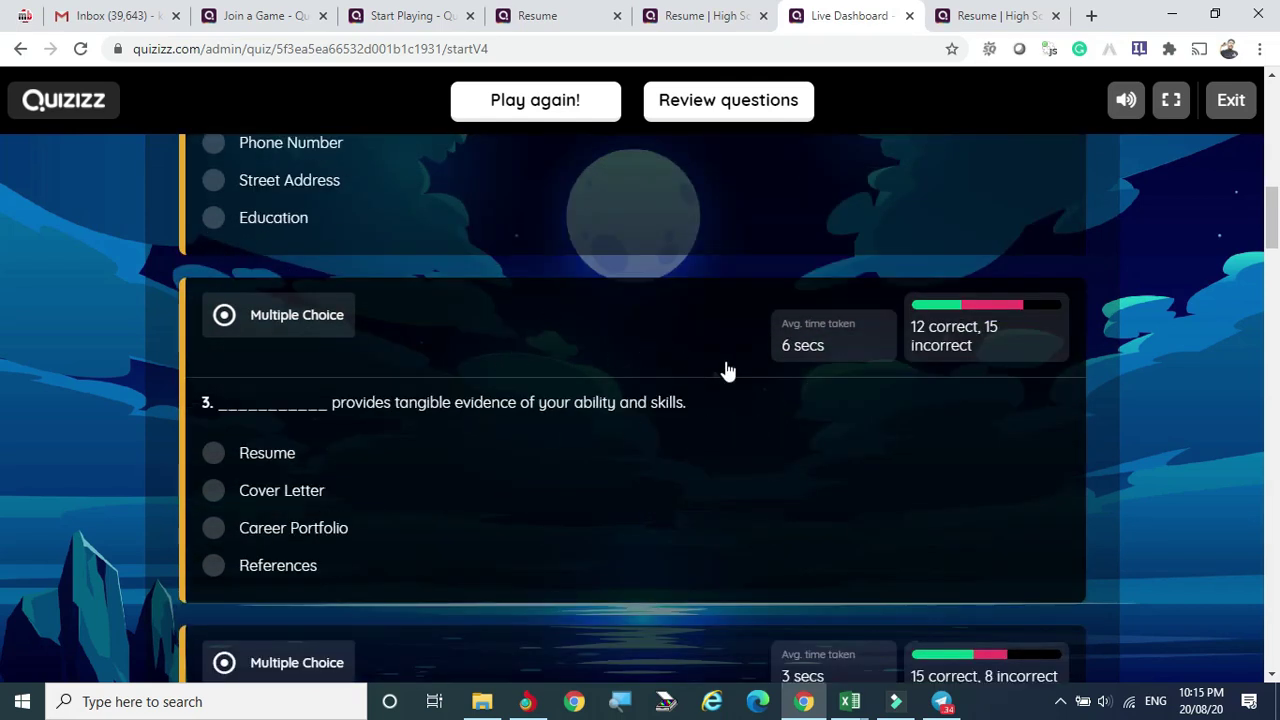
scroll(728, 371, "down", 8)
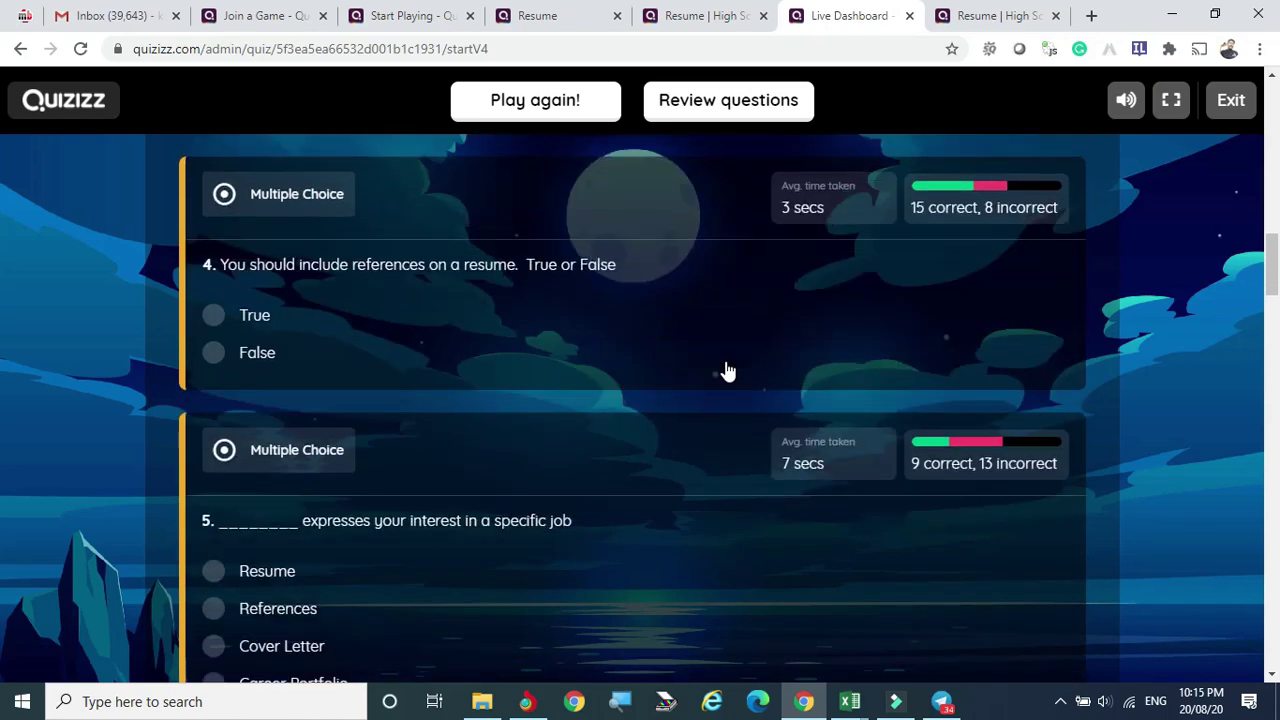
scroll(728, 376, "down", 3)
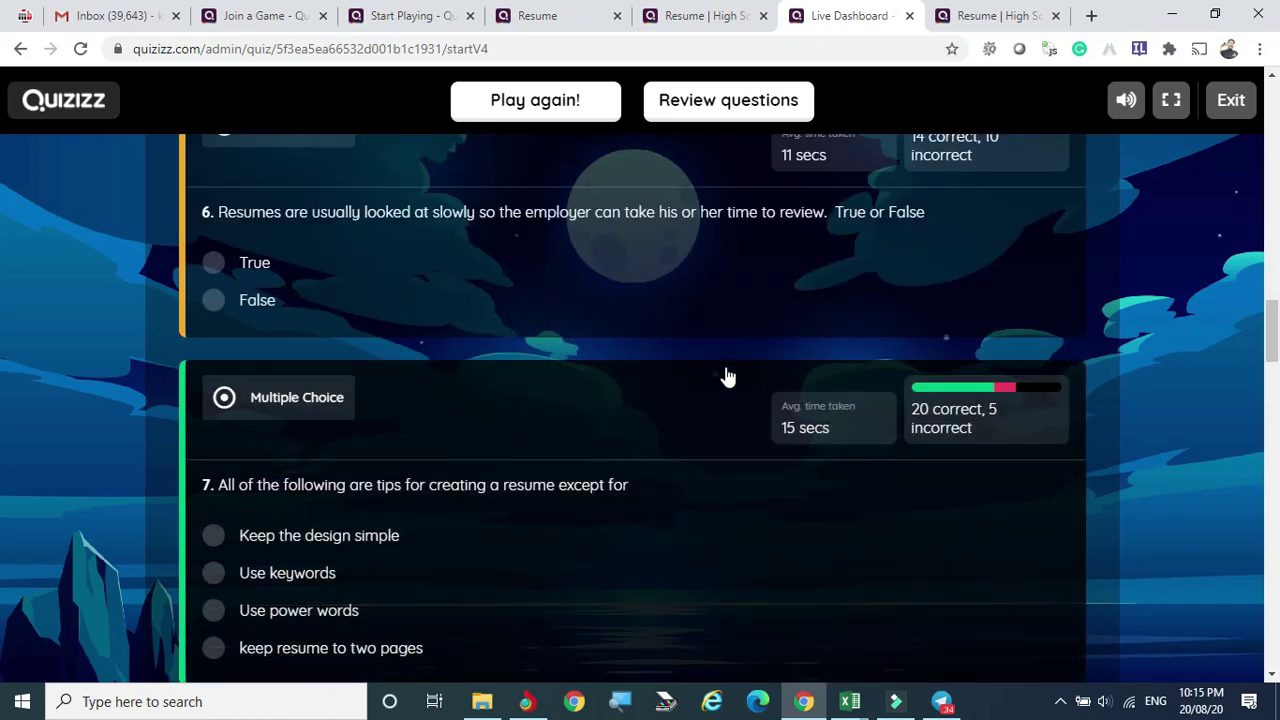
scroll(726, 377, "down", 4)
Download the ended game's results and enable editing of the spreadsheet in Excel.
scroll(726, 377, "up", 20)
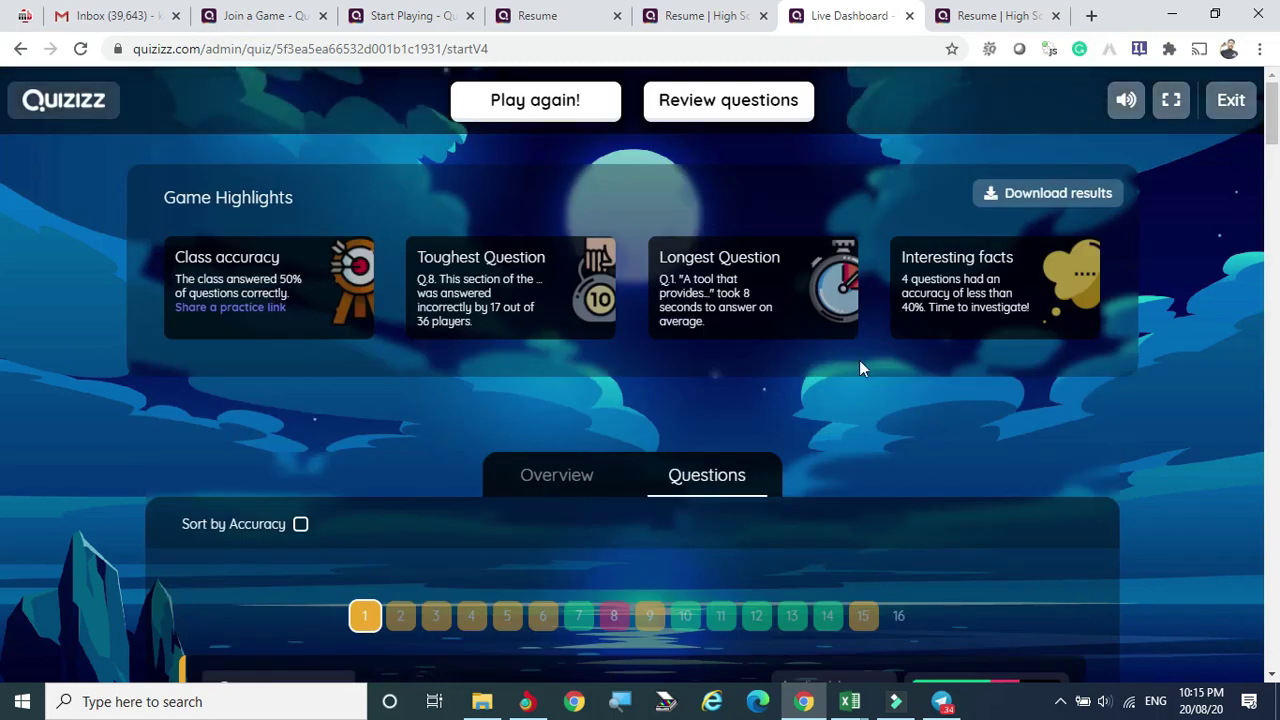
left_click(1070, 194)
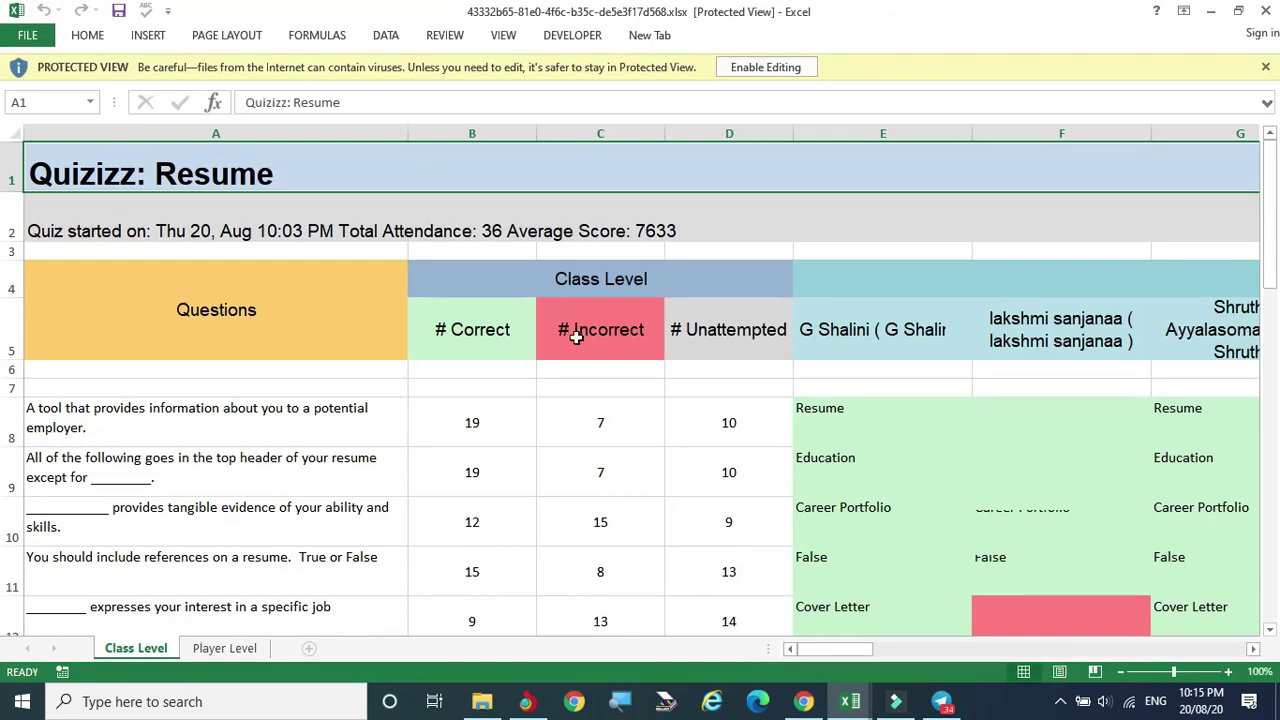
left_click(773, 68)
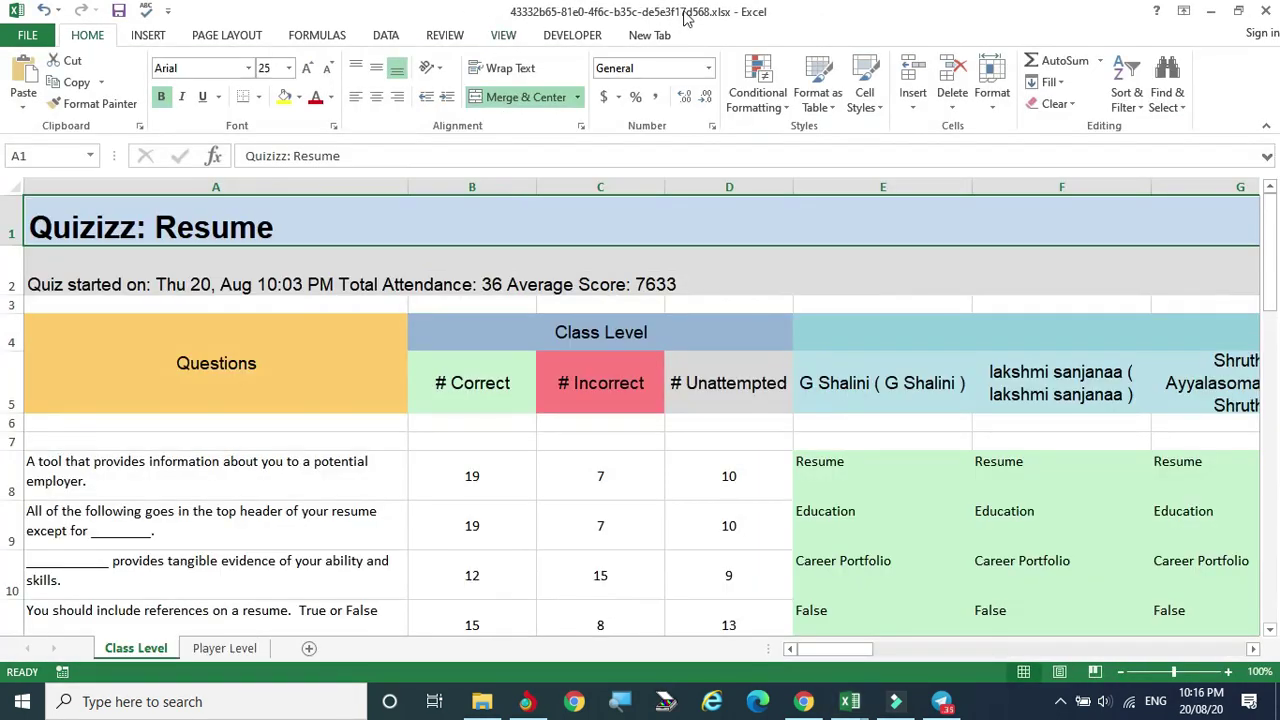
Examine the Class Level sheet's correct, incorrect and unattempted counts per question and each player's responses across all columns.
scroll(671, 337, "down", 3)
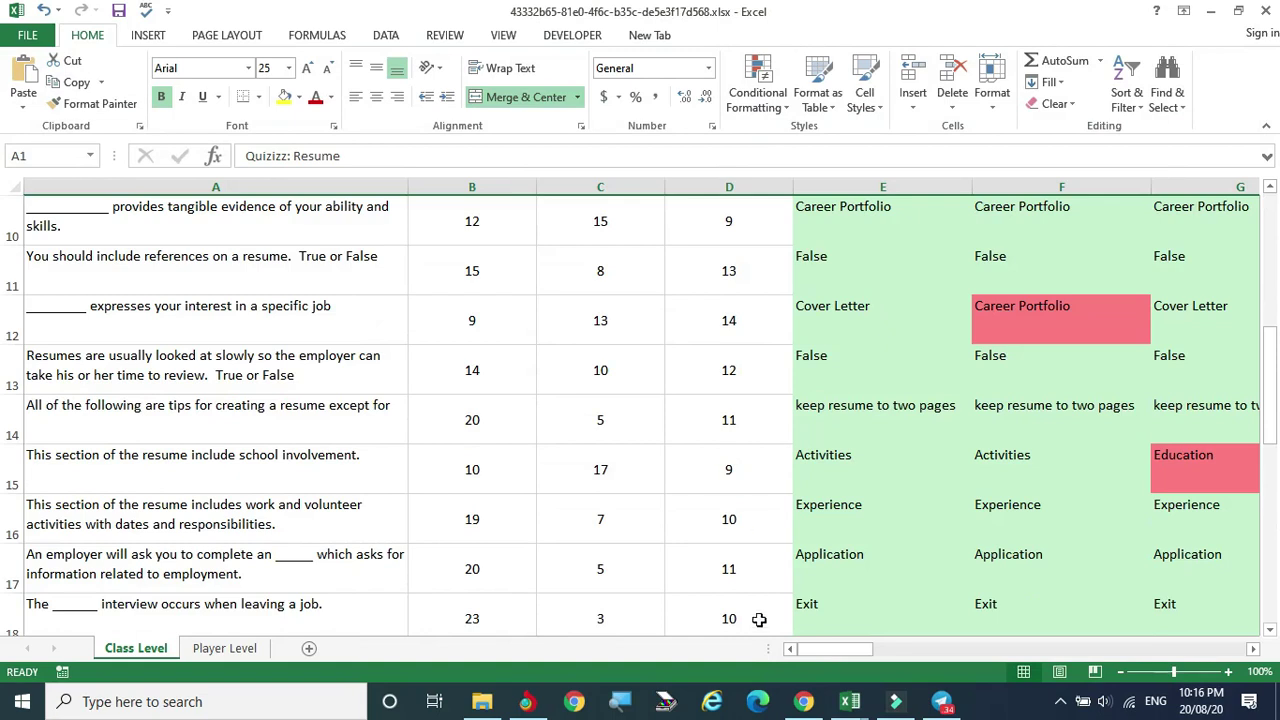
scroll(571, 396, "down", 6)
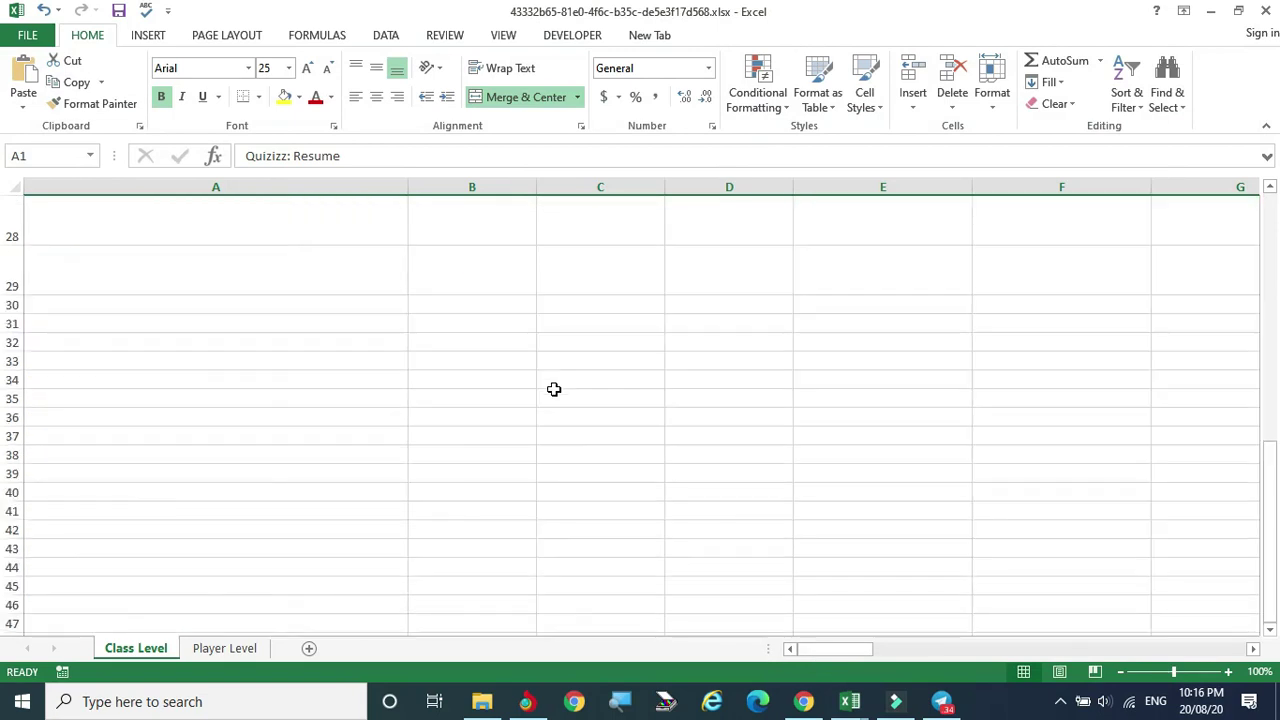
scroll(650, 470, "up", 4)
left_click_drag(814, 649, 1248, 660)
scroll(920, 277, "up", 2)
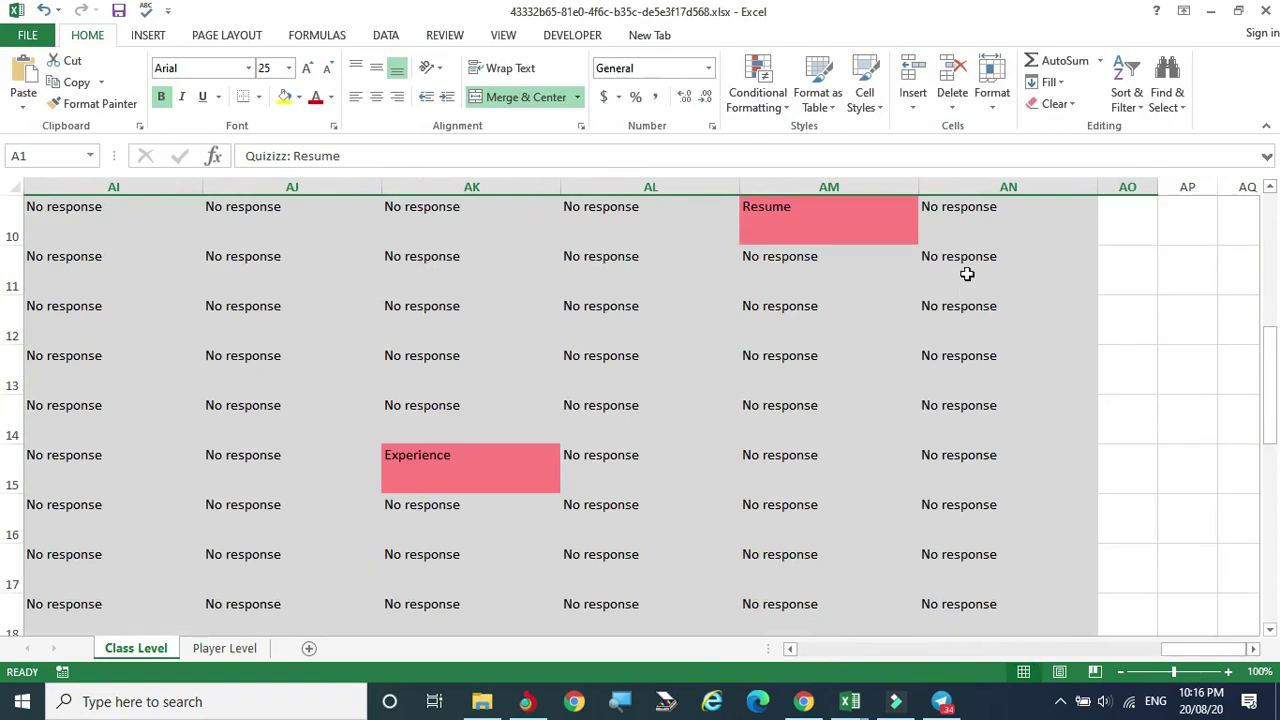
left_click_drag(1194, 648, 766, 646)
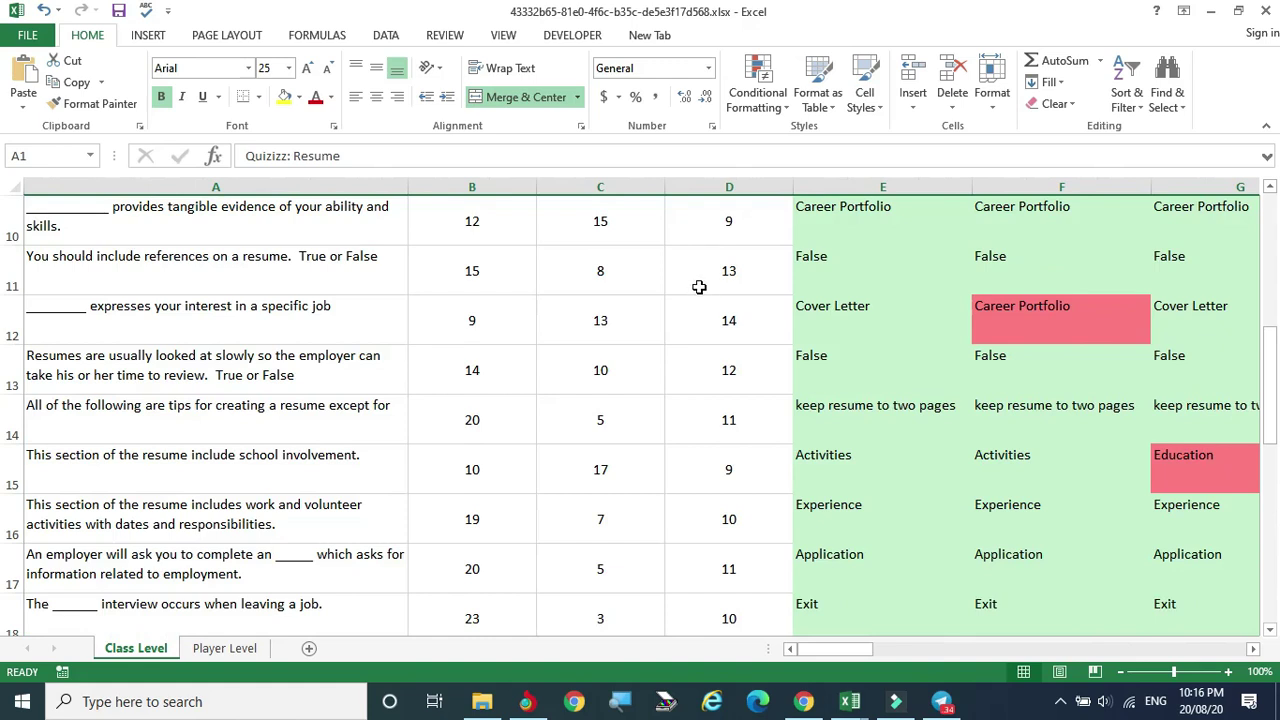
scroll(697, 286, "up", 3)
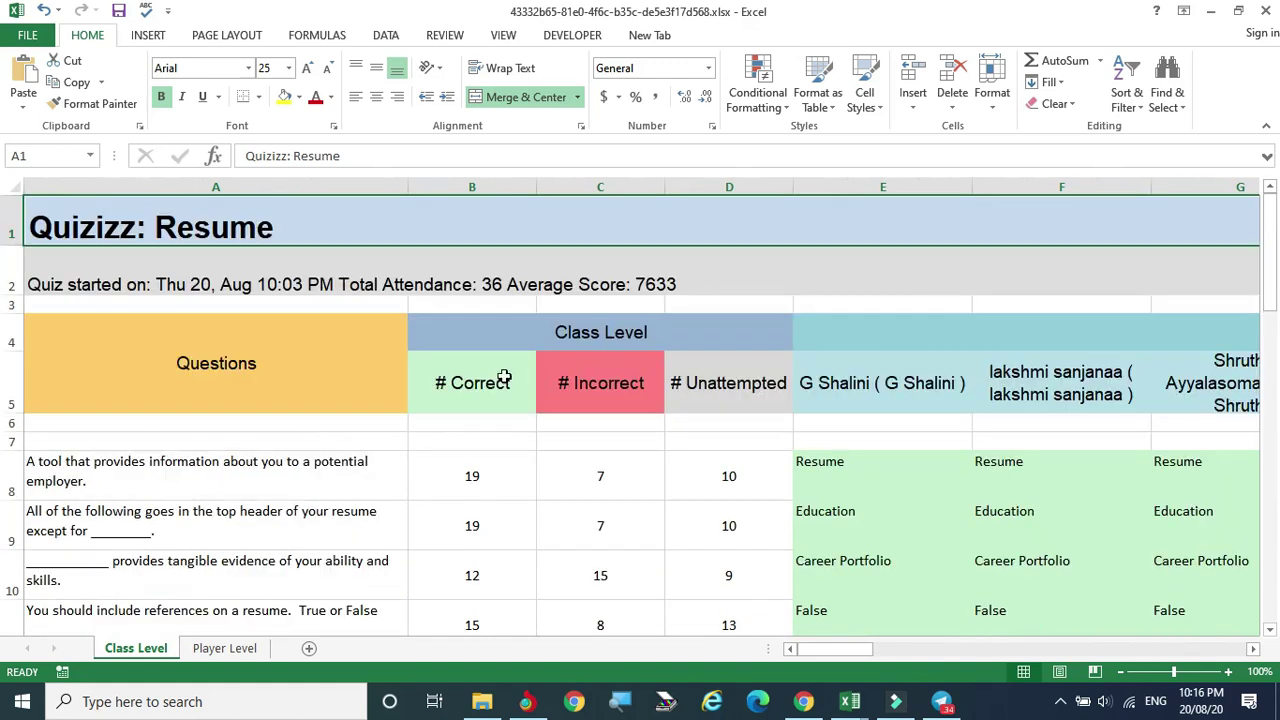
Switch back to Quizizz in Chrome and show the question breakdown of the assigned Resume homework report.
key("alt+Tab")
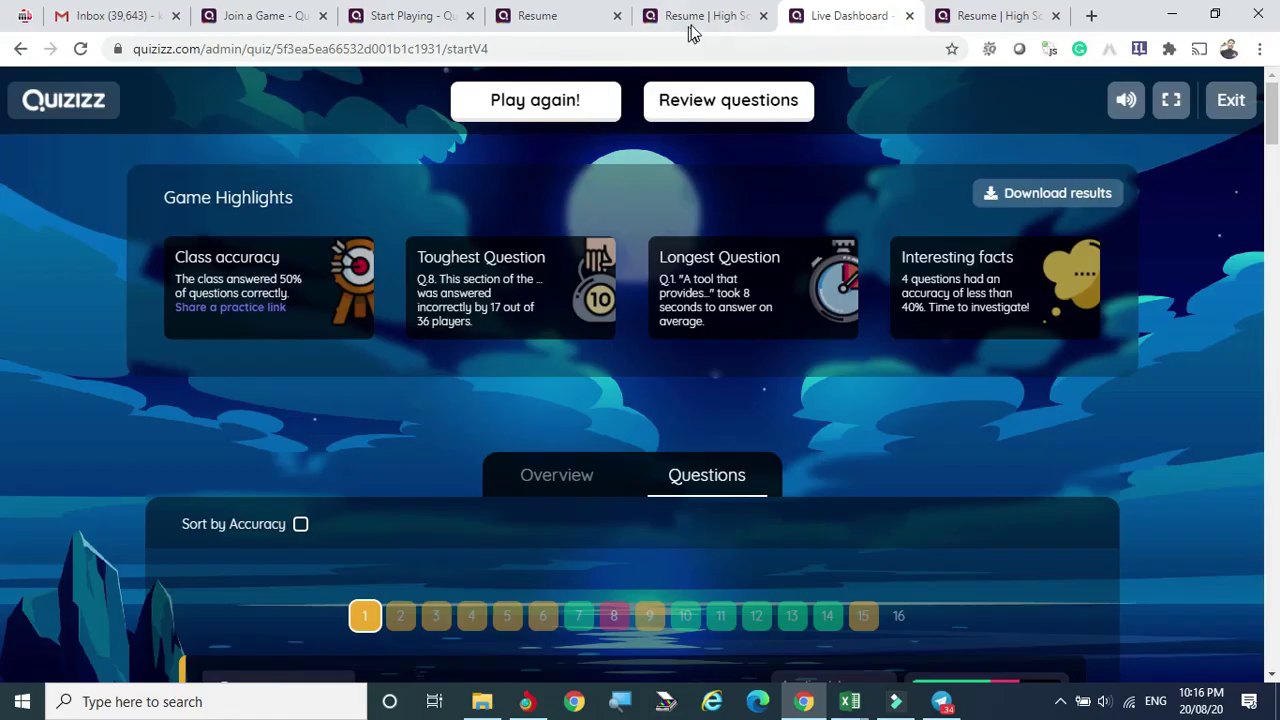
left_click(553, 18)
scroll(517, 257, "up", 7)
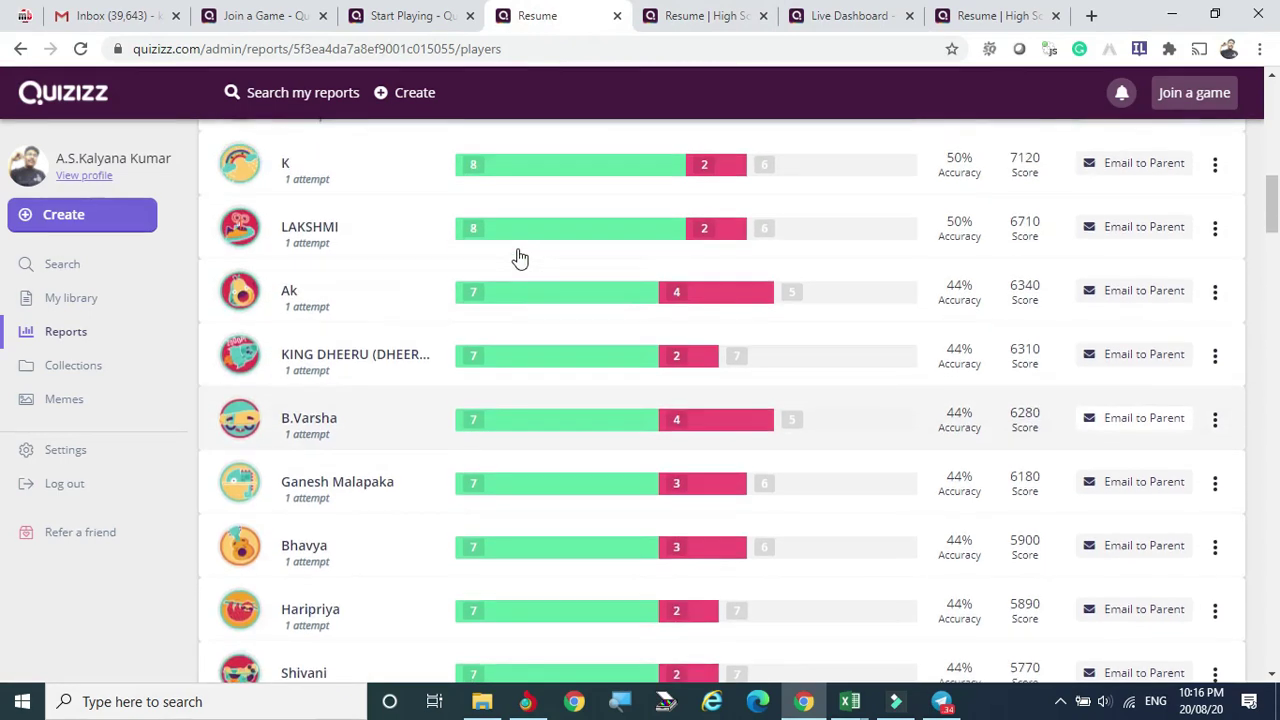
scroll(518, 258, "up", 2)
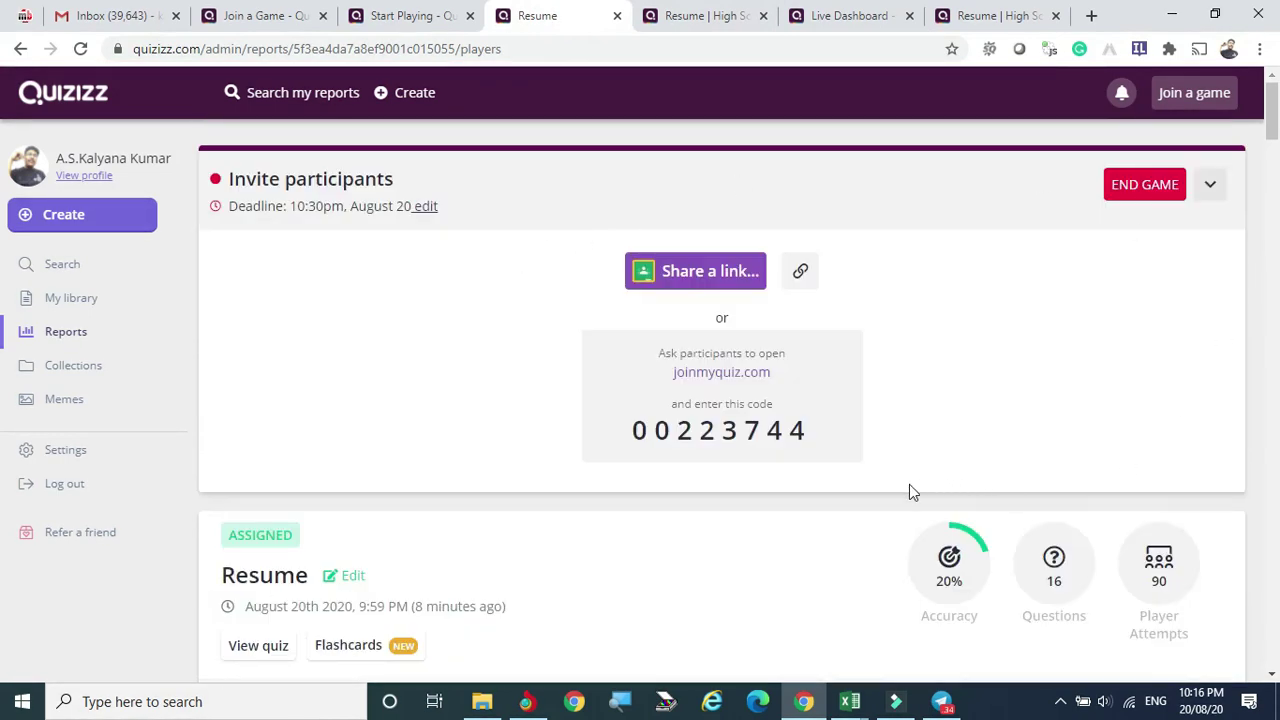
scroll(938, 515, "down", 1)
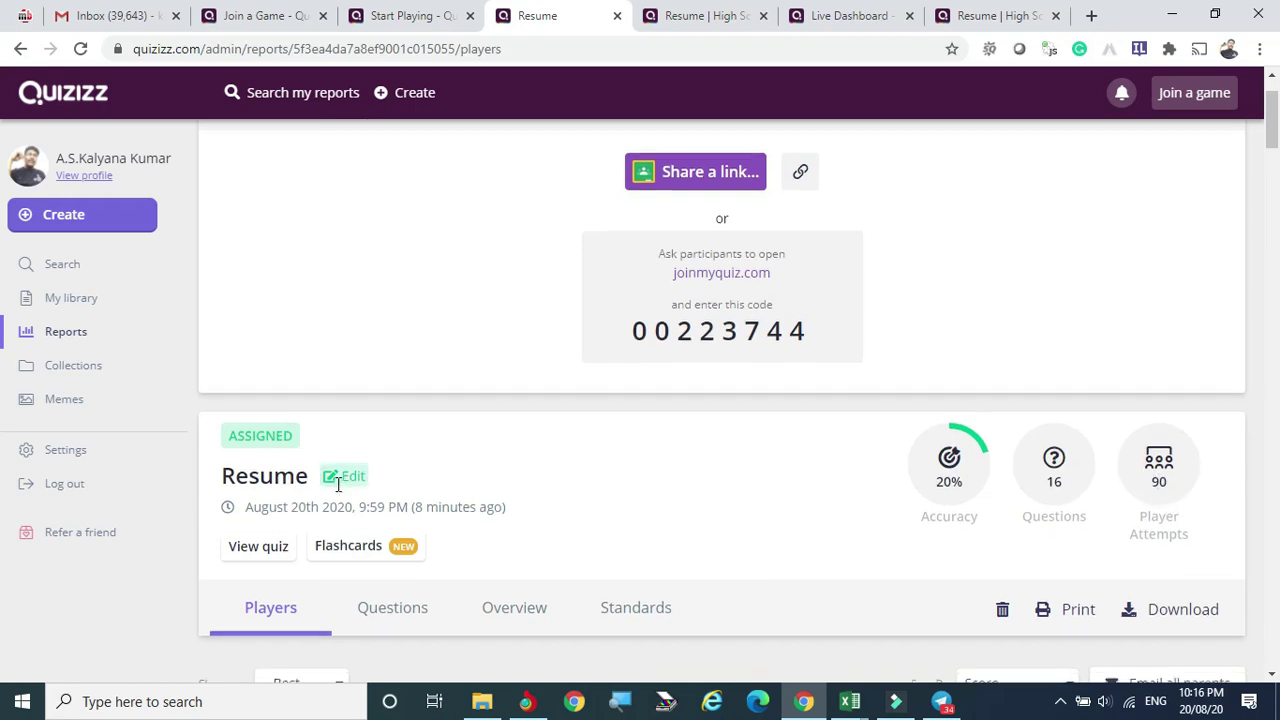
scroll(329, 477, "down", 3)
left_click(385, 350)
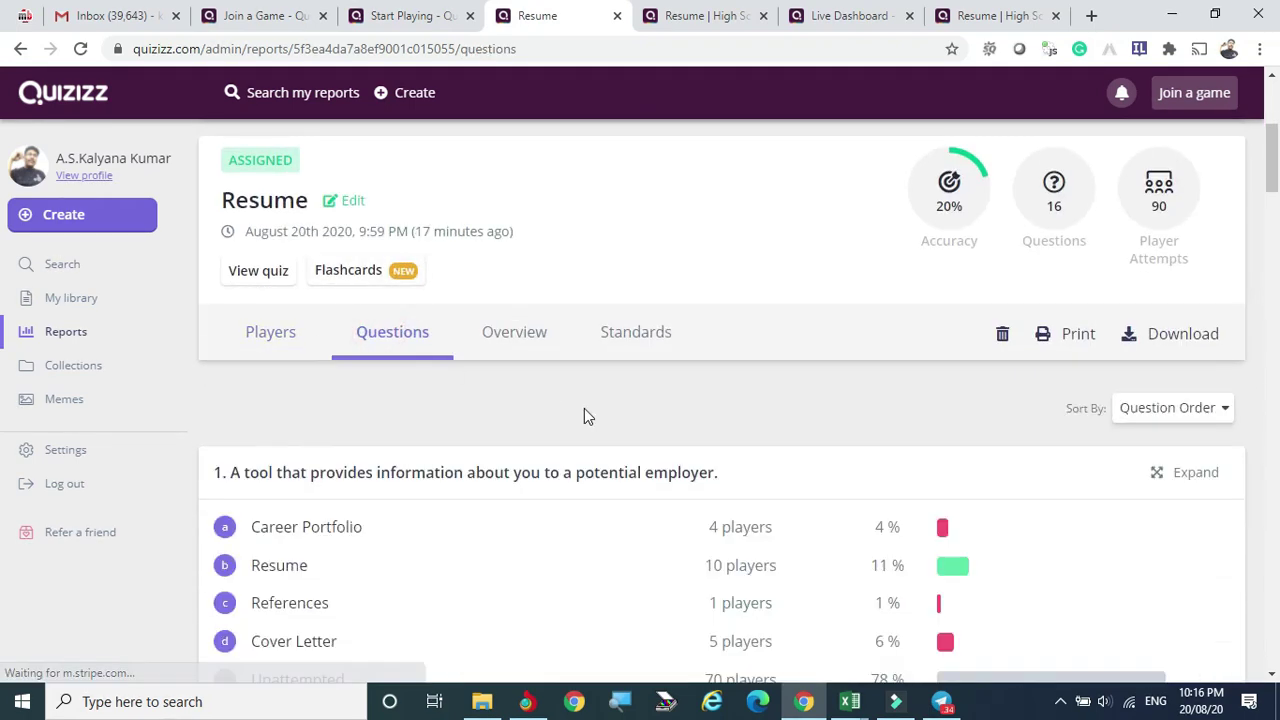
Review how many players chose each answer option or left it unattempted across the homework report's questions.
scroll(585, 480, "down", 3)
scroll(585, 500, "up", 1)
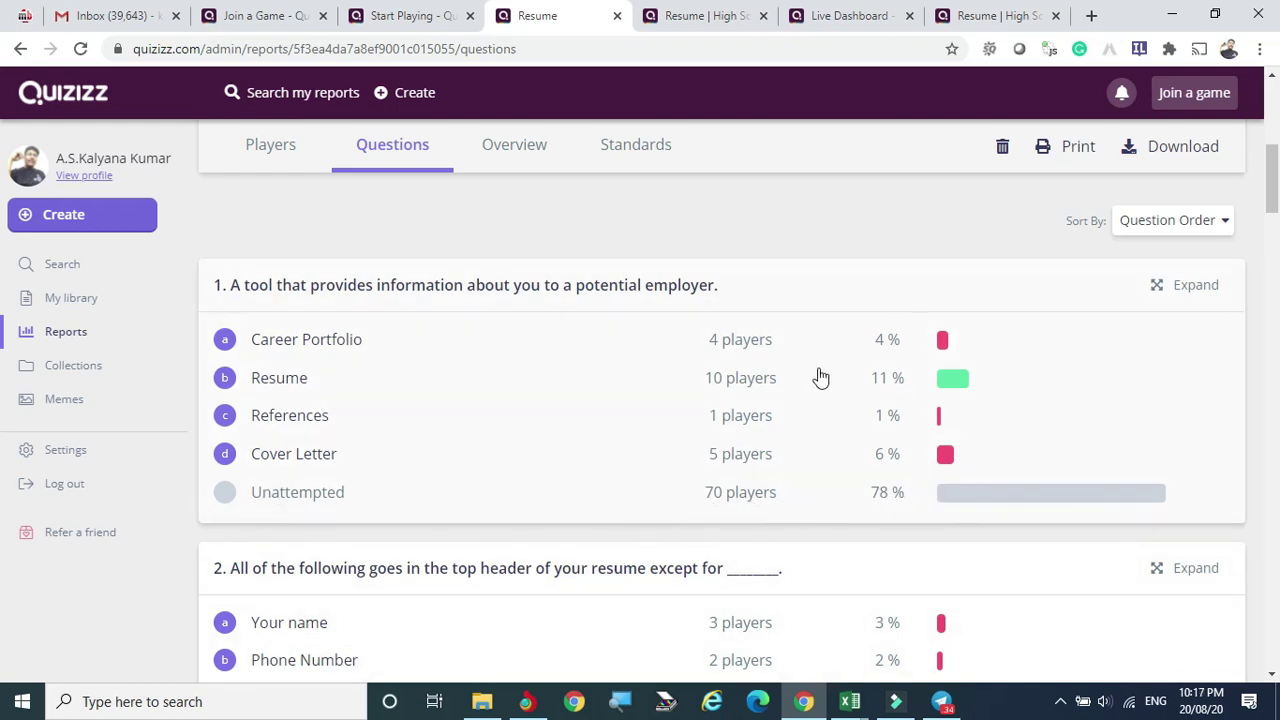
scroll(818, 376, "down", 2)
scroll(818, 378, "down", 7)
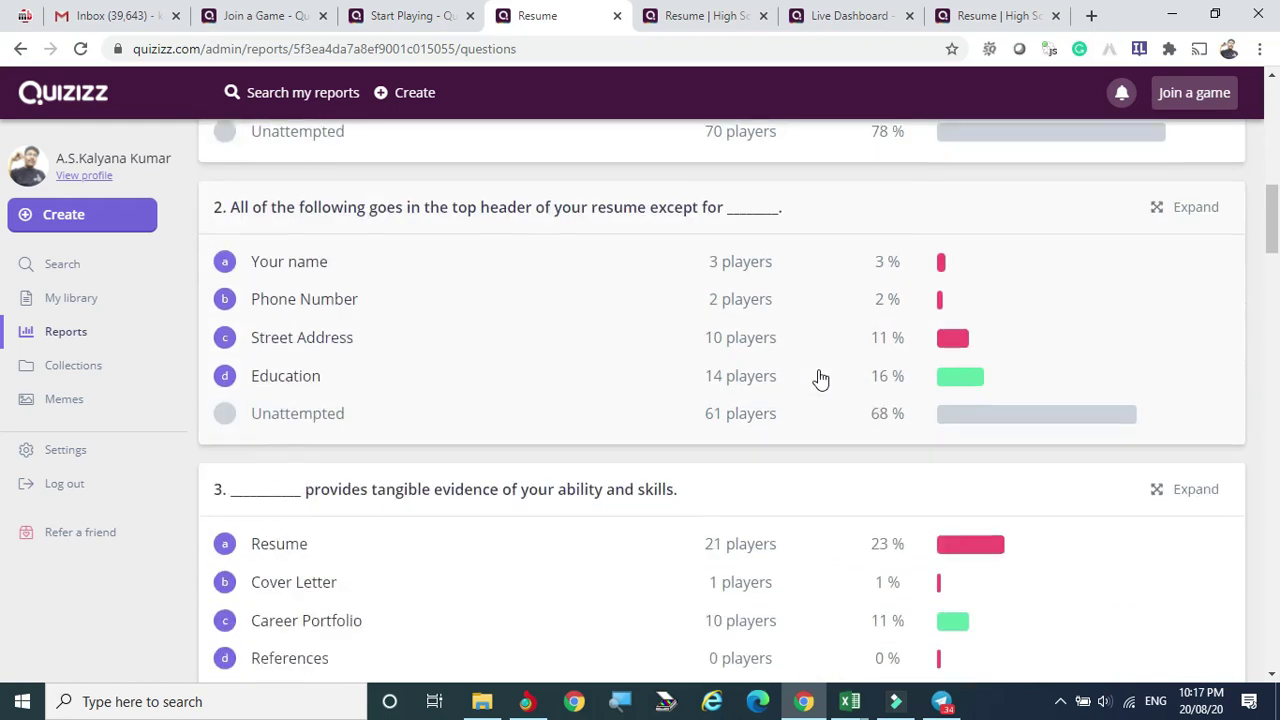
scroll(820, 379, "down", 4)
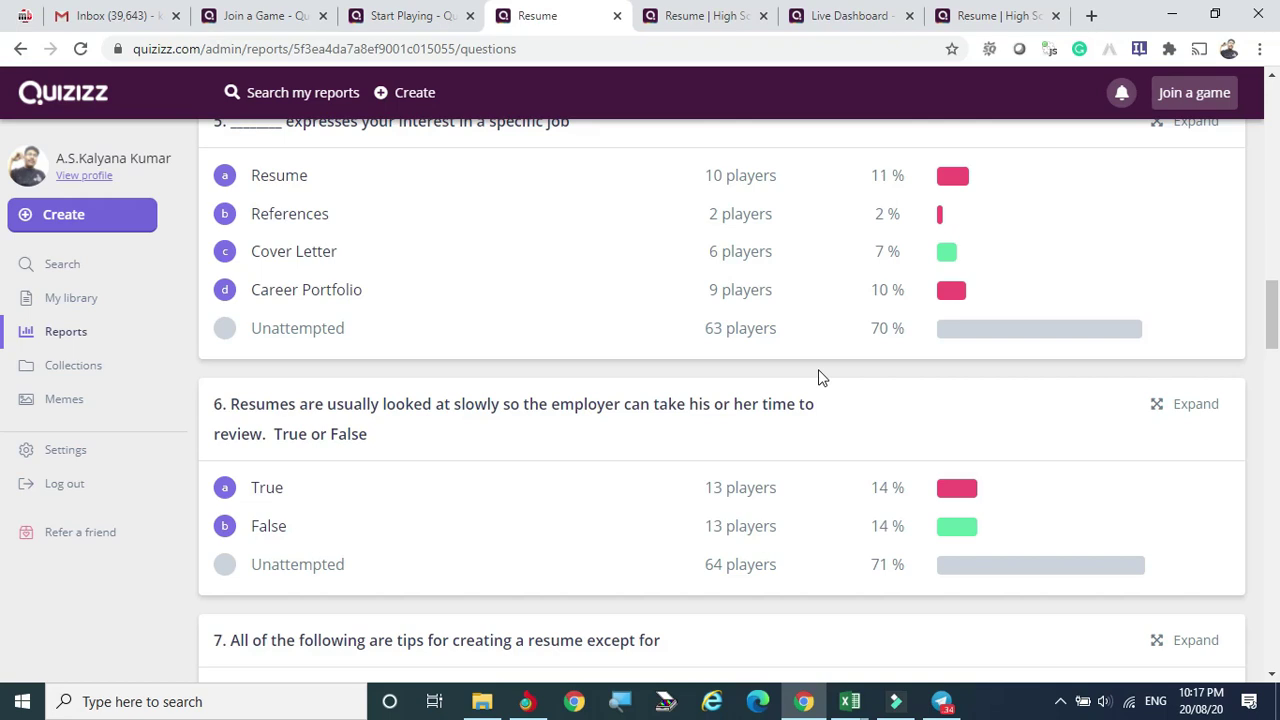
scroll(572, 258, "up", 15)
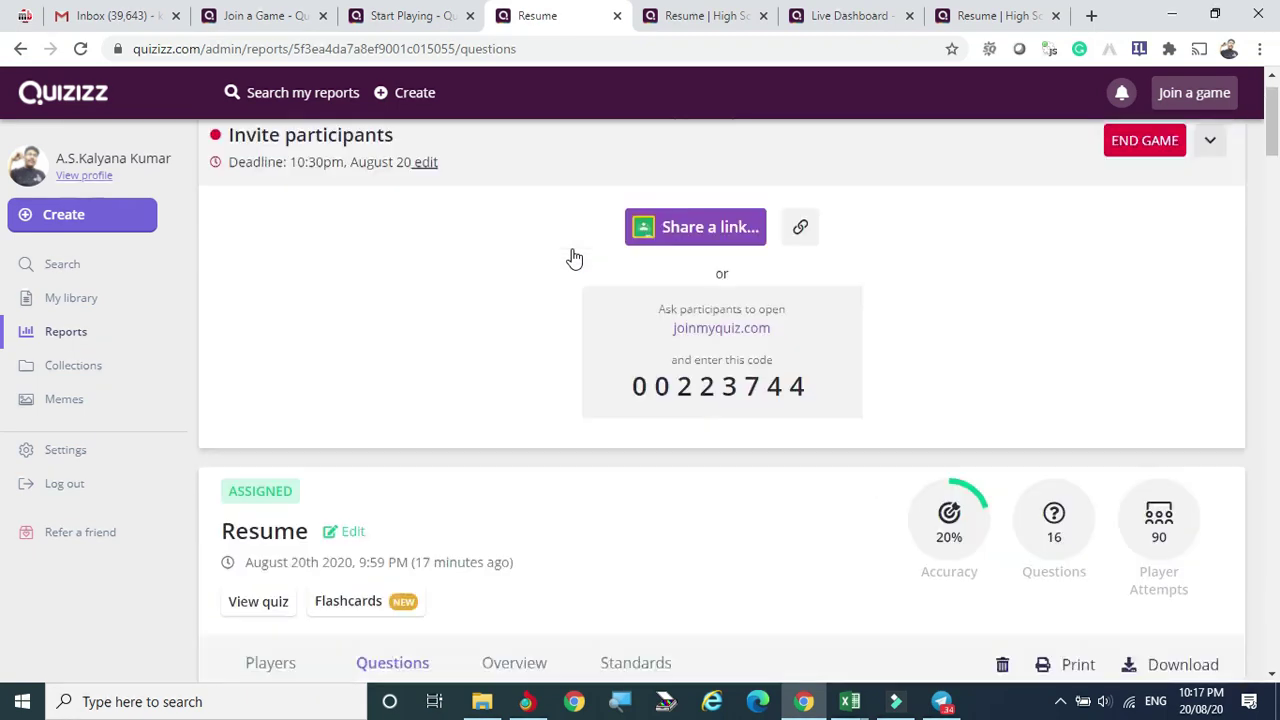
scroll(572, 258, "up", 1)
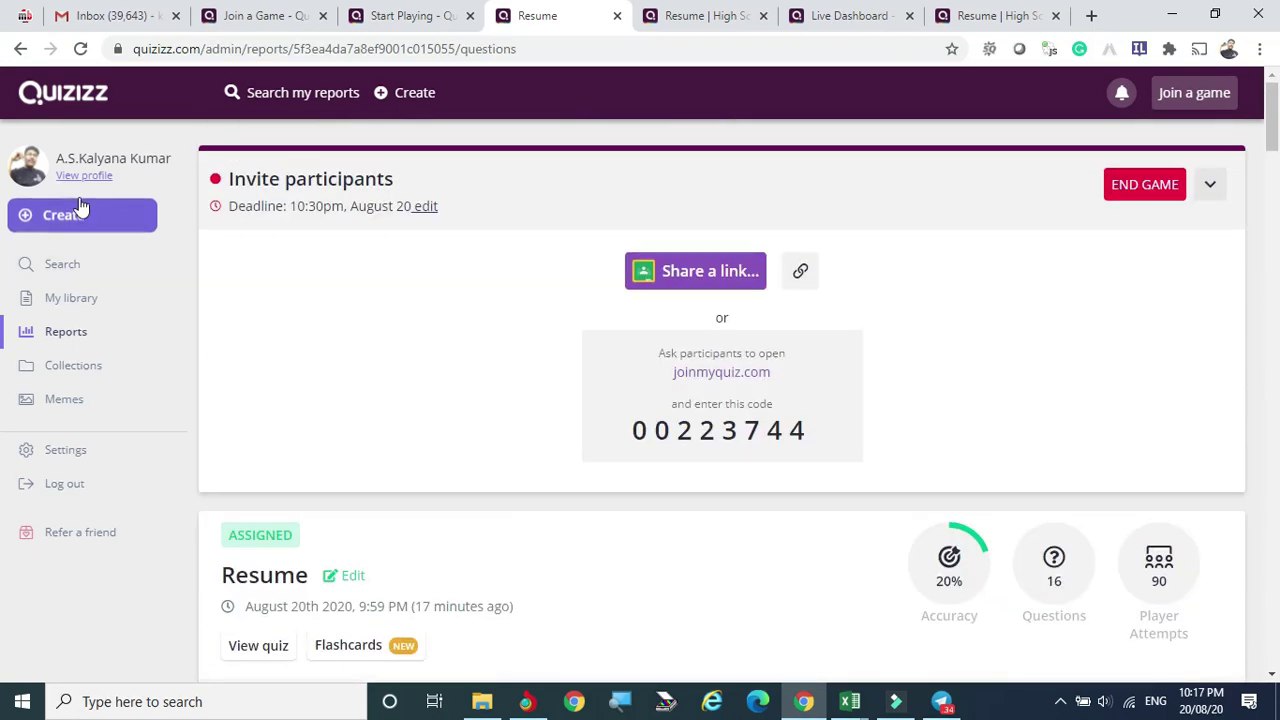